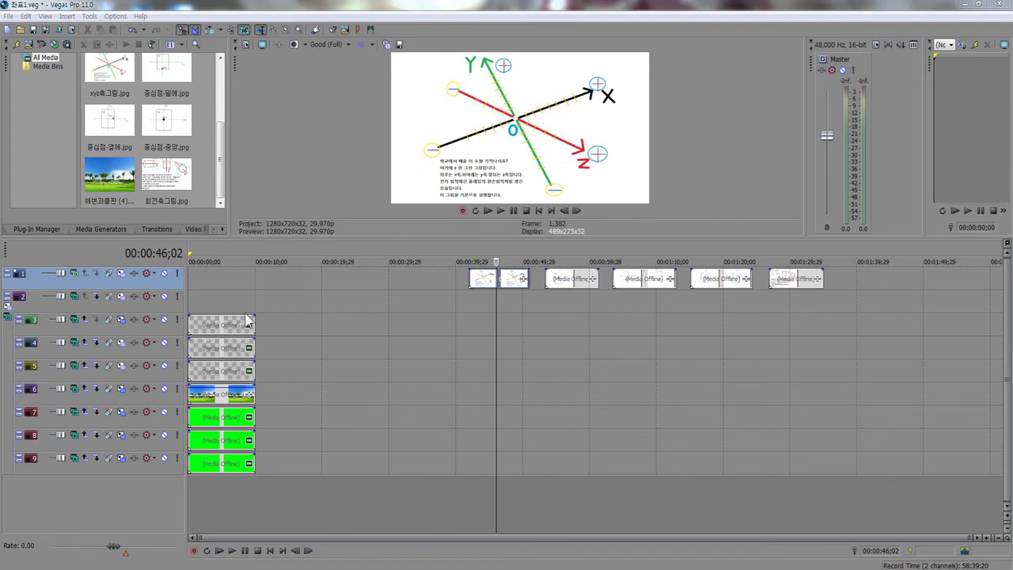
# Go to the project start, open track 6's Track Motion, and set the image's X position to 58.00
pyautogui.click(270, 551)
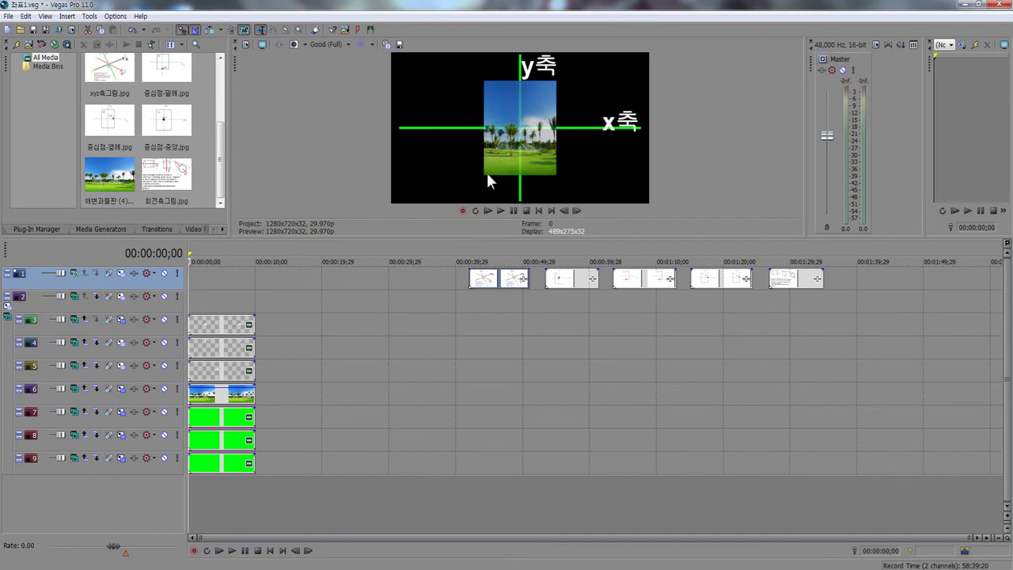
pyautogui.click(122, 391)
pyautogui.moveTo(377, 244); pyautogui.dragTo(170, 164)
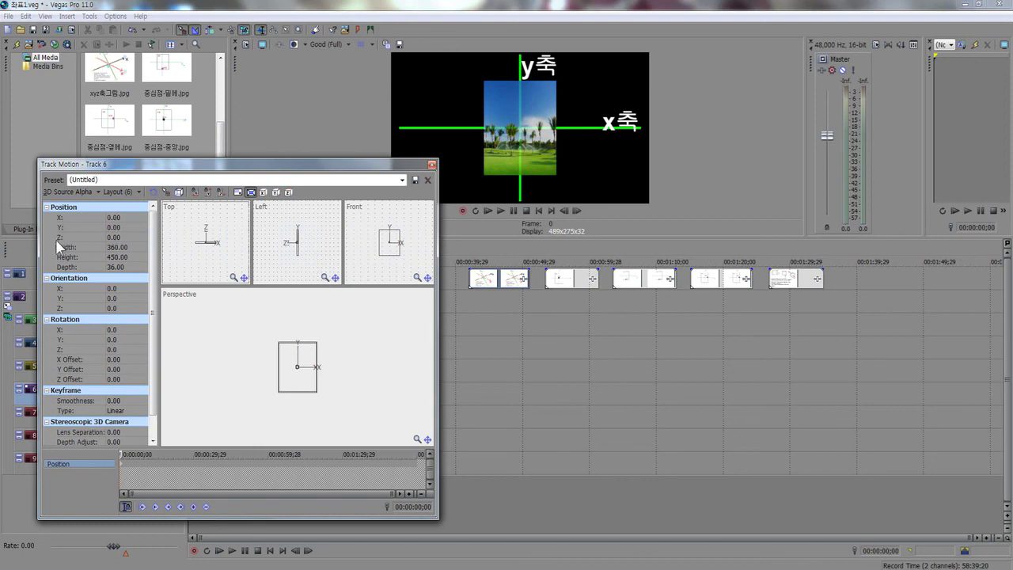
pyautogui.click(128, 218)
pyautogui.press('Right')
pyautogui.press('Right')
pyautogui.press('Right')
pyautogui.press('Right')
pyautogui.press('Right')
pyautogui.press('Right')
pyautogui.press('Right')
pyautogui.press('Right')
pyautogui.press('Right')
pyautogui.press('Right')
pyautogui.press('Right')
pyautogui.press('Right')
pyautogui.press('Right')
pyautogui.press('Right')
pyautogui.press('Right')
pyautogui.press('Right')
pyautogui.press('Right')
pyautogui.press('Right')
pyautogui.press('Right')
pyautogui.press('Right')
pyautogui.press('Right')
pyautogui.press('Right')
pyautogui.press('Right')
pyautogui.press('Right')
pyautogui.press('Right')
pyautogui.press('Right')
pyautogui.press('Right')
pyautogui.press('Right')
pyautogui.press('Right')
pyautogui.press('Right')
pyautogui.press('Right')
pyautogui.press('Right')
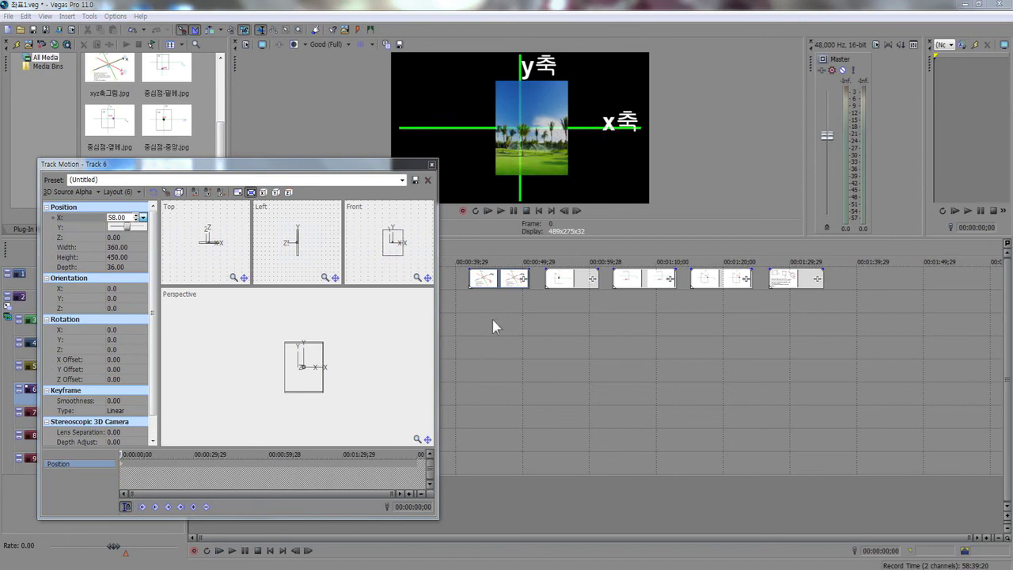
# View the XYZ axis diagram clip, return to the project start, and set track 6's Y position to -92.00
pyautogui.click(509, 281)
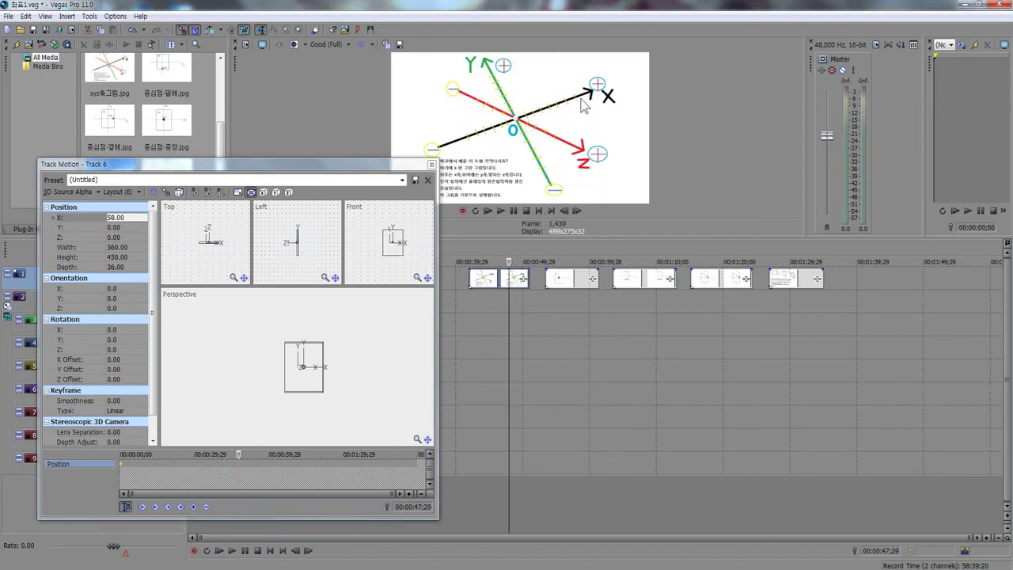
pyautogui.click(270, 551)
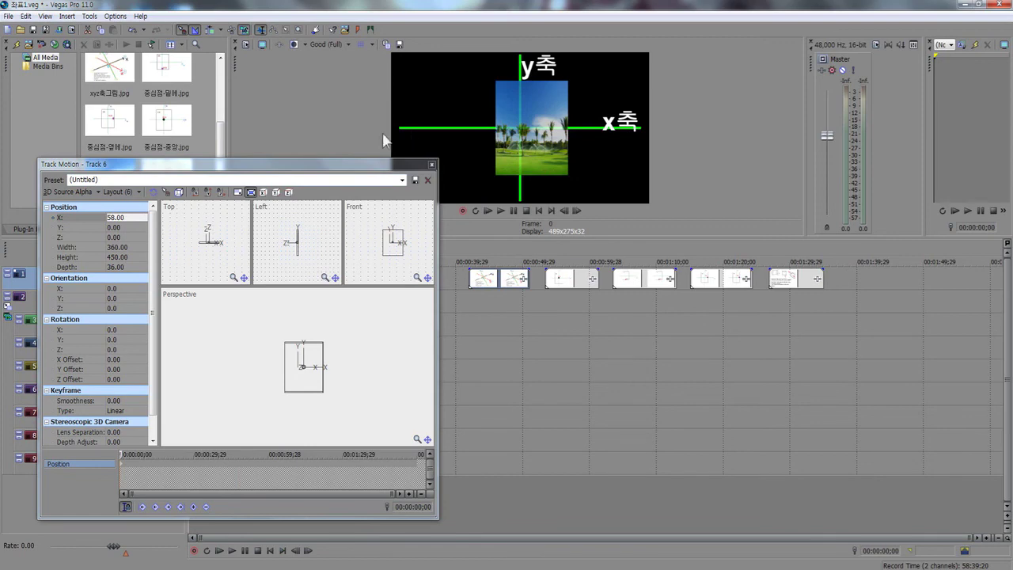
pyautogui.click(126, 228)
pyautogui.click(143, 228)
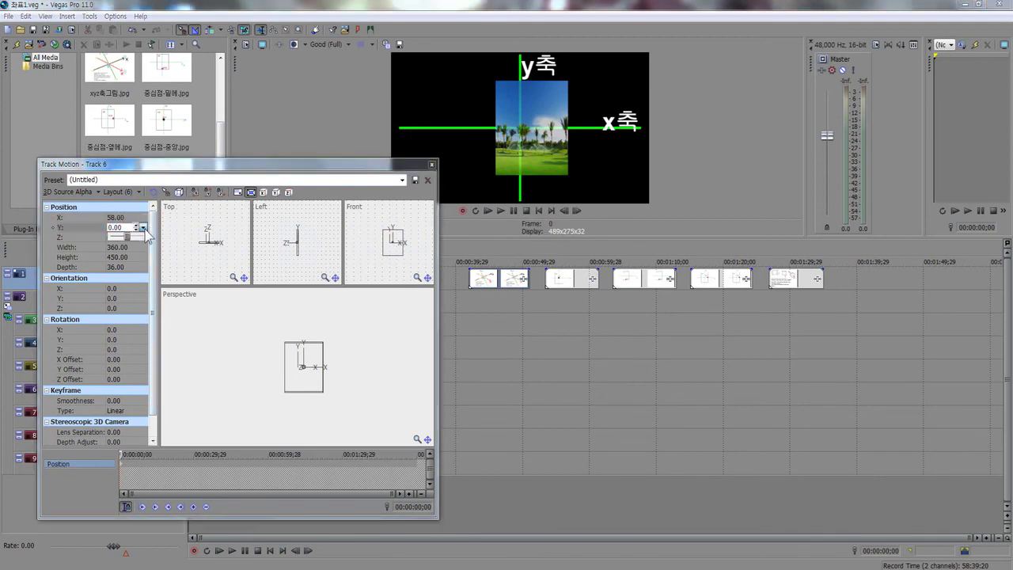
pyautogui.scroll(-10, 143, 228)
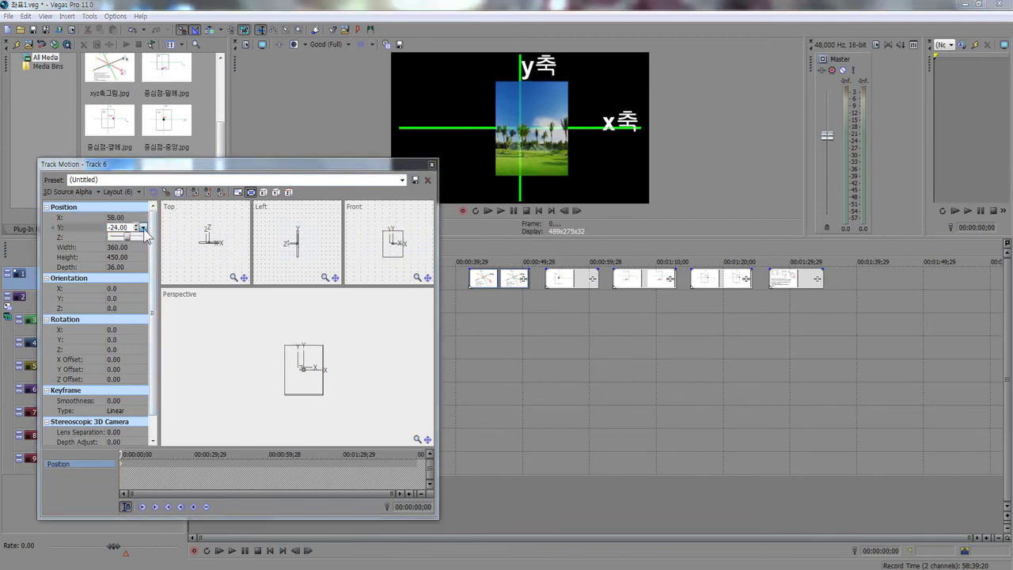
pyautogui.scroll(-12, 143, 228)
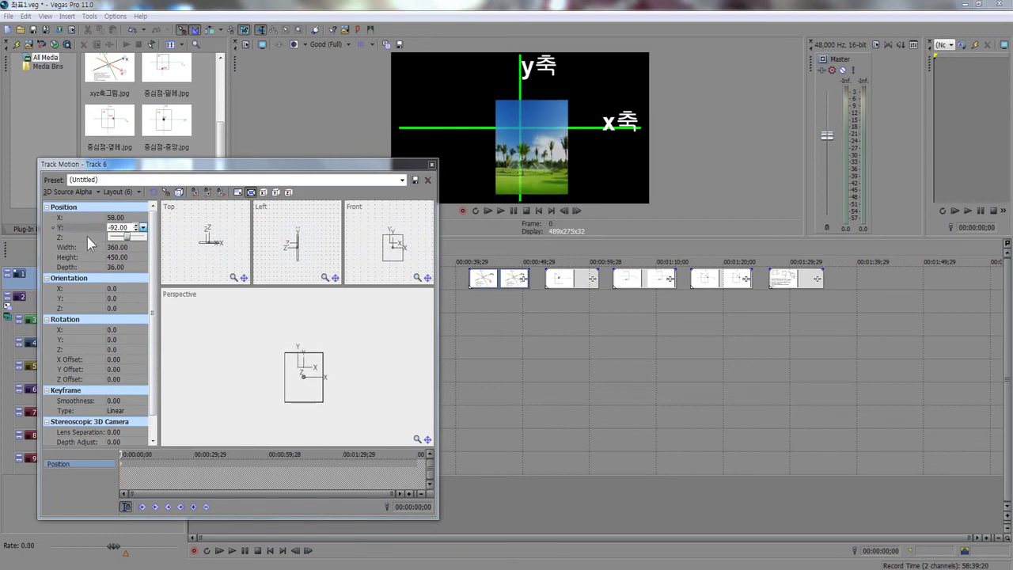
# Reset track 6's Y and X positions to 0 and close its Track Motion settings
pyautogui.click(118, 227)
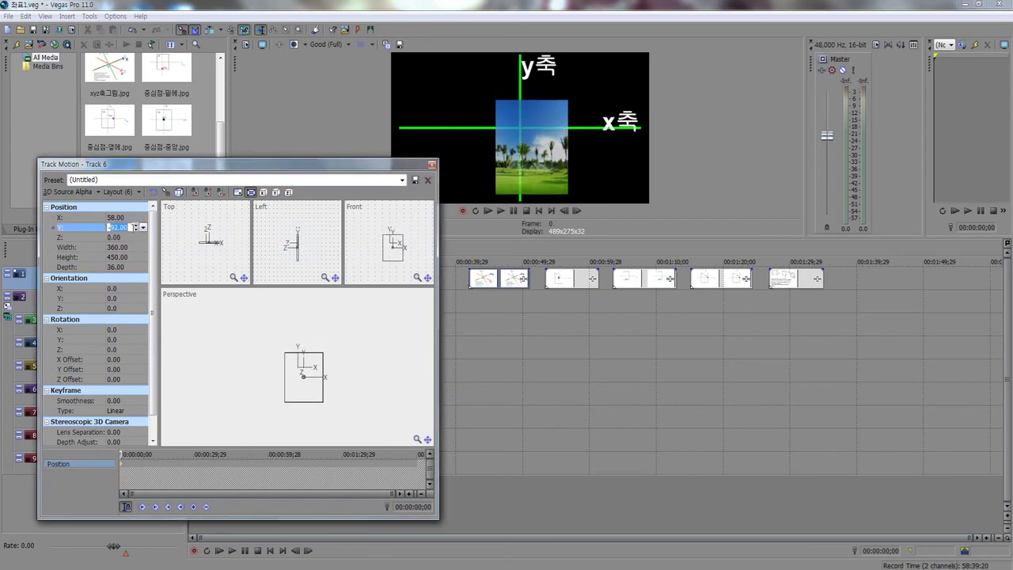
pyautogui.write('-0')
pyautogui.press('Return')
pyautogui.click(129, 217)
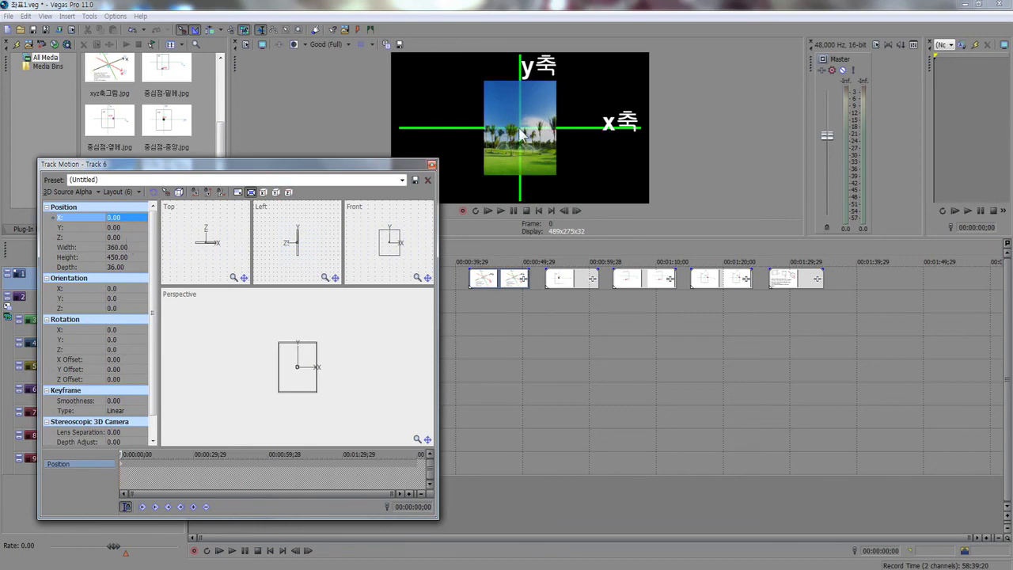
pyautogui.click(431, 165)
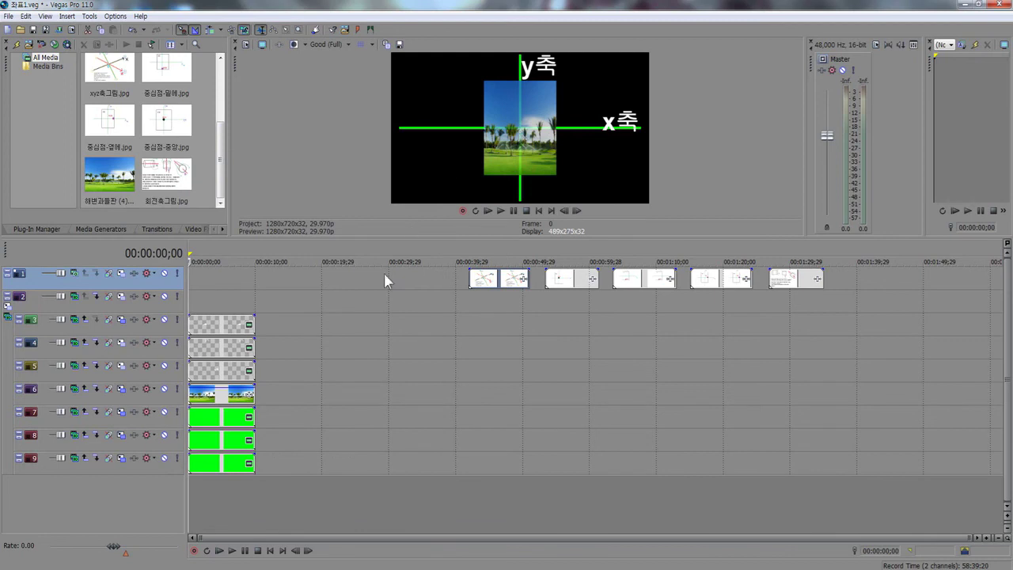
# View the XYZ axis diagram clip again, and set the X rotation to 18.0 in track 2's Parent Track Motion at the project start
pyautogui.click(488, 279)
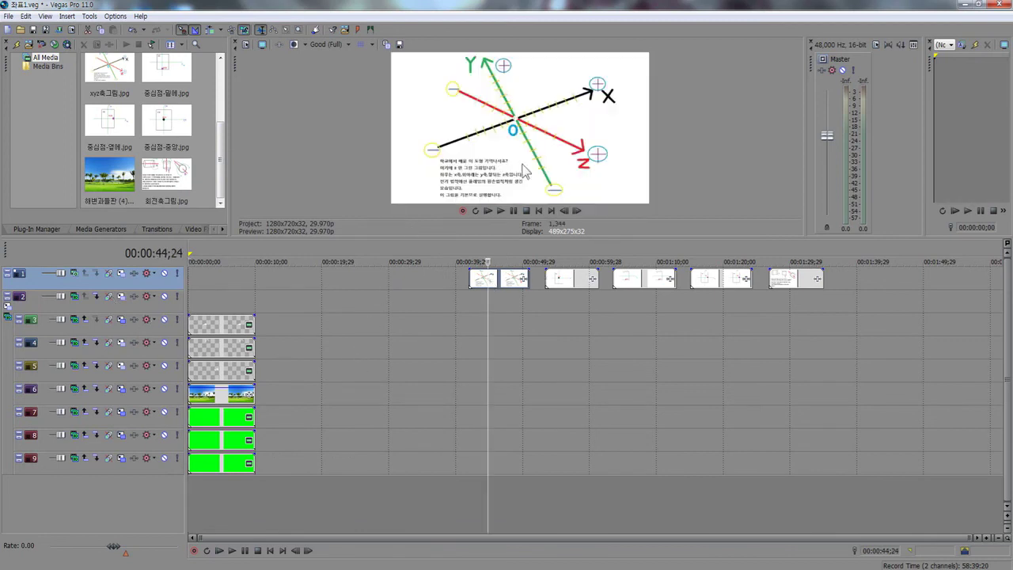
pyautogui.click(270, 551)
pyautogui.click(31, 296)
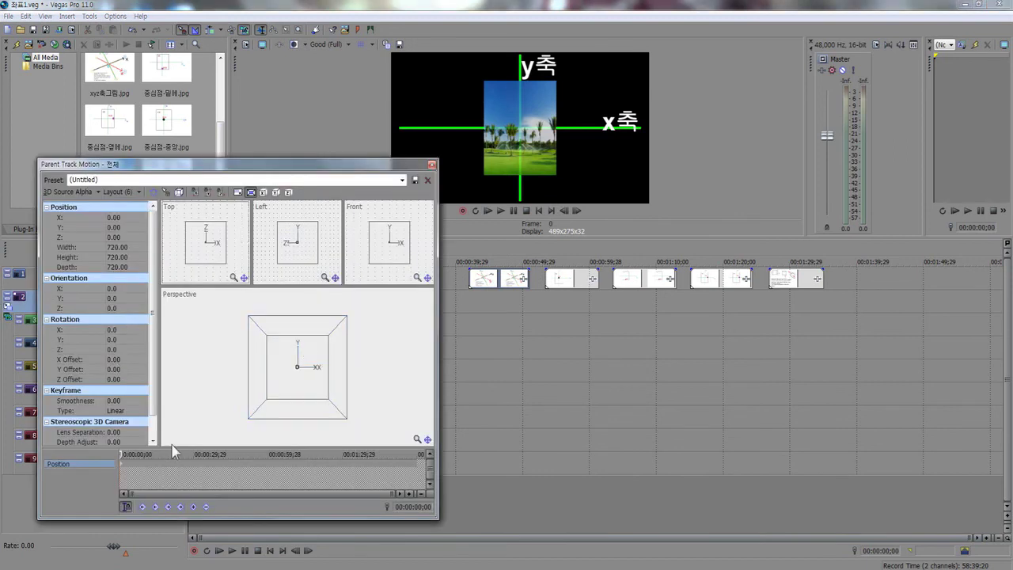
pyautogui.click(130, 330)
pyautogui.click(143, 330)
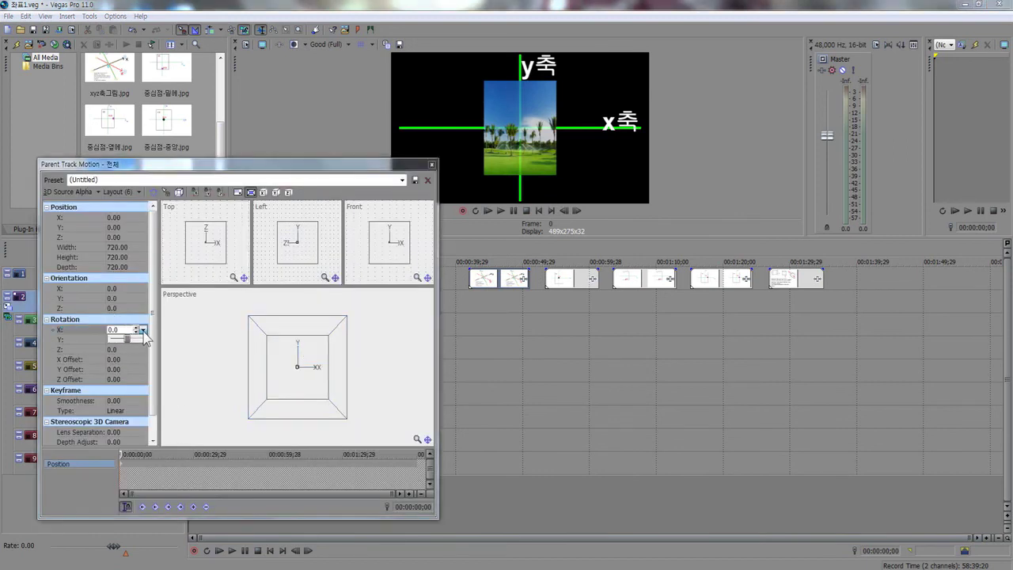
pyautogui.scroll(17, 145, 337)
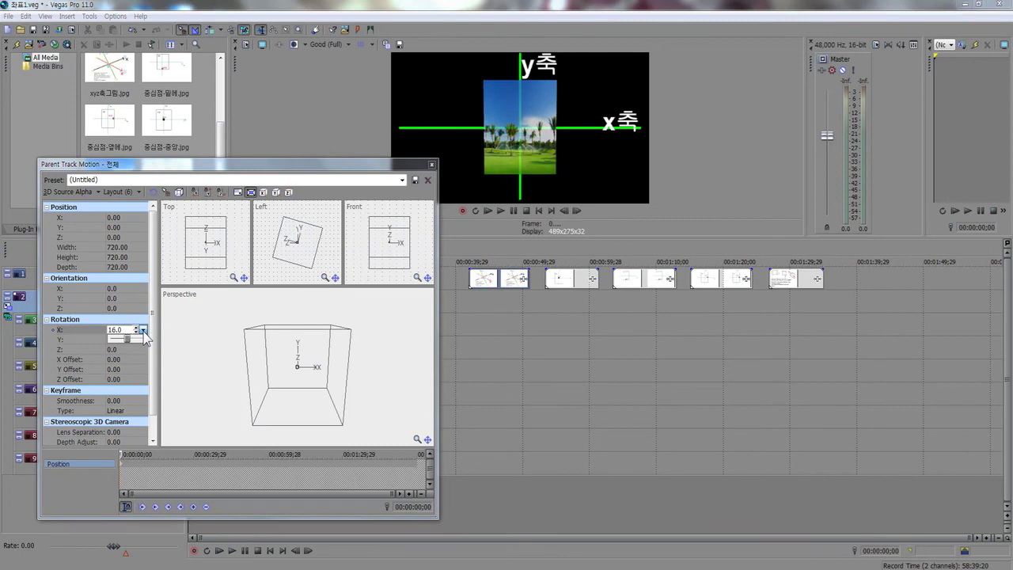
pyautogui.scroll(1, 145, 337)
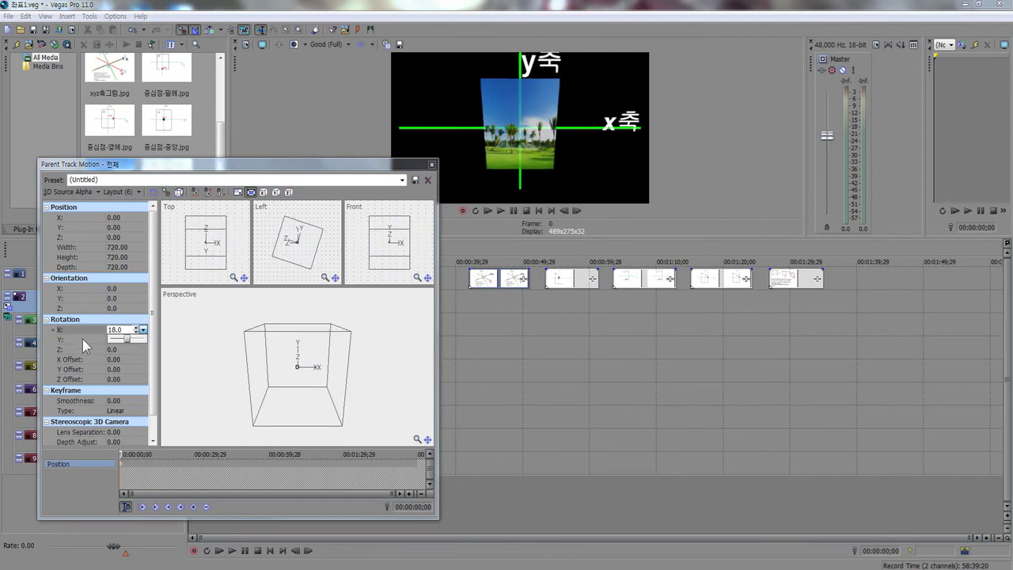
# Set the parent track's Y rotation to 53.0 and close its Parent Track Motion settings
pyautogui.click(139, 343)
pyautogui.click(143, 339)
pyautogui.scroll(1, 143, 341)
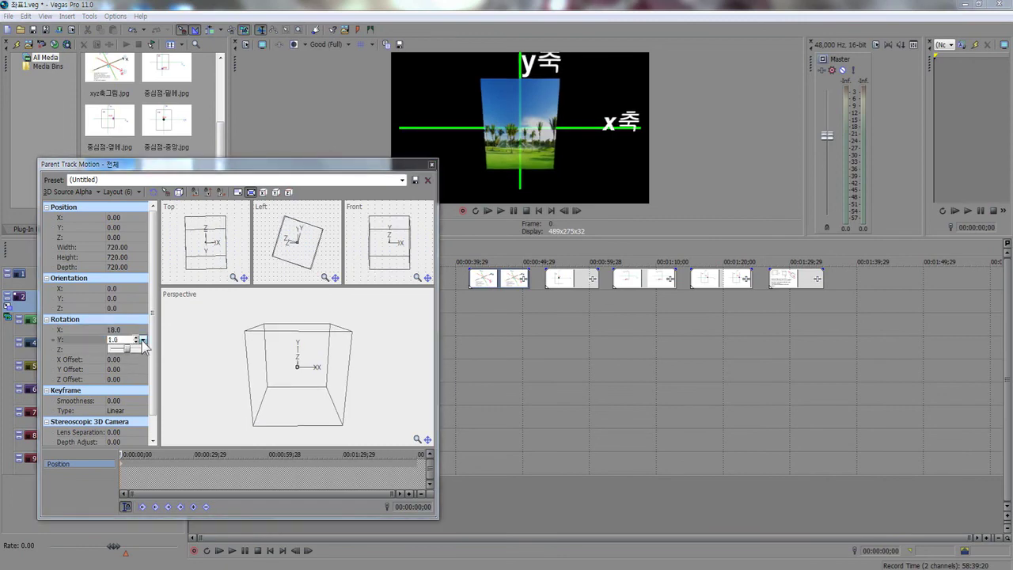
pyautogui.scroll(20, 145, 343)
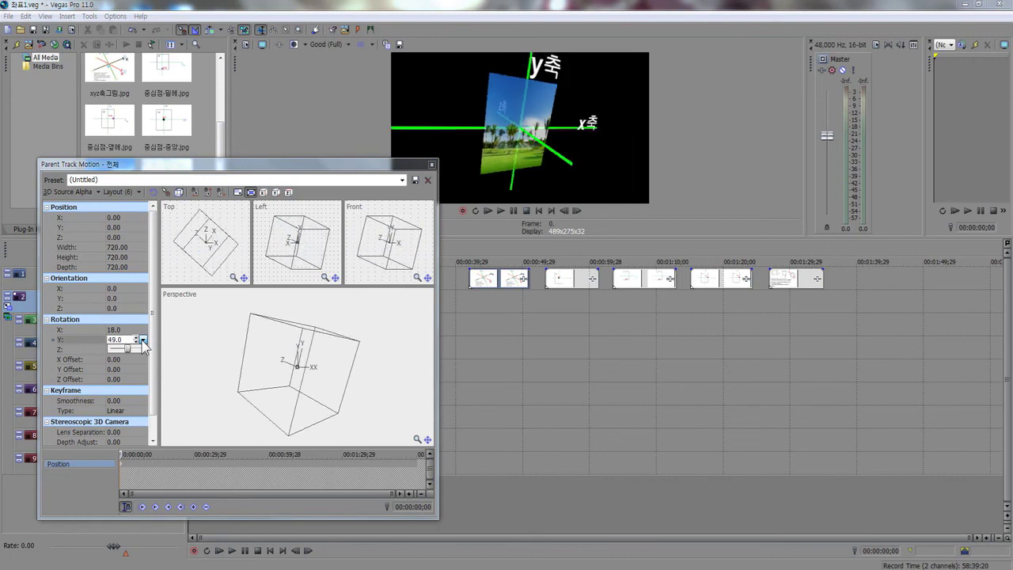
pyautogui.moveTo(143, 343); pyautogui.dragTo(140, 337)
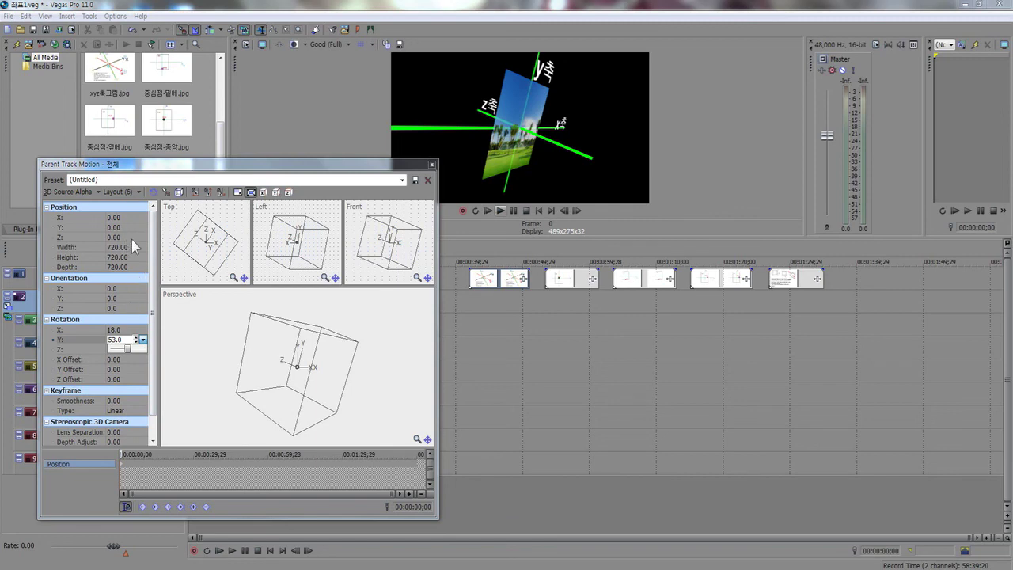
pyautogui.click(432, 164)
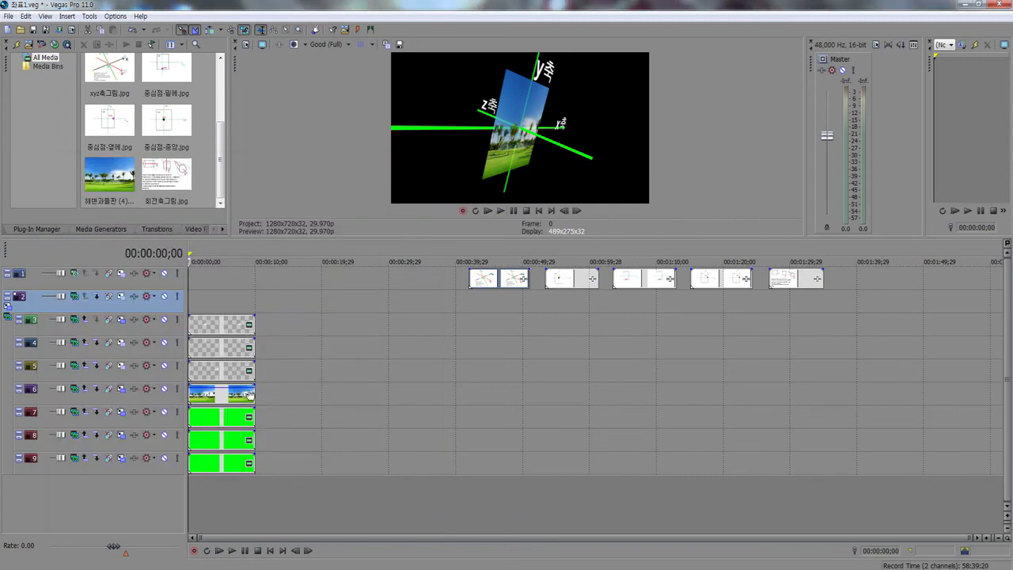
# Open track 6's Track Motion and set the image's Z position to 102.00
pyautogui.click(119, 390)
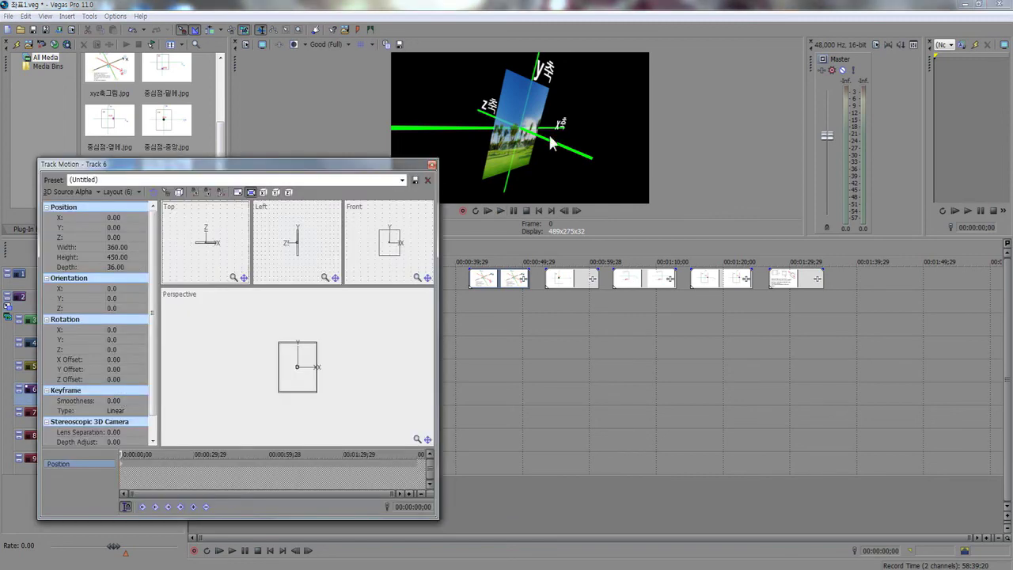
pyautogui.click(126, 237)
pyautogui.click(144, 238)
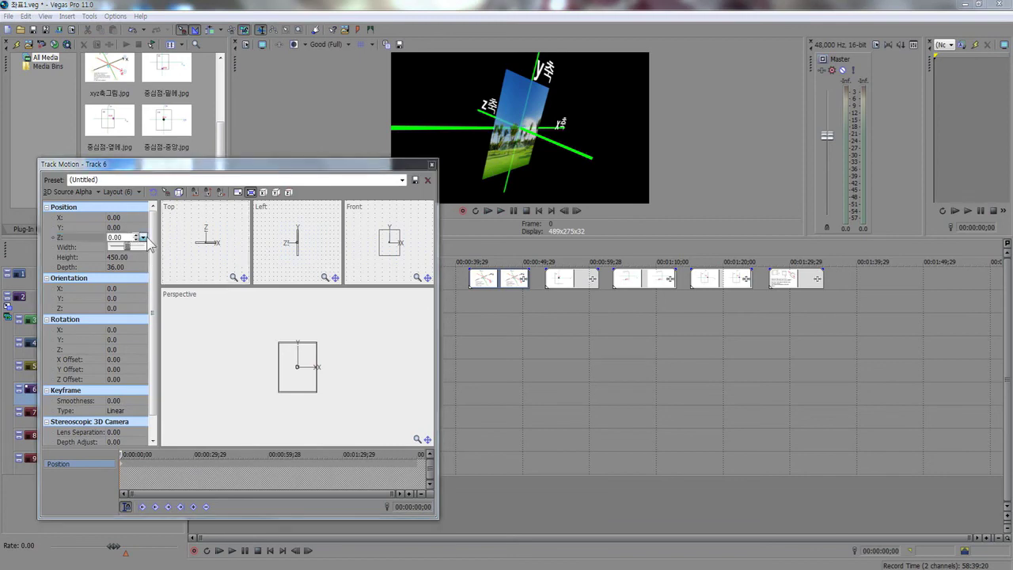
pyautogui.scroll(10, 149, 242)
pyautogui.scroll(15, 149, 243)
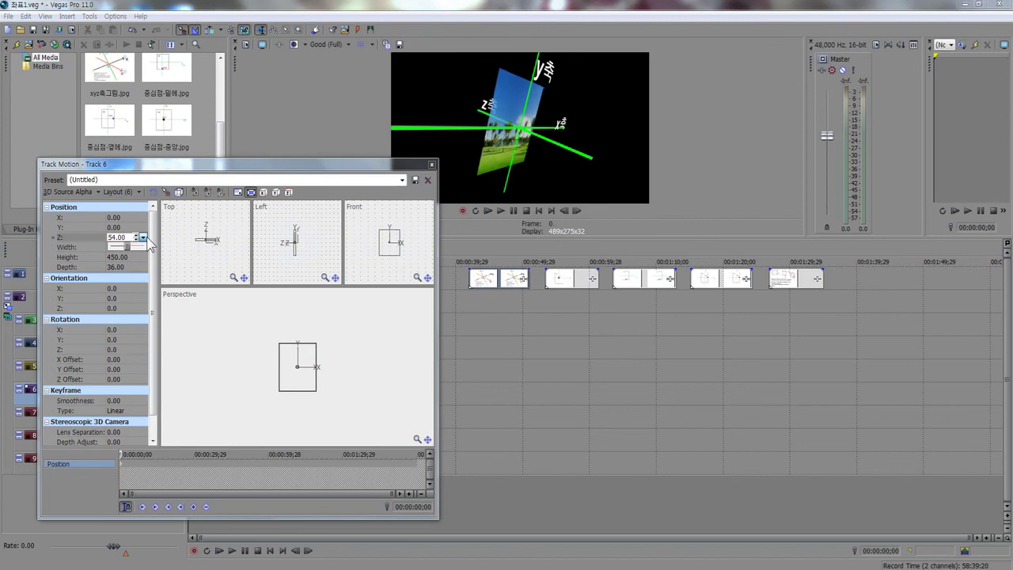
pyautogui.scroll(2, 149, 244)
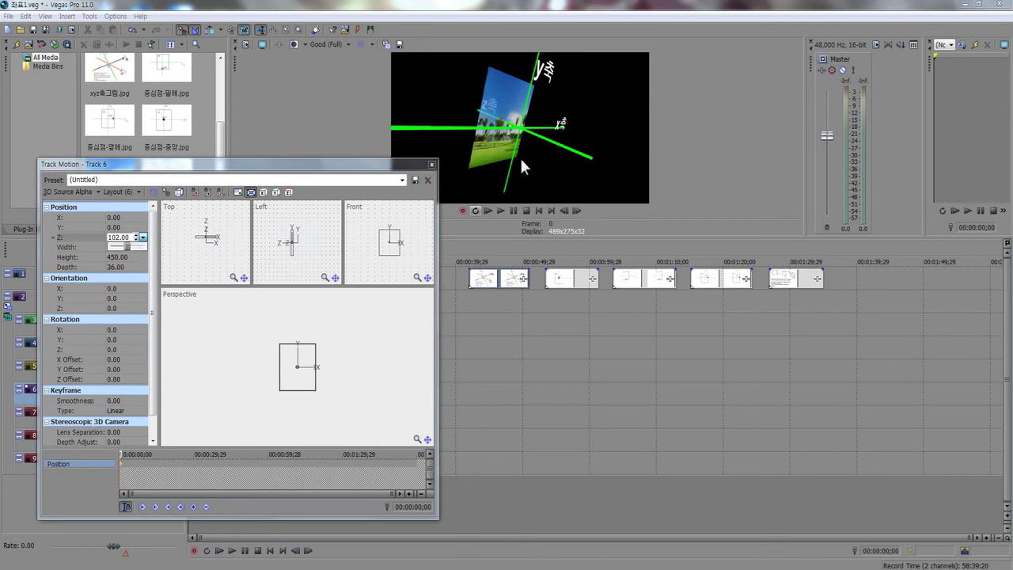
# Set track 6's Z position to -100, and continue moving it along the Z axis to -231.00
pyautogui.click(89, 248)
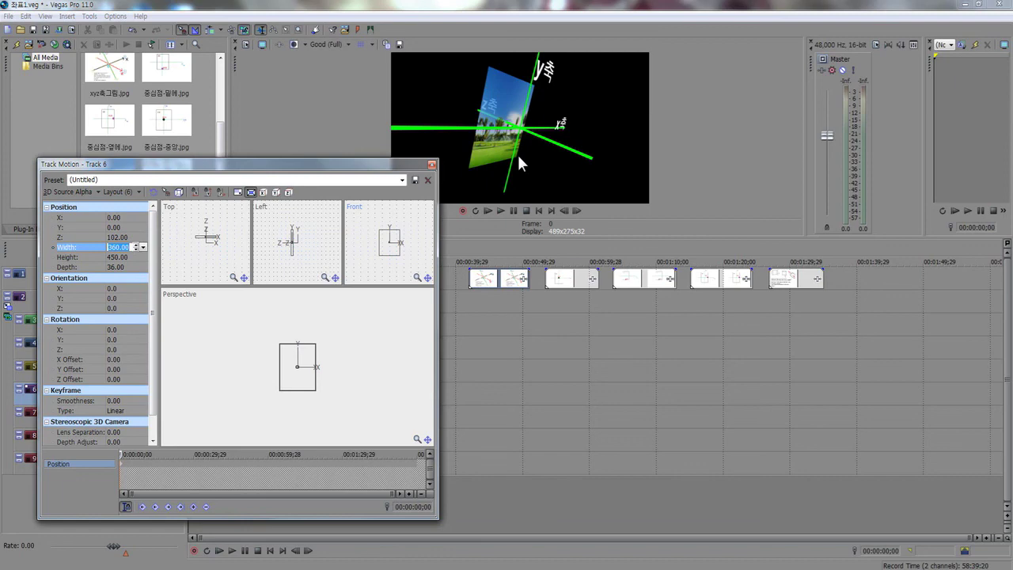
pyautogui.click(136, 237)
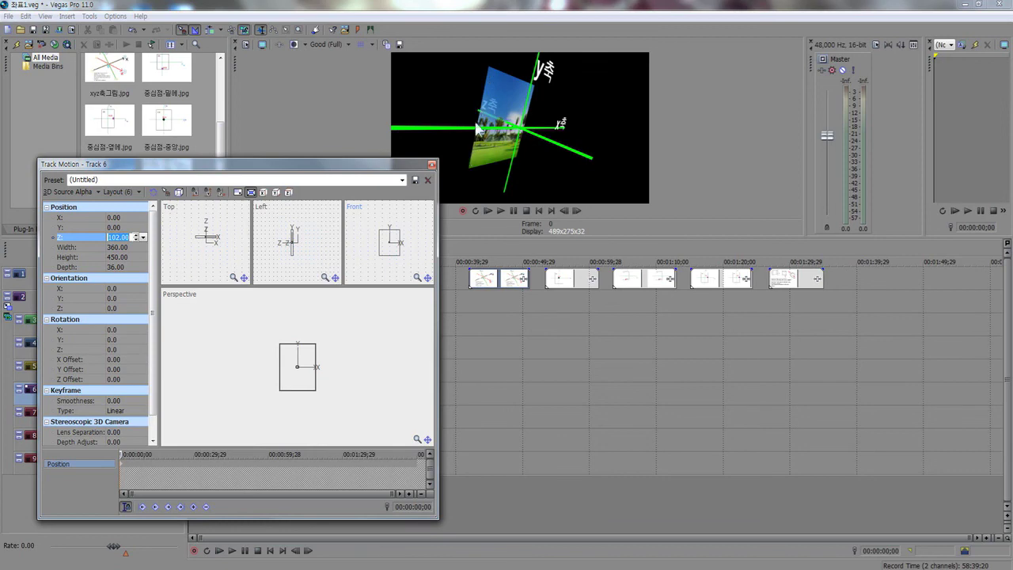
pyautogui.click(143, 237)
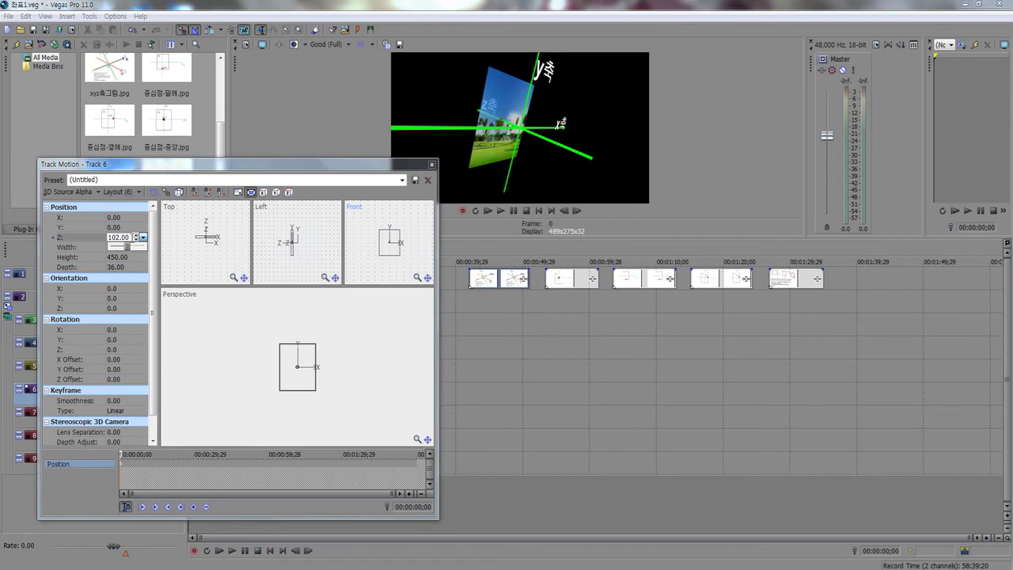
pyautogui.click(143, 237)
pyautogui.press('BackSpace')
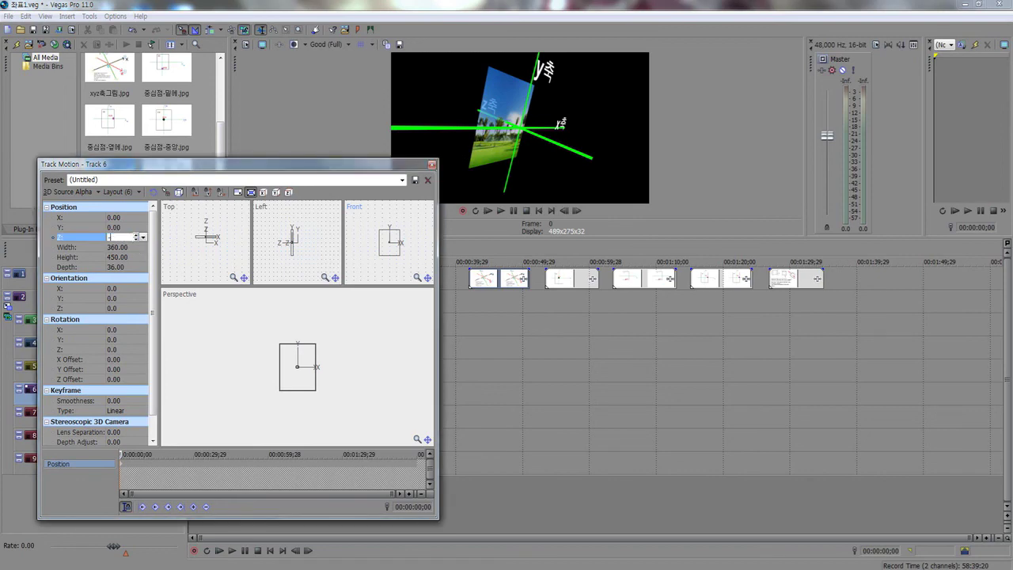
pyautogui.write('-100')
pyautogui.press('Return')
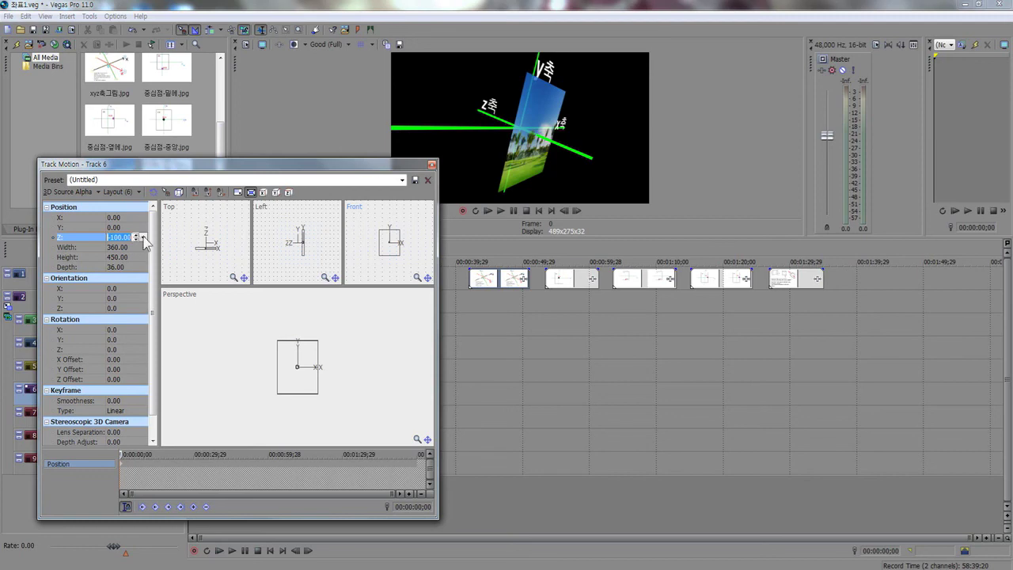
pyautogui.click(143, 237)
pyautogui.moveTo(143, 238); pyautogui.dragTo(144, 239)
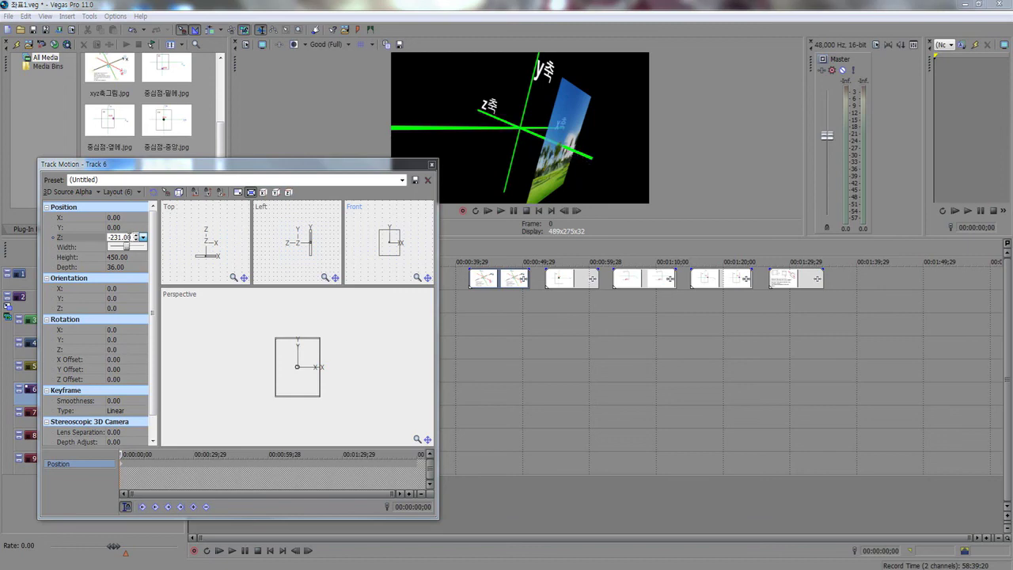
# Reset track 6's Z position to 0 and close its Track Motion settings
pyautogui.doubleClick(123, 238)
pyautogui.write('0')
pyautogui.press('Return')
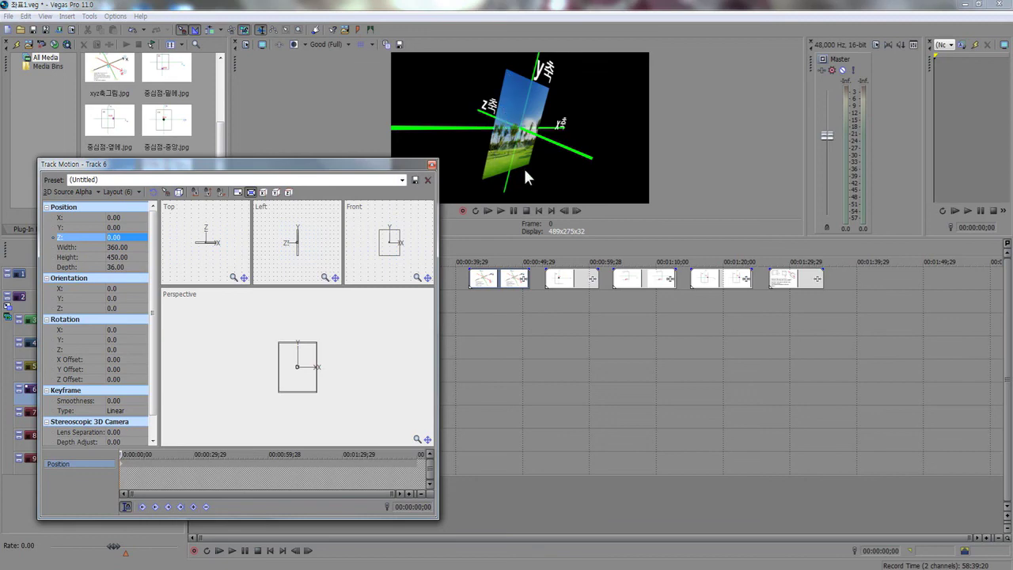
pyautogui.click(431, 165)
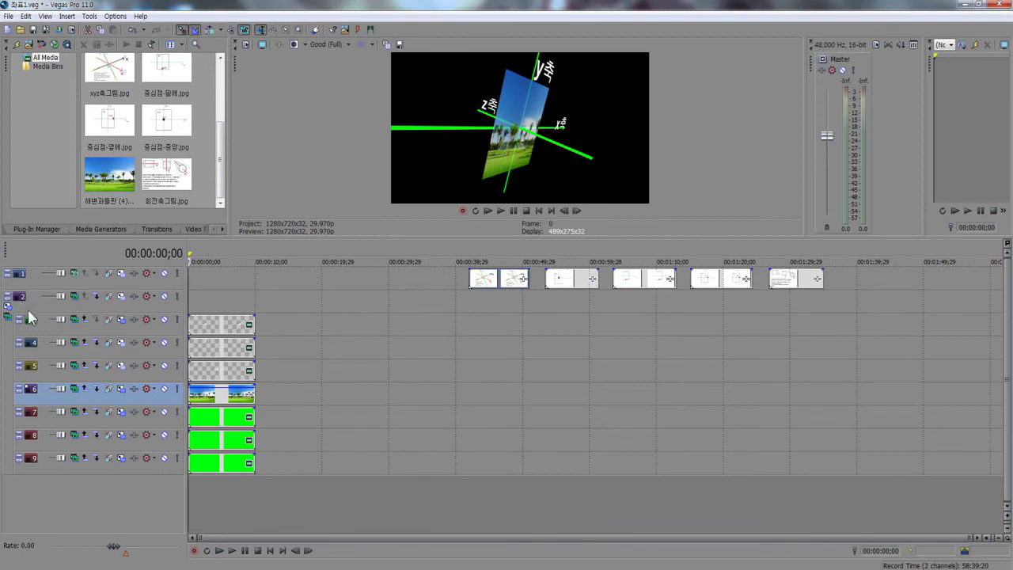
# Switch to the Vegas Pro window with 정육면체좌표.veg, and view track 4's Parent Track Motion settings
pyautogui.hotkey('alt', 'Tab')
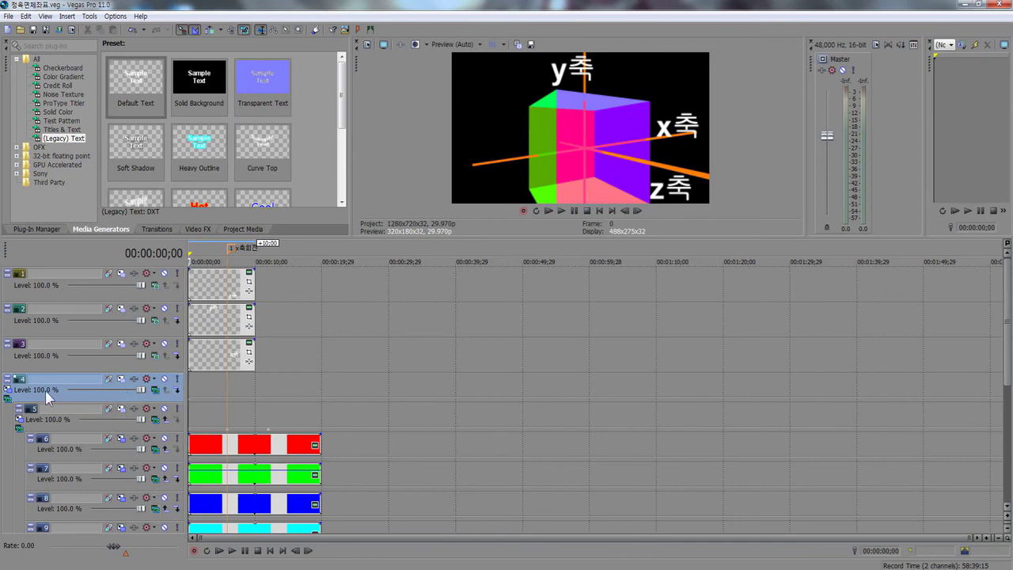
pyautogui.click(7, 397)
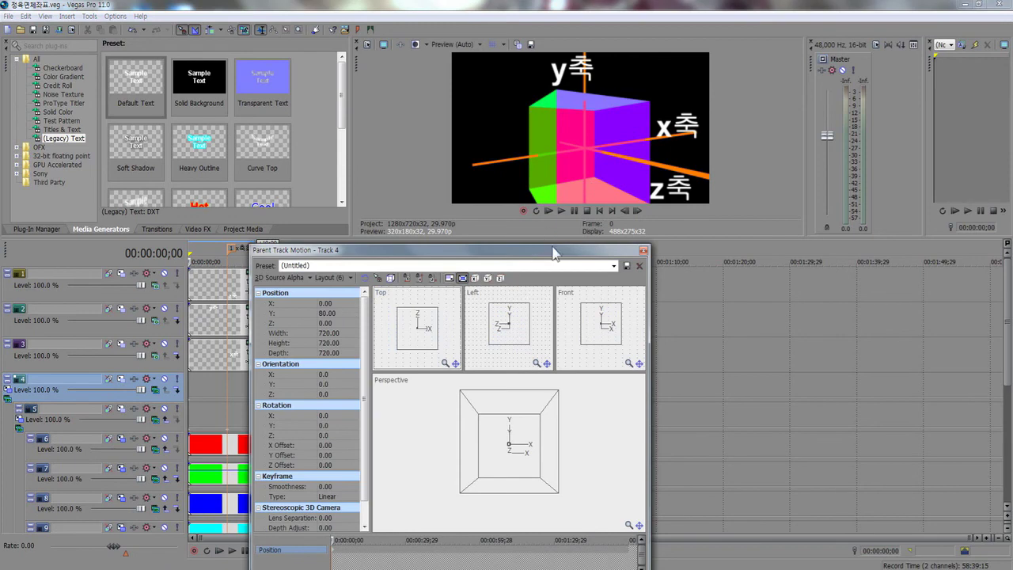
pyautogui.click(644, 251)
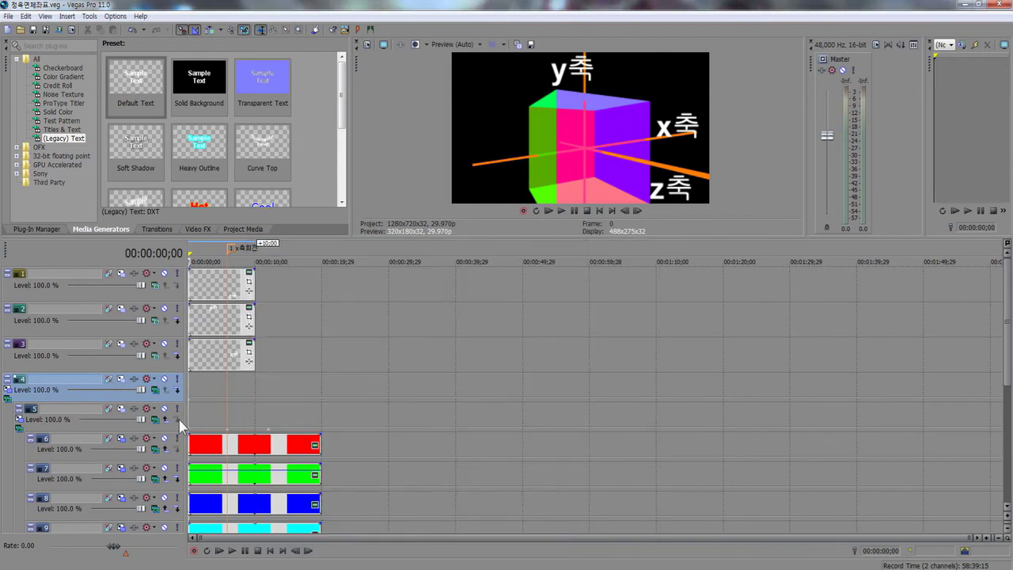
# Open track 6's Track Motion in the cube project, examine its position, size and rotation values, and close it
pyautogui.click(110, 438)
pyautogui.moveTo(570, 249); pyautogui.dragTo(359, 145)
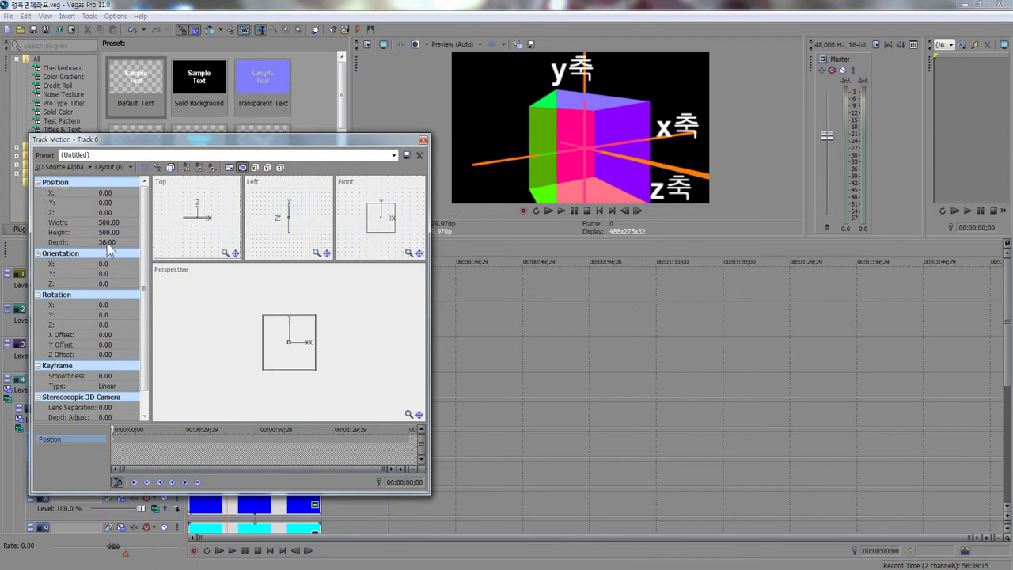
pyautogui.click(545, 164)
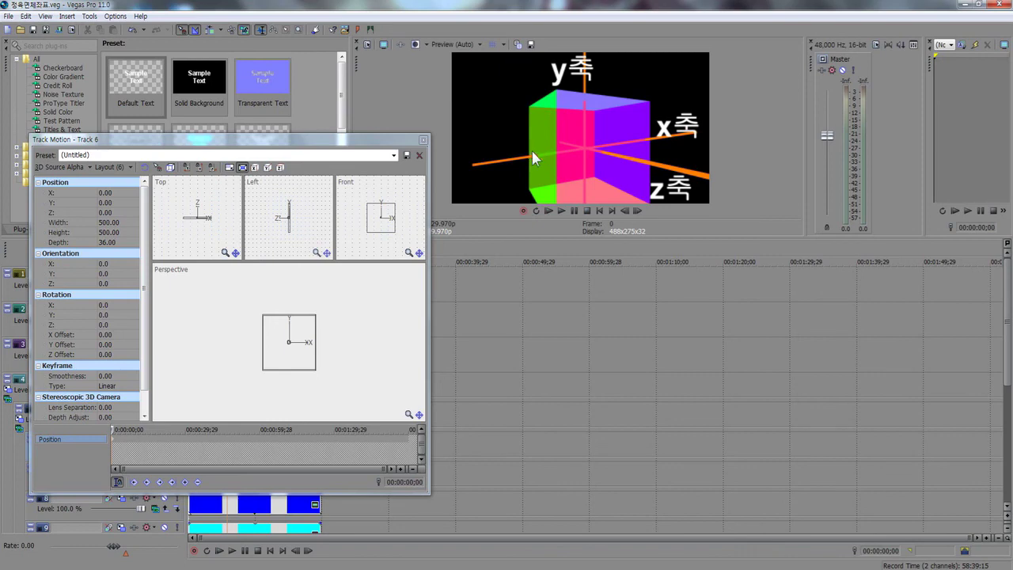
pyautogui.click(423, 139)
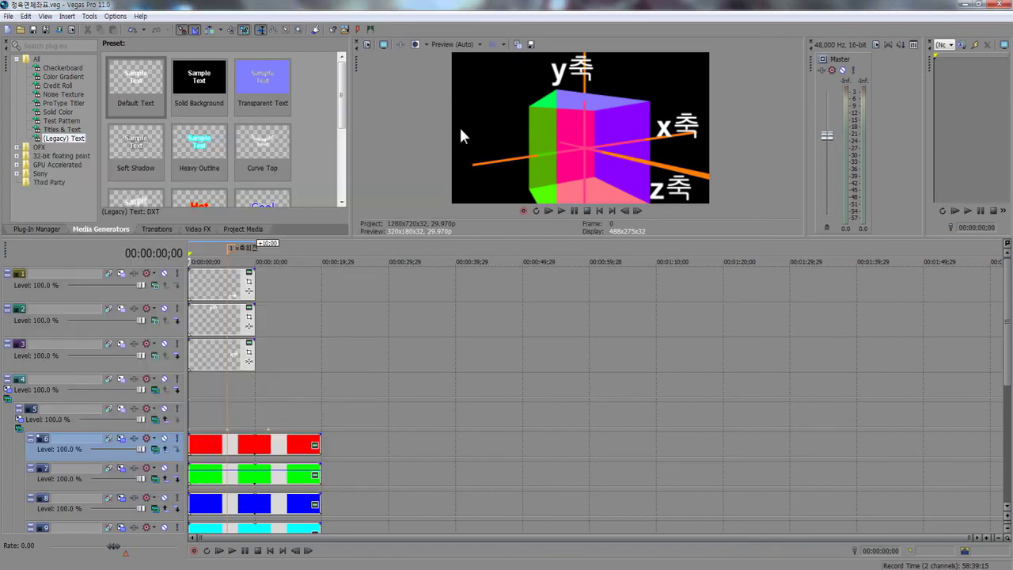
# Switch to the Vegas Pro window with 좌표1.veg, review track 6's Track Motion values, and close them
pyautogui.moveTo(242, 569)
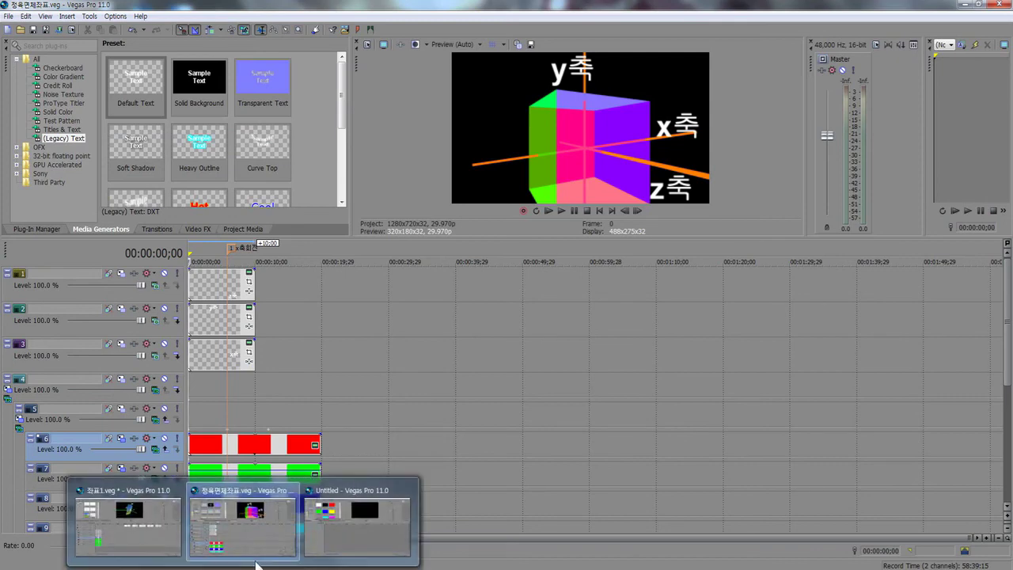
pyautogui.click(152, 541)
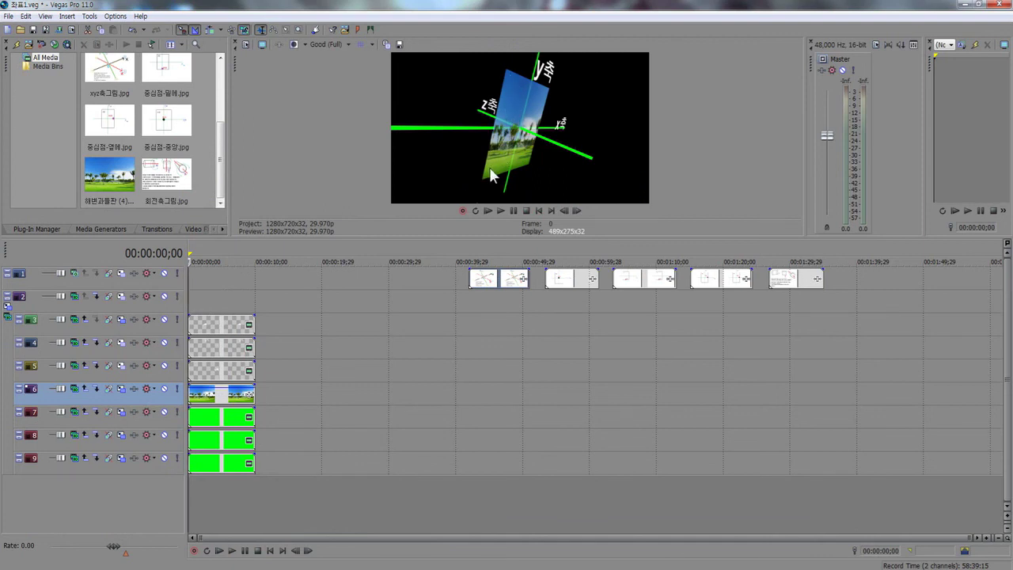
pyautogui.click(77, 391)
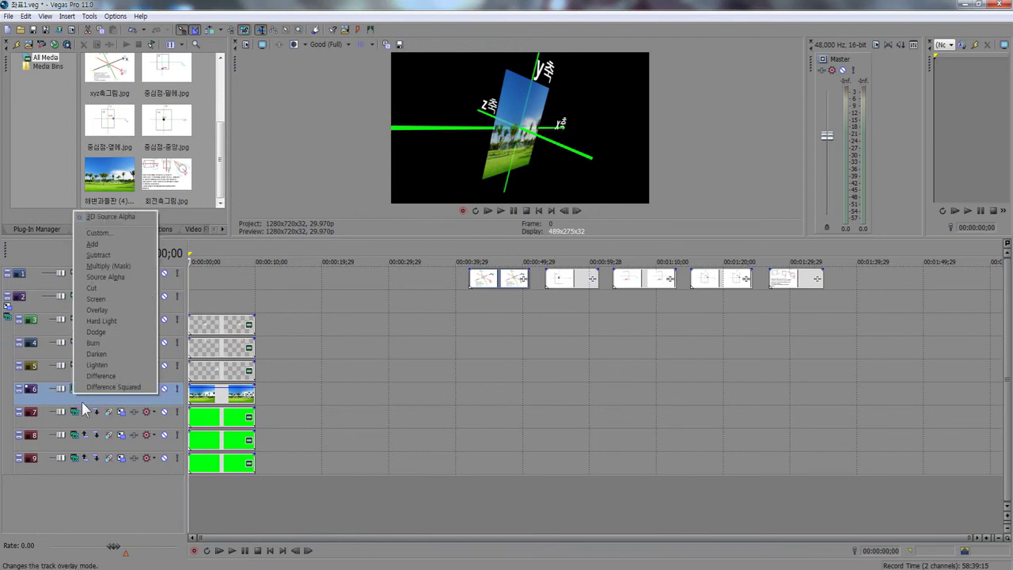
pyautogui.click(81, 402)
pyautogui.click(121, 389)
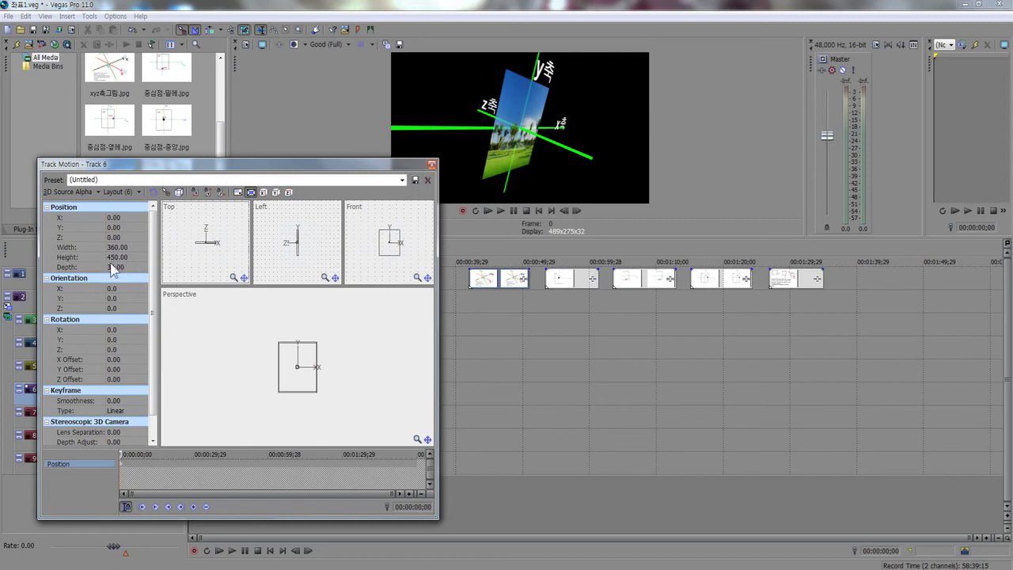
pyautogui.click(432, 165)
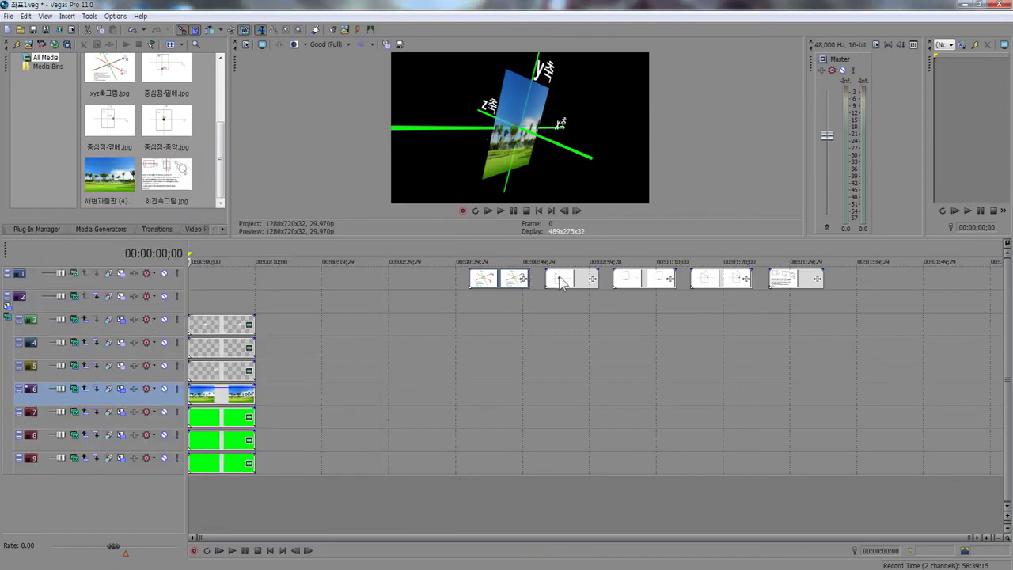
# Reset the Y and X rotation in track 2's Parent Track Motion to 0 and close its settings
pyautogui.click(10, 309)
pyautogui.click(131, 342)
pyautogui.write('0')
pyautogui.press('Return')
pyautogui.click(128, 331)
pyautogui.write('0')
pyautogui.press('Return')
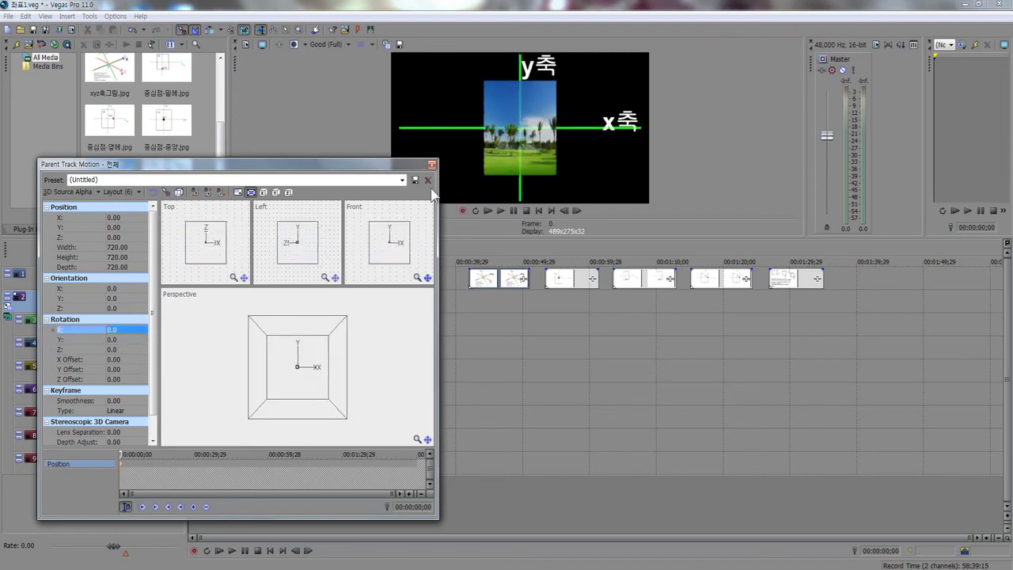
pyautogui.click(432, 165)
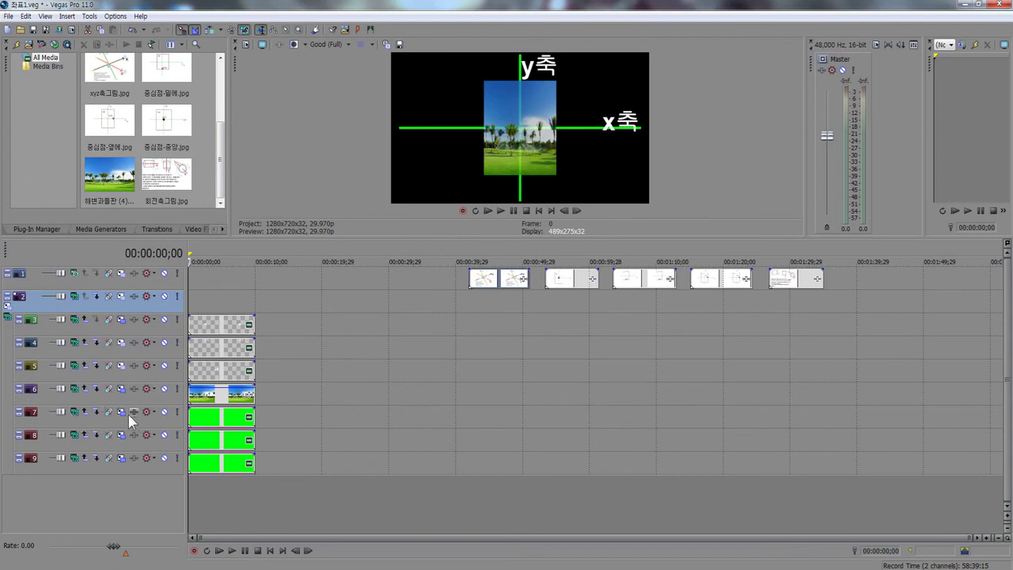
# Open track 6's Track Motion and set the image's X position to 180
pyautogui.click(121, 388)
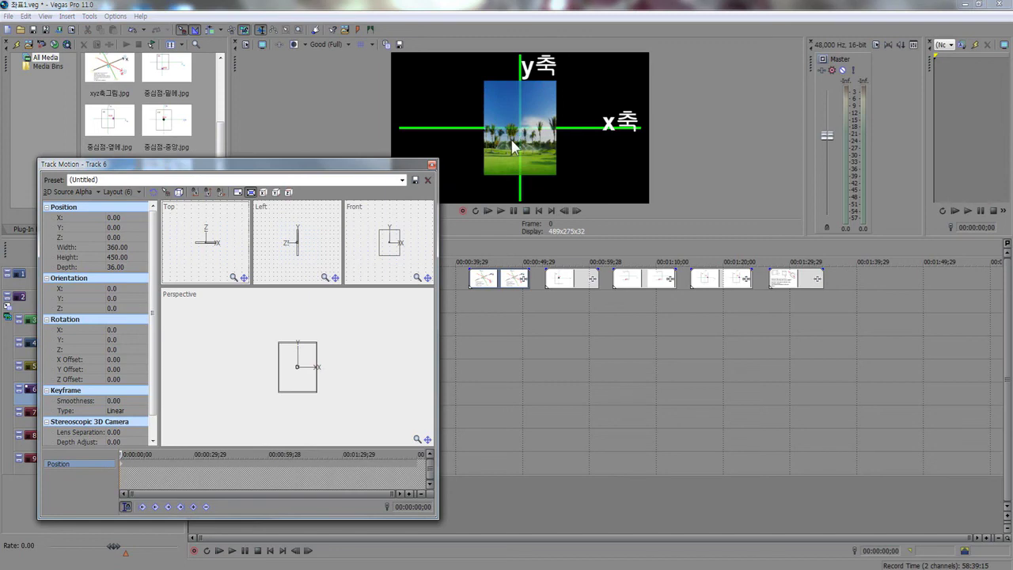
pyautogui.click(119, 217)
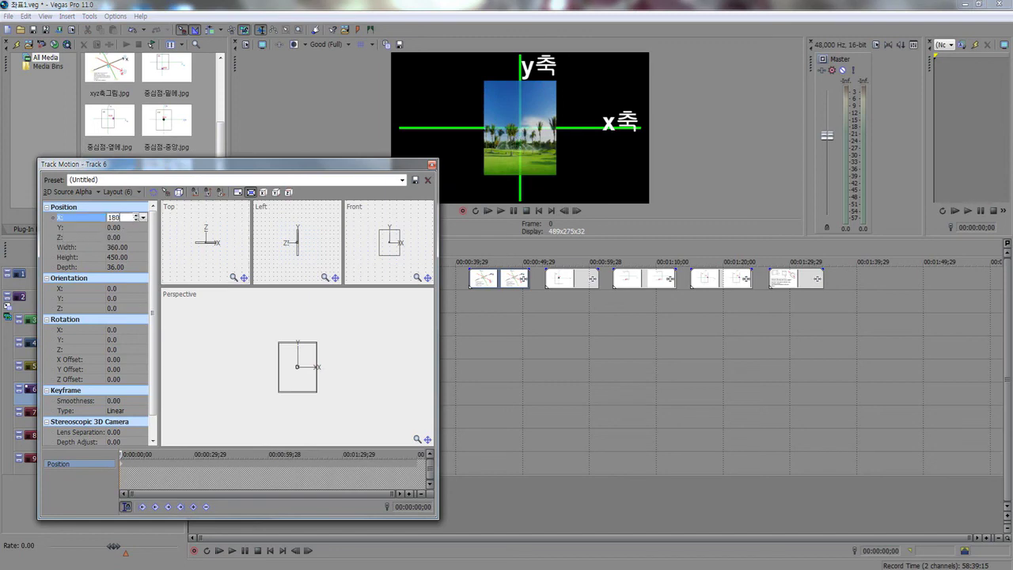
pyautogui.press('Return')
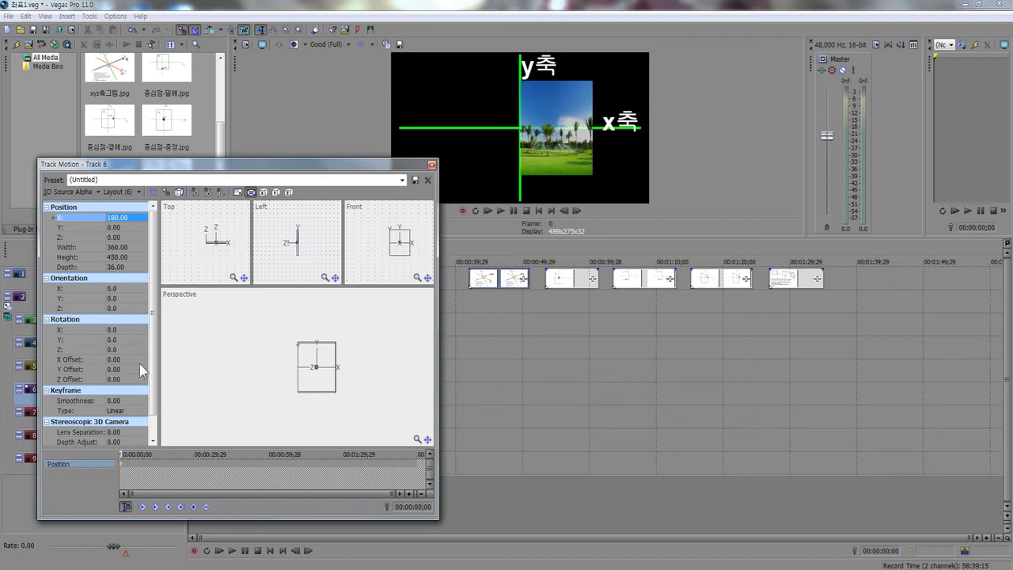
# Reset track 6's X position to 0 and move the Track Motion window clear of the preview image
pyautogui.click(133, 218)
pyautogui.write('0')
pyautogui.press('Return')
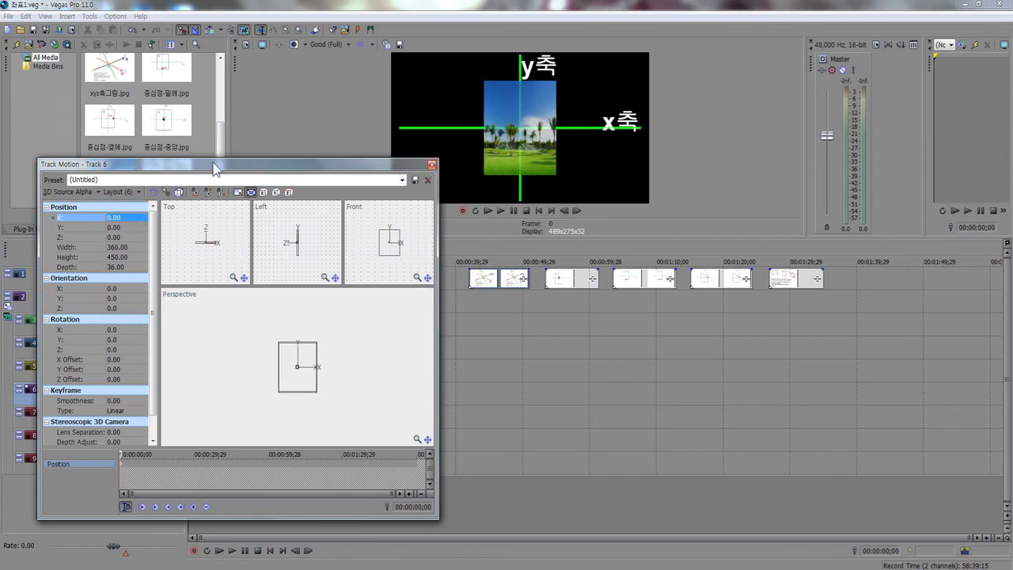
pyautogui.moveTo(209, 168); pyautogui.dragTo(224, 150)
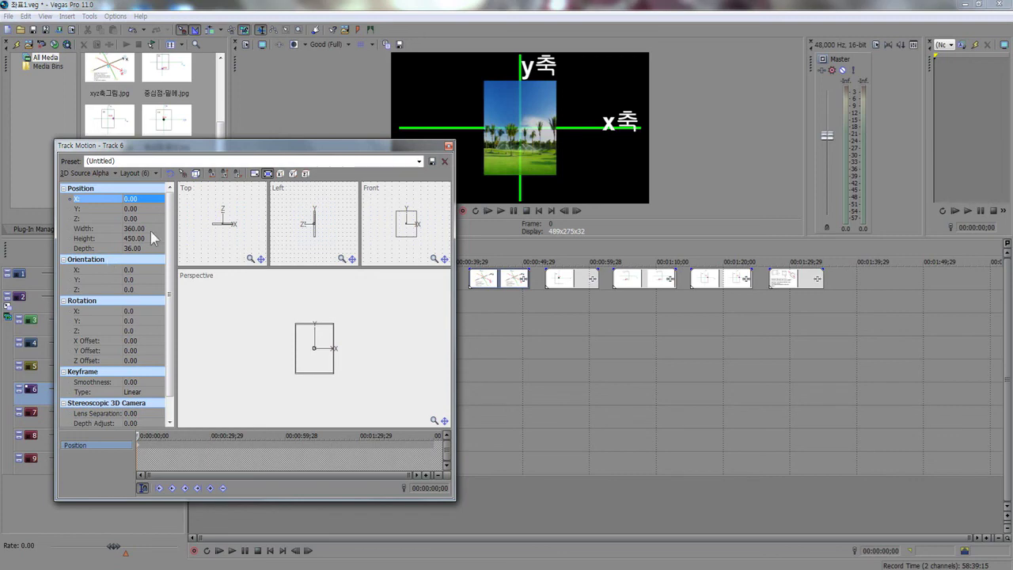
pyautogui.moveTo(397, 150); pyautogui.dragTo(370, 134)
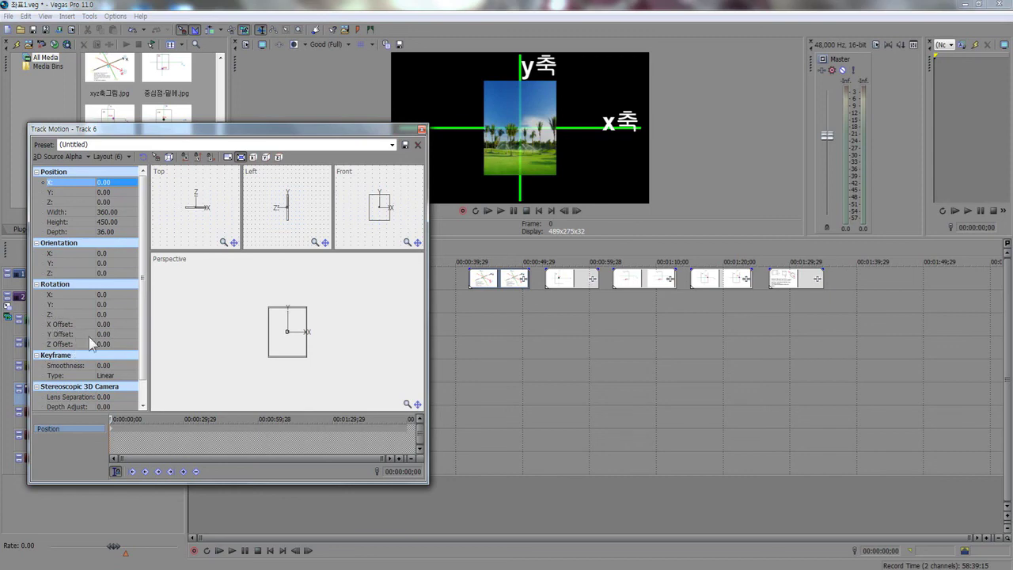
# Preview the centre-point diagram in track 1's second event, with the Track Motion window moved clear of the drawing
pyautogui.click(572, 283)
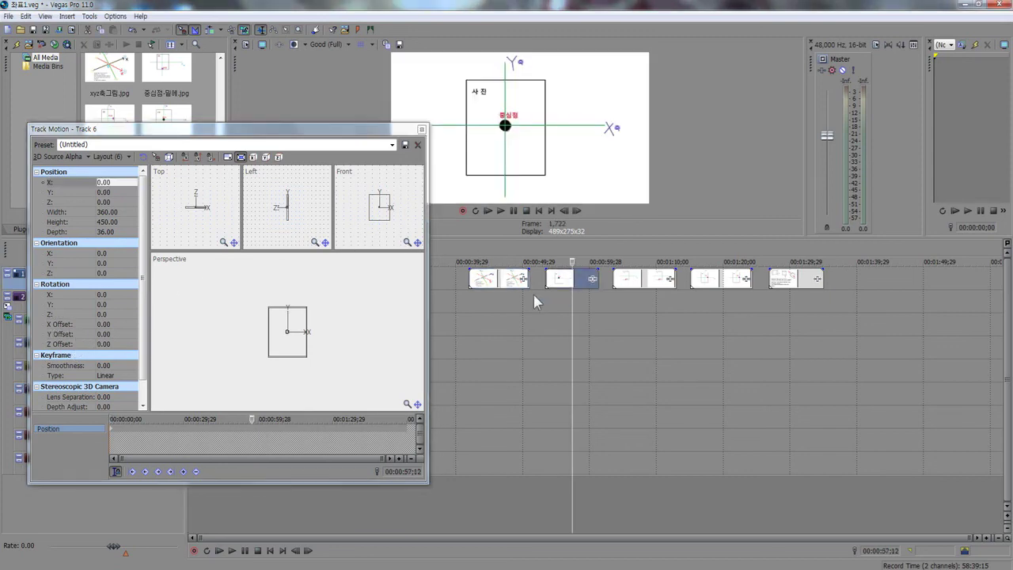
pyautogui.moveTo(400, 133); pyautogui.dragTo(367, 138)
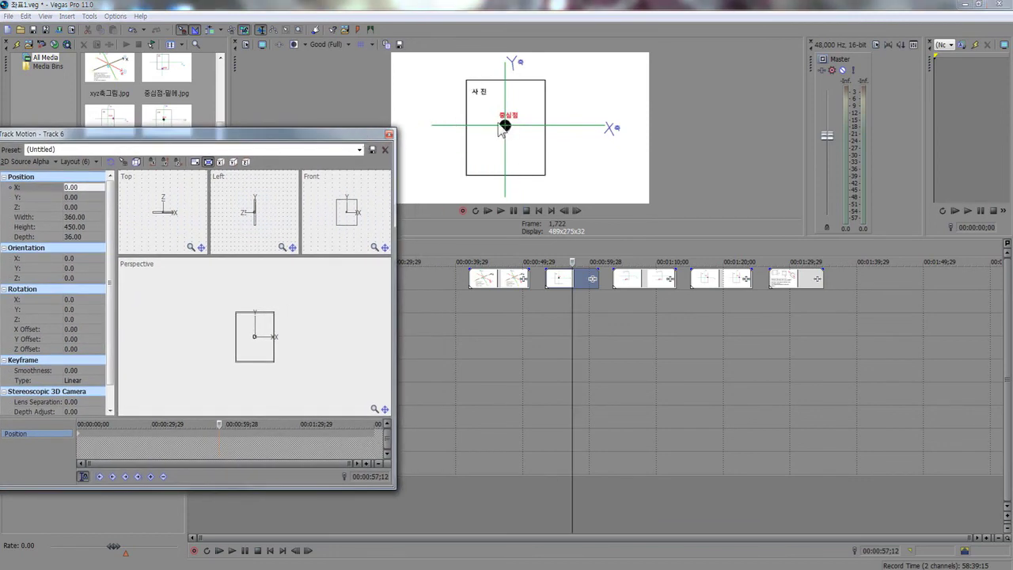
pyautogui.moveTo(120, 141); pyautogui.dragTo(150, 137)
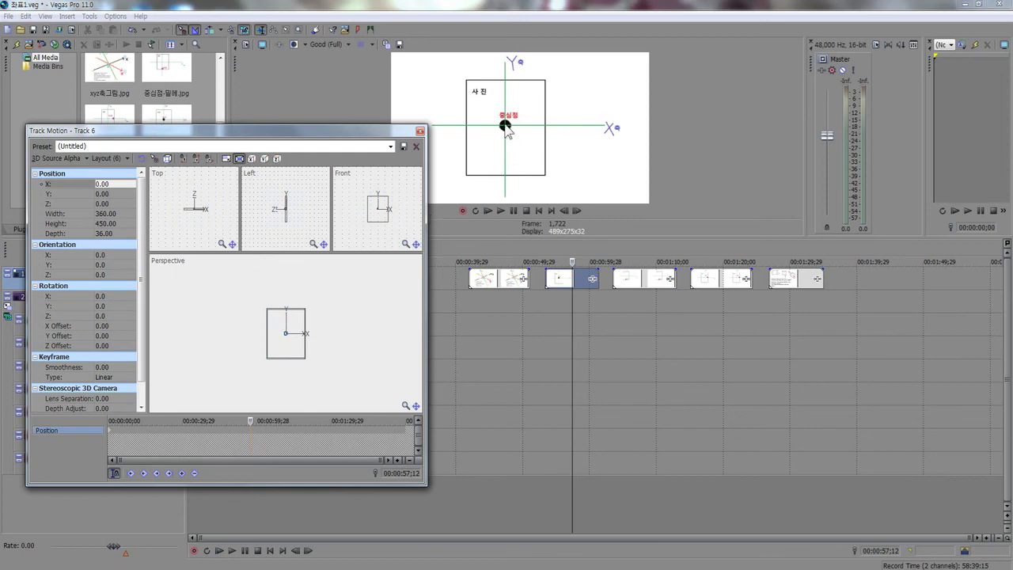
# Adjust track 6's X orientation at 00:00:57;12 up and down, leaving it at 39.0
pyautogui.click(126, 255)
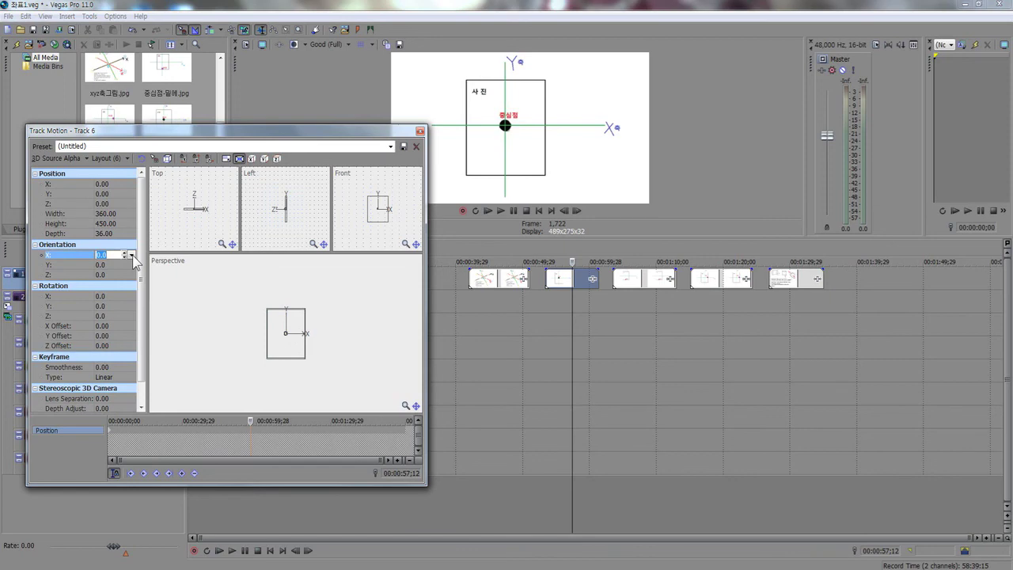
pyautogui.click(132, 255)
pyautogui.scroll(8, 132, 261)
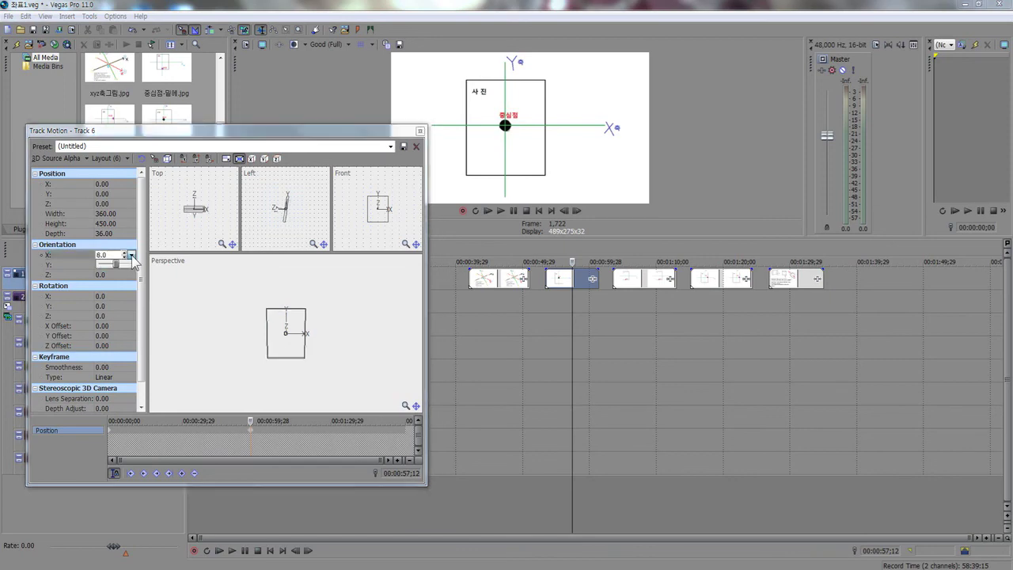
pyautogui.scroll(10, 132, 262)
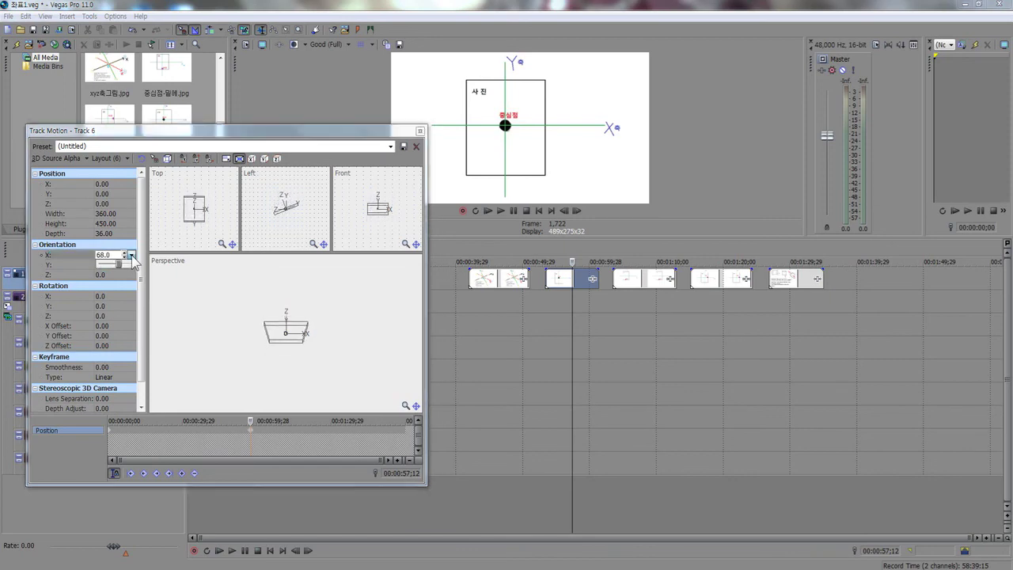
pyautogui.scroll(-9, 132, 262)
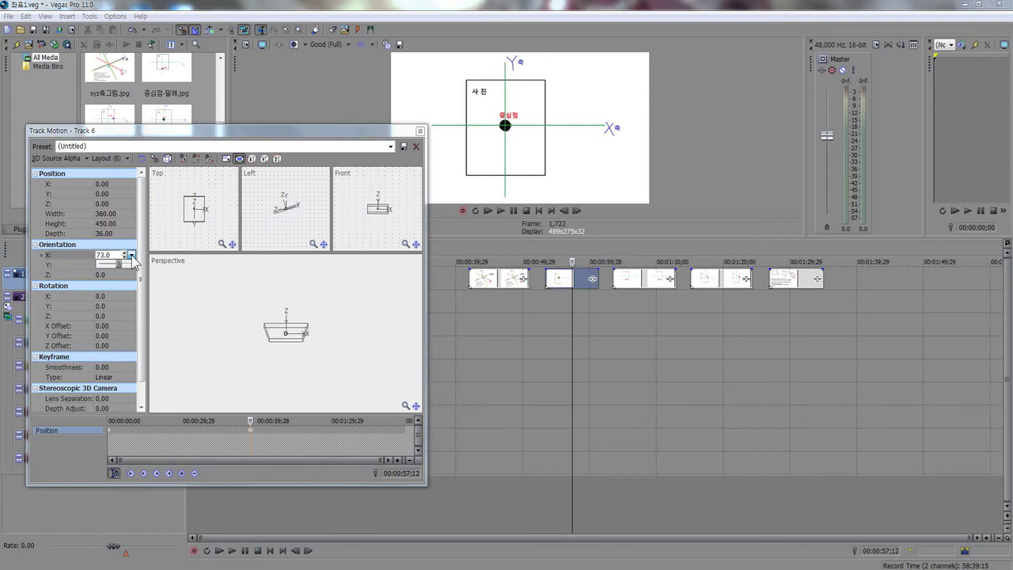
pyautogui.scroll(-2, 133, 262)
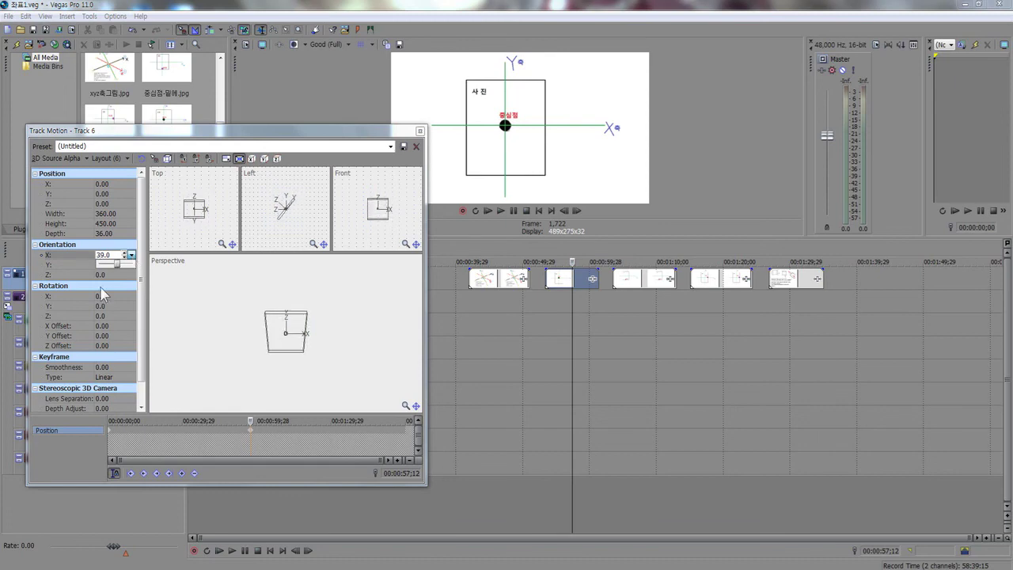
# Return to the start of the timeline and raise track 6's X rotation to 44.0
pyautogui.click(270, 551)
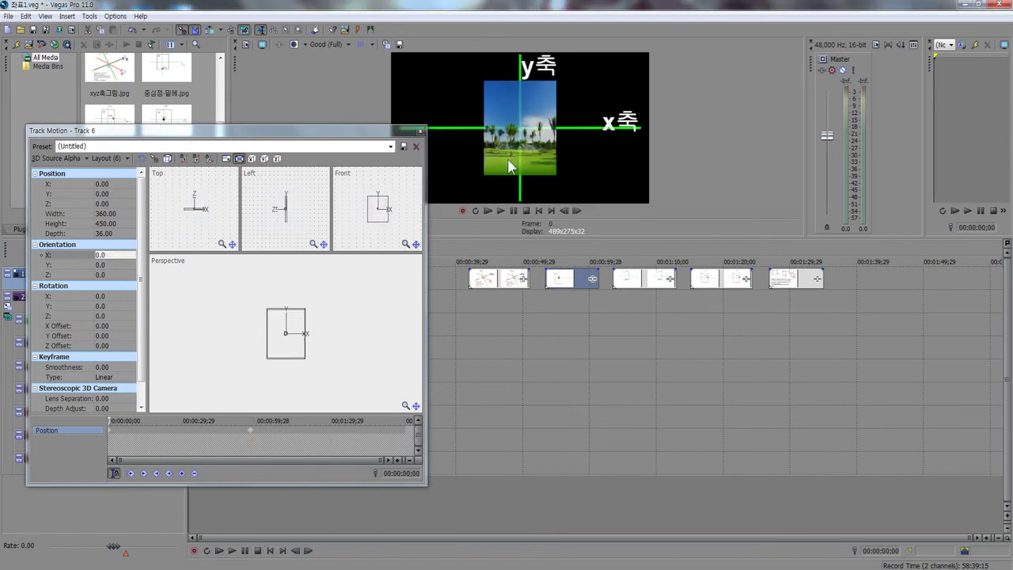
pyautogui.click(111, 296)
pyautogui.click(132, 296)
pyautogui.press('Right')
pyautogui.press('Right')
pyautogui.press('Right')
pyautogui.press('Right')
pyautogui.press('Right')
pyautogui.press('Right')
pyautogui.press('Right')
pyautogui.press('Right')
pyautogui.press('Right')
pyautogui.press('Right')
pyautogui.press('Right')
pyautogui.press('Right')
pyautogui.press('Right')
pyautogui.press('Right')
pyautogui.press('Right')
pyautogui.press('Right')
pyautogui.press('Right')
pyautogui.press('Right')
pyautogui.press('Right')
pyautogui.press('Right')
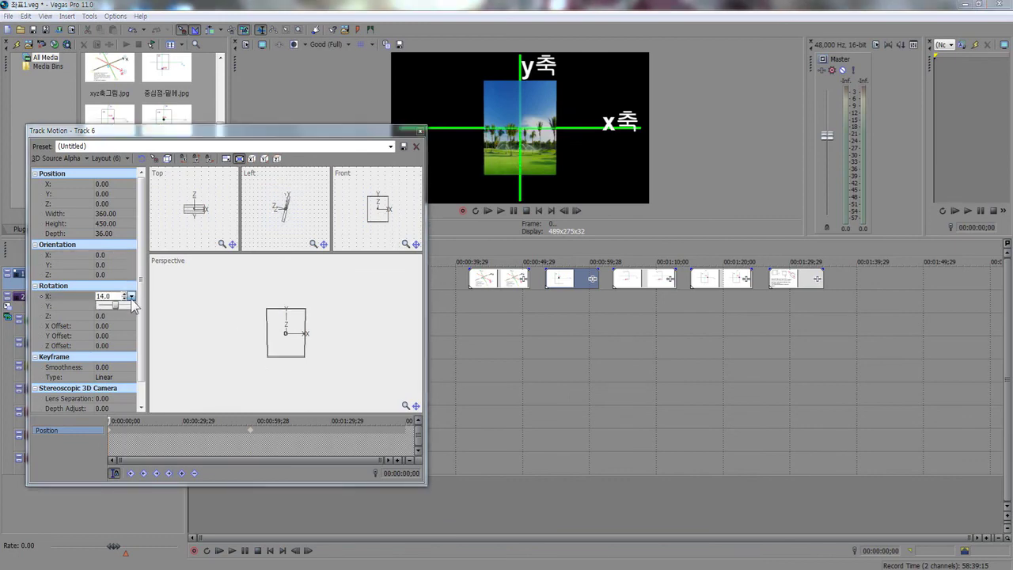
pyautogui.press('Right')
pyautogui.press('Right')
pyautogui.press('Right')
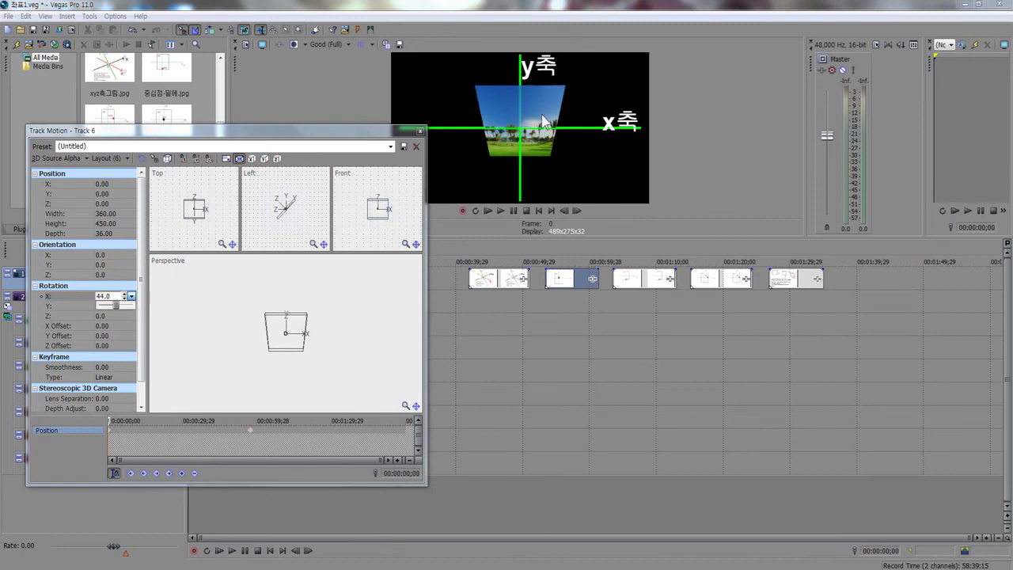
# Preview the rotation-axis diagram in track 1's last event and study the rotation direction around X, Y and Z
pyautogui.click(539, 210)
pyautogui.click(790, 281)
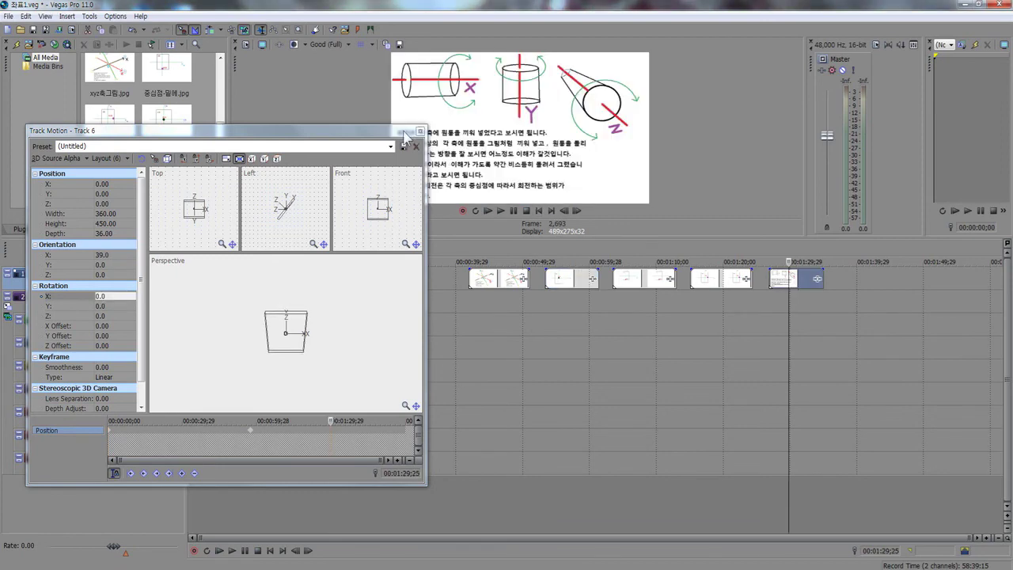
pyautogui.moveTo(404, 132); pyautogui.dragTo(354, 150)
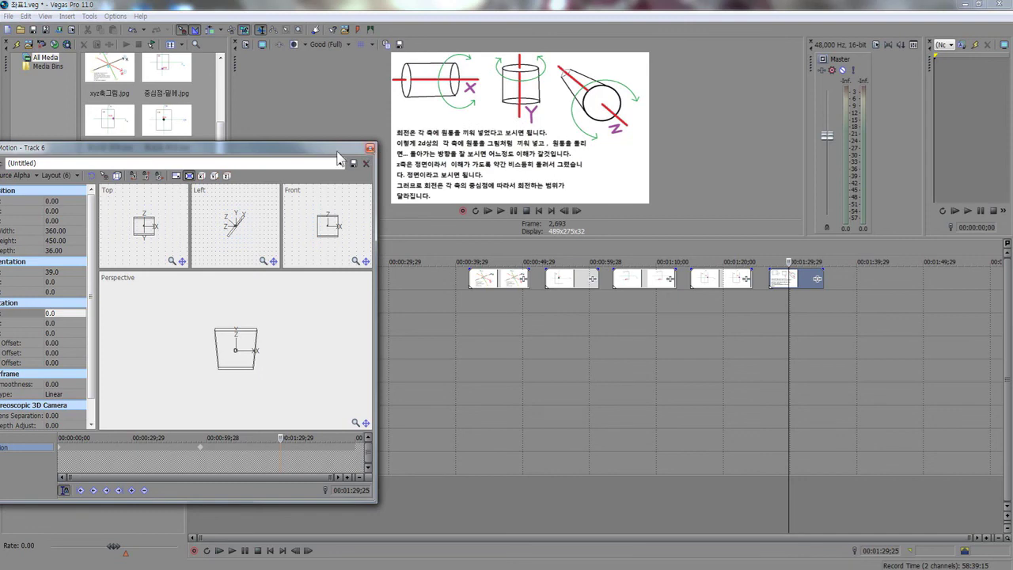
pyautogui.moveTo(340, 148); pyautogui.dragTo(524, 139)
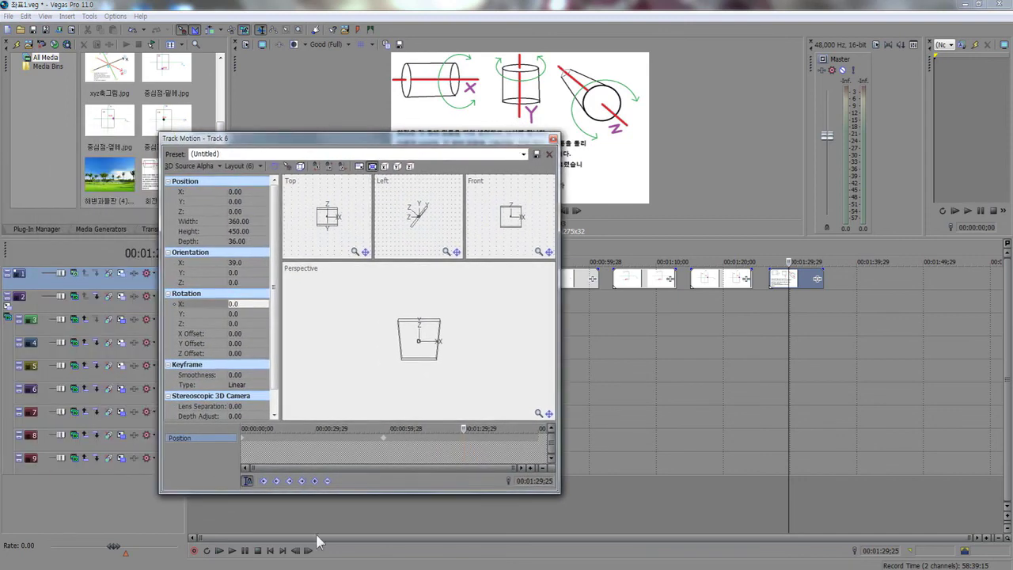
# Return to the start of the timeline and reset track 6's X rotation to 0
pyautogui.click(271, 551)
pyautogui.moveTo(509, 140); pyautogui.dragTo(357, 154)
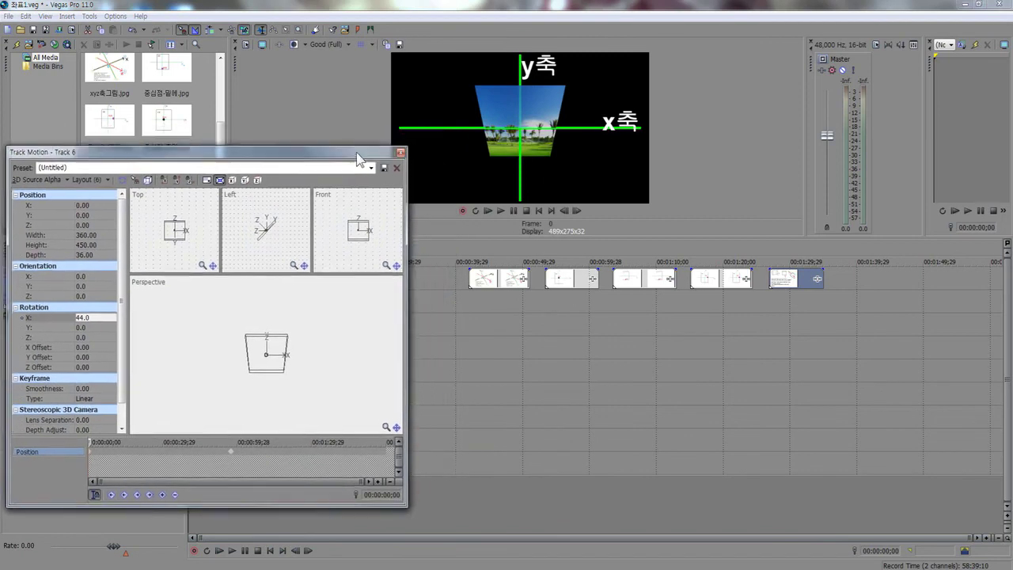
pyautogui.click(103, 320)
pyautogui.write('0')
pyautogui.press('Return')
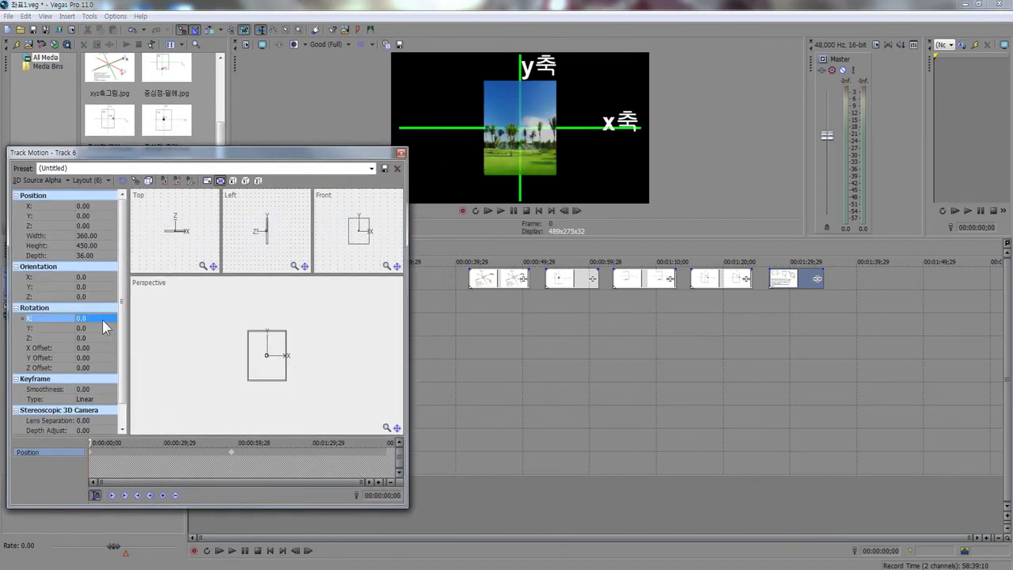
# Raise track 6's X orientation at the start of the timeline to 47.0
pyautogui.click(96, 277)
pyautogui.click(113, 276)
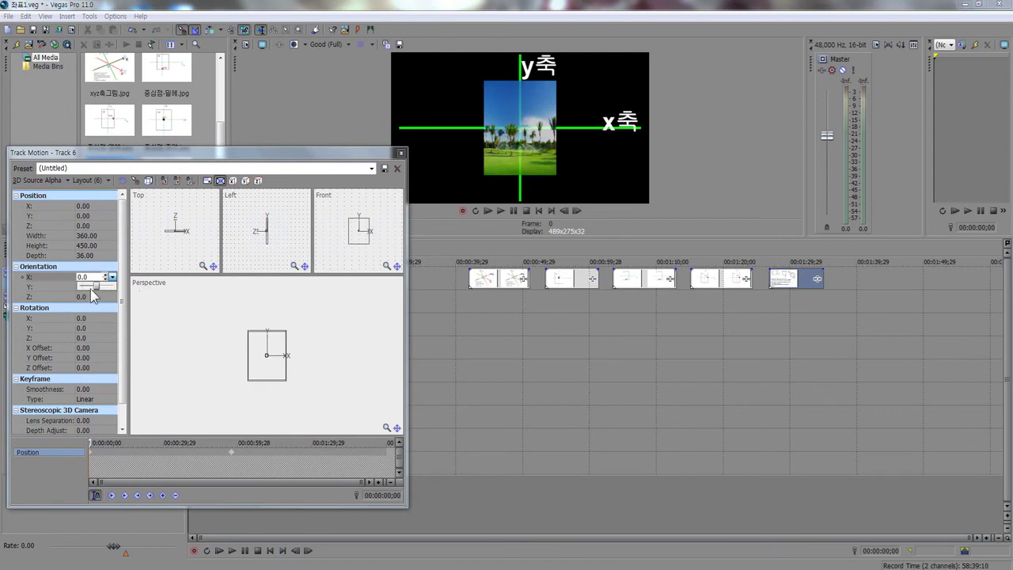
pyautogui.scroll(10, 92, 291)
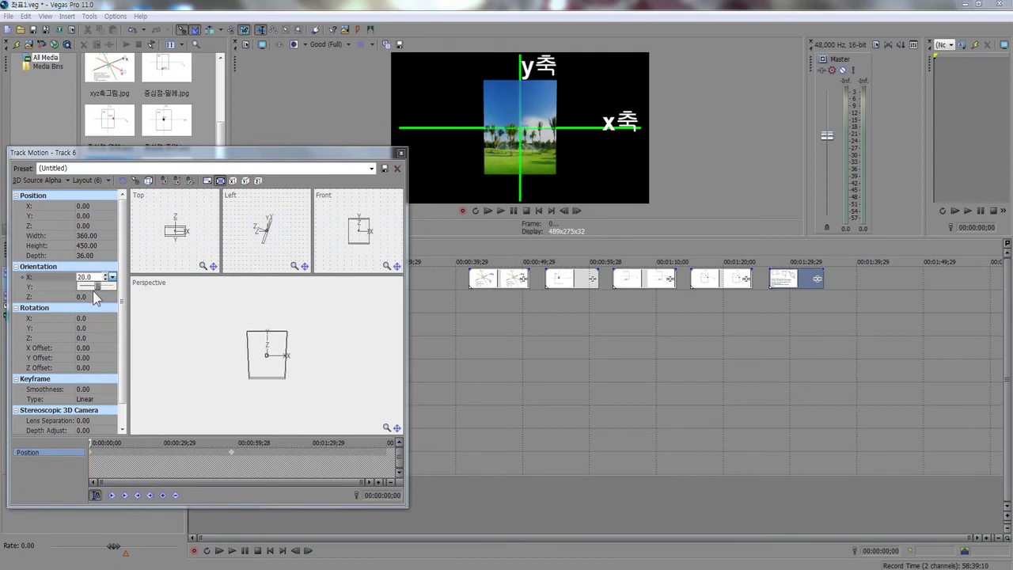
pyautogui.scroll(10, 92, 291)
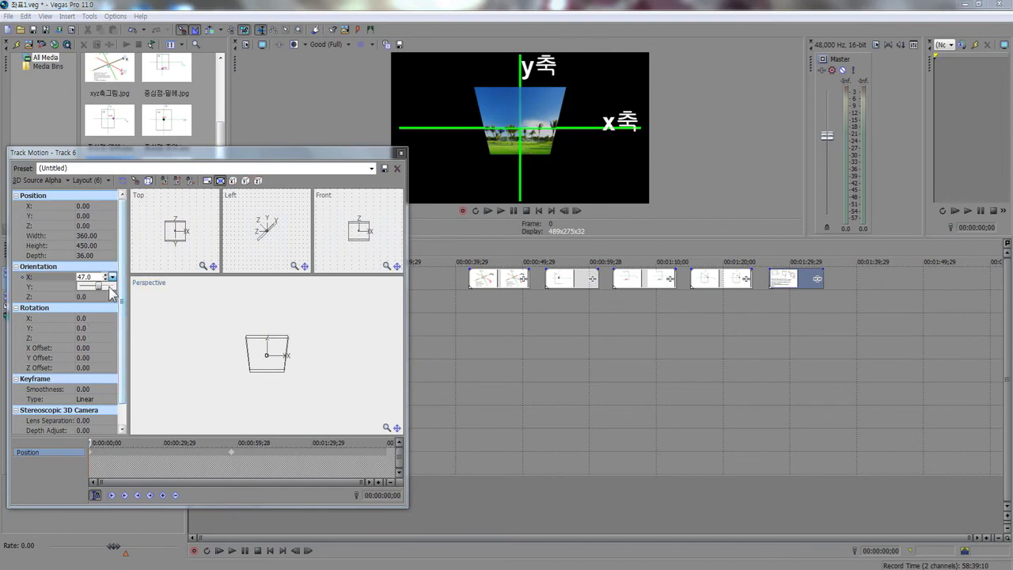
# Raise track 6's X orientation gradually to 199.0 at the start of the timeline
pyautogui.press('Right')
pyautogui.press('Right')
pyautogui.press('Right')
pyautogui.press('Right')
pyautogui.press('Right')
pyautogui.press('Right')
pyautogui.press('Right')
pyautogui.press('Right')
pyautogui.press('Right')
pyautogui.press('Right')
pyautogui.press('Right')
pyautogui.press('Right')
pyautogui.press('Right')
pyautogui.press('Right')
pyautogui.press('Right')
pyautogui.press('Right')
pyautogui.press('Right')
pyautogui.press('Right')
pyautogui.press('Right')
pyautogui.press('Right')
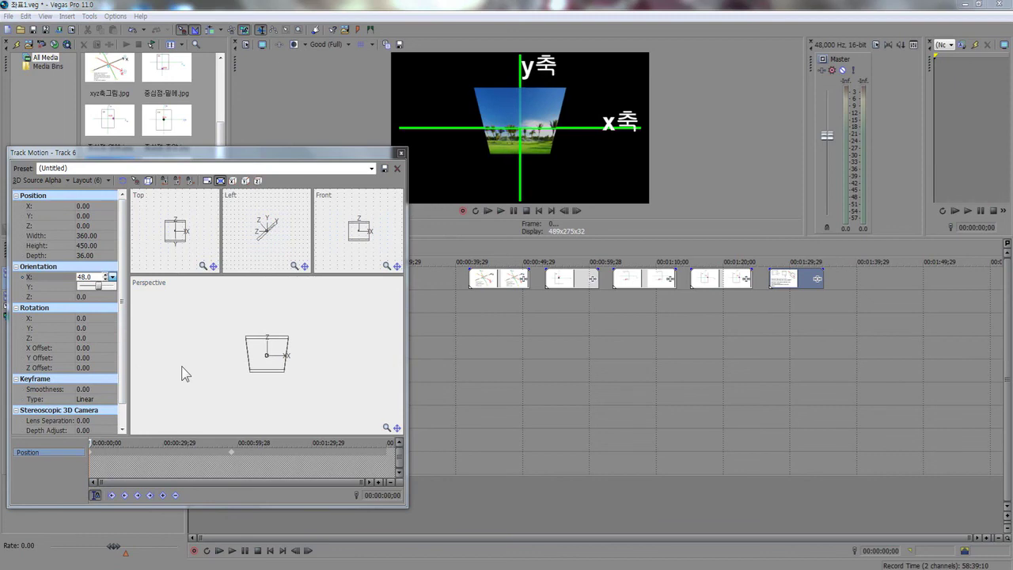
pyautogui.press('Right')
pyautogui.press('Right')
pyautogui.press('Right')
pyautogui.press('Right')
pyautogui.press('Right')
pyautogui.press('Right')
pyautogui.press('Right')
pyautogui.press('Right')
pyautogui.press('Right')
pyautogui.press('Right')
pyautogui.press('Right')
pyautogui.press('Right')
pyautogui.press('Right')
pyautogui.press('Right')
pyautogui.press('Right')
pyautogui.press('Right')
pyautogui.press('Right')
pyautogui.press('Right')
pyautogui.press('Right')
pyautogui.press('Right')
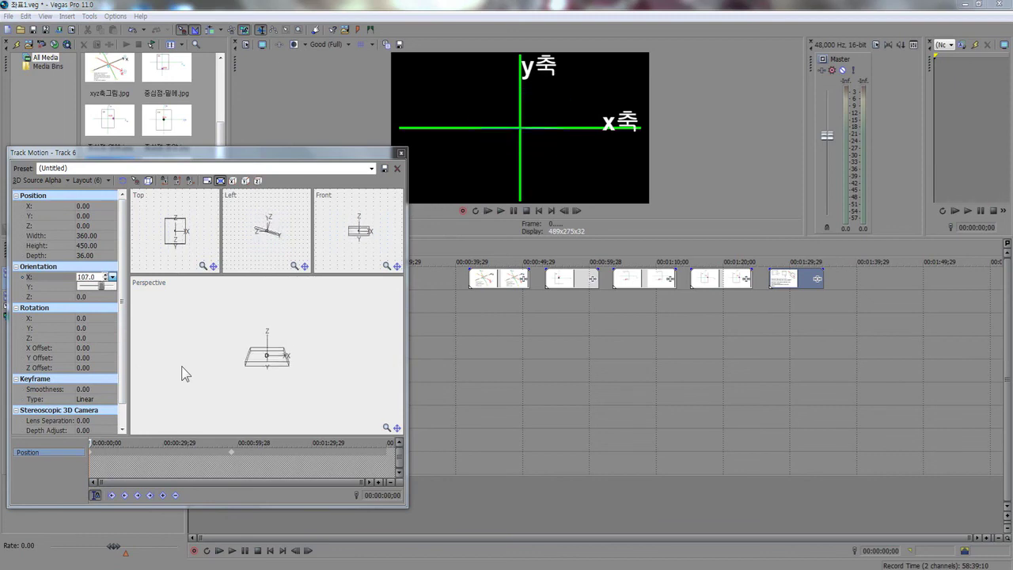
pyautogui.press('Right')
pyautogui.press('Right')
pyautogui.press('Right')
pyautogui.press('Right')
pyautogui.press('Right')
pyautogui.press('Right')
pyautogui.press('Right')
pyautogui.press('Right')
pyautogui.press('Right')
pyautogui.press('Right')
pyautogui.press('Right')
pyautogui.press('Right')
pyautogui.press('Right')
pyautogui.press('Right')
pyautogui.press('Right')
pyautogui.press('Right')
pyautogui.press('Right')
pyautogui.press('Right')
pyautogui.press('Right')
pyautogui.press('Right')
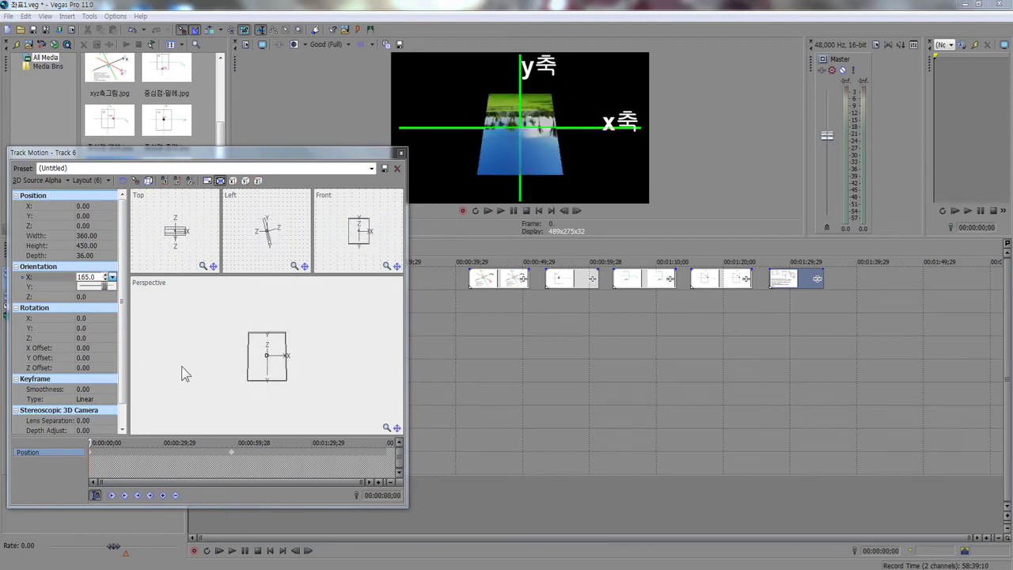
pyautogui.press('Right')
pyautogui.press('Right')
pyautogui.press('Right')
pyautogui.press('Right')
pyautogui.press('Right')
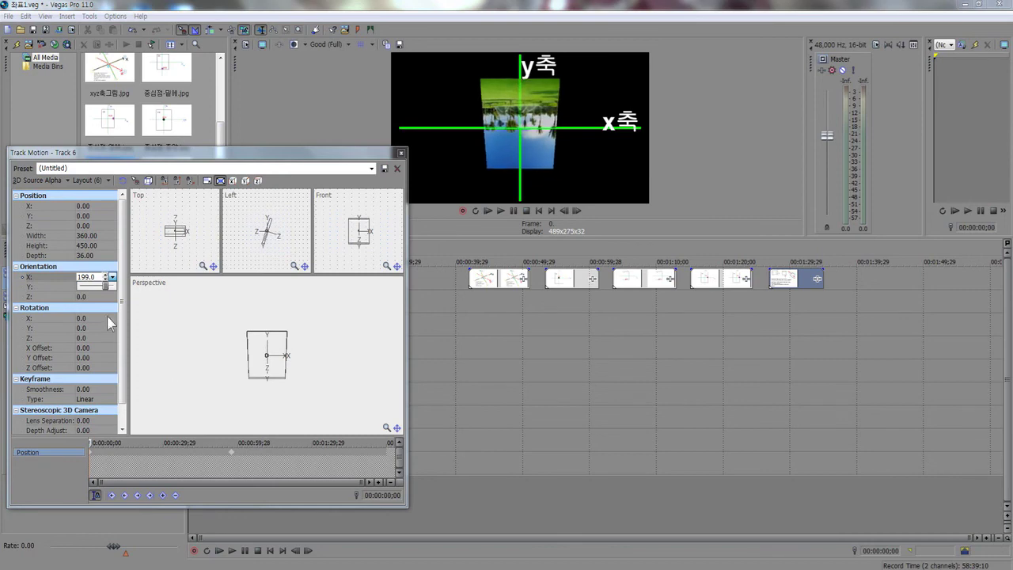
# Reset track 6's X orientation to 0
pyautogui.press('Return')
pyautogui.write('0')
pyautogui.press('Return')
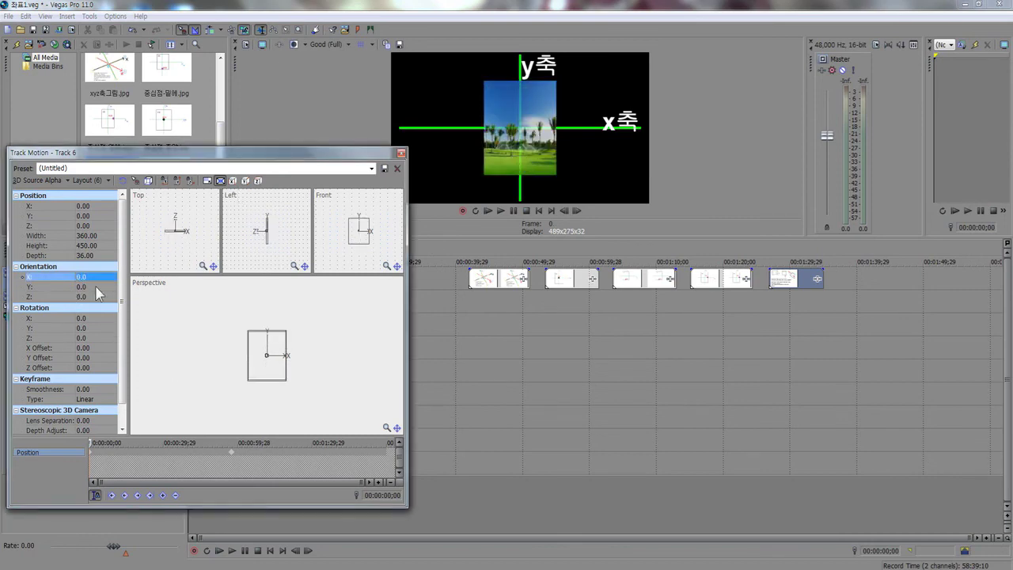
# Raise track 6's Y orientation to 68.0 and lower it gradually to -51.0
pyautogui.click(93, 287)
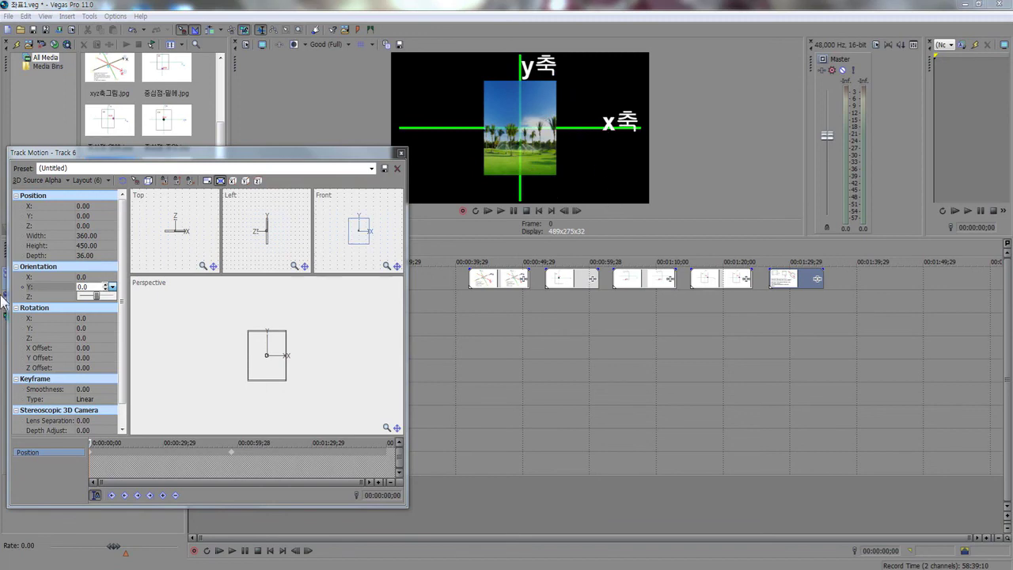
pyautogui.scroll(8, 116, 304)
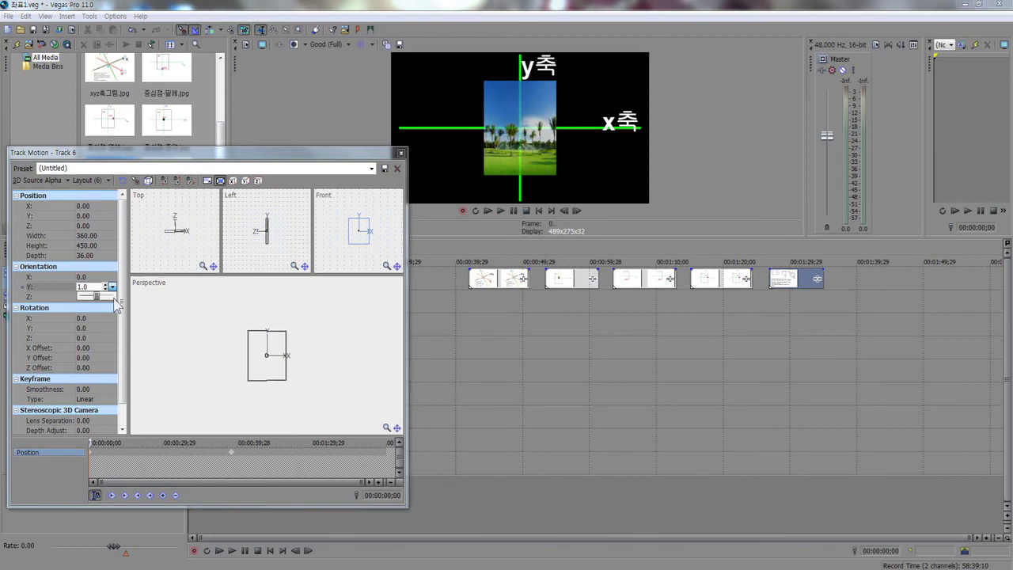
pyautogui.scroll(6, 113, 297)
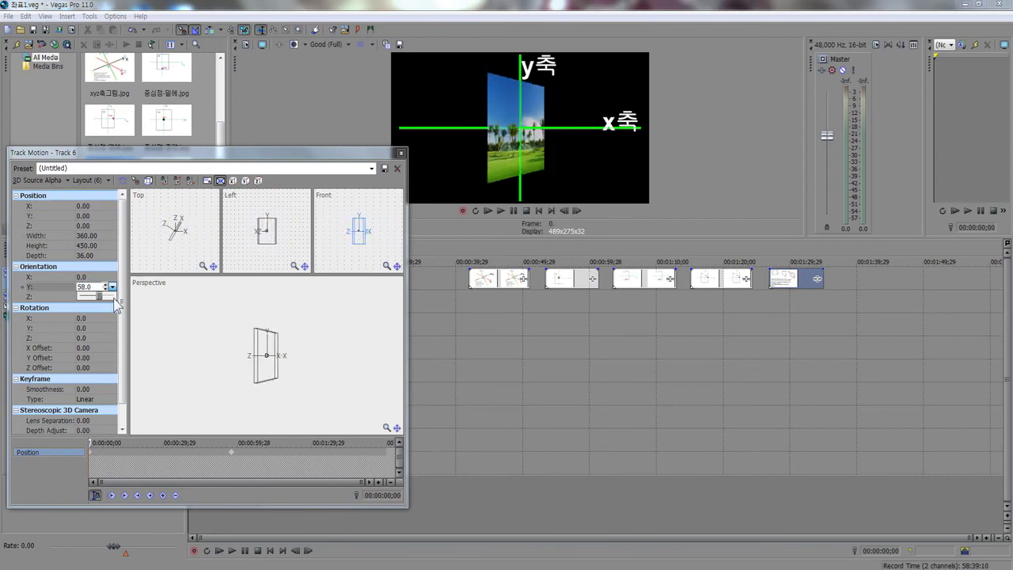
pyautogui.scroll(-8, 113, 297)
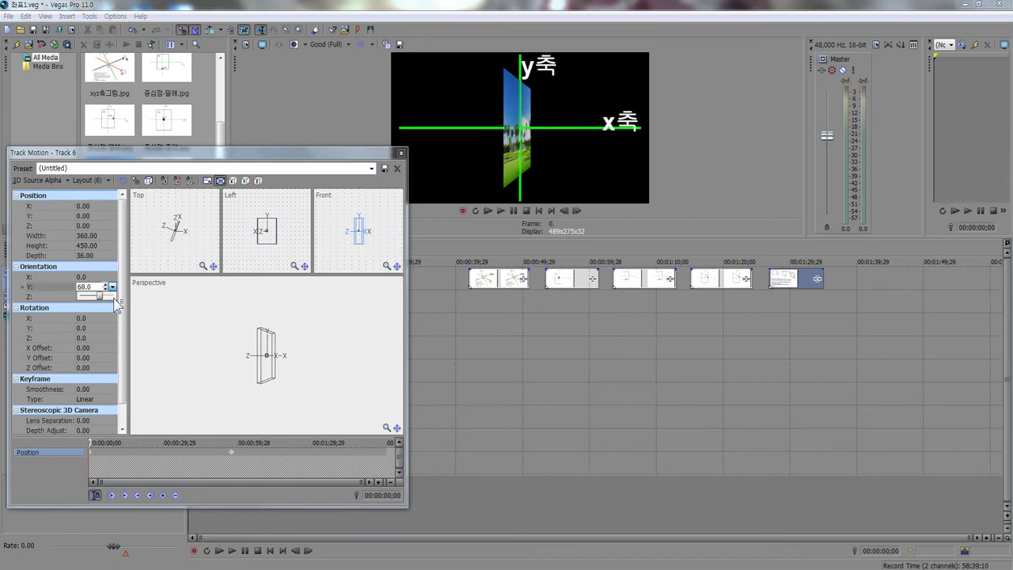
pyautogui.scroll(-11, 114, 297)
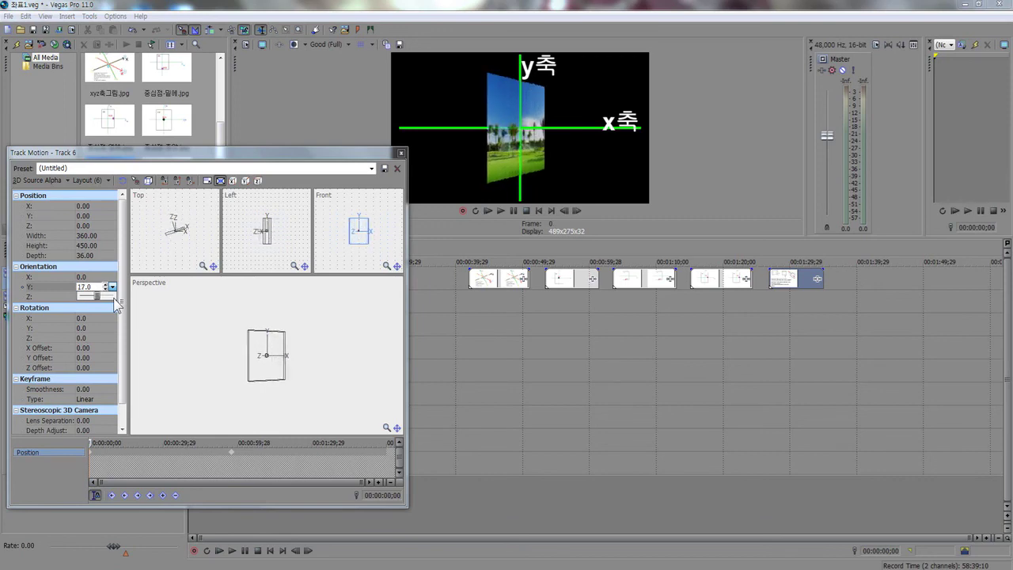
pyautogui.scroll(-5, 114, 298)
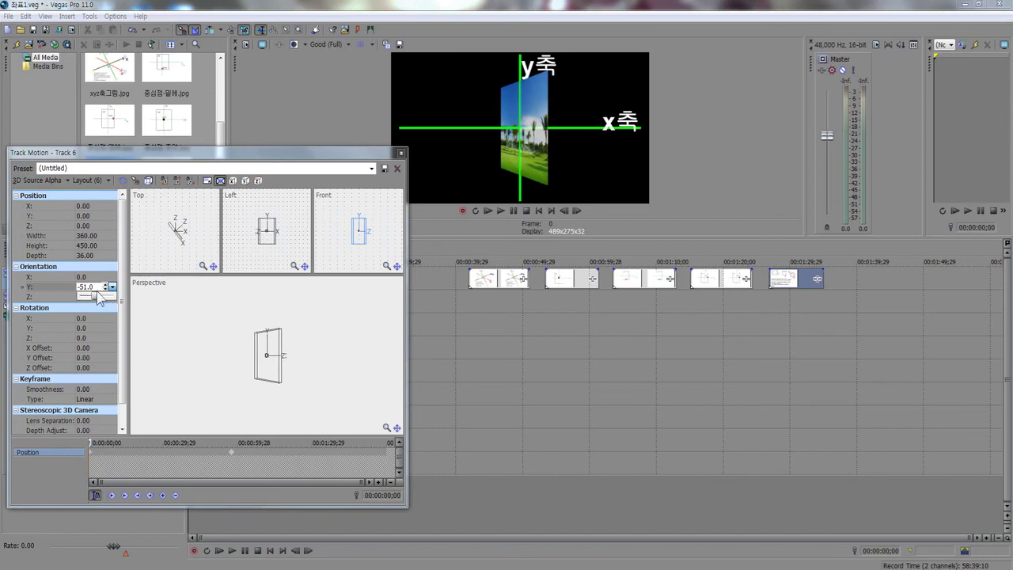
# Reset track 6's Y orientation to 0
pyautogui.click(96, 286)
pyautogui.write('0')
pyautogui.press('Return')
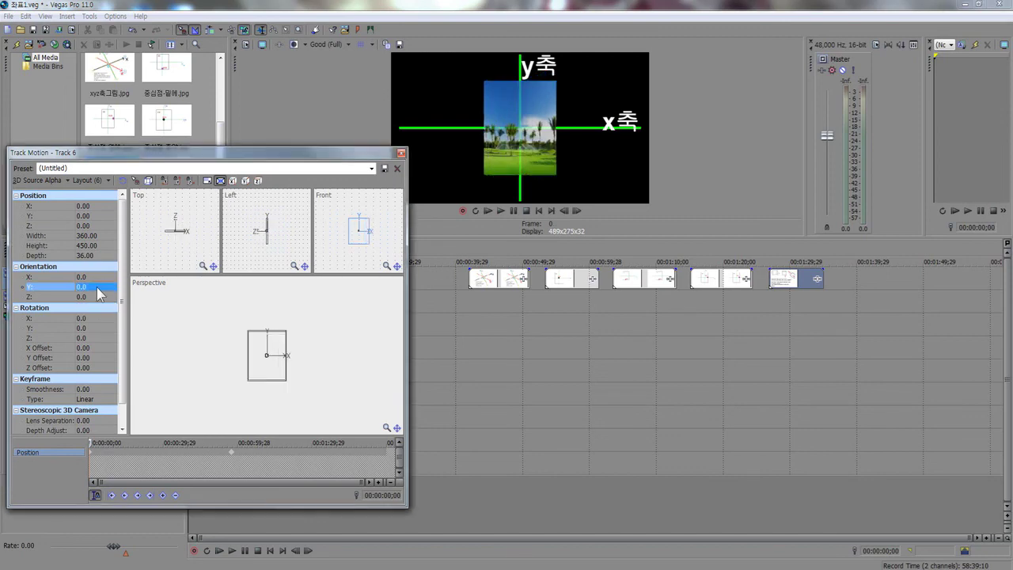
# Preview the rotation-axis diagram in the last event to check the Z direction, and return to the start of the timeline
pyautogui.click(96, 296)
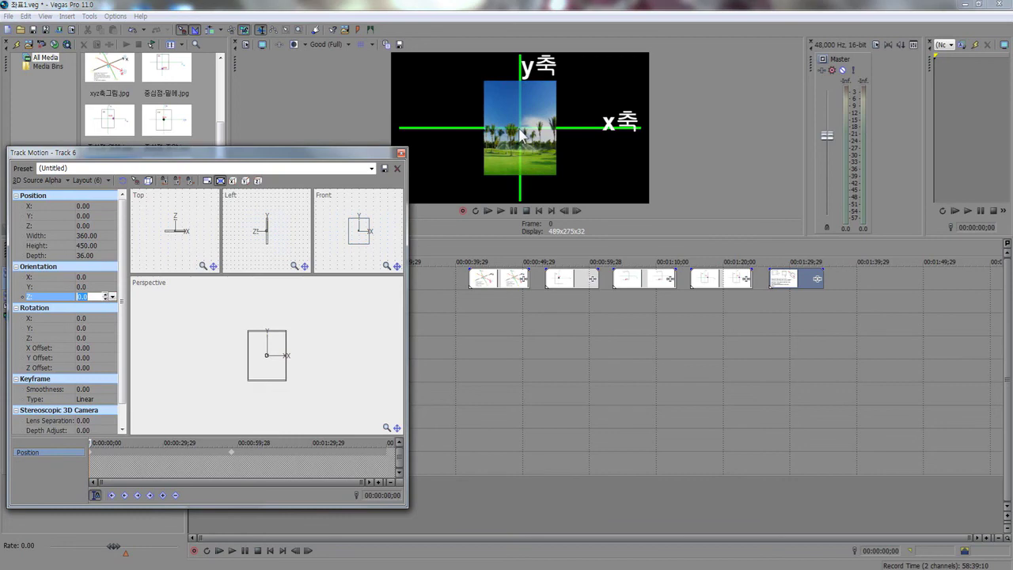
pyautogui.click(782, 278)
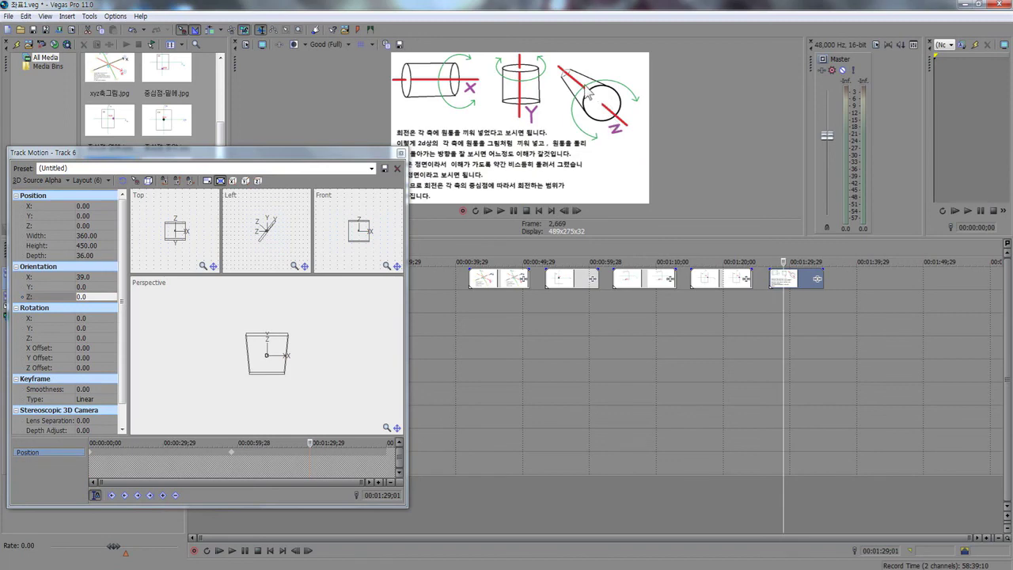
pyautogui.click(270, 550)
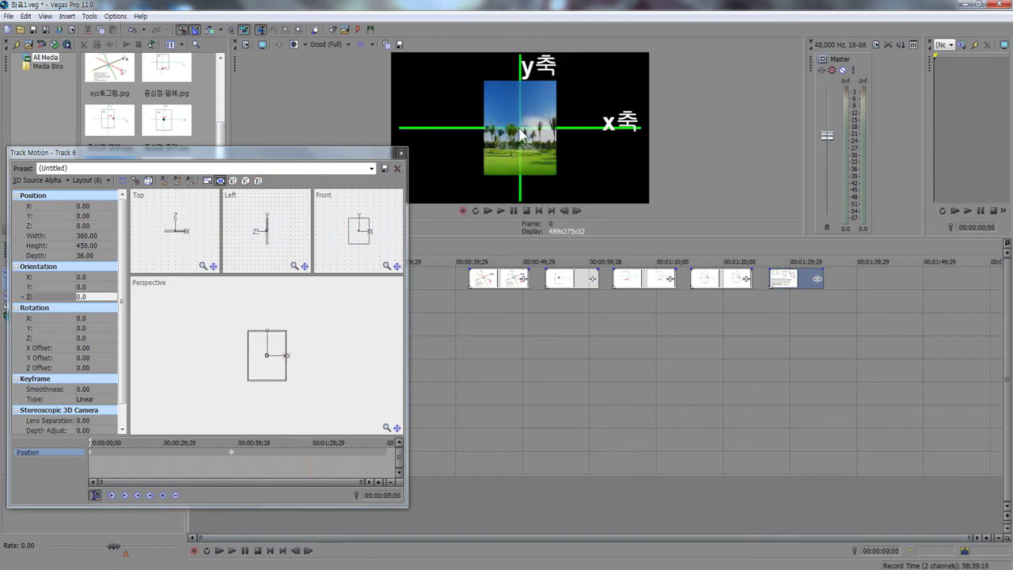
# Raise track 6's Z orientation gradually to 74.0 at the start of the timeline
pyautogui.click(81, 296)
pyautogui.click(114, 297)
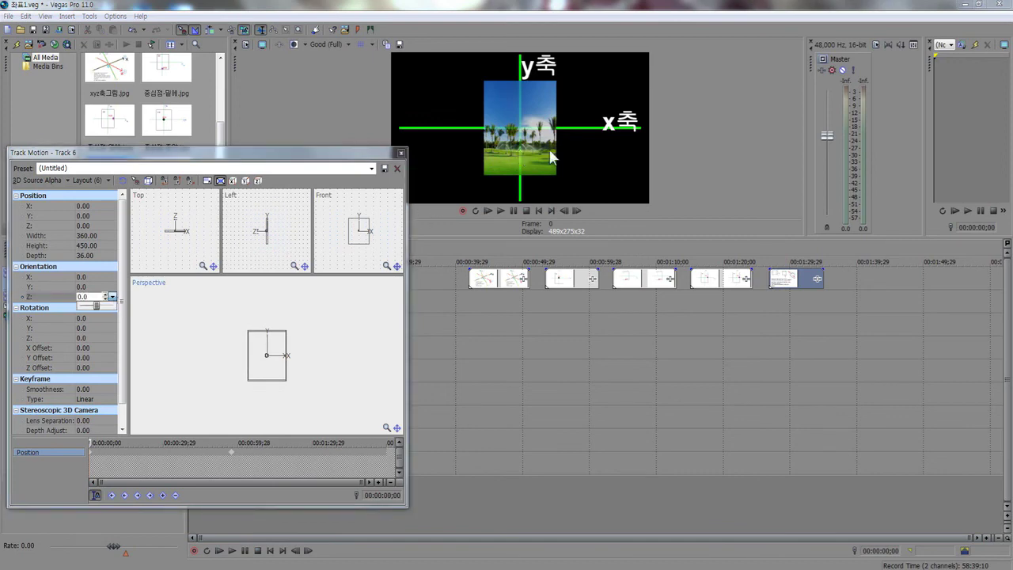
pyautogui.click(114, 306)
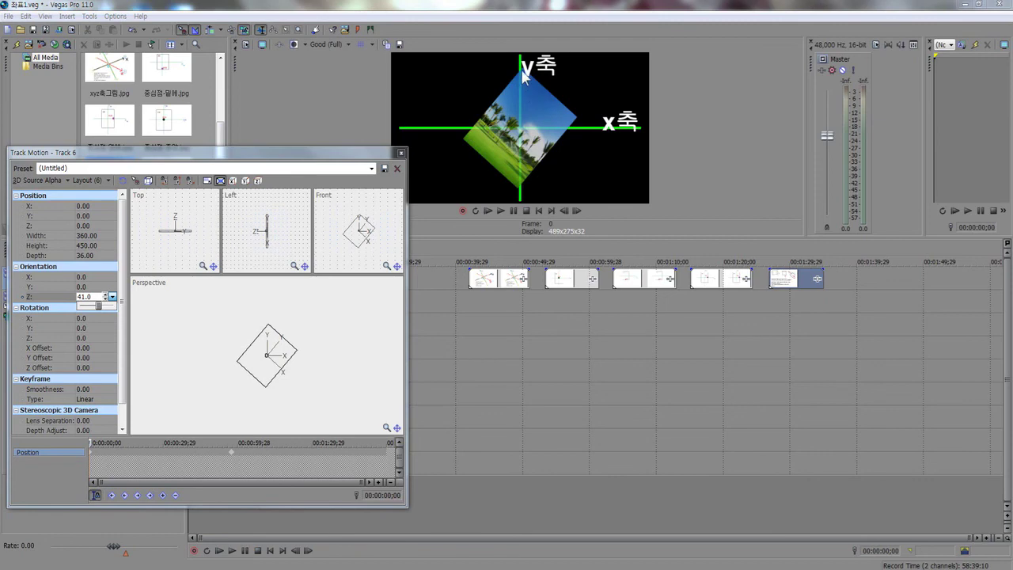
pyautogui.press('Up')
pyautogui.press('Up')
pyautogui.press('Up')
pyautogui.press('Up')
pyautogui.press('Up')
pyautogui.press('Up')
pyautogui.press('Up')
pyautogui.press('Up')
pyautogui.press('Up')
pyautogui.press('Up')
pyautogui.press('Up')
pyautogui.press('Up')
pyautogui.press('Up')
pyautogui.press('Up')
pyautogui.press('Up')
pyautogui.press('Up')
pyautogui.press('Up')
pyautogui.press('Up')
pyautogui.press('Up')
pyautogui.press('Up')
pyautogui.press('Up')
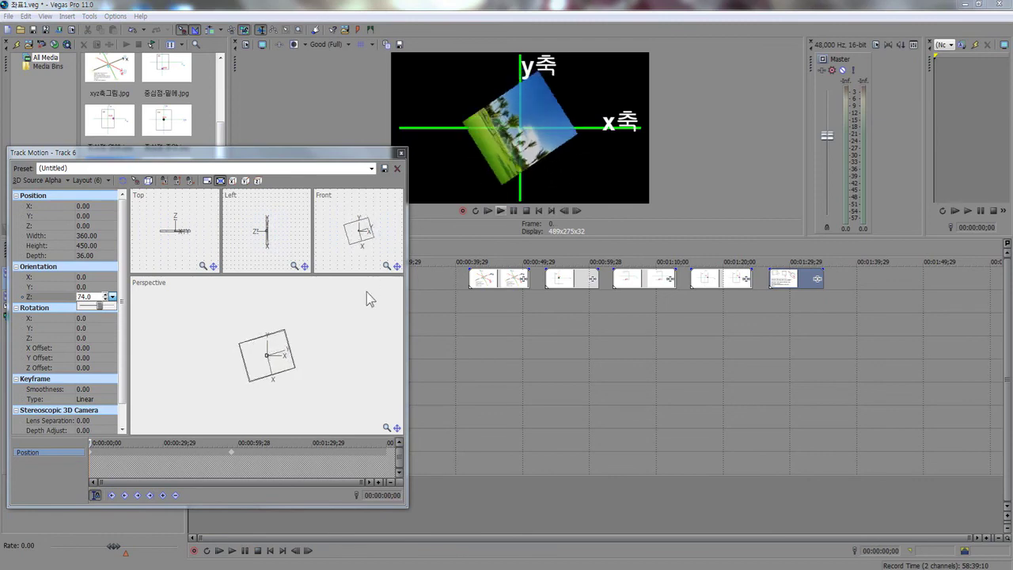
# Reset track 6's Z orientation to 0
pyautogui.click(93, 297)
pyautogui.write('0')
pyautogui.press('Return')
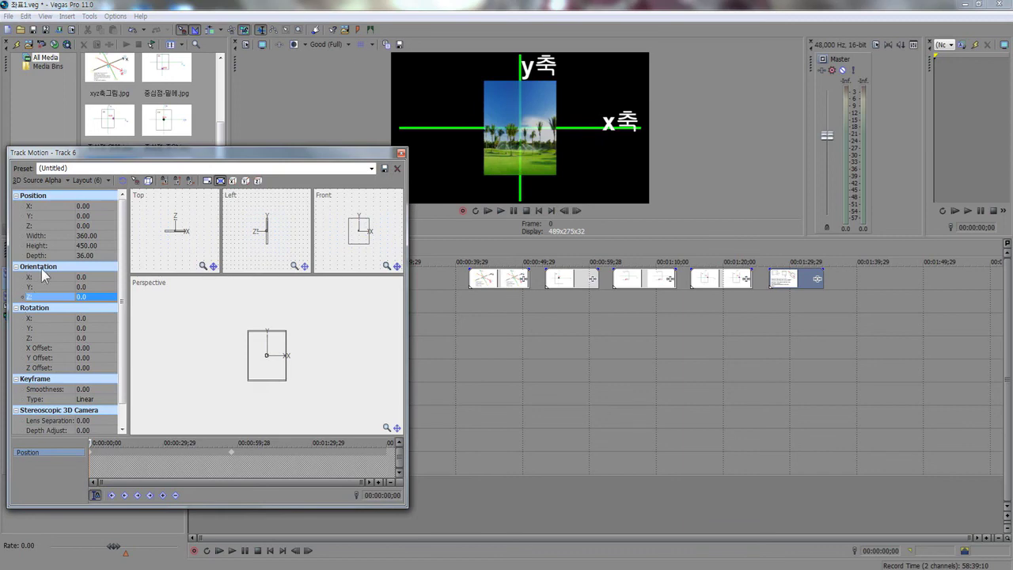
# Move the Track Motion window higher, enter 360 as track 6's X orientation and reset it to 0
pyautogui.moveTo(300, 159); pyautogui.dragTo(299, 136)
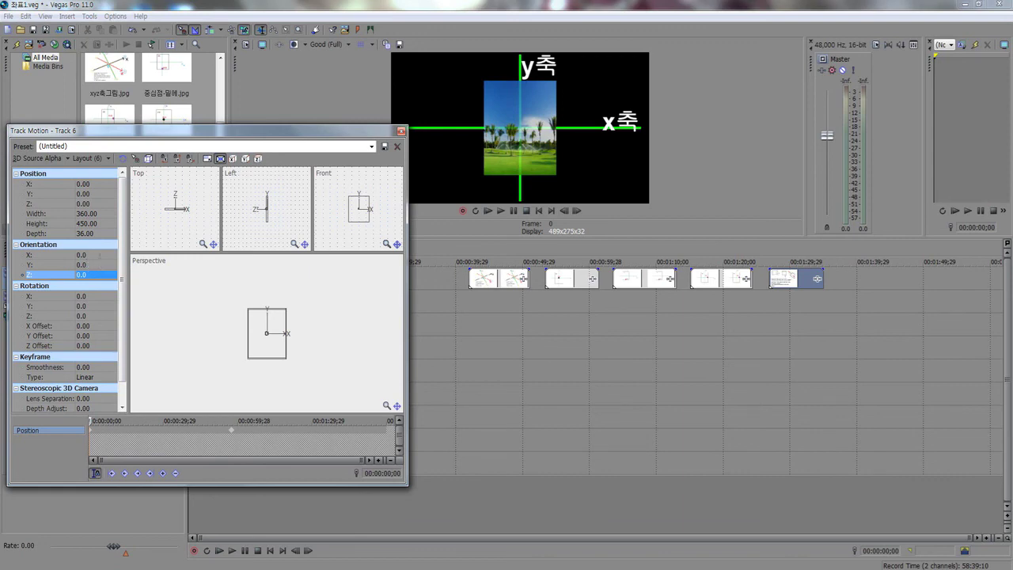
pyautogui.click(102, 255)
pyautogui.write('36')
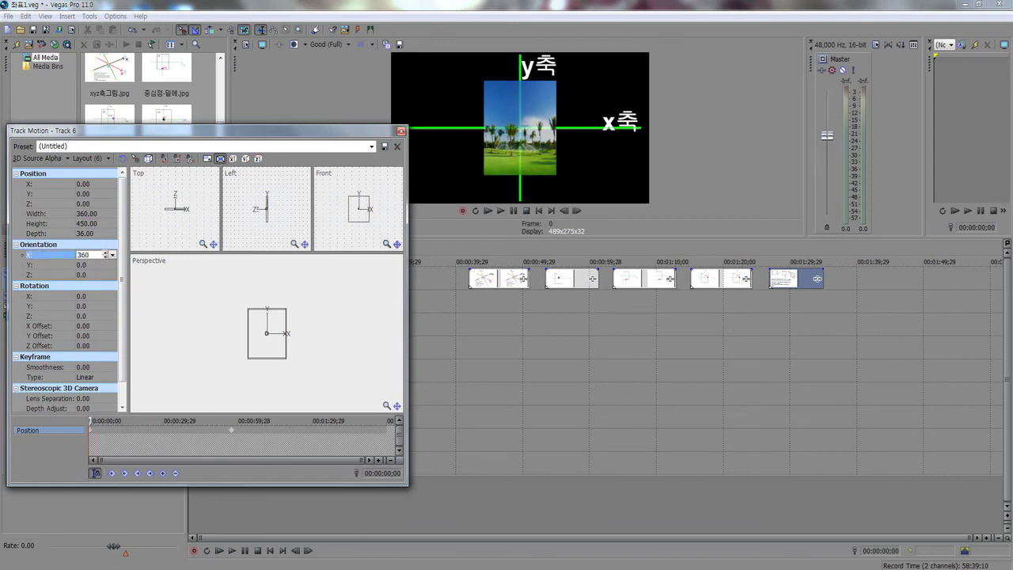
pyautogui.write('0')
pyautogui.press('Return')
# Preview the diagrams with the center point in the middle, at the bottom and at the right of the picture, and compare them
pyautogui.click(567, 283)
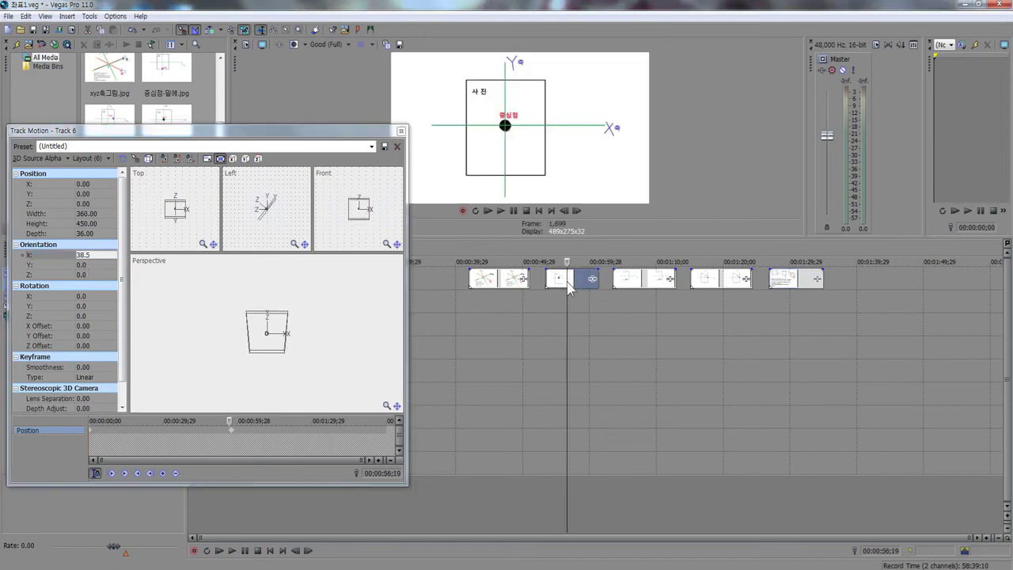
pyautogui.click(649, 279)
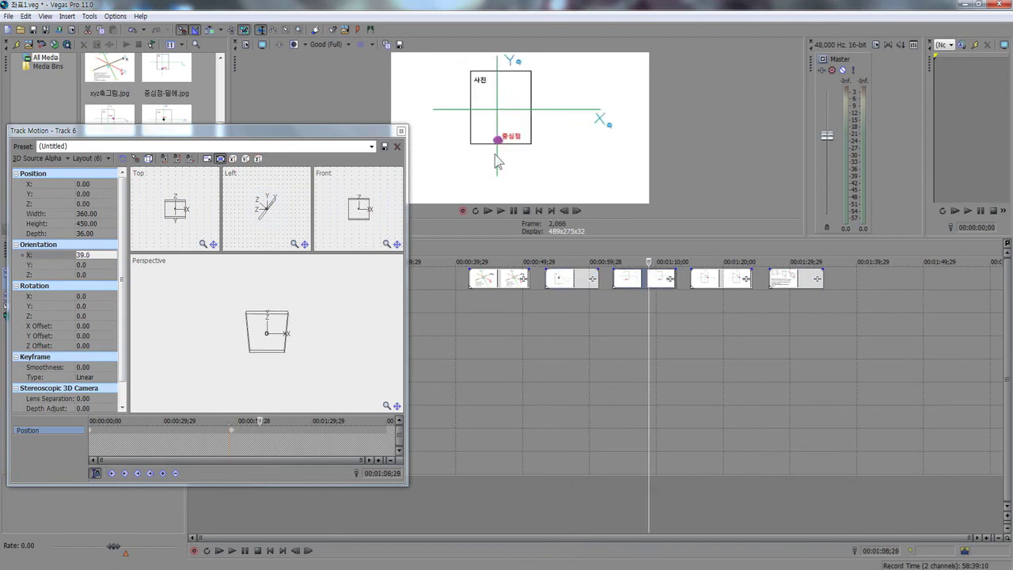
pyautogui.click(716, 281)
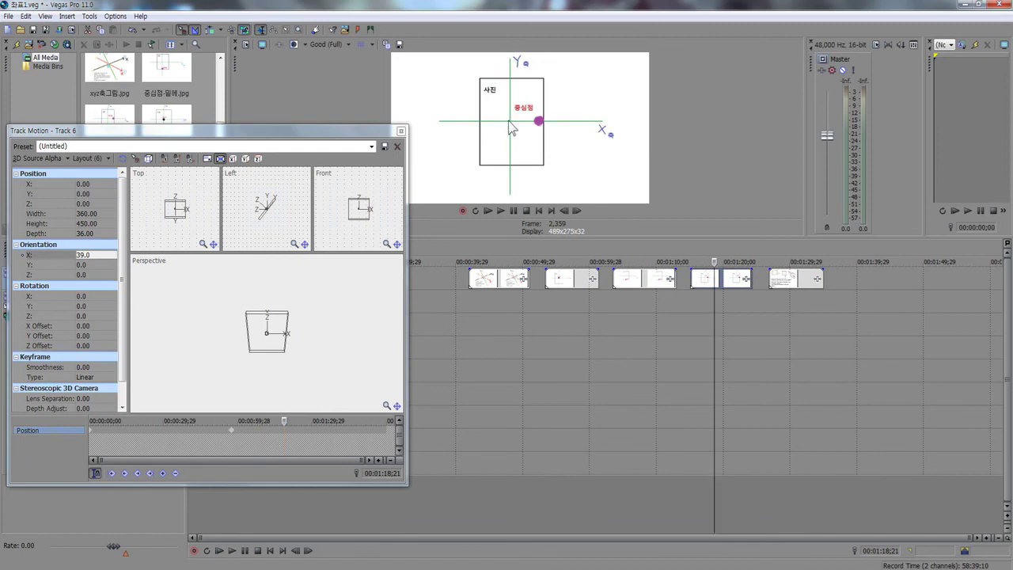
pyautogui.moveTo(628, 278); pyautogui.dragTo(627, 278)
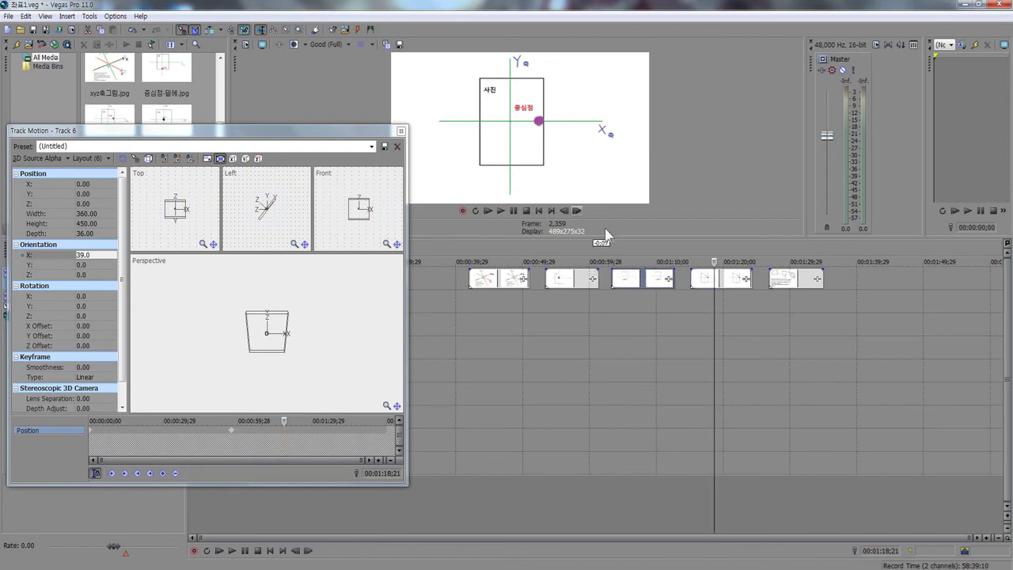
pyautogui.click(630, 279)
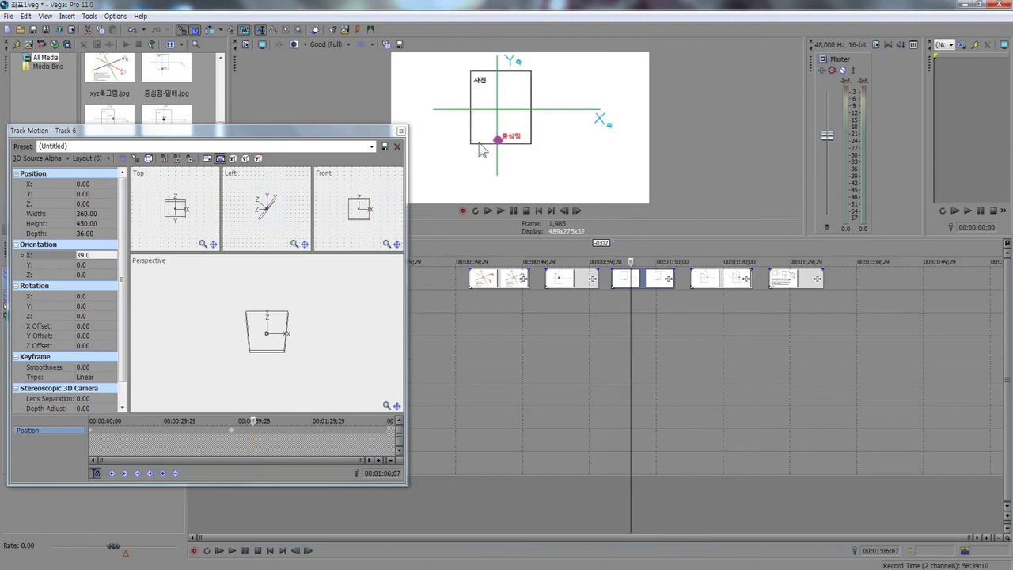
pyautogui.click(715, 296)
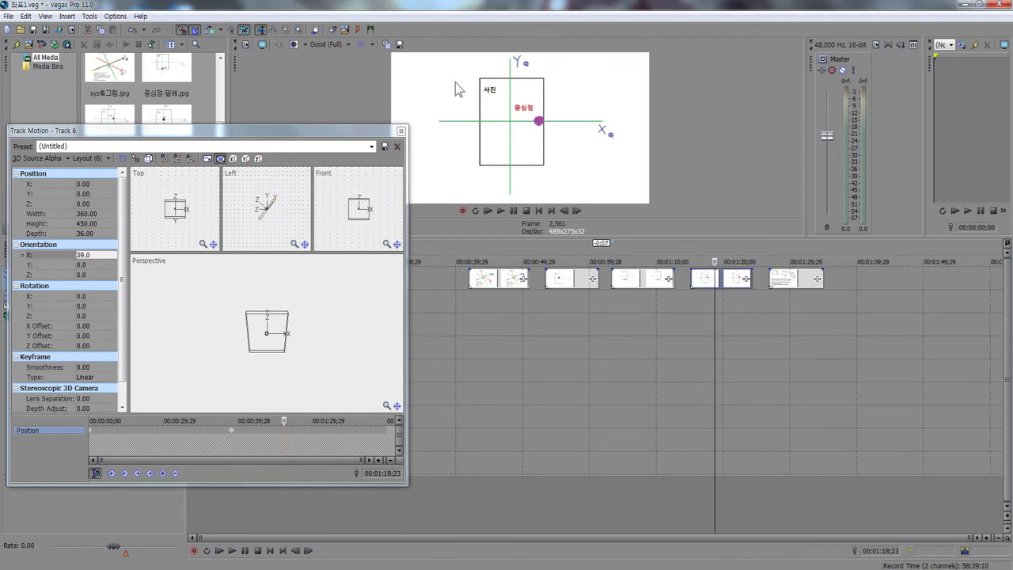
# Set track 6's X orientation to 0 at 00:00:57;03, in the event with the center point in the middle
pyautogui.click(572, 290)
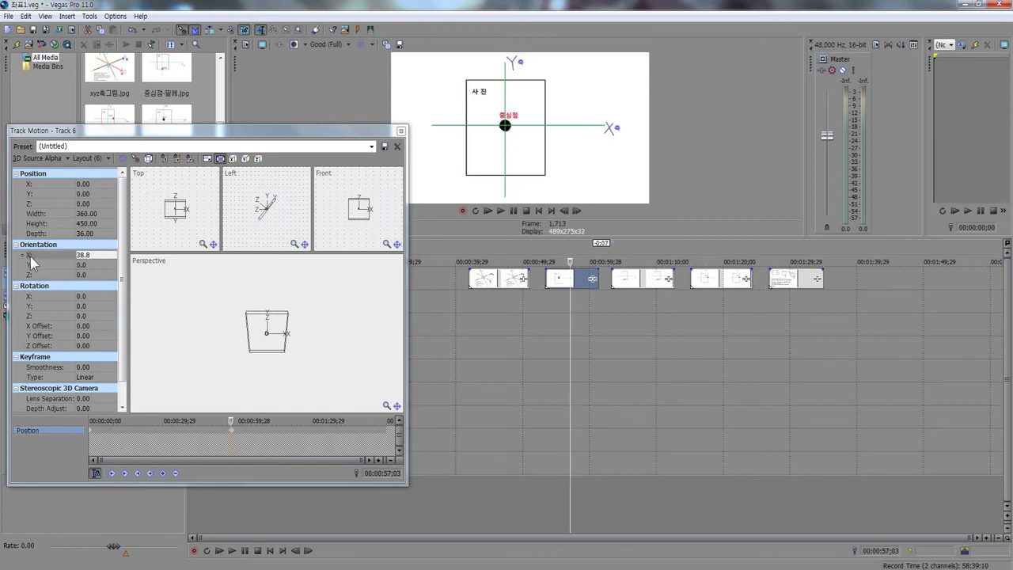
pyautogui.doubleClick(101, 256)
pyautogui.write('0')
pyautogui.press('Return')
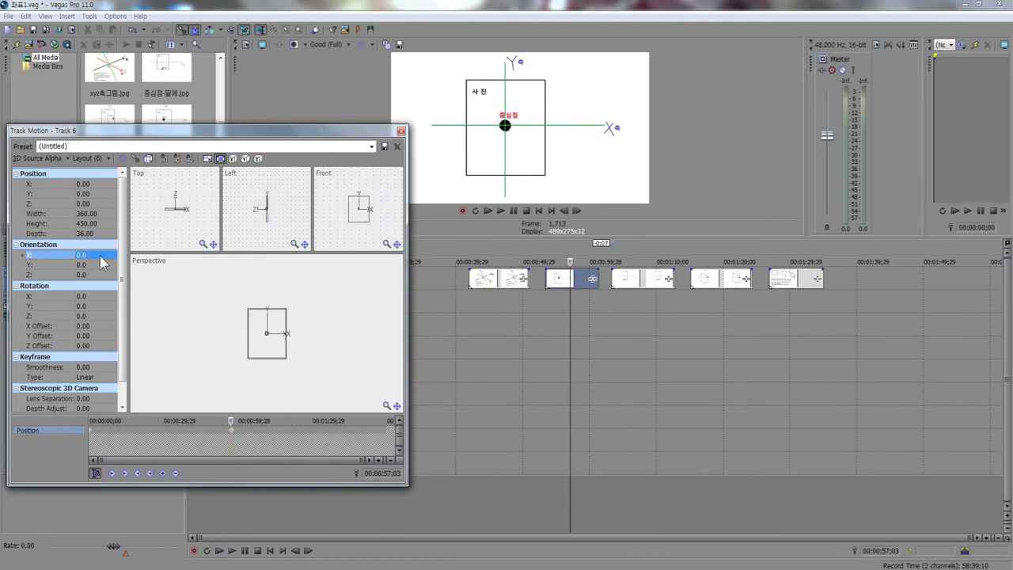
# Set track 6's X orientation to 0 at 00:01:08;11, in the event with the center point at the bottom
pyautogui.click(648, 292)
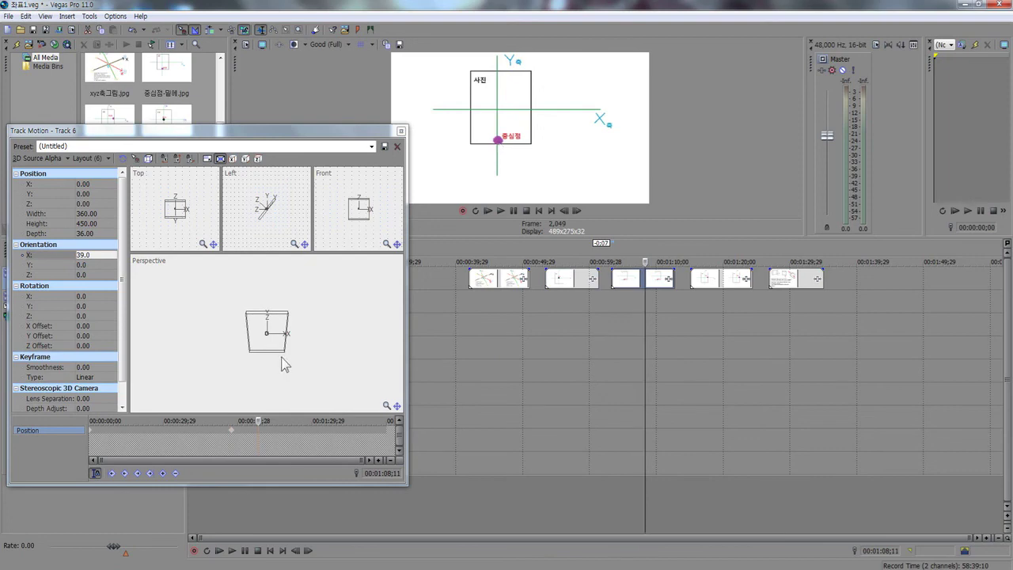
pyautogui.doubleClick(100, 255)
pyautogui.write('0')
pyautogui.press('Return')
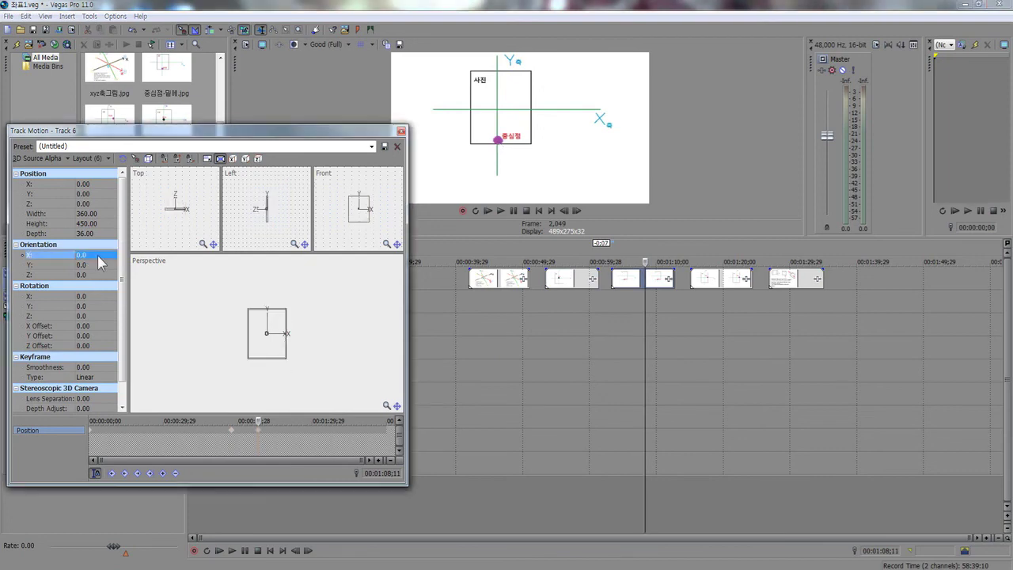
# Move track 6's rotation center down to the frame's bottom edge in the Perspective view and set its Y Offset to -225
pyautogui.click(267, 340)
pyautogui.moveTo(267, 339); pyautogui.dragTo(267, 359)
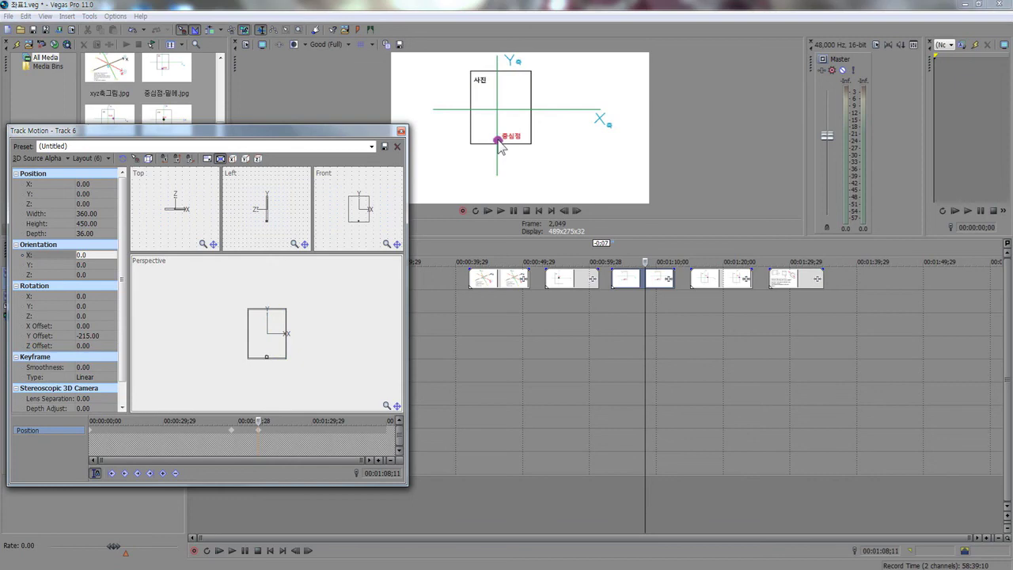
pyautogui.click(107, 336)
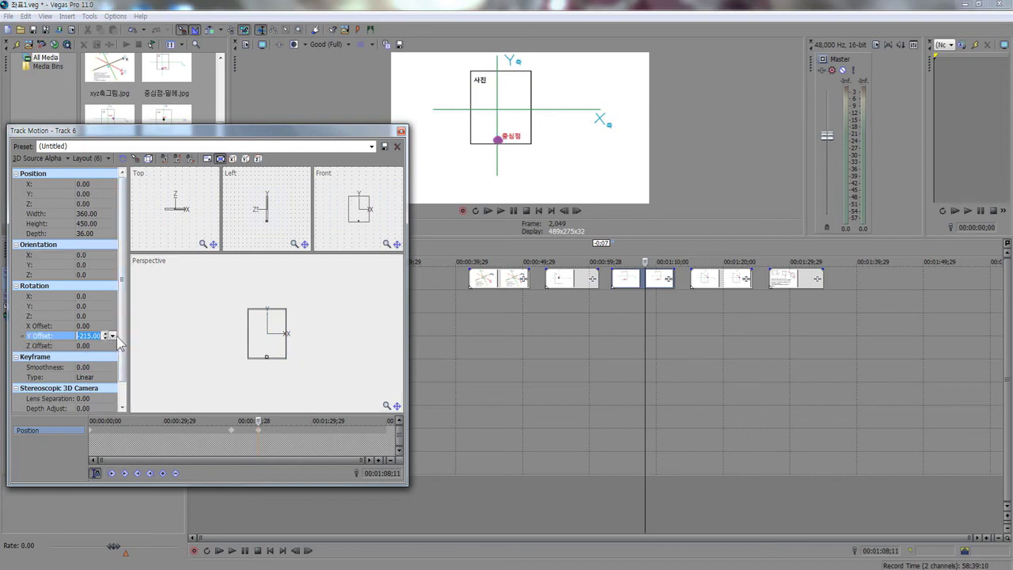
pyautogui.write('-225')
pyautogui.press('Return')
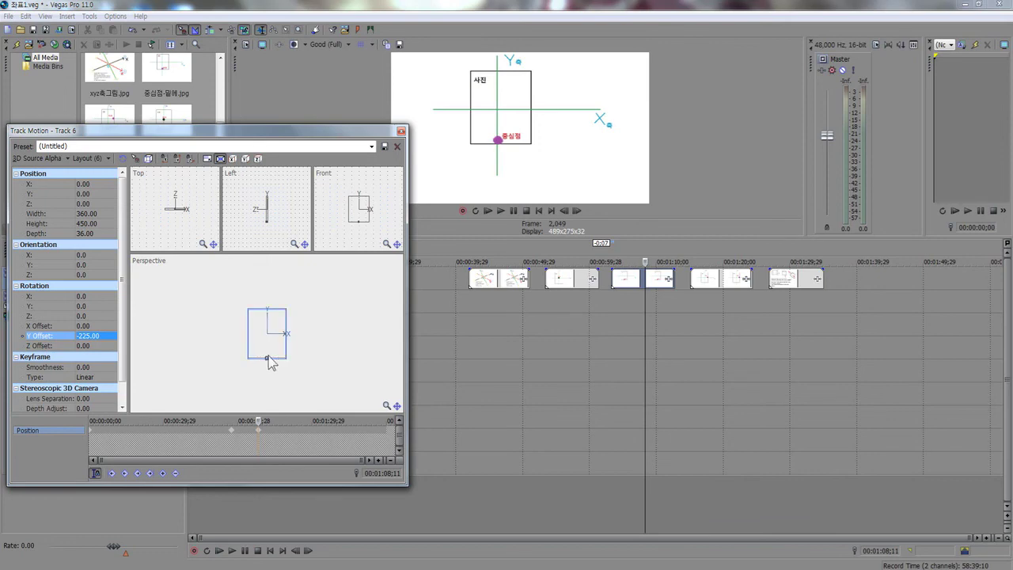
# Set track 6's X rotation to 62 at 00:01:08;11, turning it around the bottom-edge rotation center
pyautogui.click(94, 305)
pyautogui.click(94, 296)
pyautogui.click(112, 296)
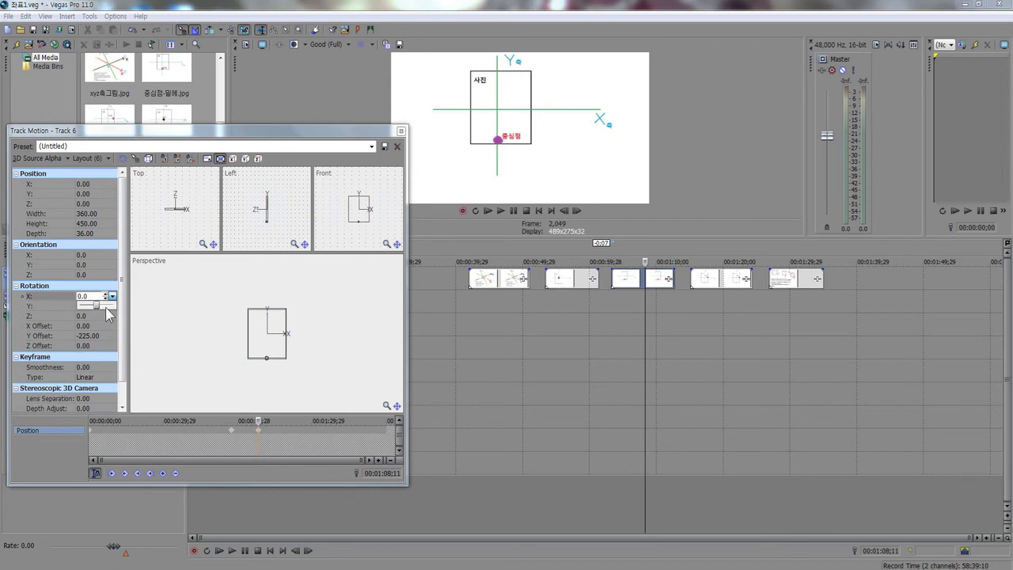
pyautogui.scroll(7, 106, 309)
pyautogui.scroll(5, 106, 313)
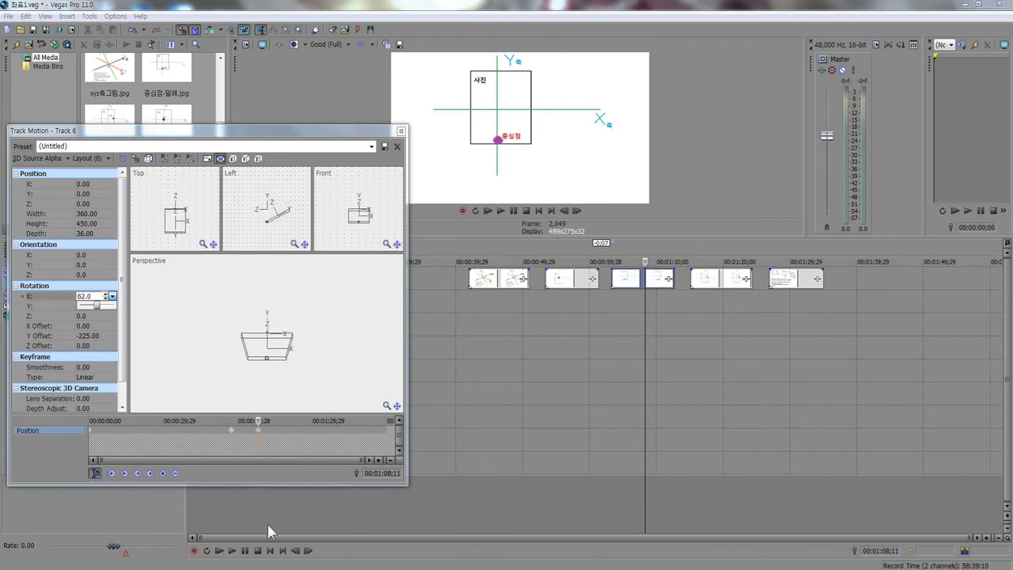
# Set track 6's rotation Y Offset to -225 at the start of the timeline
pyautogui.click(270, 550)
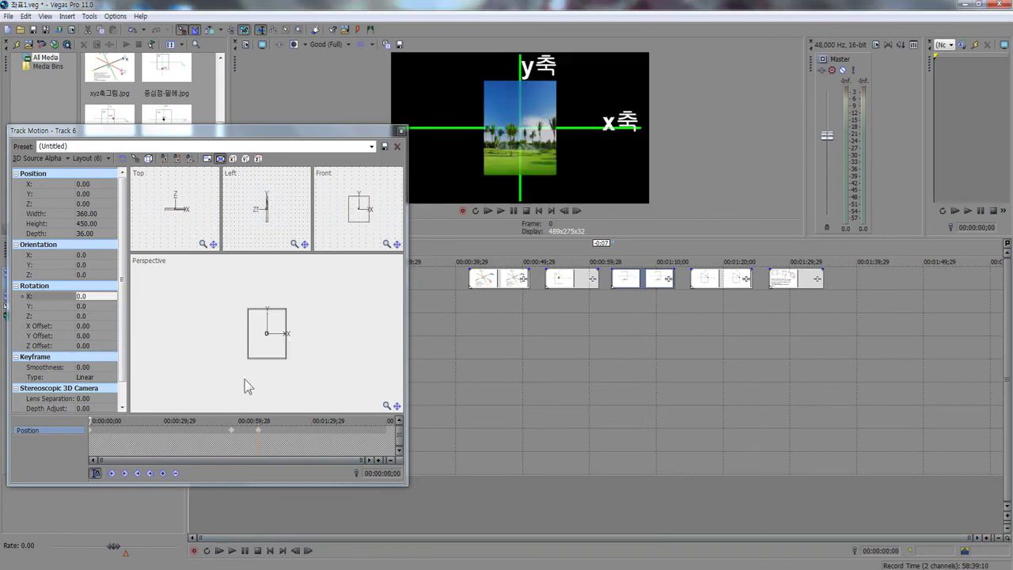
pyautogui.click(102, 301)
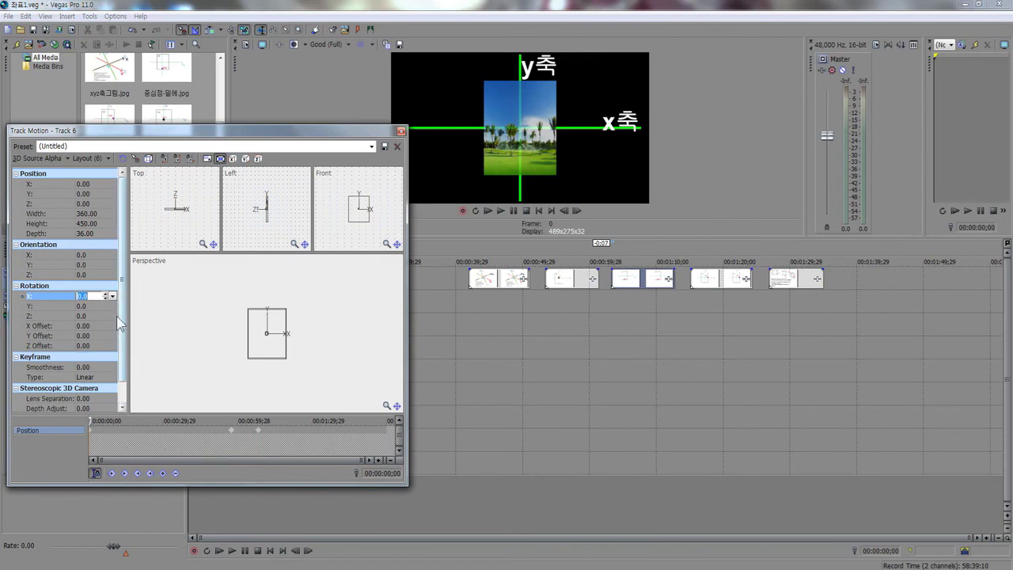
pyautogui.click(93, 336)
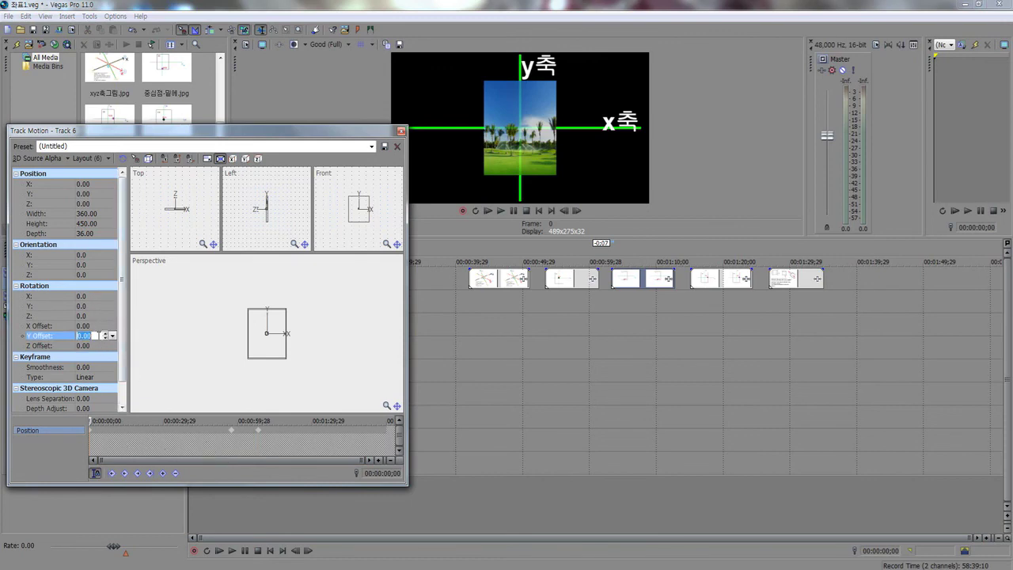
pyautogui.write('-225')
pyautogui.press('Return')
# Sweep track 6's X rotation up to 264 around the bottom-edge center at the timeline start, and reset it to 0
pyautogui.click(100, 296)
pyautogui.click(113, 296)
pyautogui.scroll(10, 113, 299)
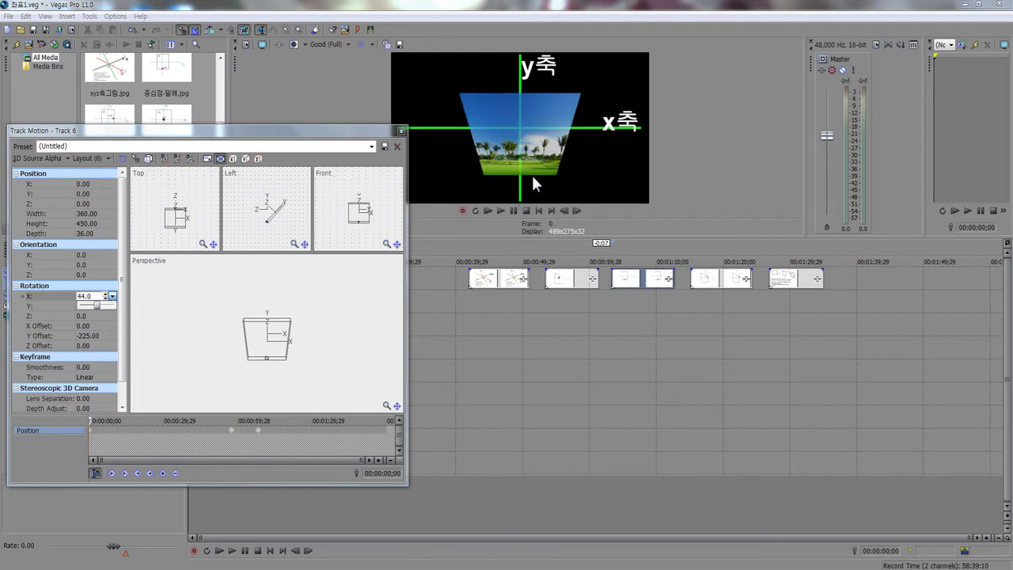
pyautogui.scroll(9, 517, 174)
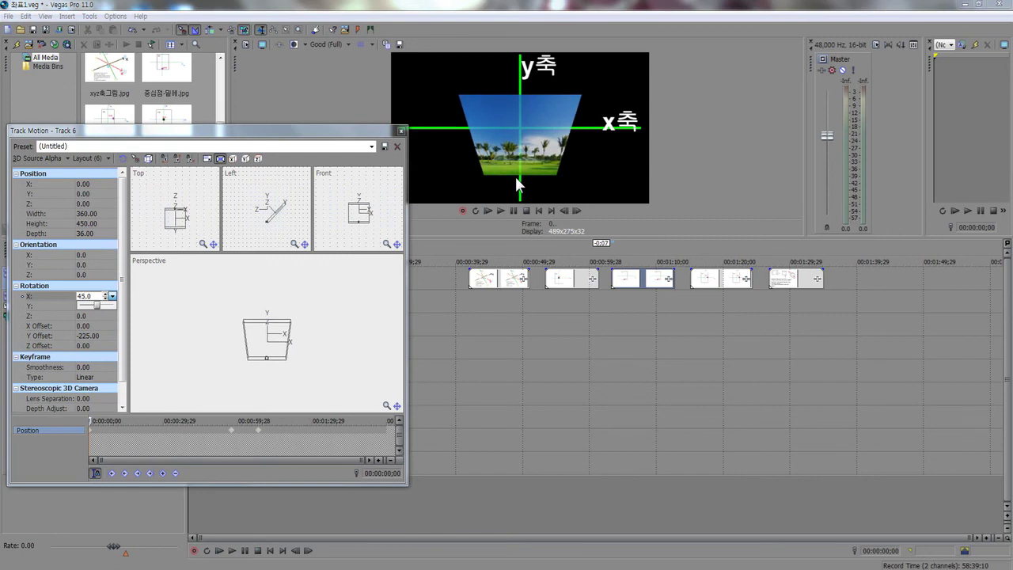
pyautogui.scroll(20, 514, 174)
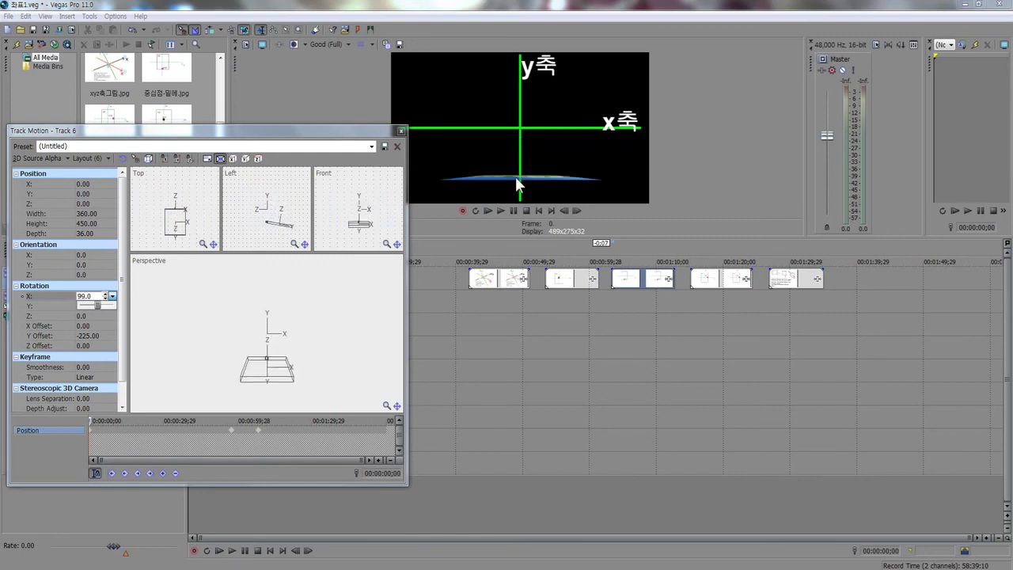
pyautogui.scroll(20, 516, 177)
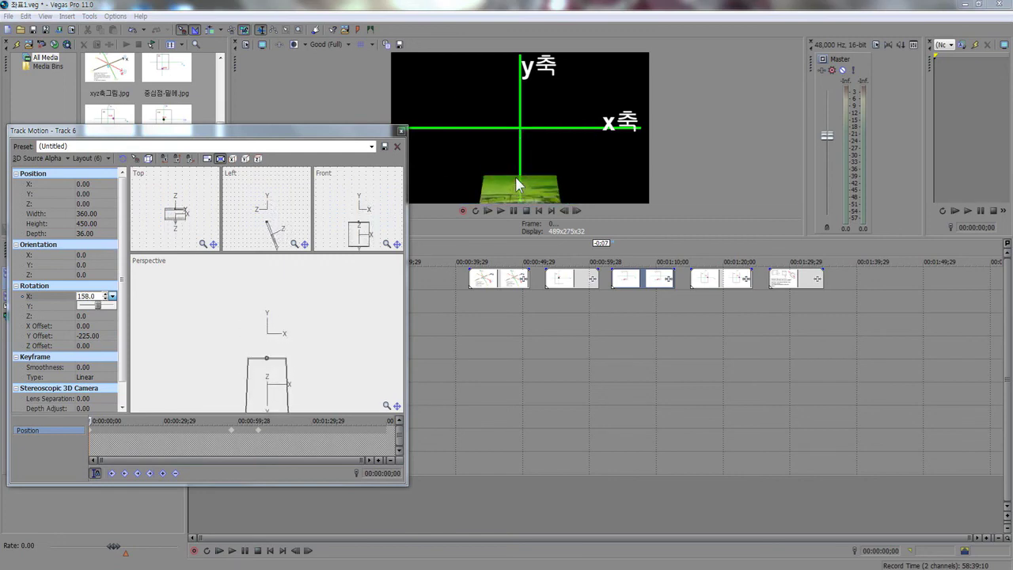
pyautogui.scroll(19, 515, 176)
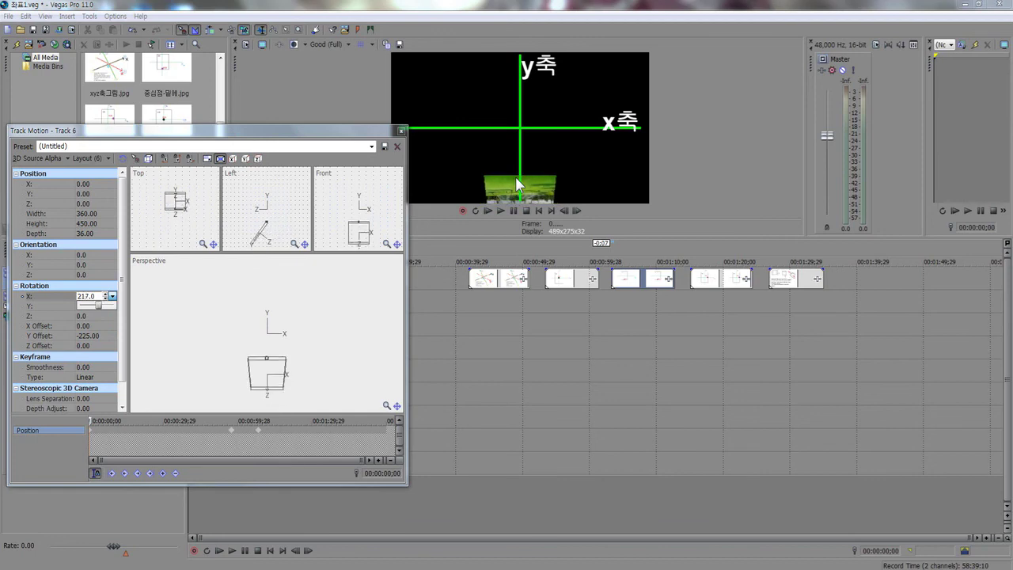
pyautogui.scroll(6, 515, 176)
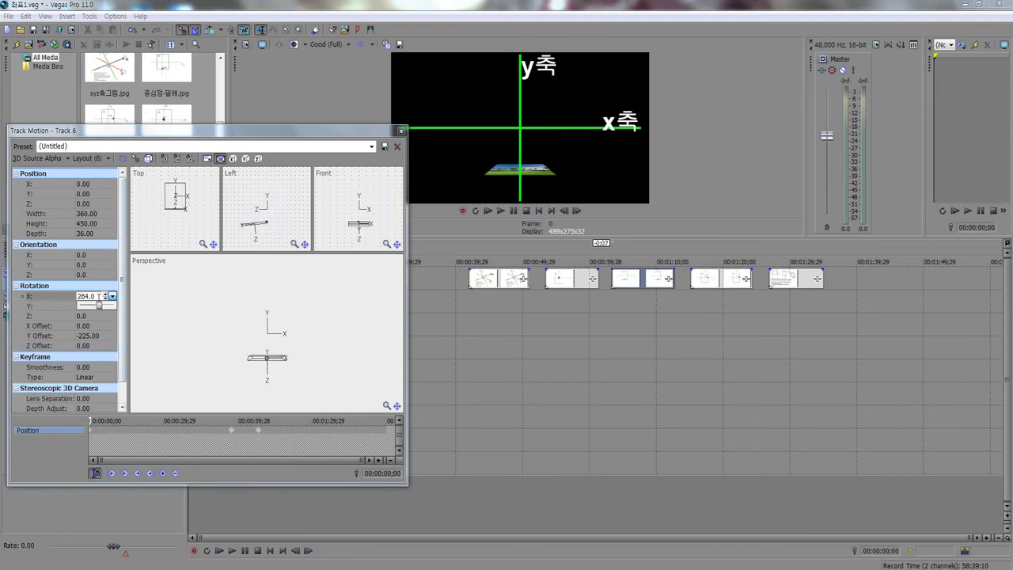
pyautogui.click(98, 295)
pyautogui.write('0')
pyautogui.press('Return')
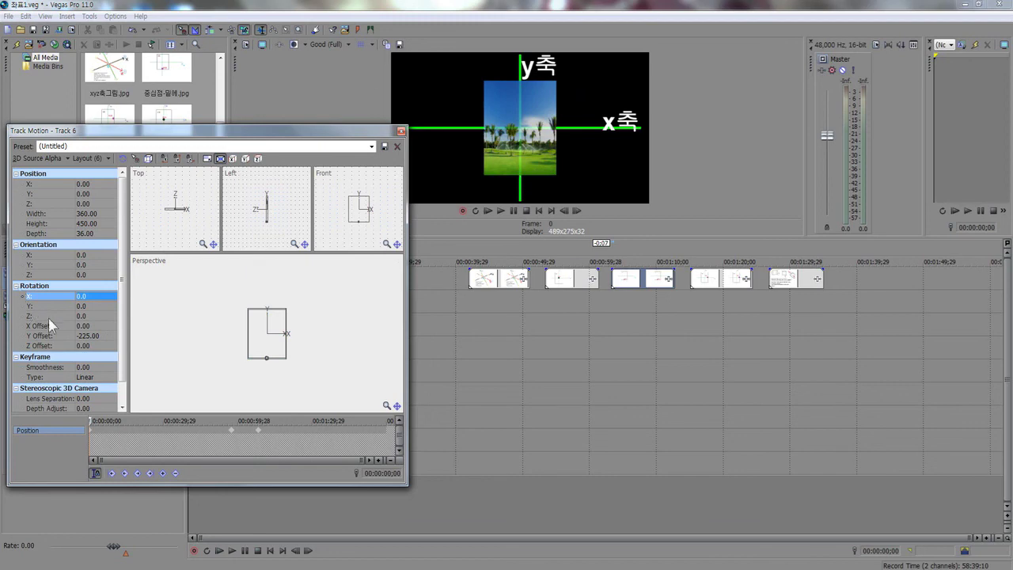
# Sweep track 6's Y rotation up to 329 with the bottom-edge rotation center, and reset it to 0
pyautogui.click(91, 306)
pyautogui.click(112, 307)
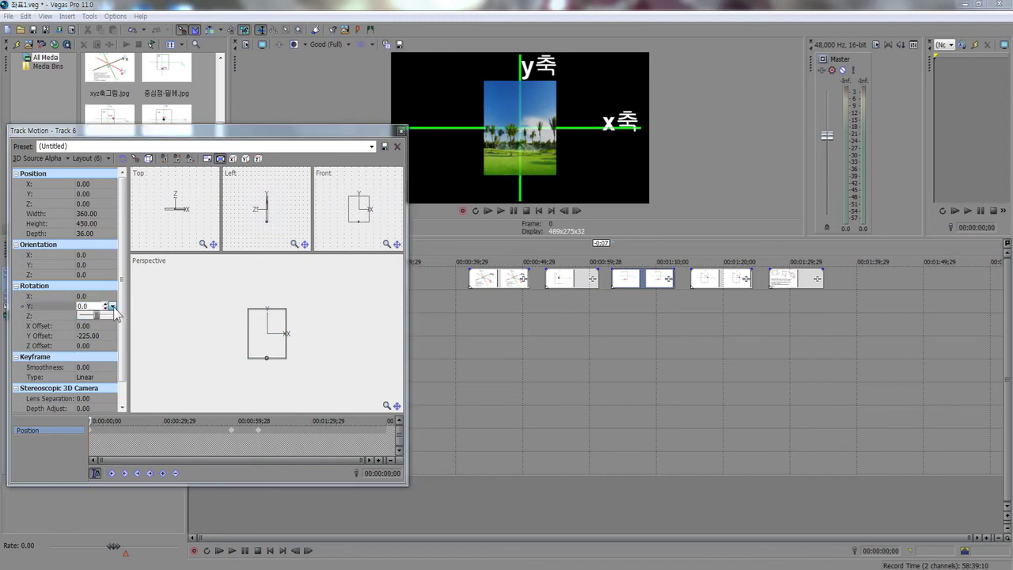
pyautogui.scroll(10, 115, 313)
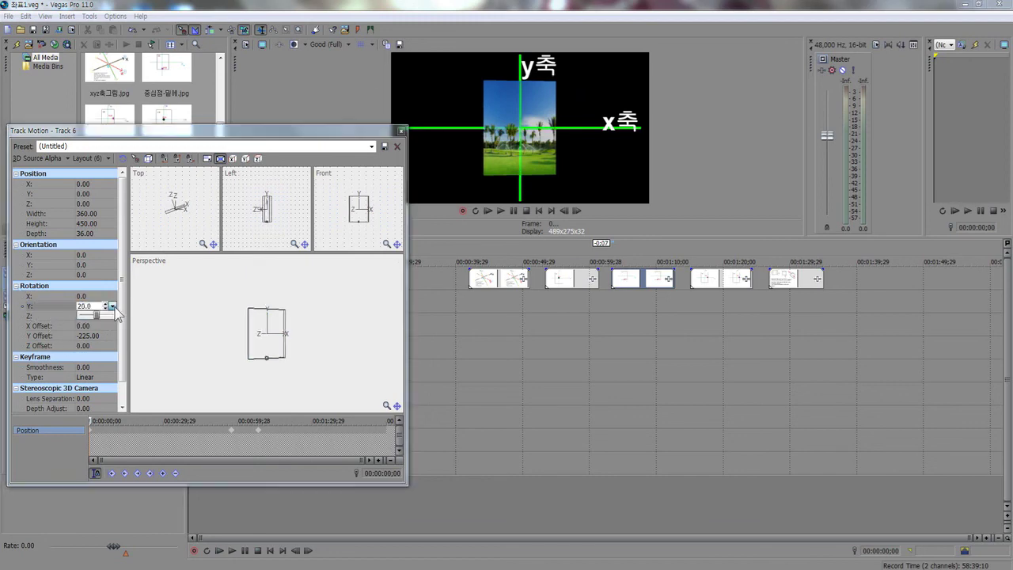
pyautogui.scroll(18, 115, 312)
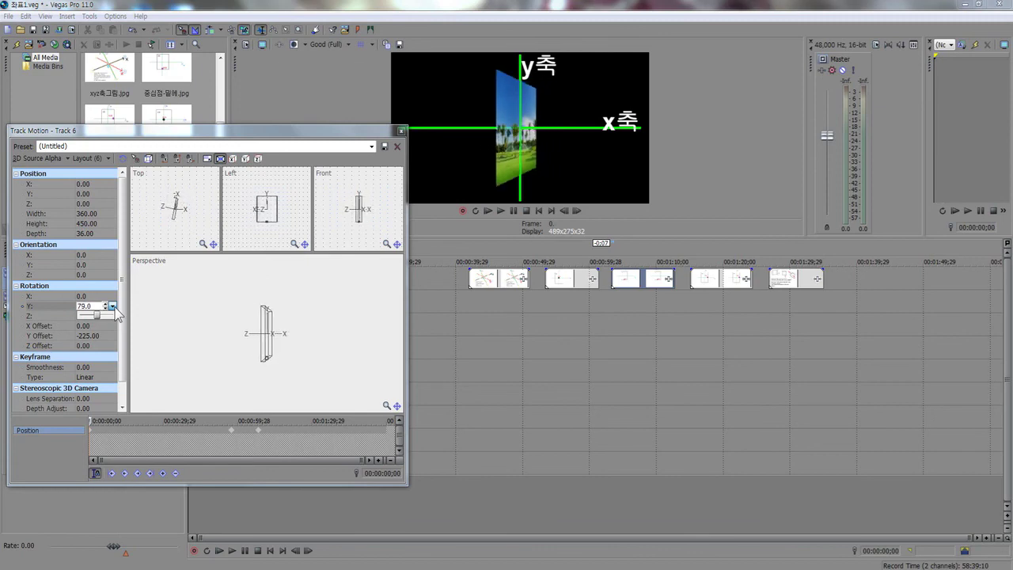
pyautogui.scroll(17, 115, 313)
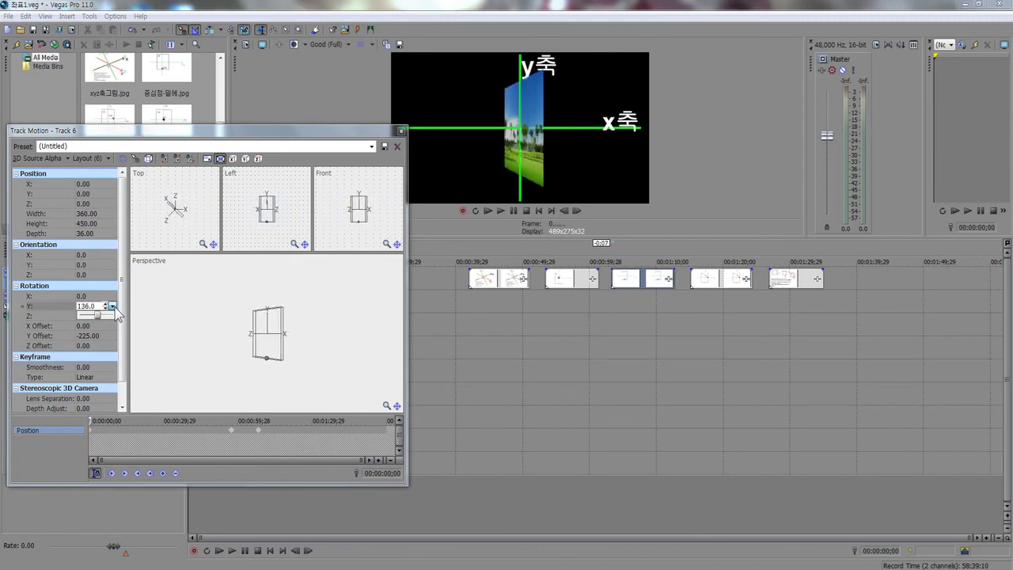
pyautogui.scroll(17, 114, 313)
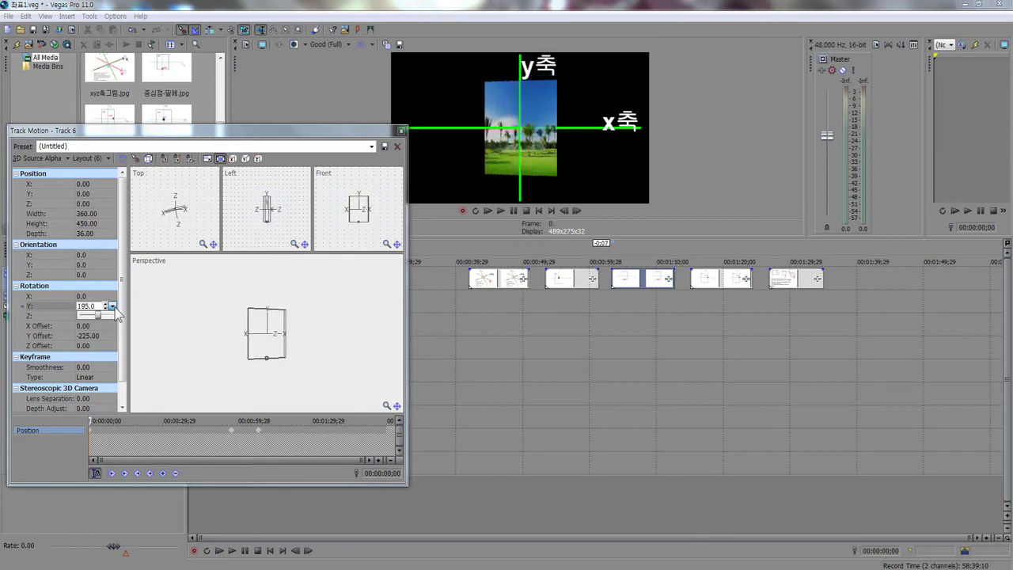
pyautogui.scroll(18, 115, 313)
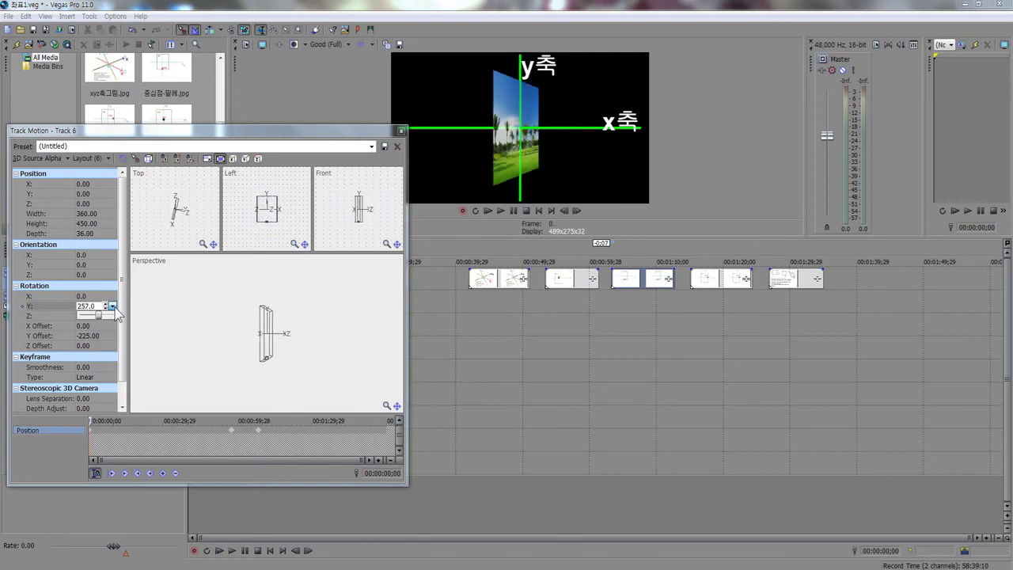
pyautogui.scroll(17, 115, 313)
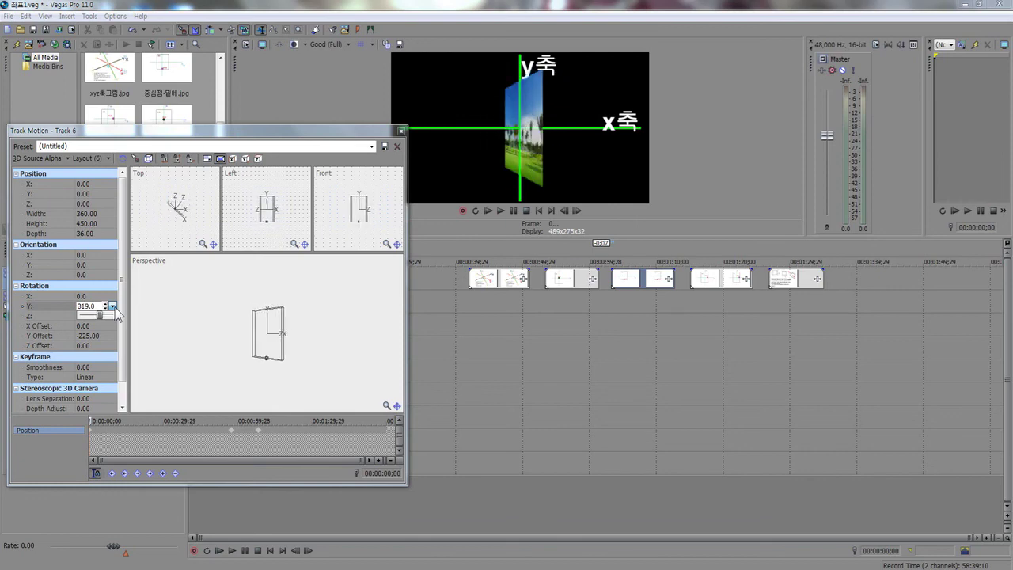
pyautogui.click(95, 306)
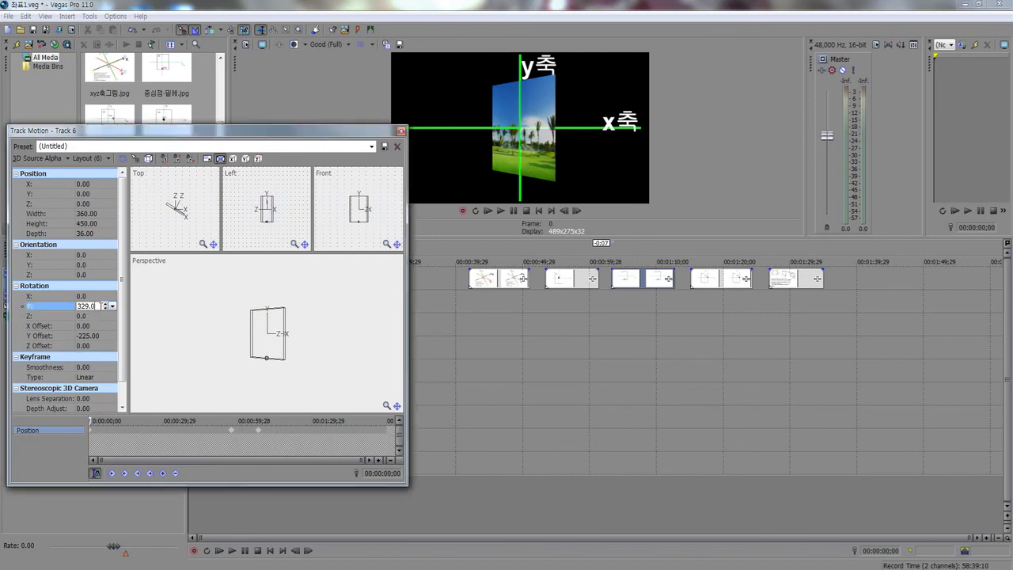
pyautogui.write('0')
pyautogui.press('Return')
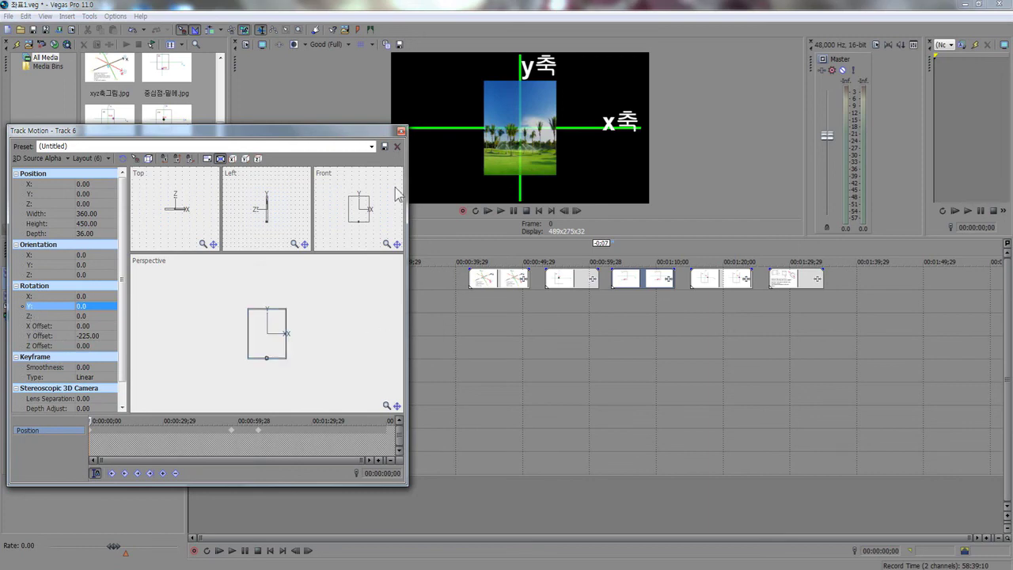
# Compare the diagrams with the center point at the bottom and at the right of the picture
pyautogui.click(654, 281)
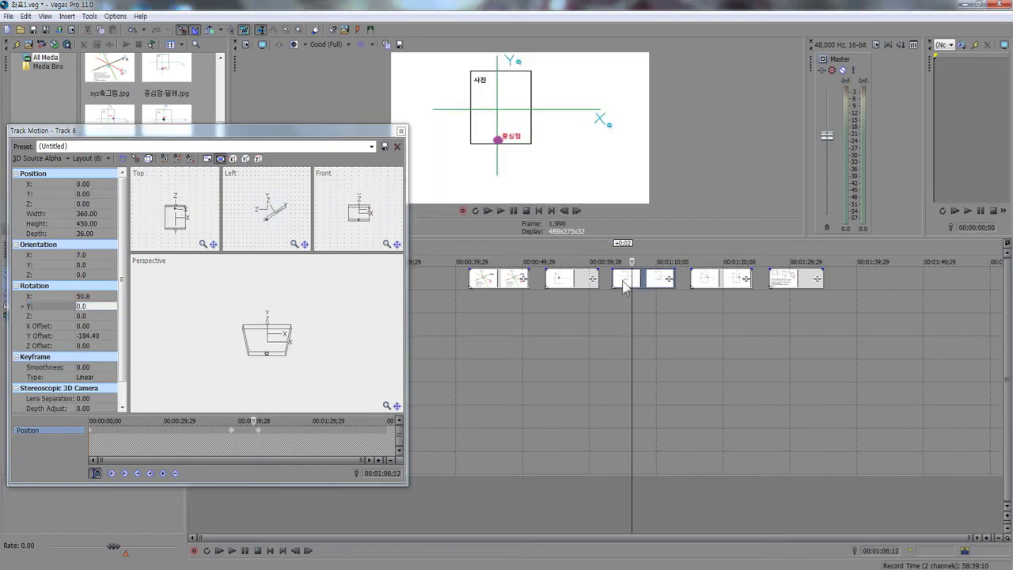
pyautogui.click(713, 286)
pyautogui.click(713, 286)
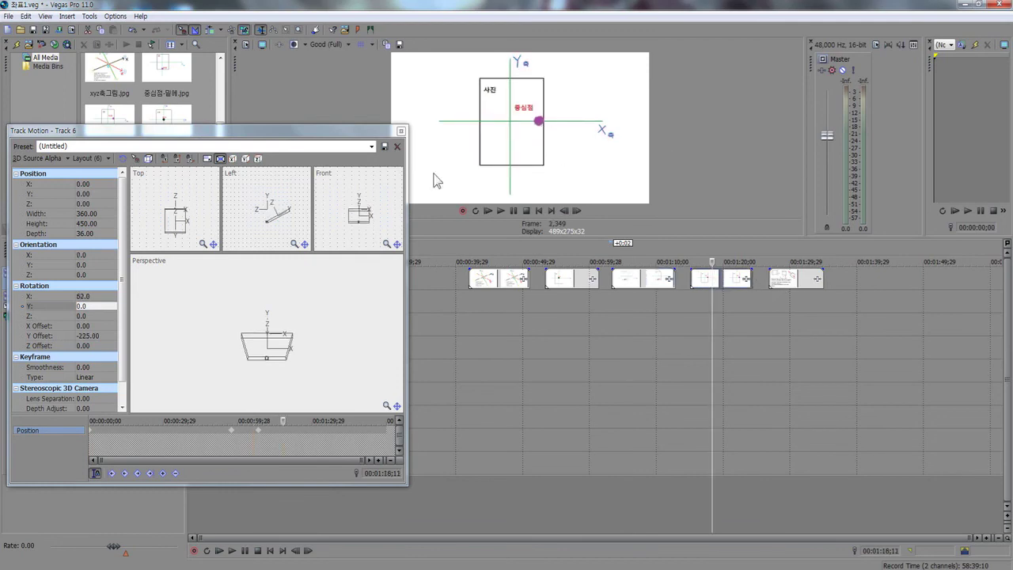
# At the timeline start, move track 6's rotation center to the frame's right edge, with X Offset 180 and Y Offset 0
pyautogui.click(269, 550)
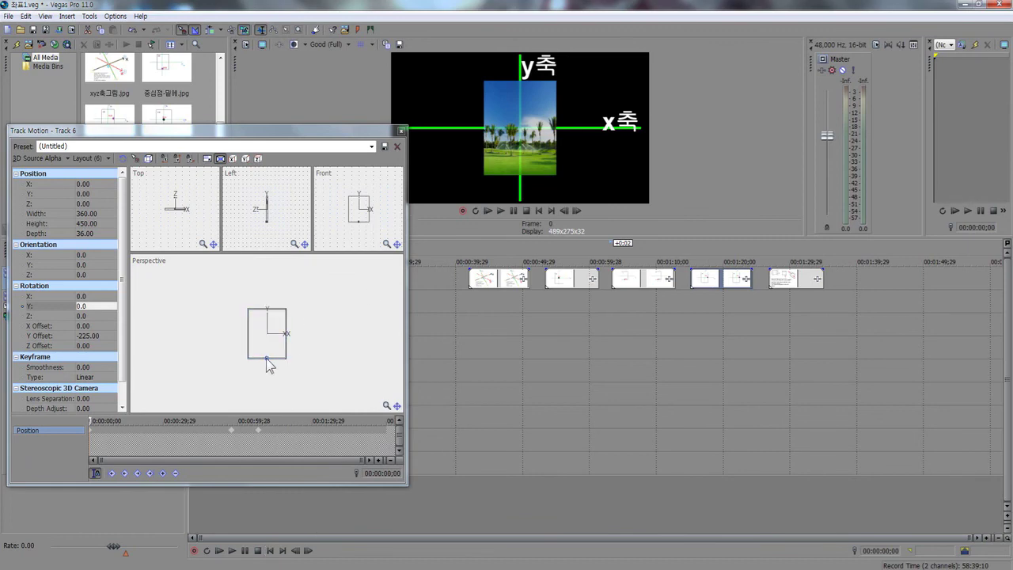
pyautogui.moveTo(267, 362); pyautogui.dragTo(286, 341)
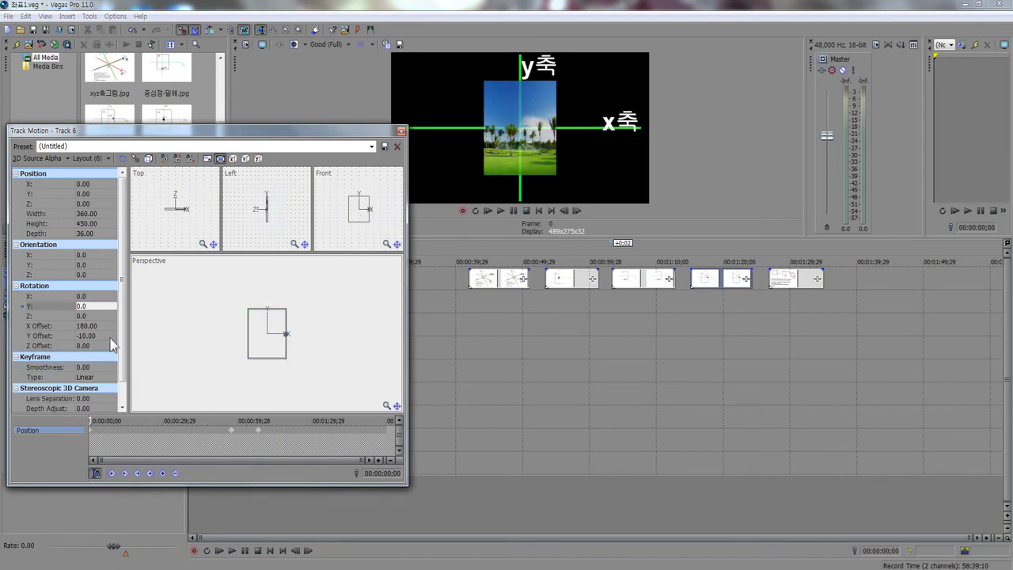
pyautogui.click(101, 334)
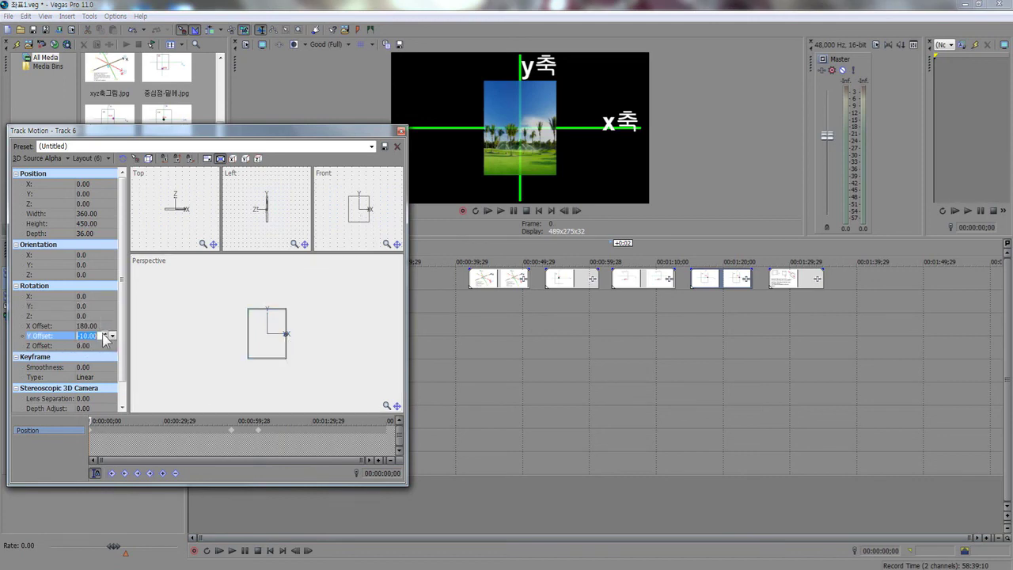
pyautogui.write('0')
pyautogui.press('Return')
# Sweep track 6's X rotation up to 40 with the right-edge rotation center, and reset it to 0
pyautogui.click(89, 296)
pyautogui.click(112, 296)
pyautogui.press('Right')
pyautogui.press('Right')
pyautogui.press('Right')
pyautogui.press('Right')
pyautogui.press('Right')
pyautogui.press('Right')
pyautogui.press('Right')
pyautogui.press('Right')
pyautogui.press('Right')
pyautogui.press('Right')
pyautogui.press('Right')
pyautogui.press('Right')
pyautogui.press('Right')
pyautogui.press('Right')
pyautogui.press('Right')
pyautogui.press('Right')
pyautogui.press('Right')
pyautogui.press('Right')
pyautogui.press('Right')
pyautogui.press('Right')
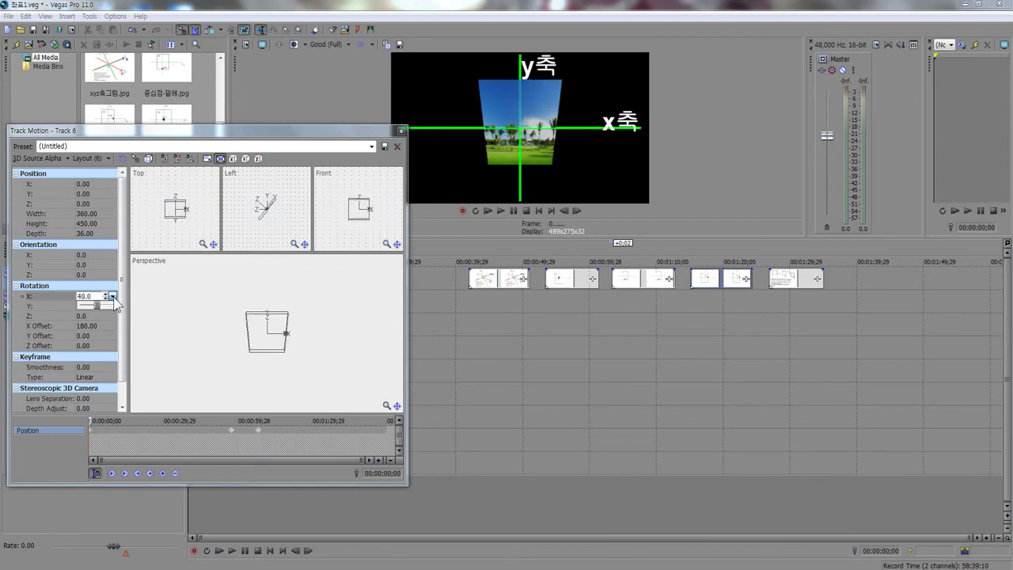
pyautogui.press('Return')
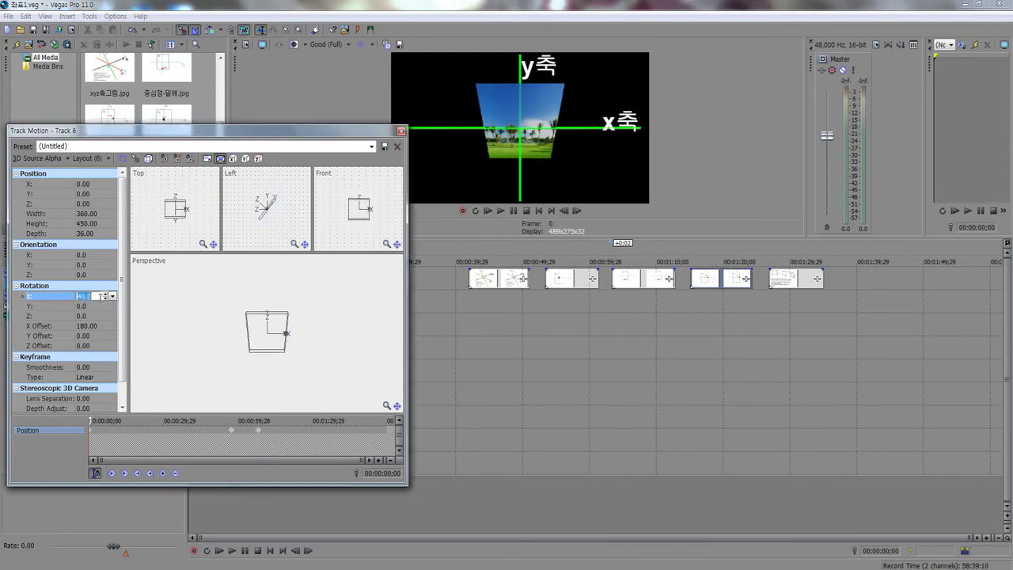
pyautogui.write('0')
pyautogui.press('Return')
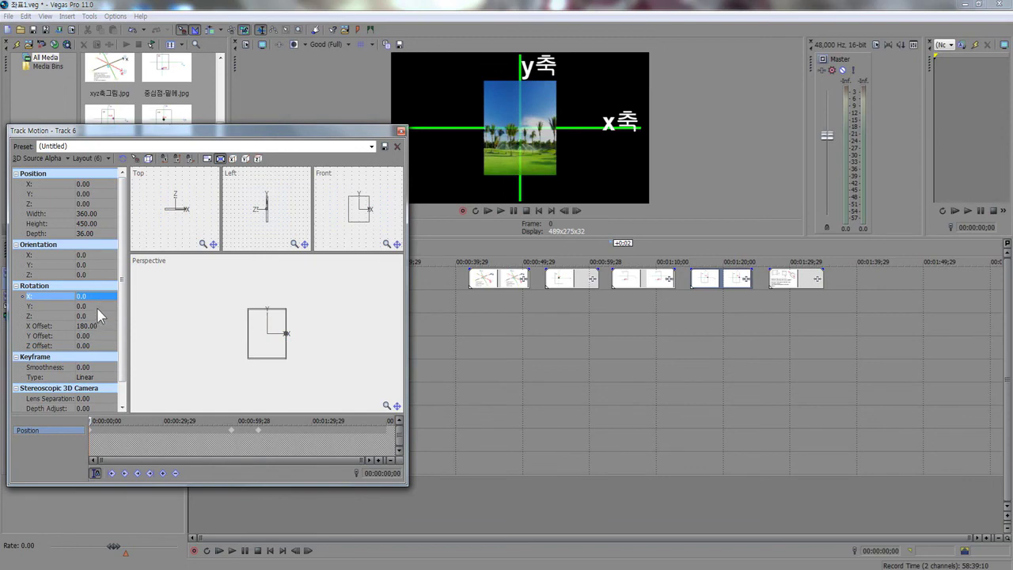
# Sweep track 6's Y rotation to 133 around the right-edge rotation center, and reset it to 0
pyautogui.click(96, 307)
pyautogui.click(113, 306)
pyautogui.moveTo(112, 308); pyautogui.dragTo(111, 311)
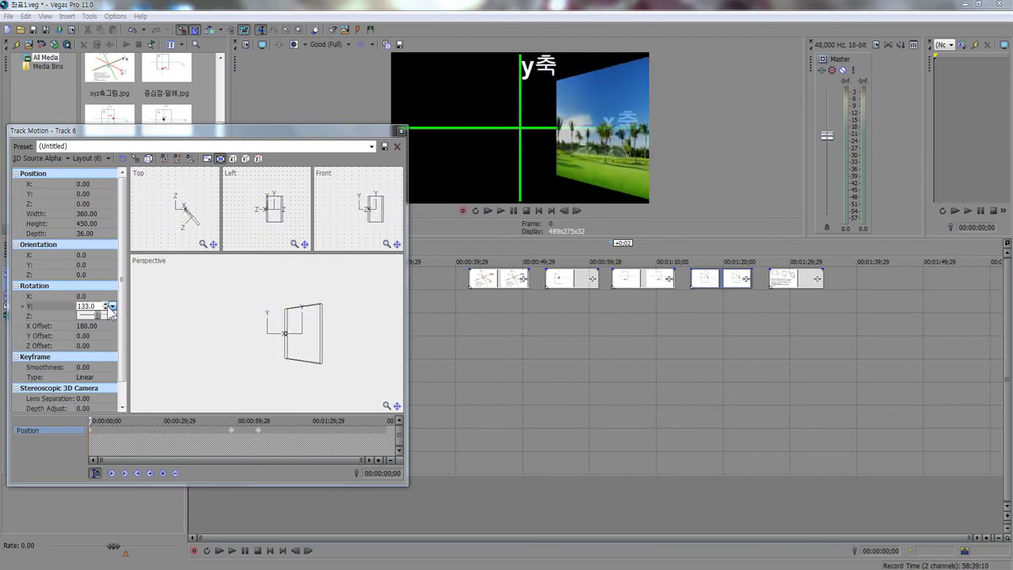
pyautogui.doubleClick(97, 307)
pyautogui.write('0')
pyautogui.press('Return')
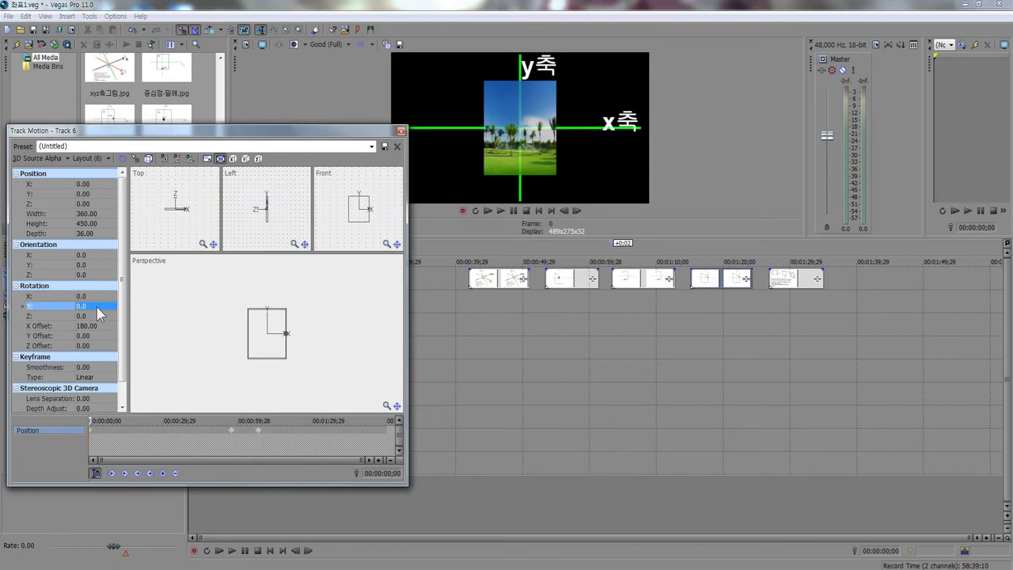
# Preview the cylinder diagram of the X, Y and Z rotation directions, and return to the timeline start
pyautogui.click(89, 316)
pyautogui.click(113, 316)
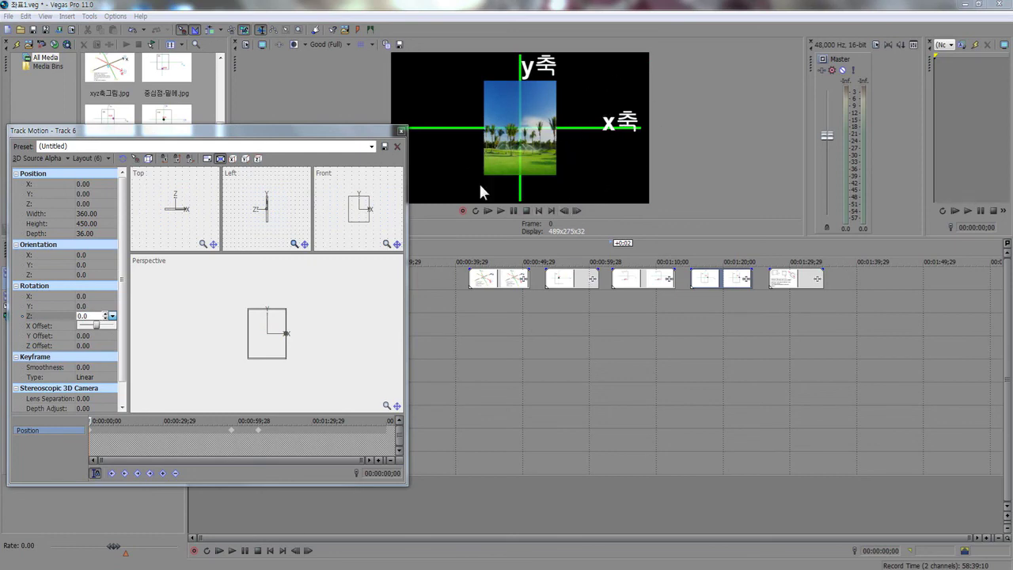
pyautogui.click(781, 281)
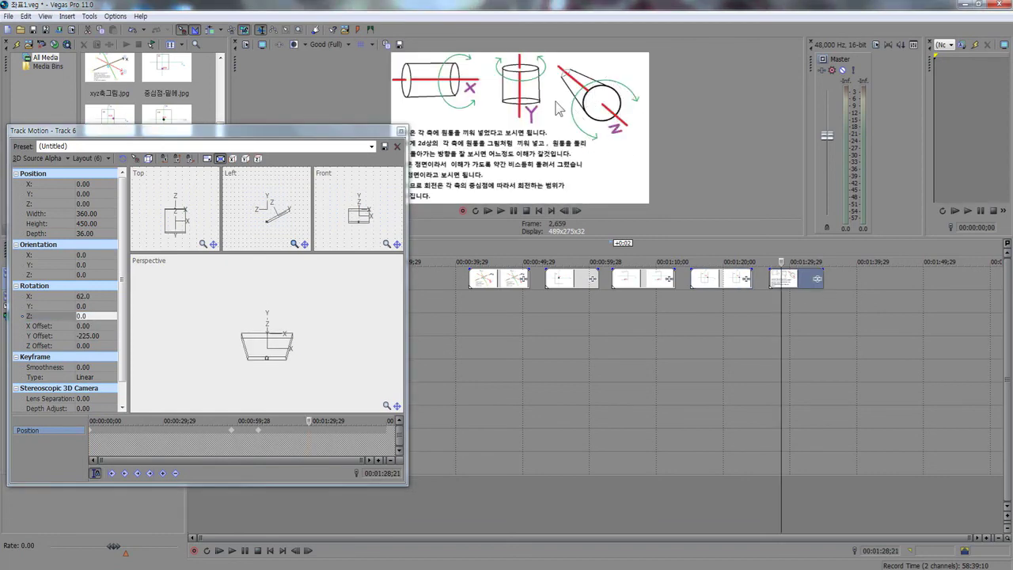
pyautogui.click(270, 551)
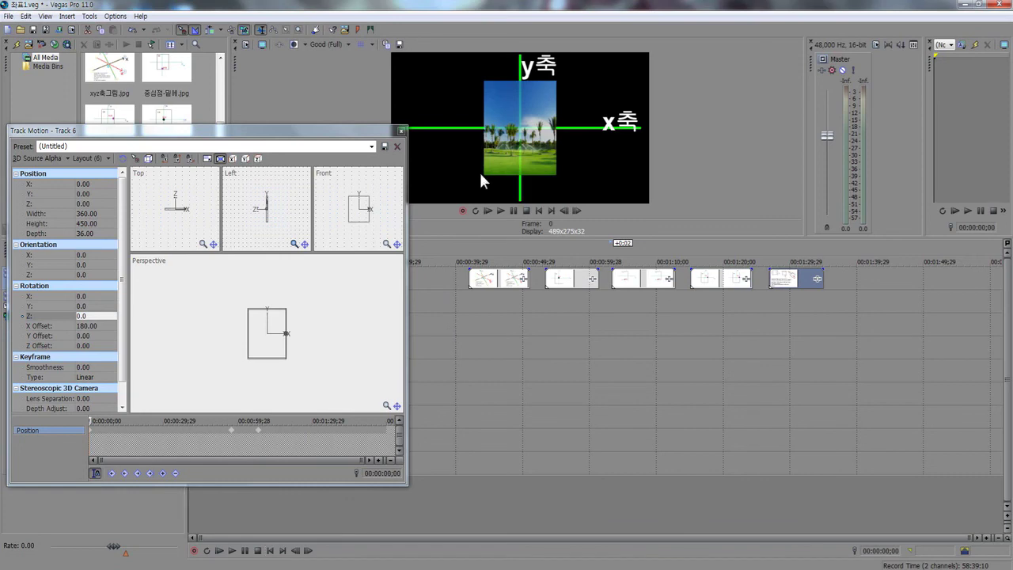
# Sweep track 6's Z rotation to 83 around the right-edge rotation center, and reset it to 0
pyautogui.click(108, 317)
pyautogui.click(113, 317)
pyautogui.scroll(17, 113, 317)
pyautogui.scroll(20, 113, 316)
pyautogui.scroll(8, 112, 317)
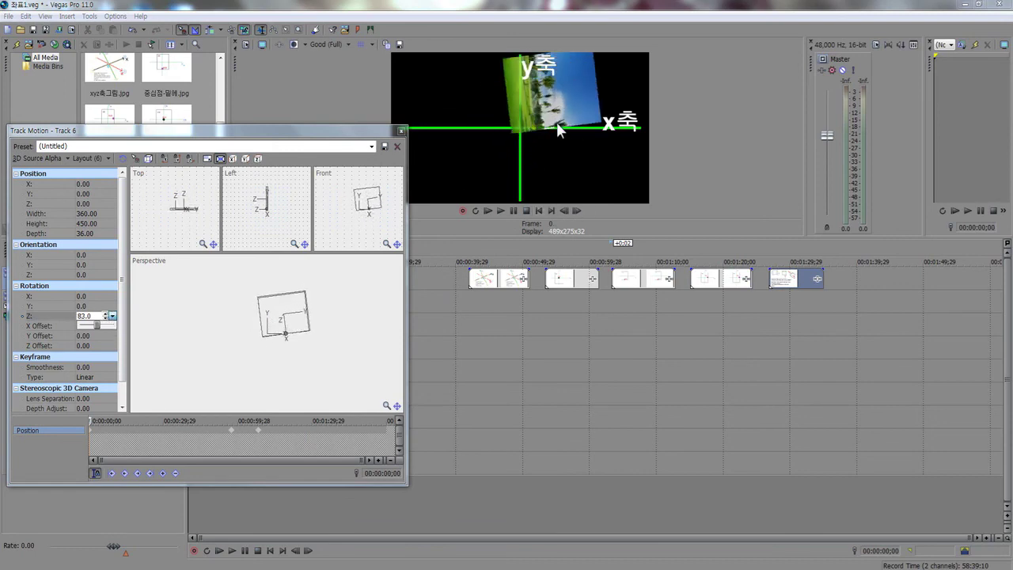
pyautogui.click(96, 316)
pyautogui.write('0')
pyautogui.press('Return')
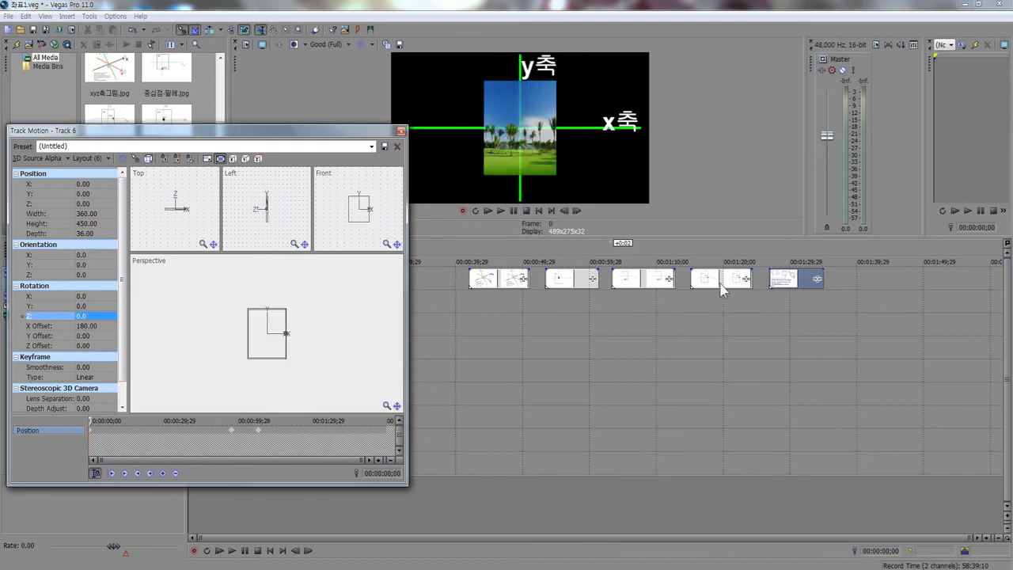
# Preview the diagrams of the middle, bottom-edge and right-edge center points, and return to the timeline start
pyautogui.click(565, 283)
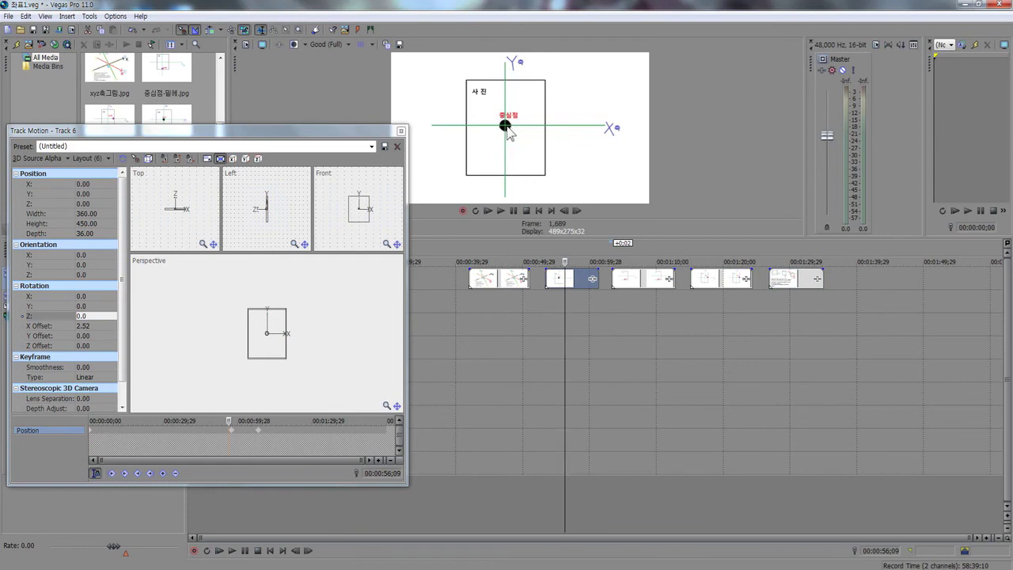
pyautogui.click(634, 278)
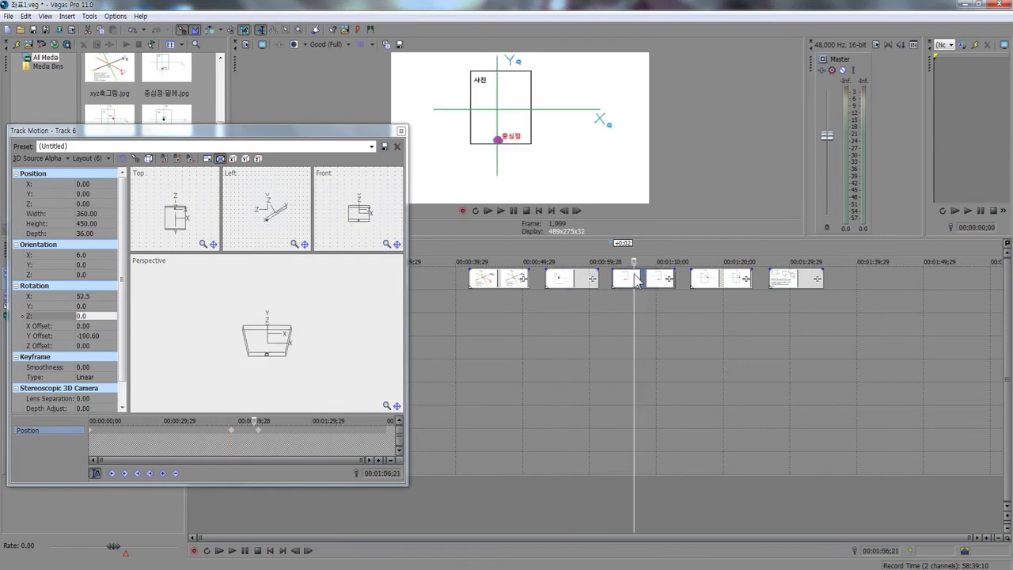
pyautogui.click(713, 283)
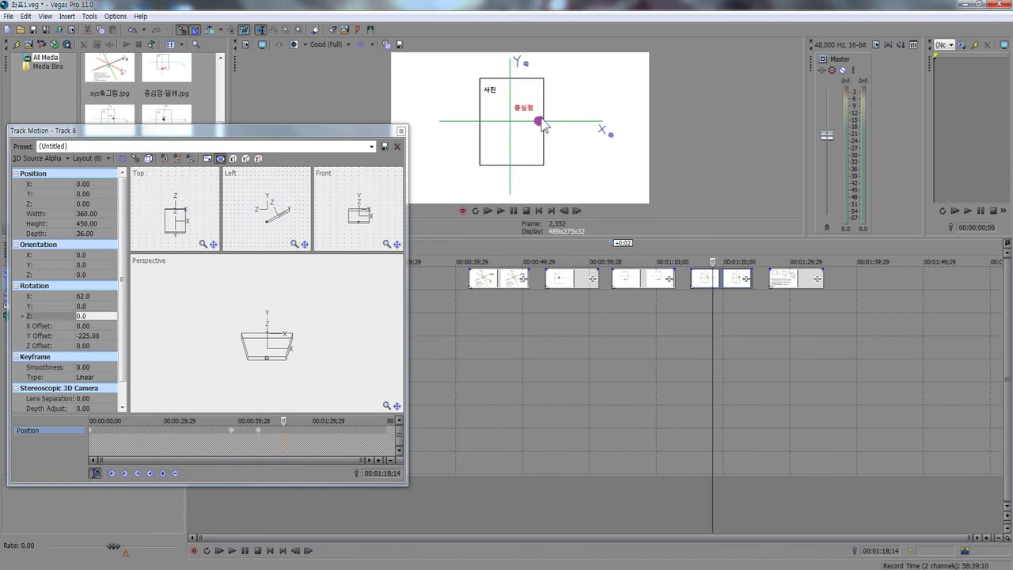
pyautogui.click(650, 282)
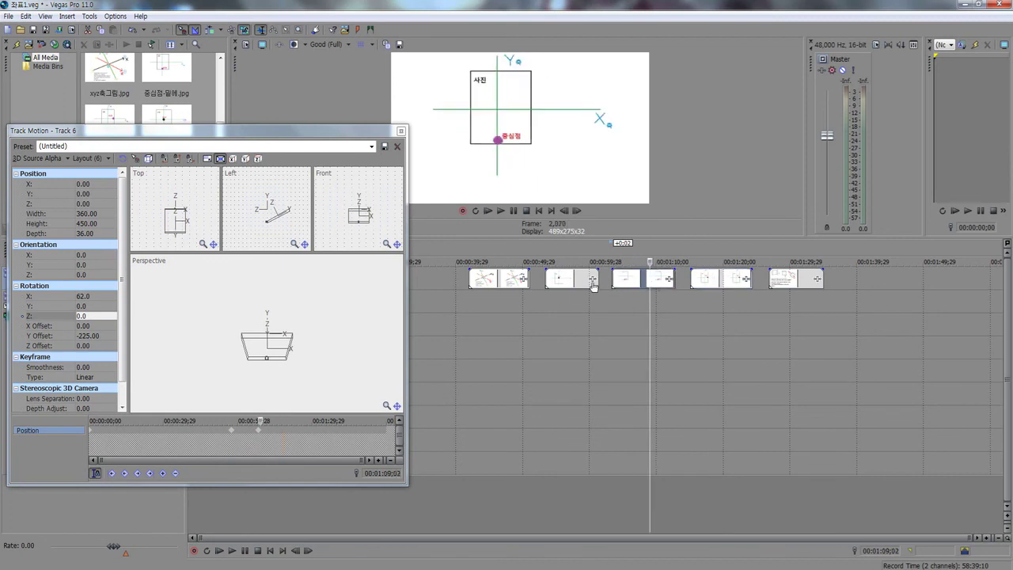
pyautogui.click(577, 283)
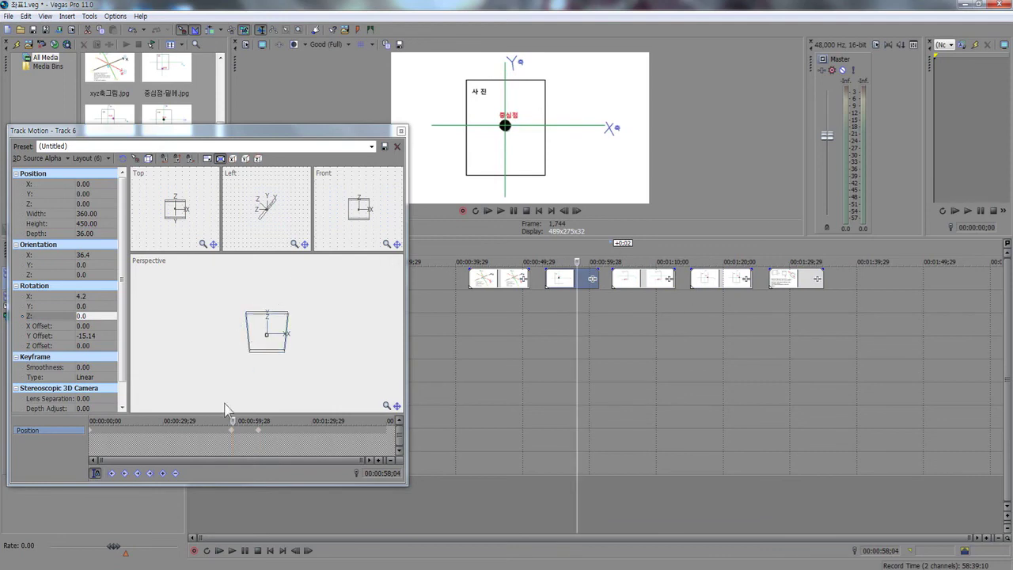
pyautogui.click(270, 550)
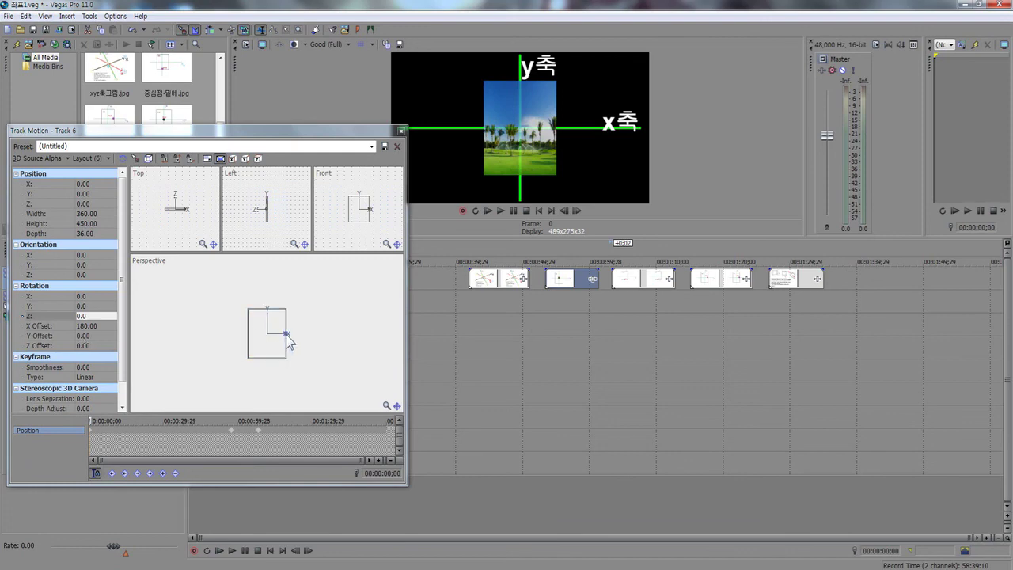
# Sweep track 6's Y rotation up to 32 around the right-edge rotation center, and reset it to 0
pyautogui.click(89, 305)
pyautogui.click(113, 307)
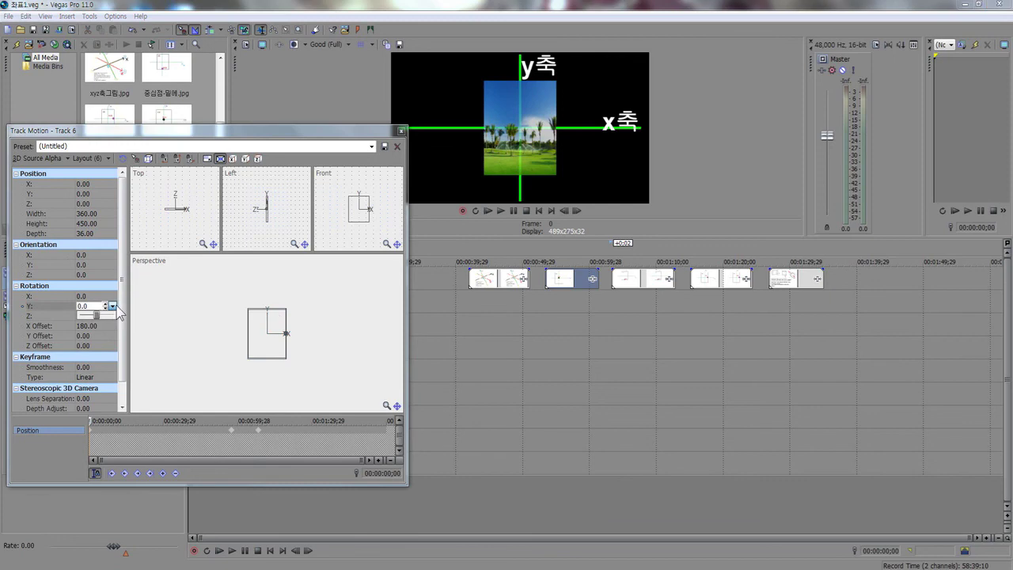
pyautogui.scroll(20, 119, 314)
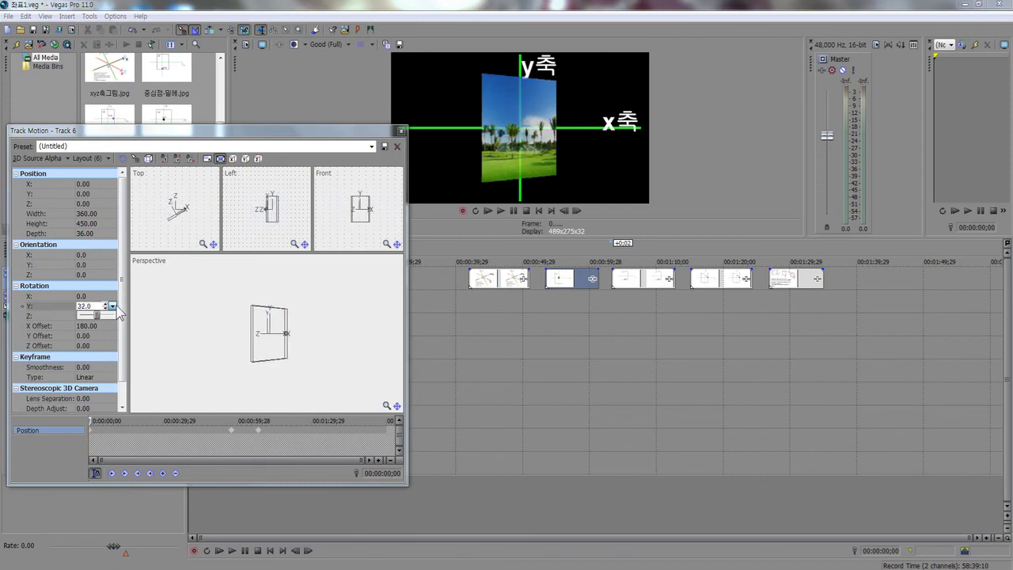
pyautogui.doubleClick(87, 306)
pyautogui.write('0')
pyautogui.press('Return')
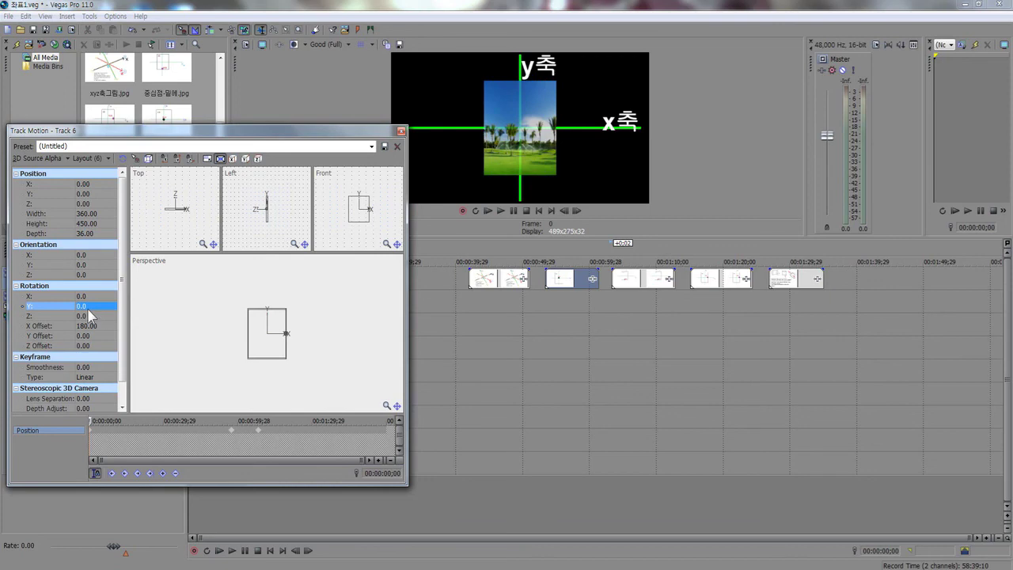
# Sweep track 6's Y orientation up to 165, and reset it to 0
pyautogui.click(93, 265)
pyautogui.click(114, 265)
pyautogui.scroll(7, 117, 269)
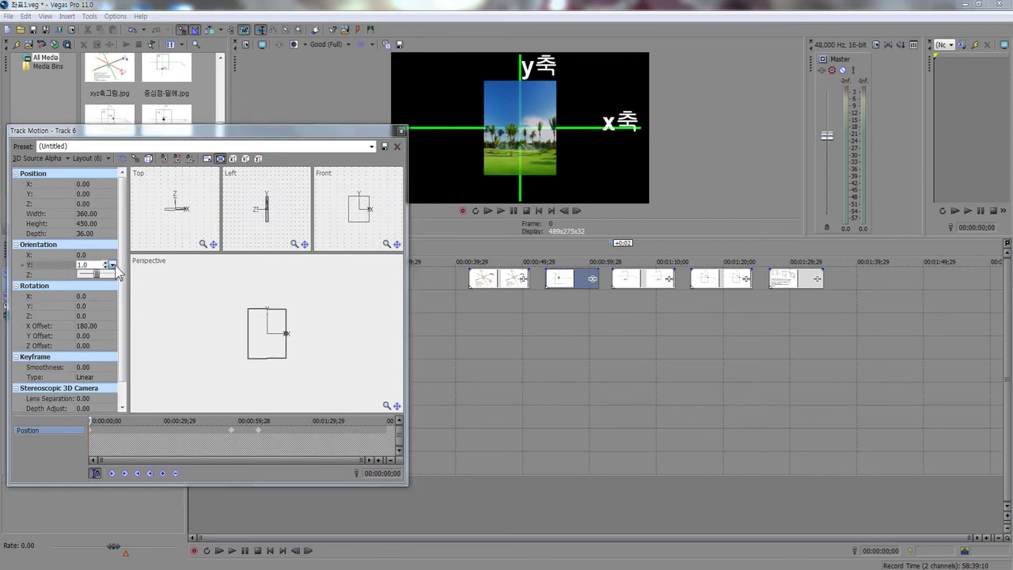
pyautogui.scroll(11, 116, 269)
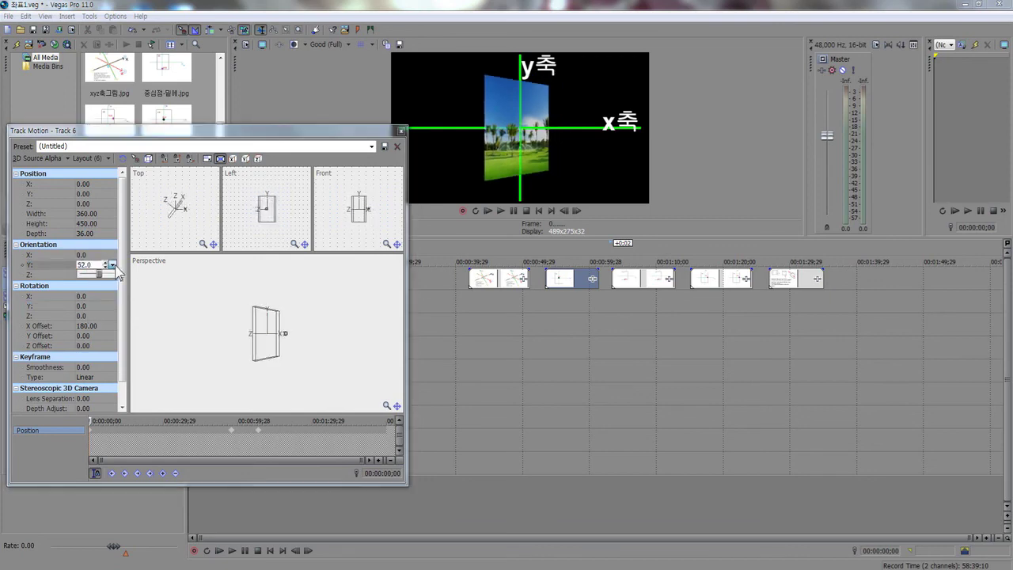
pyautogui.scroll(12, 117, 269)
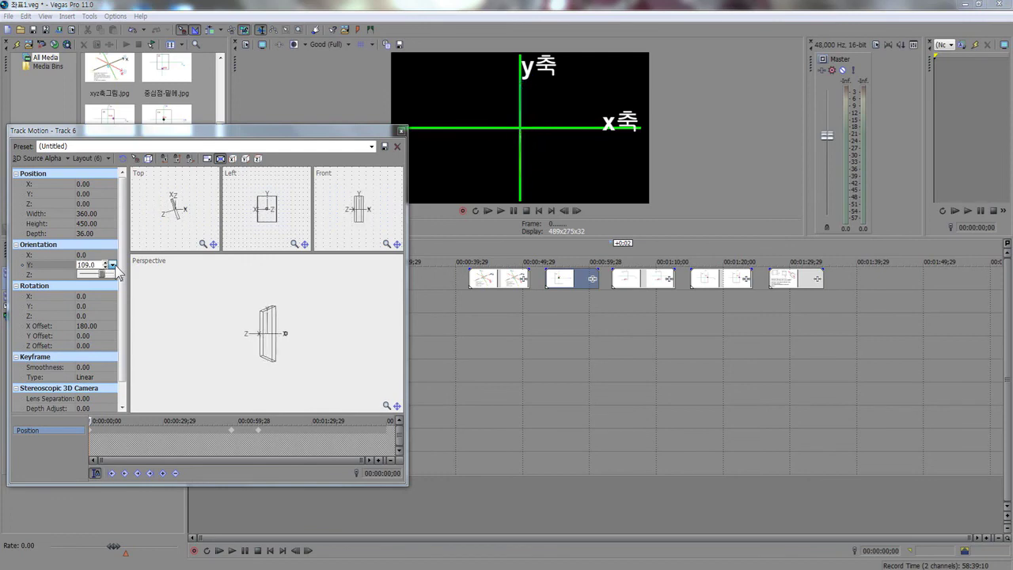
pyautogui.scroll(3, 116, 269)
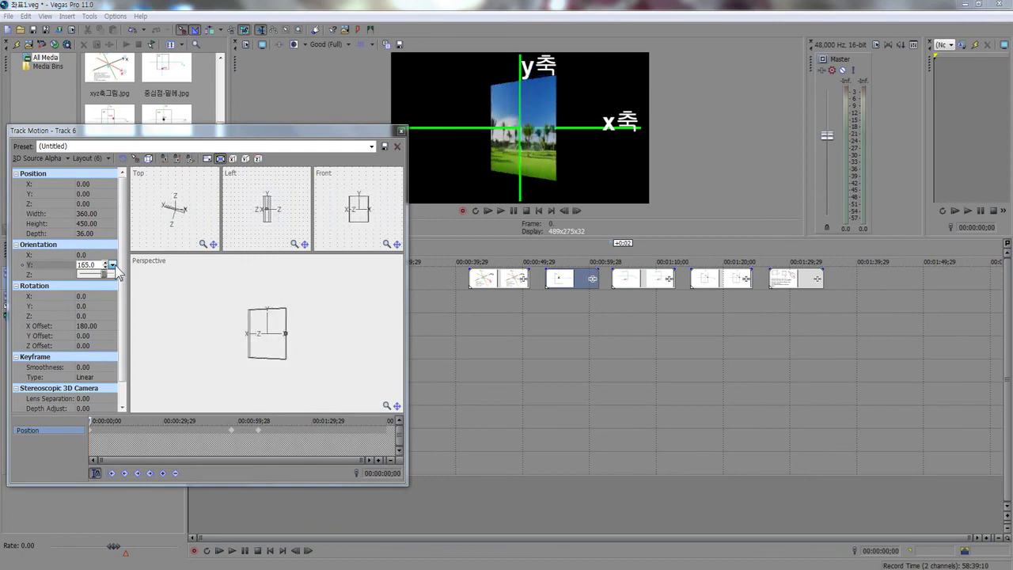
pyautogui.scroll(3, 95, 269)
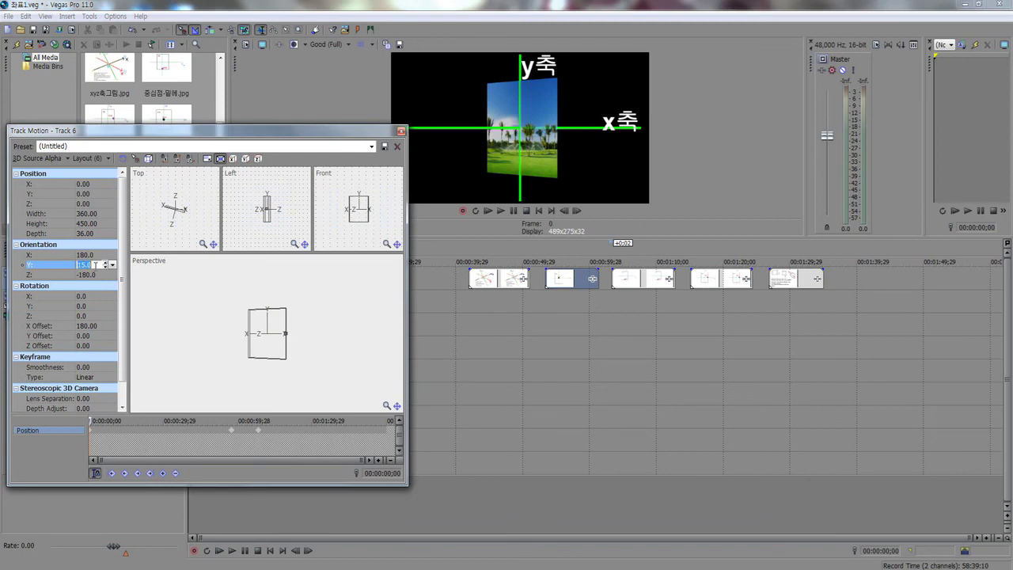
# Reset track 6's X and Z orientation to 0
pyautogui.click(103, 255)
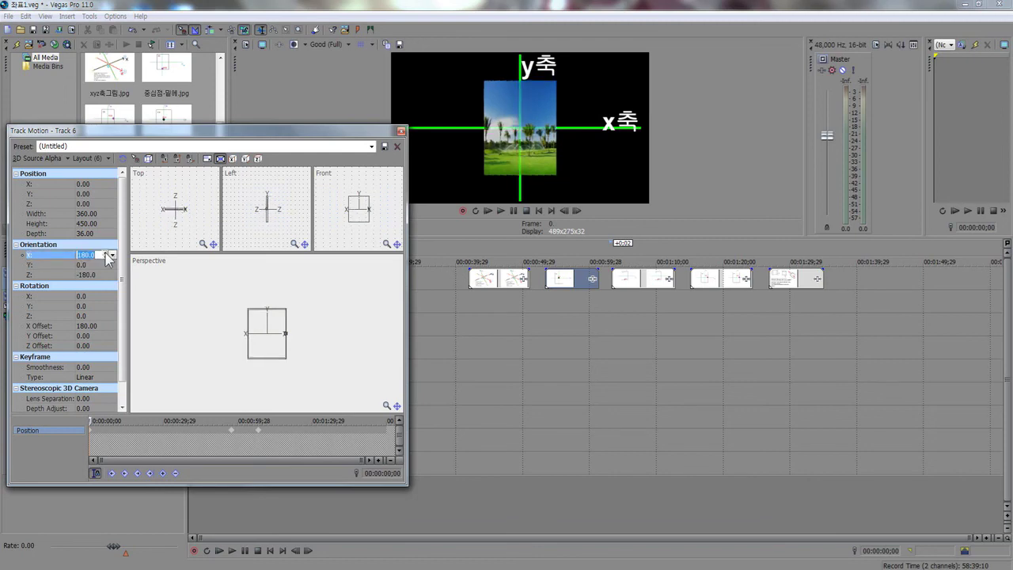
pyautogui.write('0')
pyautogui.press('Return')
pyautogui.click(105, 276)
pyautogui.write('0')
pyautogui.press('Return')
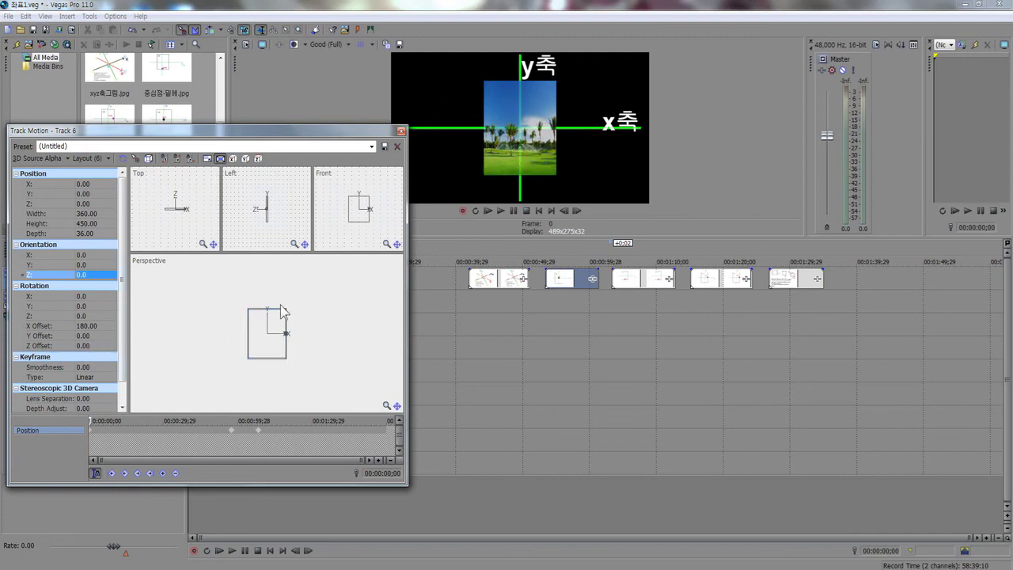
# Set track 6's Y orientation to 30
pyautogui.click(94, 264)
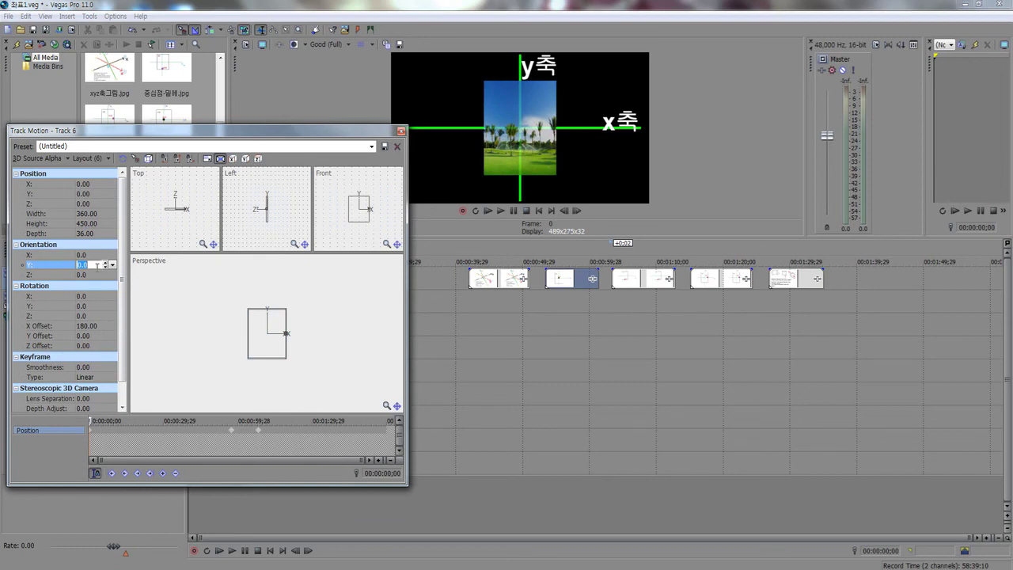
pyautogui.write('30')
pyautogui.press('Return')
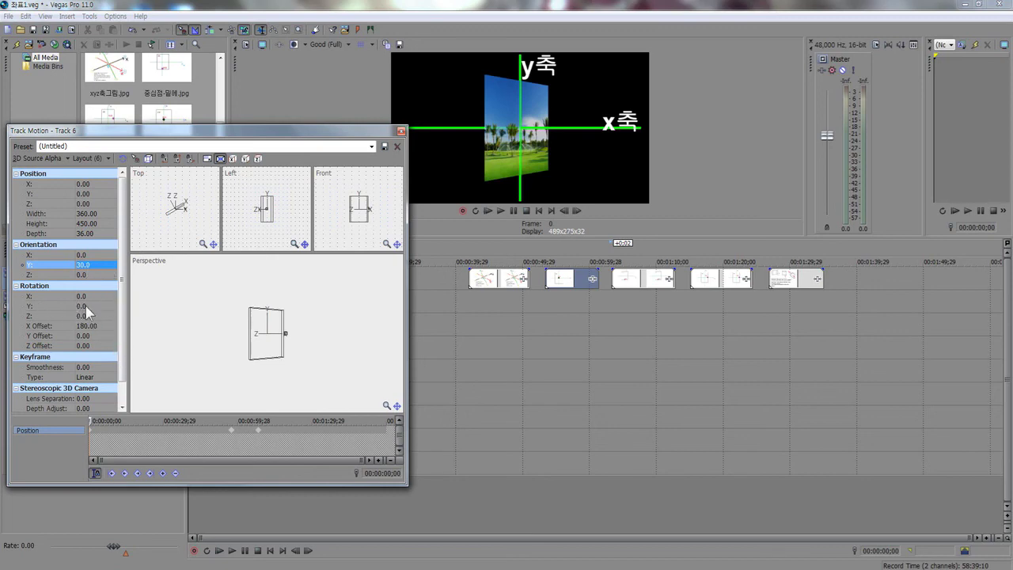
# With the Y orientation at 30, set track 6's Y rotation to 30, and reset the rotation to 0
pyautogui.click(96, 306)
pyautogui.write('30')
pyautogui.press('Return')
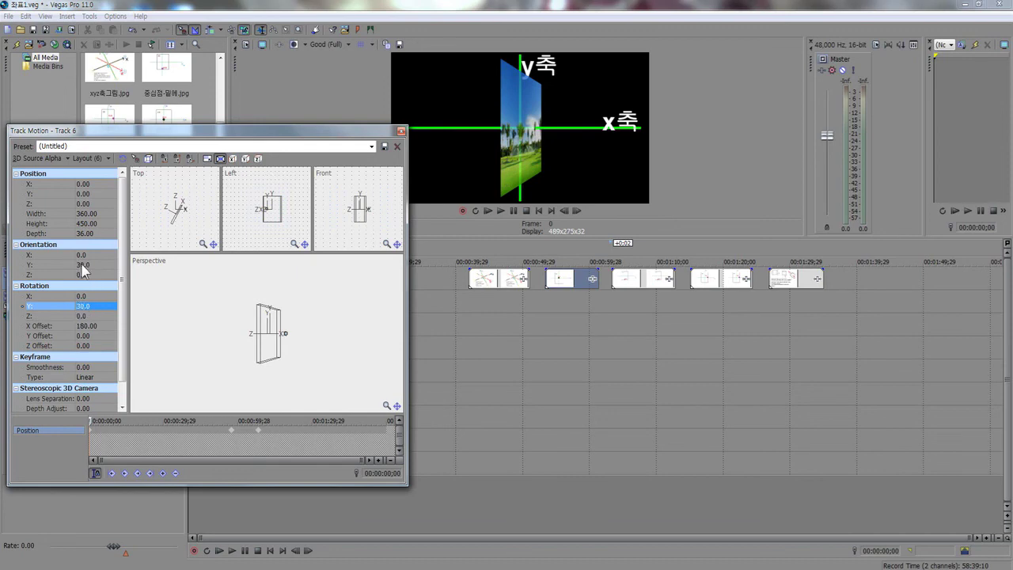
pyautogui.click(92, 304)
pyautogui.write('0')
pyautogui.press('Return')
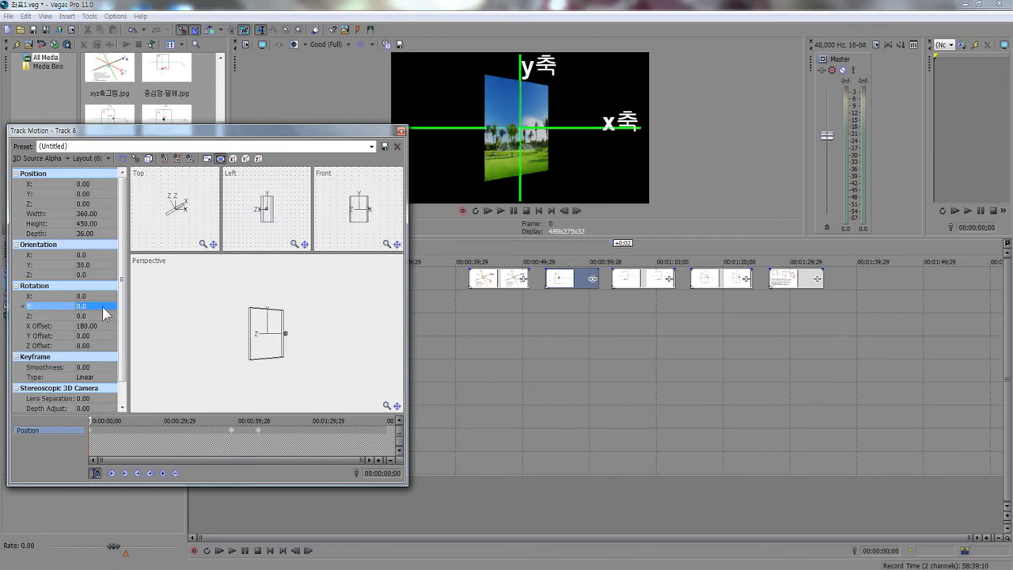
# With the Y orientation at 30, set track 6's Y rotation to 60, and reset the rotation to 0
pyautogui.click(99, 308)
pyautogui.write('60')
pyautogui.press('Return')
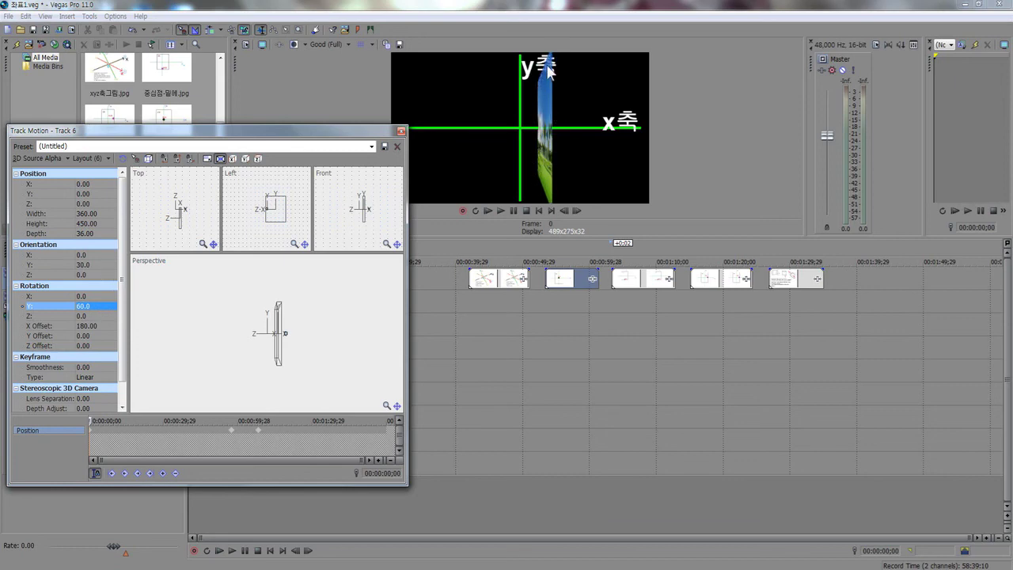
pyautogui.click(94, 306)
pyautogui.write('0')
pyautogui.press('Return')
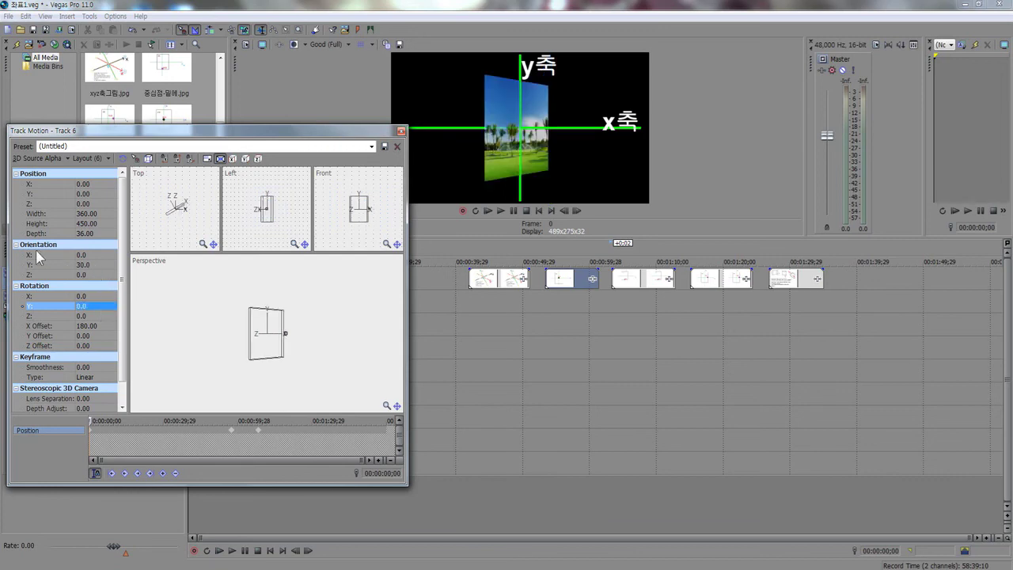
# Sweep track 6's Y rotation through 25 up to 50 with the Y orientation at 30, and reset the rotation to 0
pyautogui.click(87, 305)
pyautogui.click(96, 265)
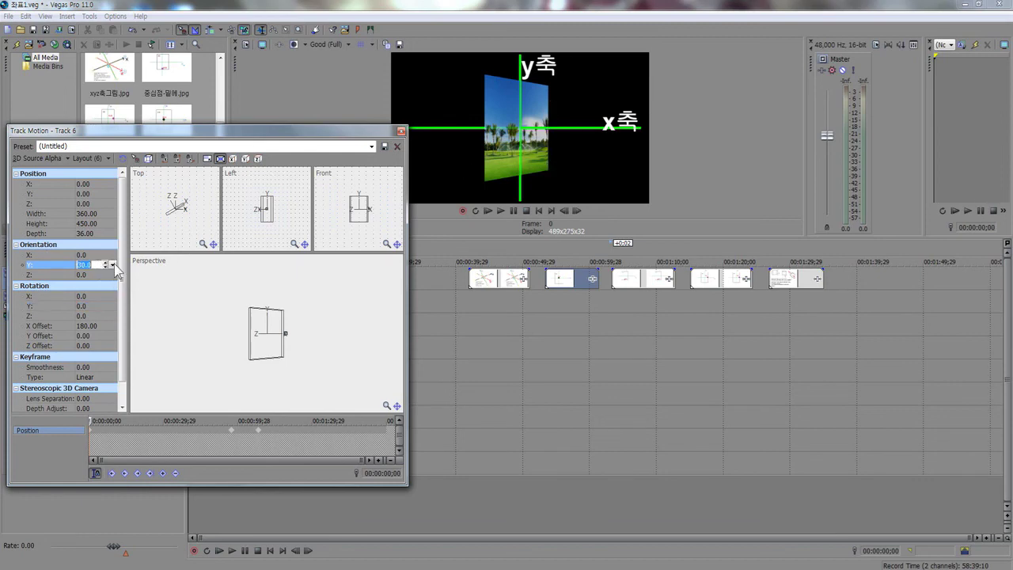
pyautogui.click(93, 305)
pyautogui.click(113, 307)
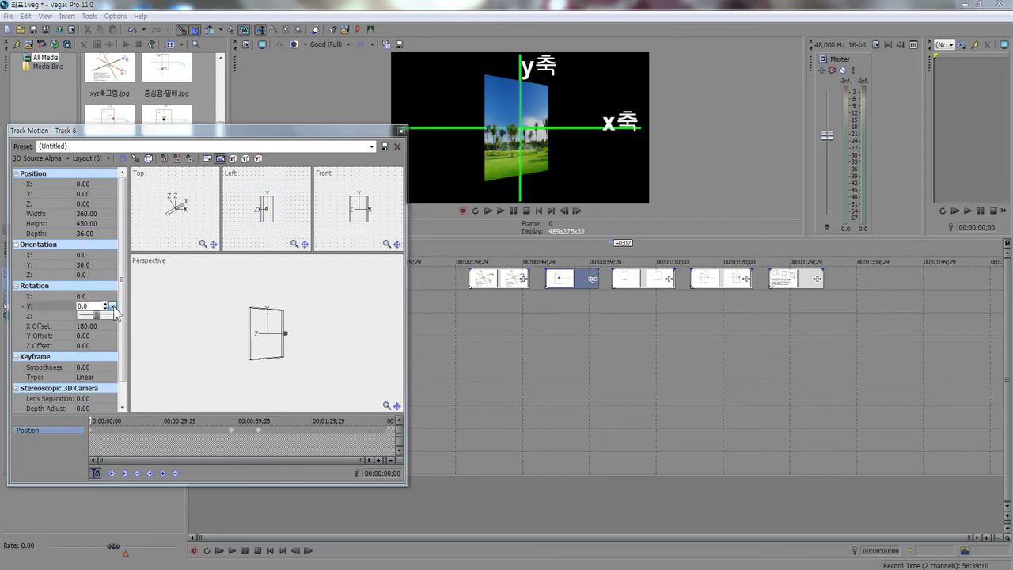
pyautogui.scroll(5, 113, 309)
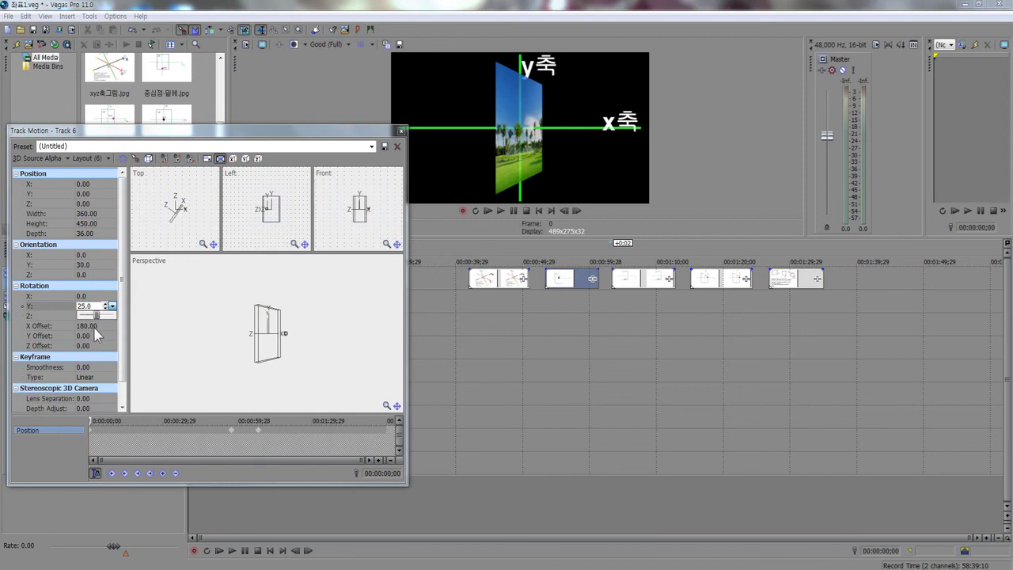
pyautogui.scroll(5, 101, 311)
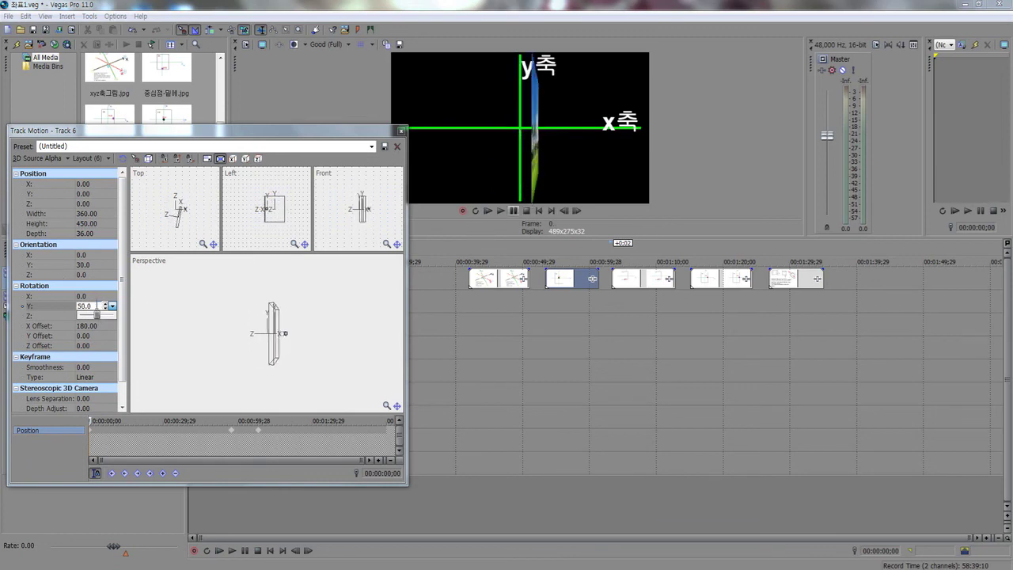
pyautogui.click(96, 306)
pyautogui.write('0')
pyautogui.press('Return')
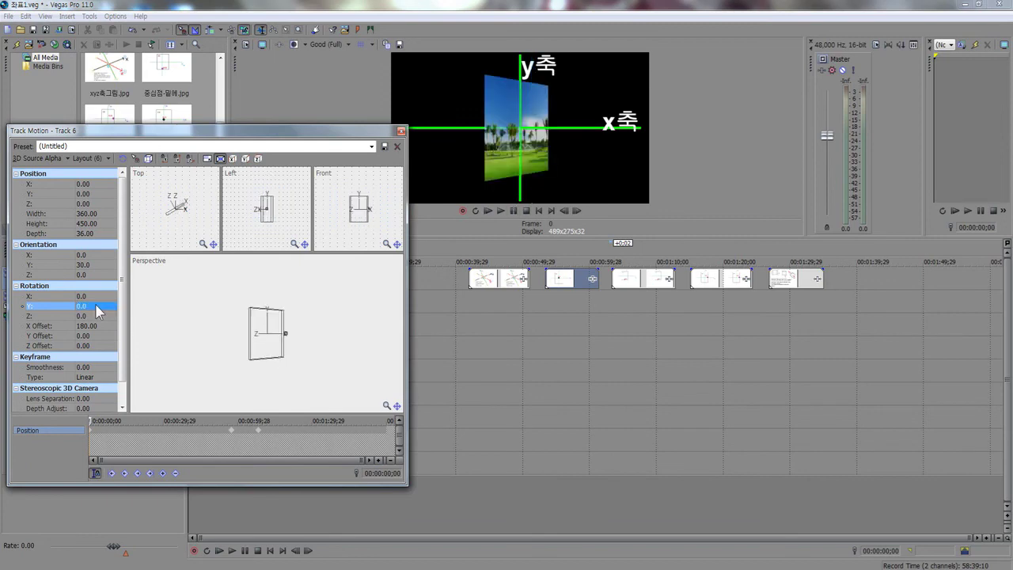
# Sweep track 6's Y rotation up to 382 with the X offset at 180 and Y orientation at 30, and reset the rotation to 0
pyautogui.click(104, 324)
pyautogui.click(113, 326)
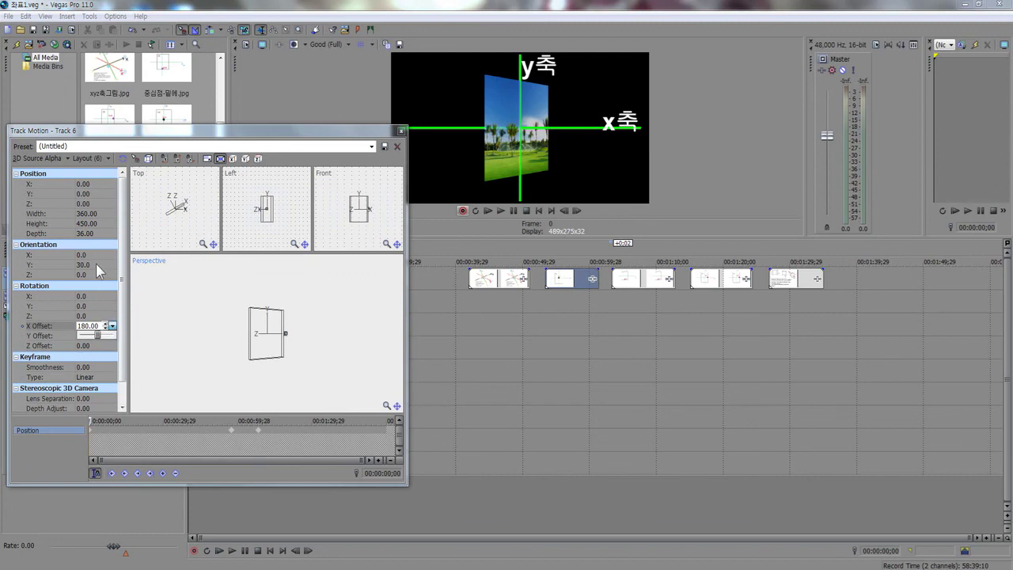
pyautogui.click(94, 306)
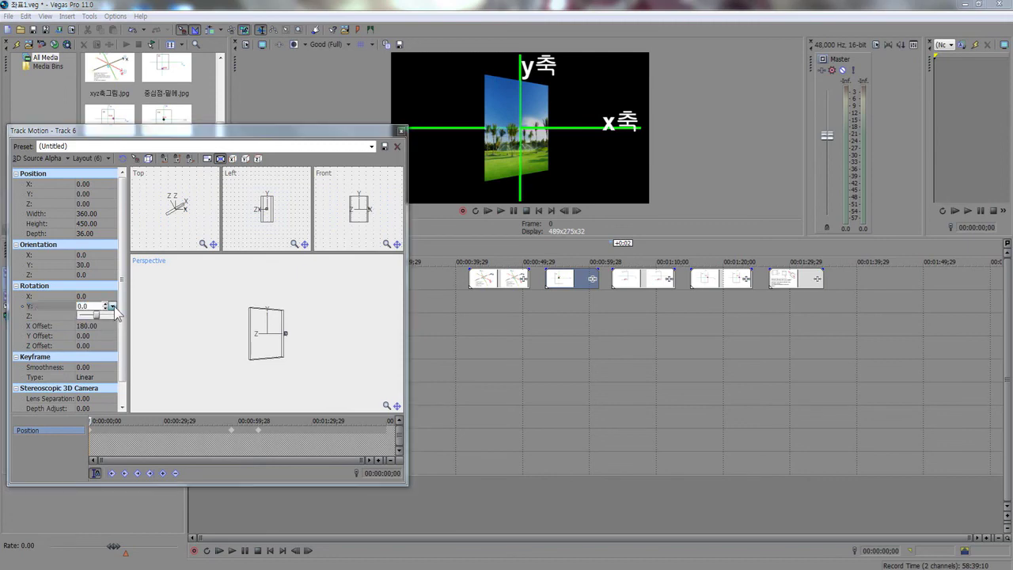
pyautogui.scroll(10, 113, 311)
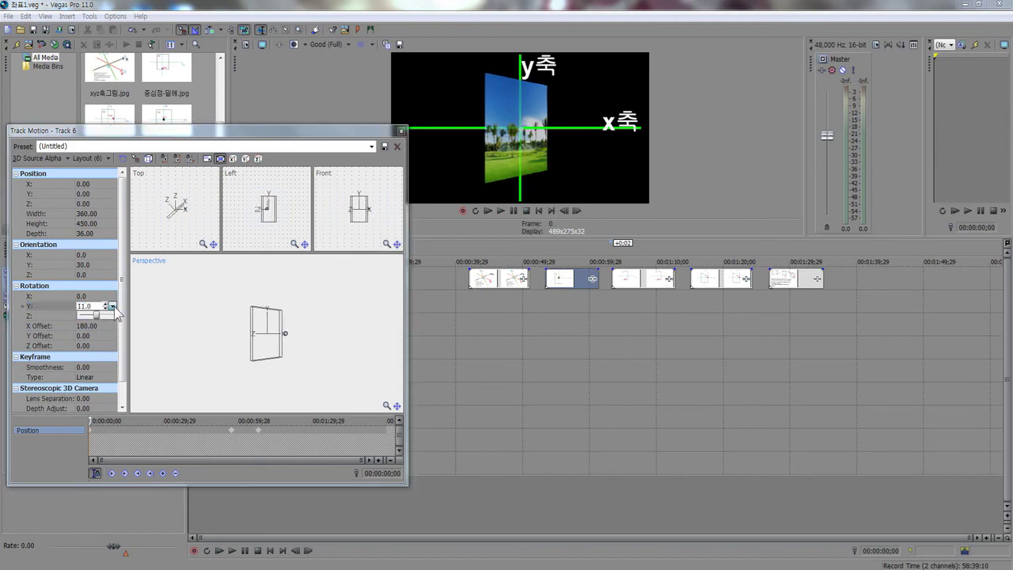
pyautogui.scroll(20, 113, 310)
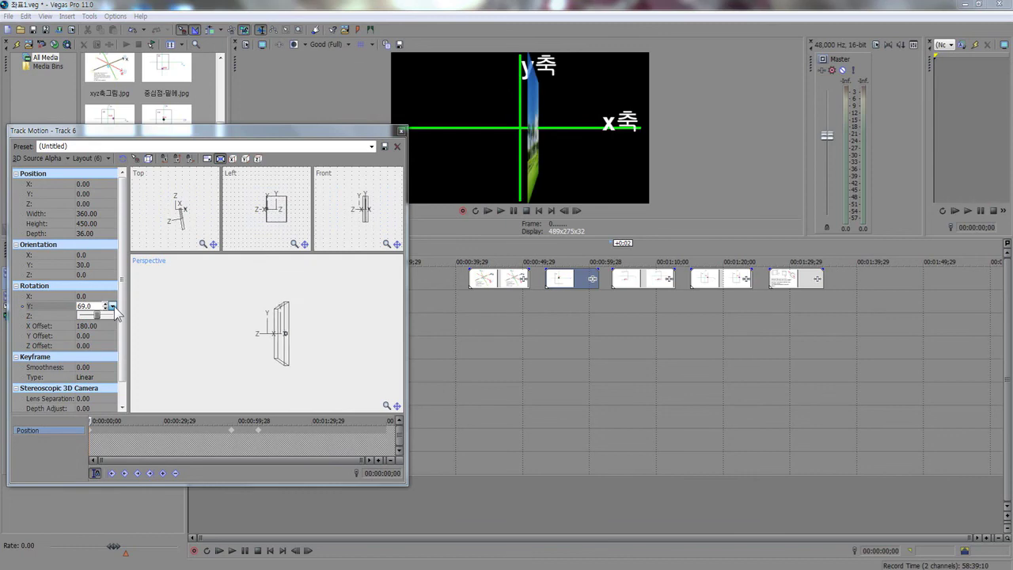
pyautogui.scroll(20, 113, 310)
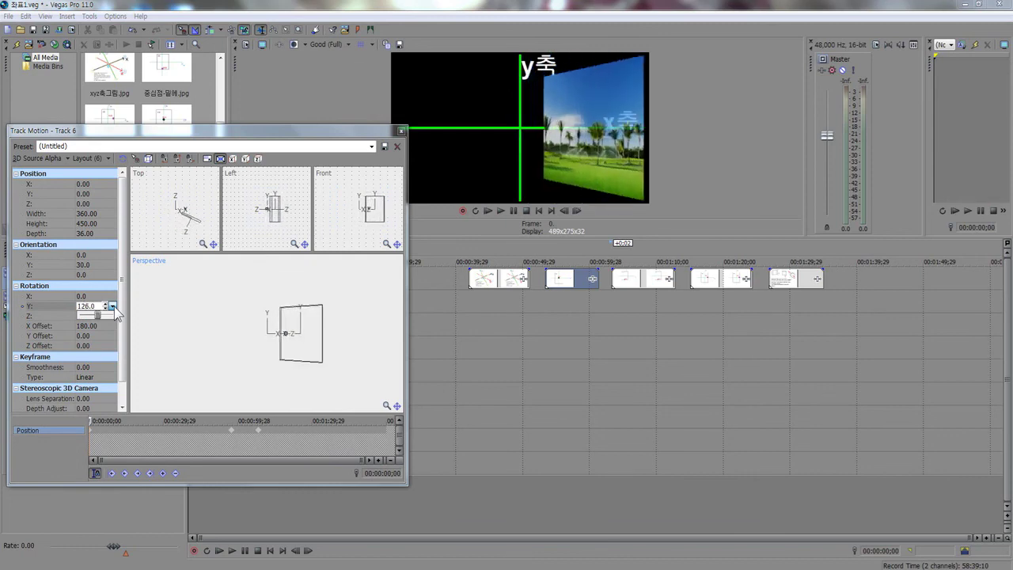
pyautogui.scroll(20, 113, 310)
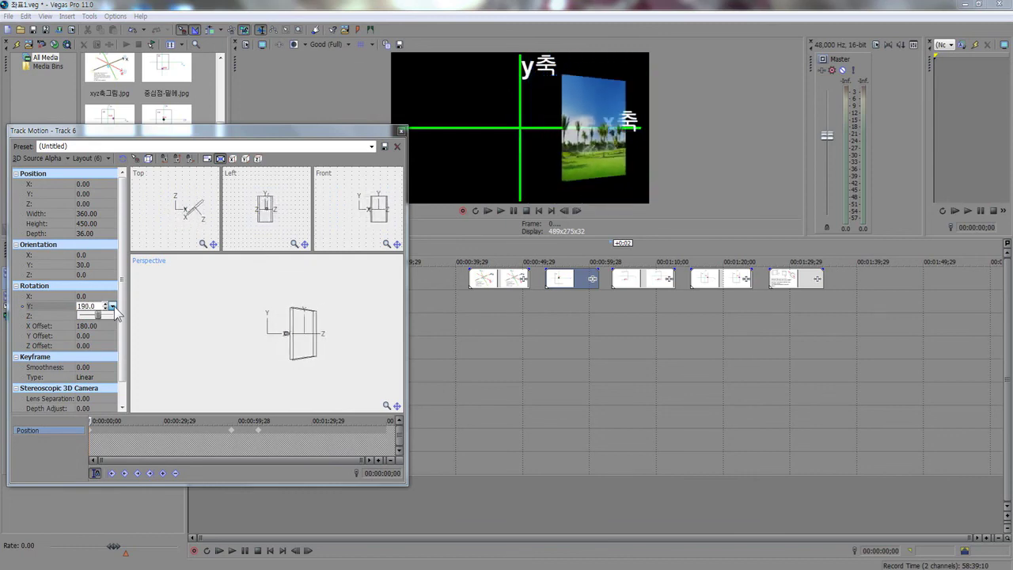
pyautogui.scroll(20, 113, 310)
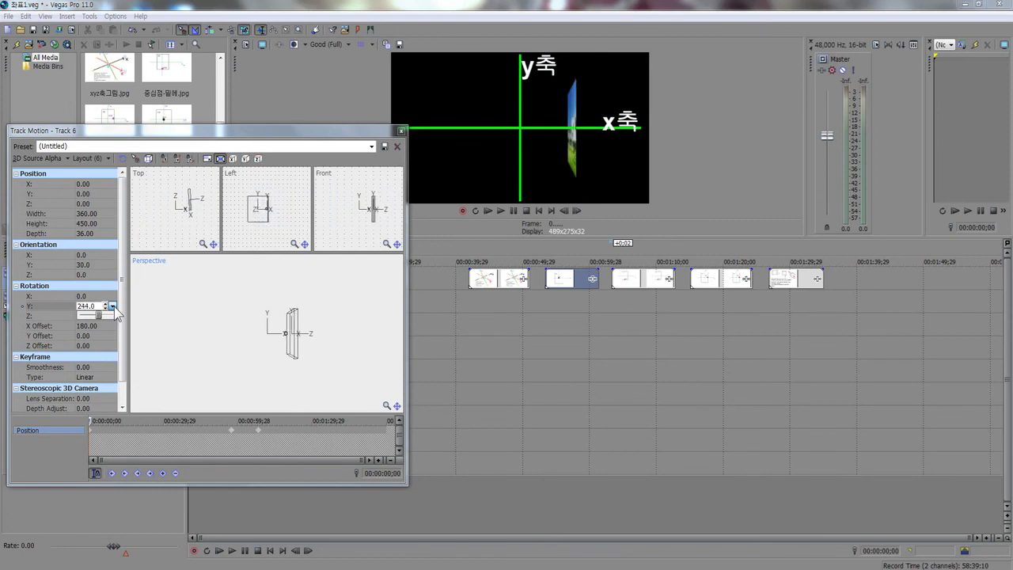
pyautogui.scroll(20, 113, 311)
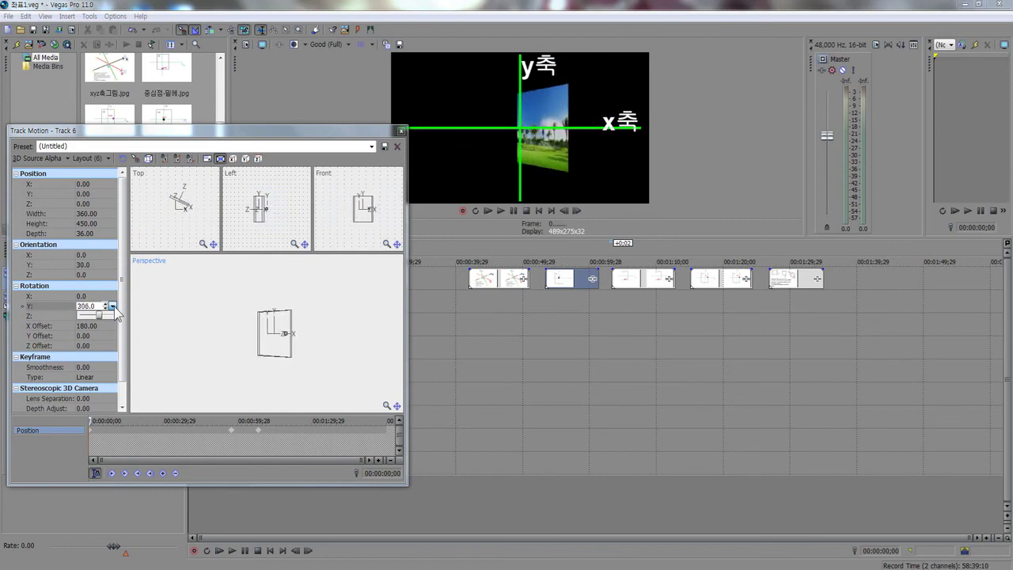
pyautogui.scroll(20, 113, 310)
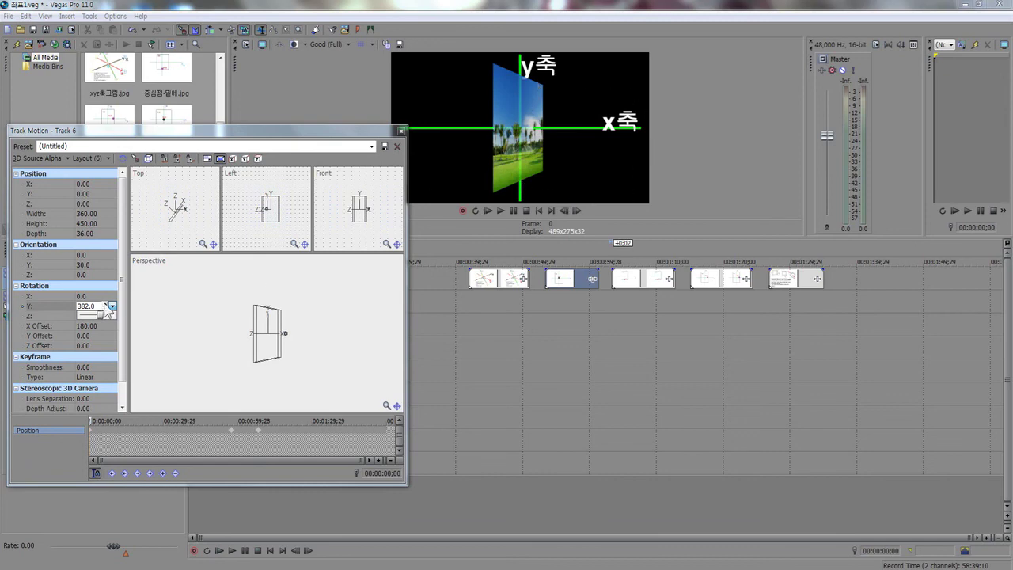
pyautogui.click(97, 327)
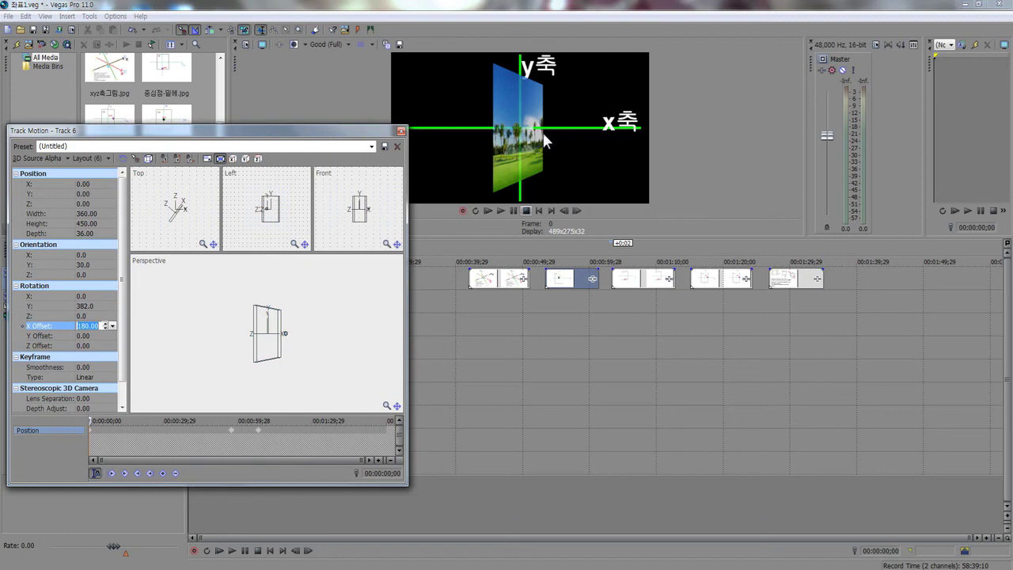
pyautogui.click(103, 307)
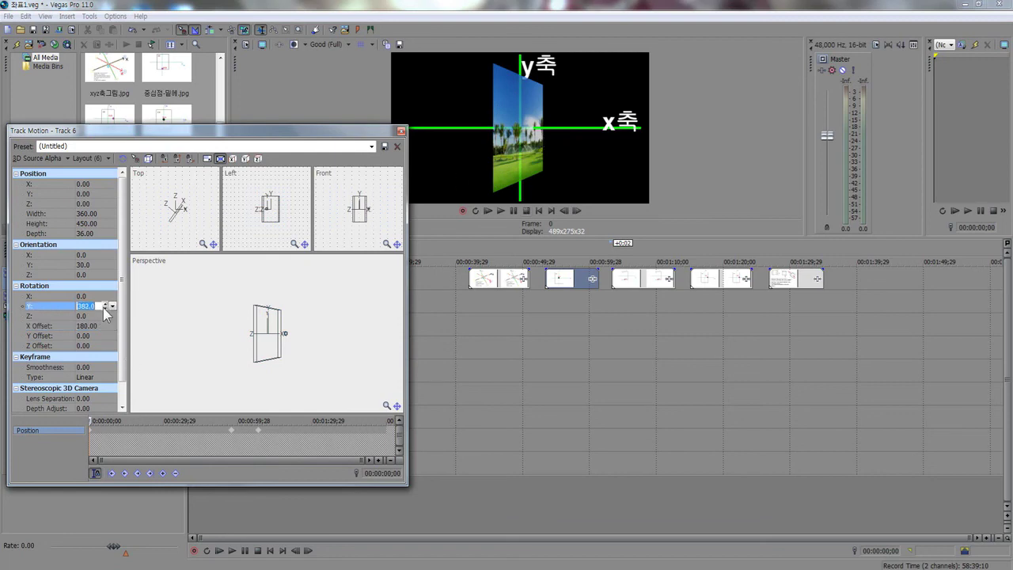
pyautogui.write('0')
pyautogui.press('Return')
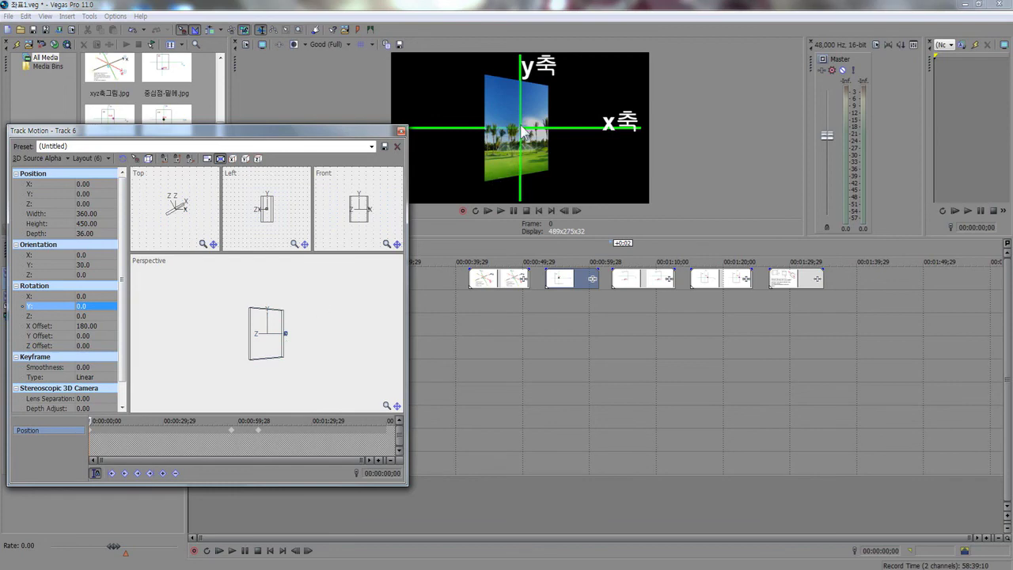
# Set the Z offset of track 6's rotation center to -90
pyautogui.click(98, 346)
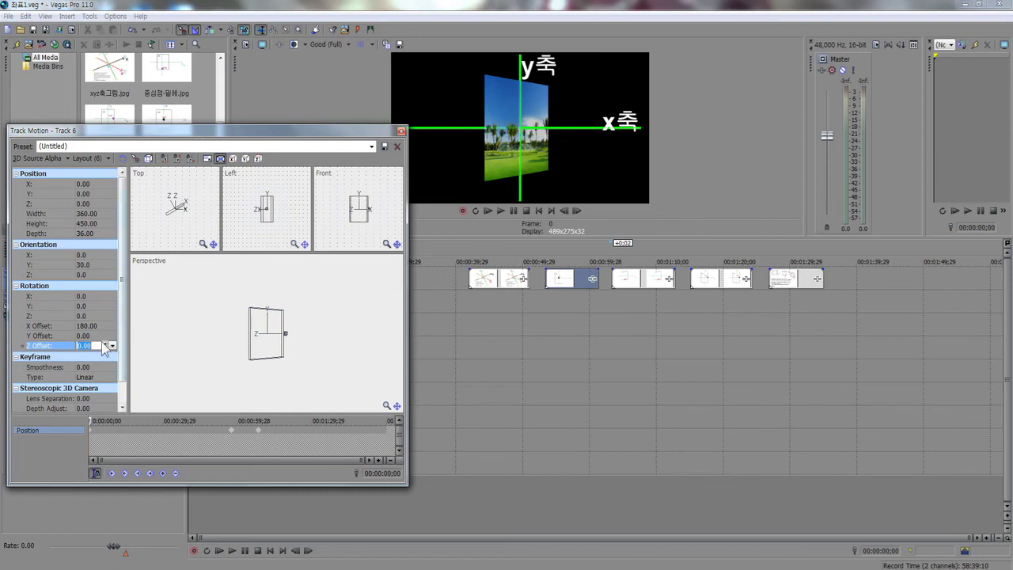
pyautogui.write('-9')
pyautogui.press('Return')
pyautogui.click(100, 348)
pyautogui.click(112, 347)
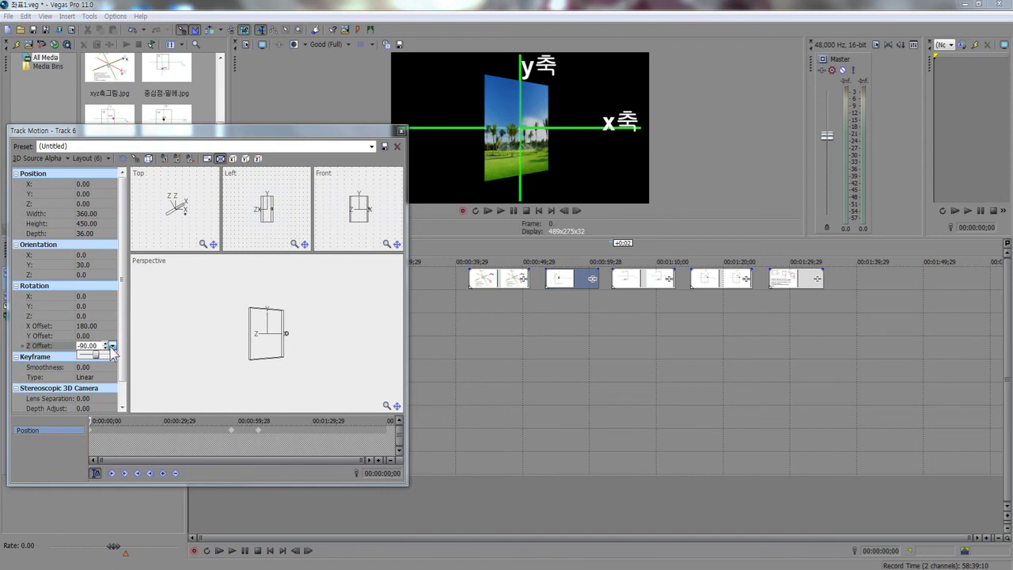
# Sweep track 6's Y rotation up to 378 with the Z offset at -90, and reset the rotation to 0
pyautogui.click(112, 307)
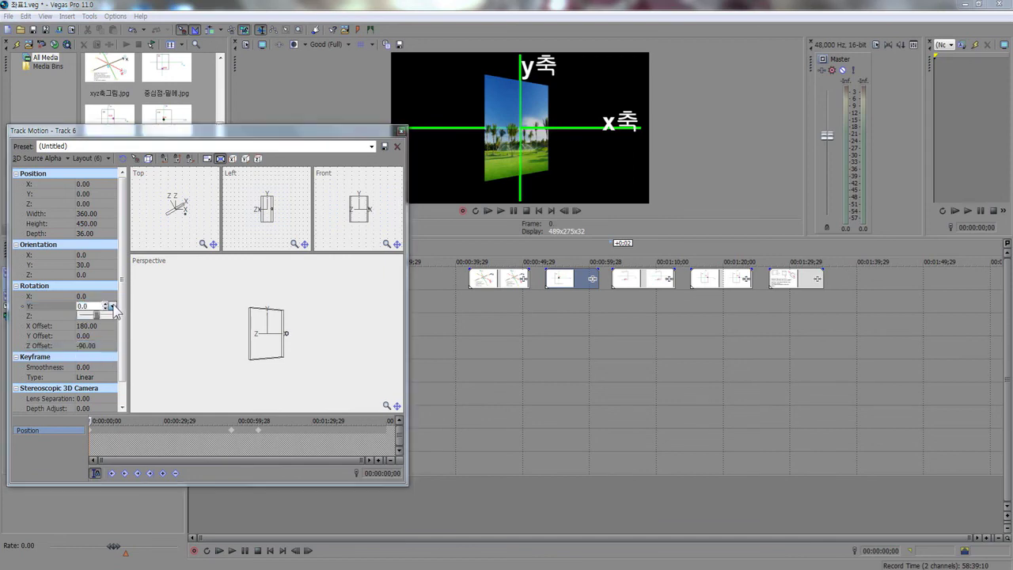
pyautogui.moveTo(113, 306); pyautogui.dragTo(113, 307)
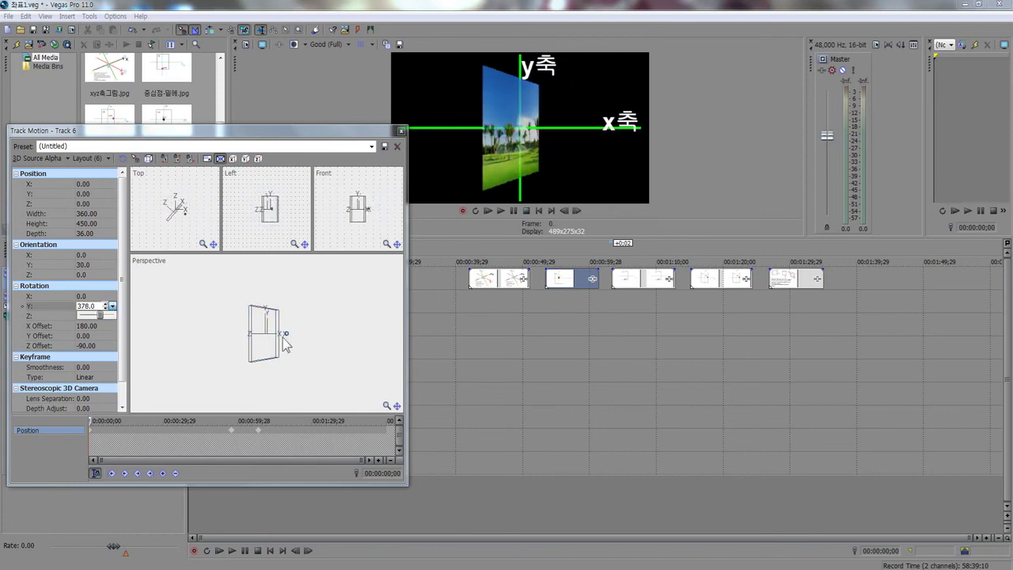
pyautogui.doubleClick(98, 306)
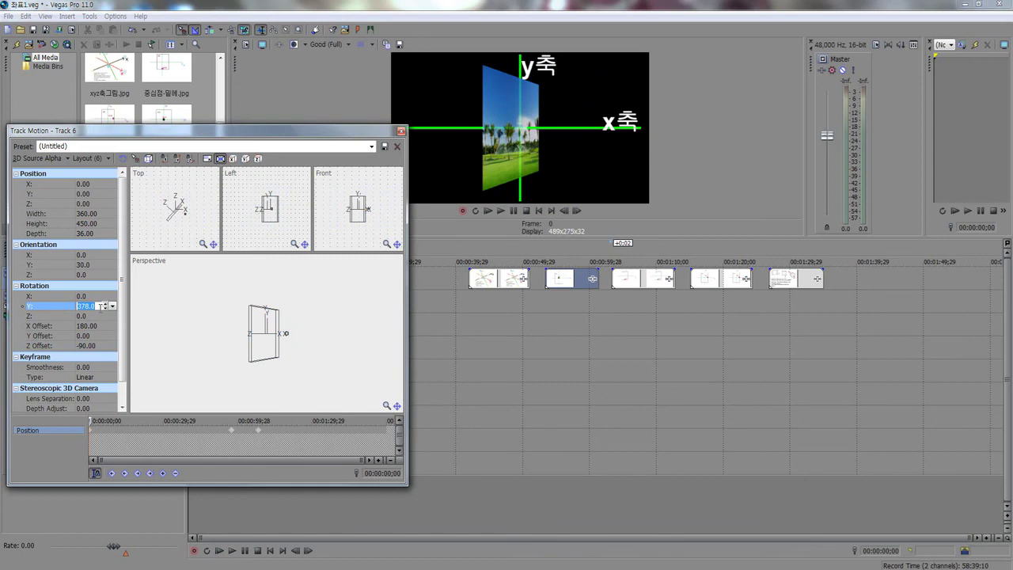
pyautogui.write('0')
pyautogui.press('Return')
# Set the Z offset of track 6's rotation center to 90
pyautogui.doubleClick(101, 346)
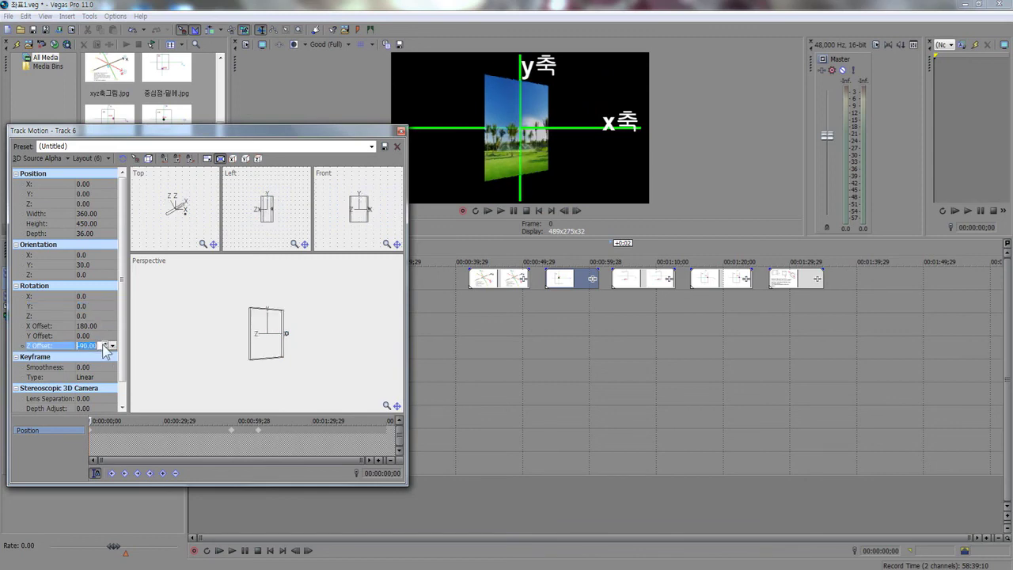
pyautogui.write('90')
pyautogui.press('Return')
# Sweep track 6's Y rotation up to 358 with the Z offset at 90, and reset the rotation to 0
pyautogui.click(110, 309)
pyautogui.scroll(10, 113, 308)
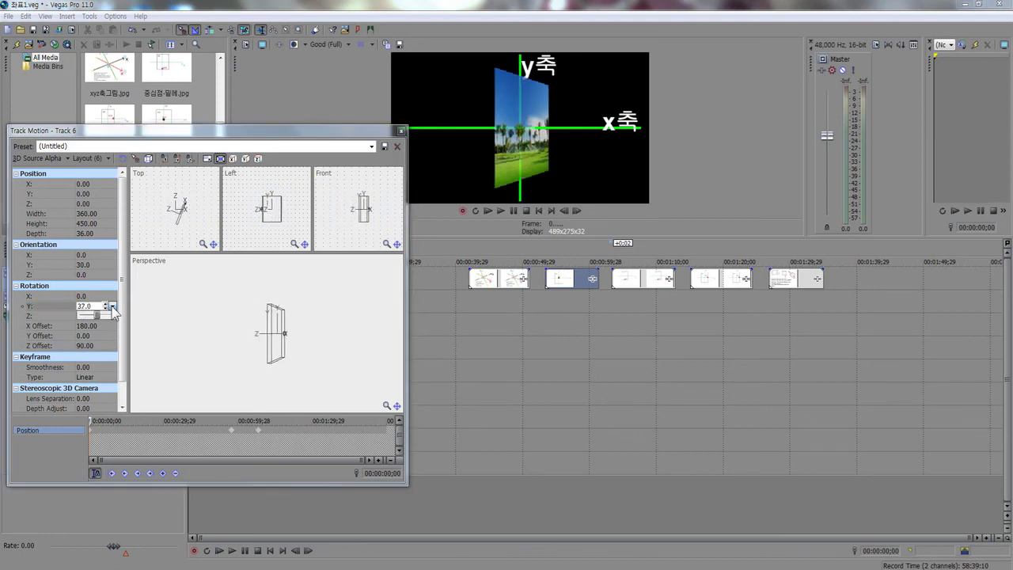
pyautogui.scroll(10, 112, 308)
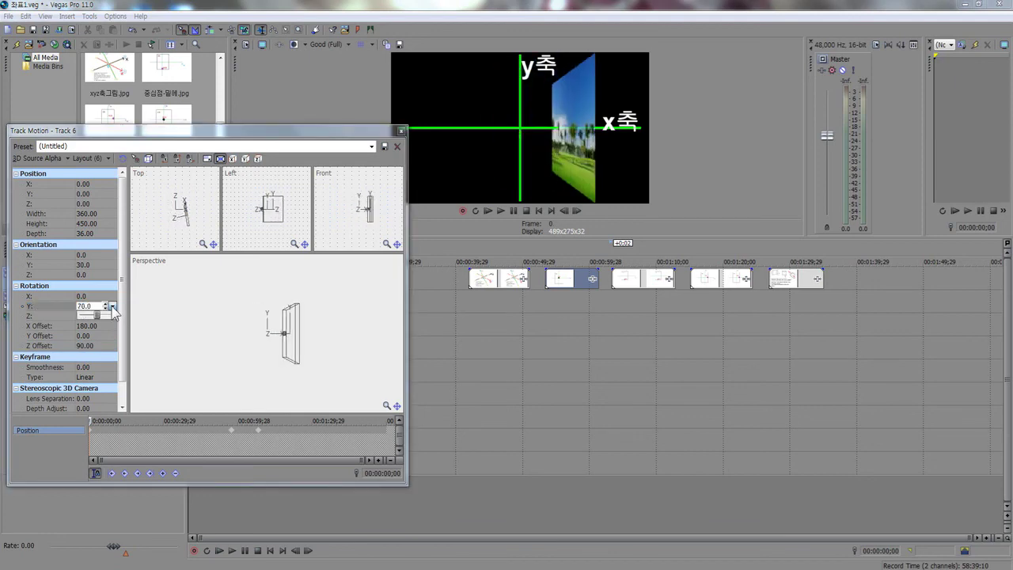
pyautogui.scroll(12, 112, 309)
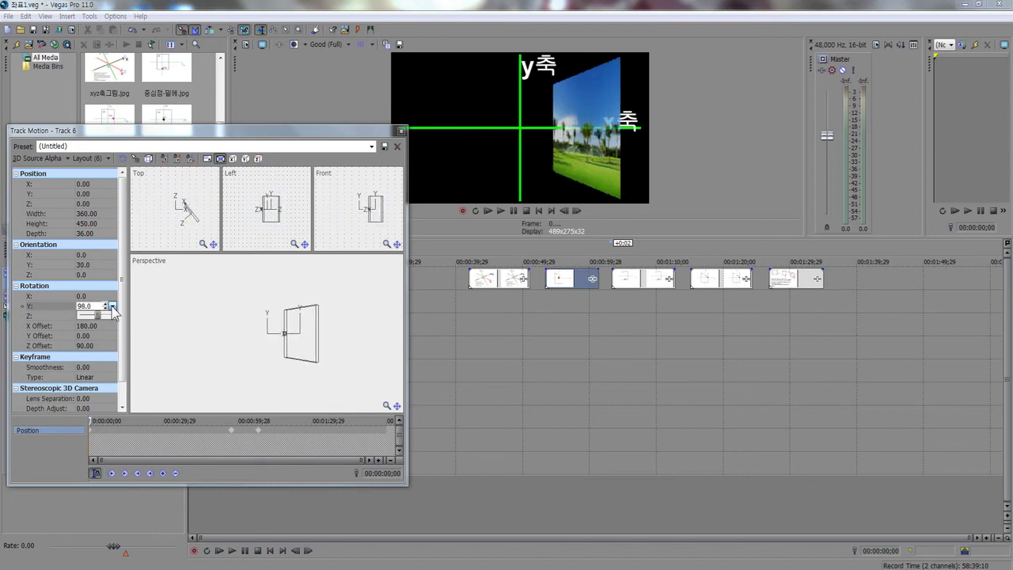
pyautogui.scroll(17, 112, 308)
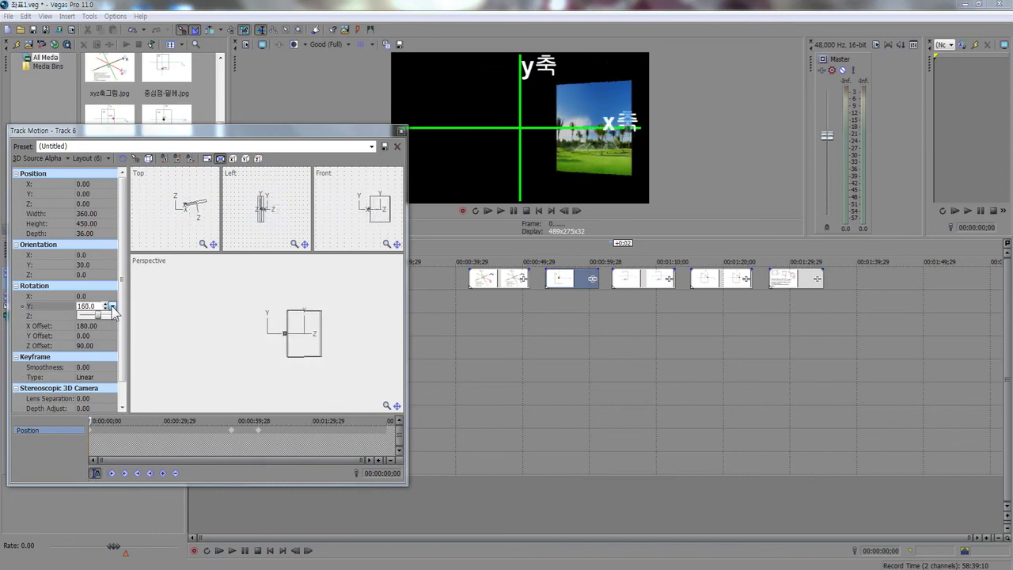
pyautogui.scroll(17, 112, 309)
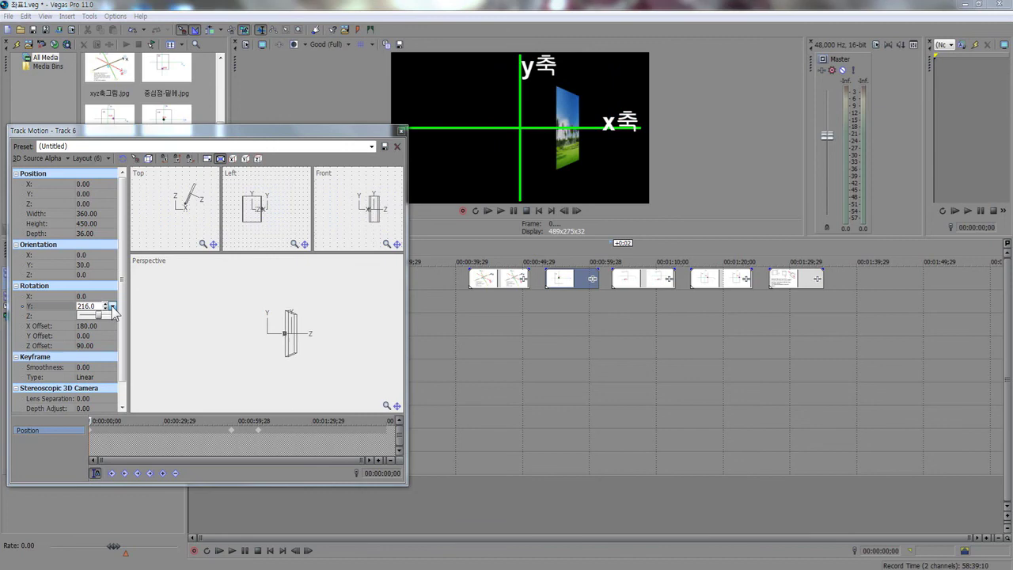
pyautogui.scroll(16, 112, 308)
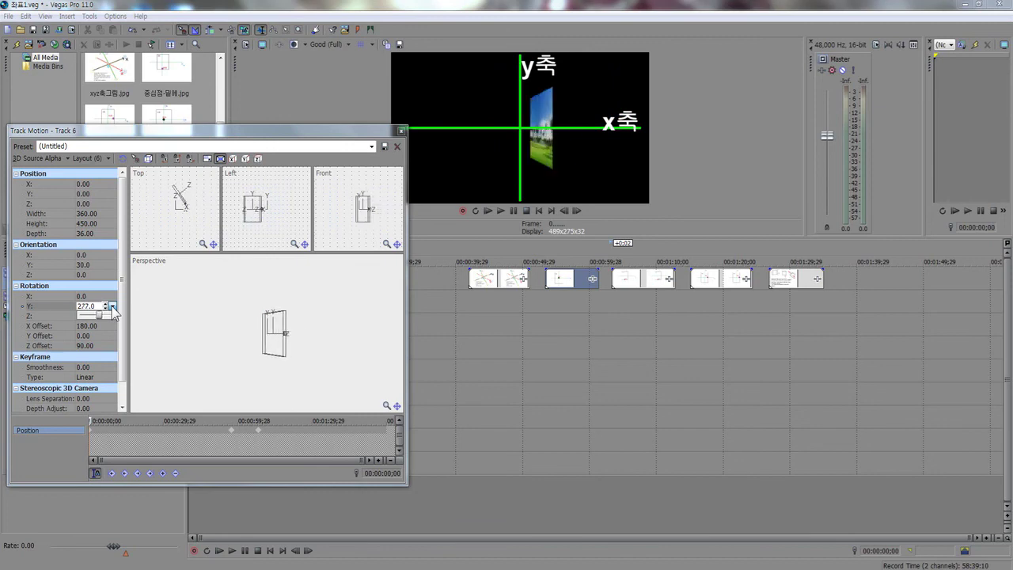
pyautogui.scroll(17, 113, 309)
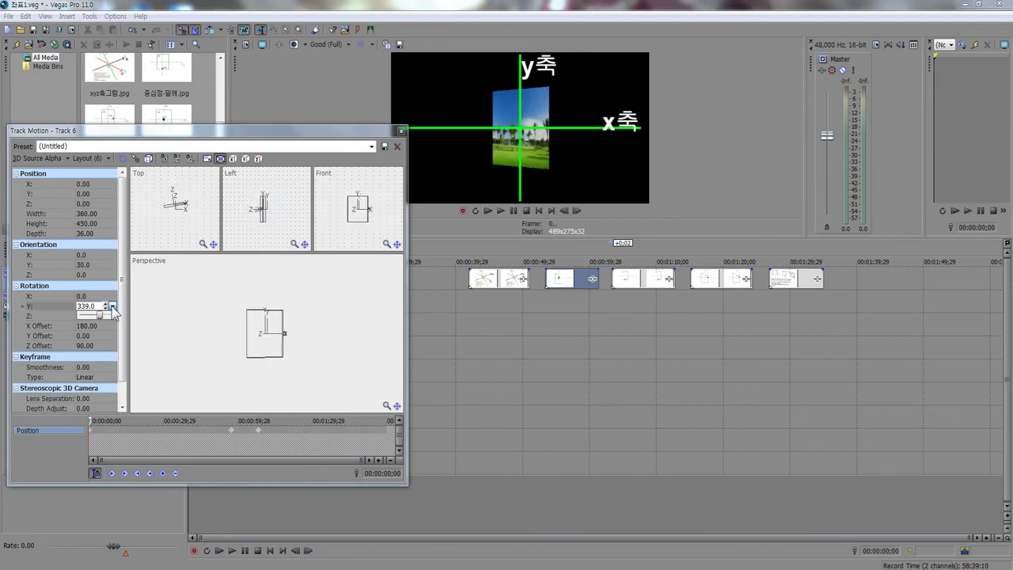
pyautogui.scroll(2, 112, 309)
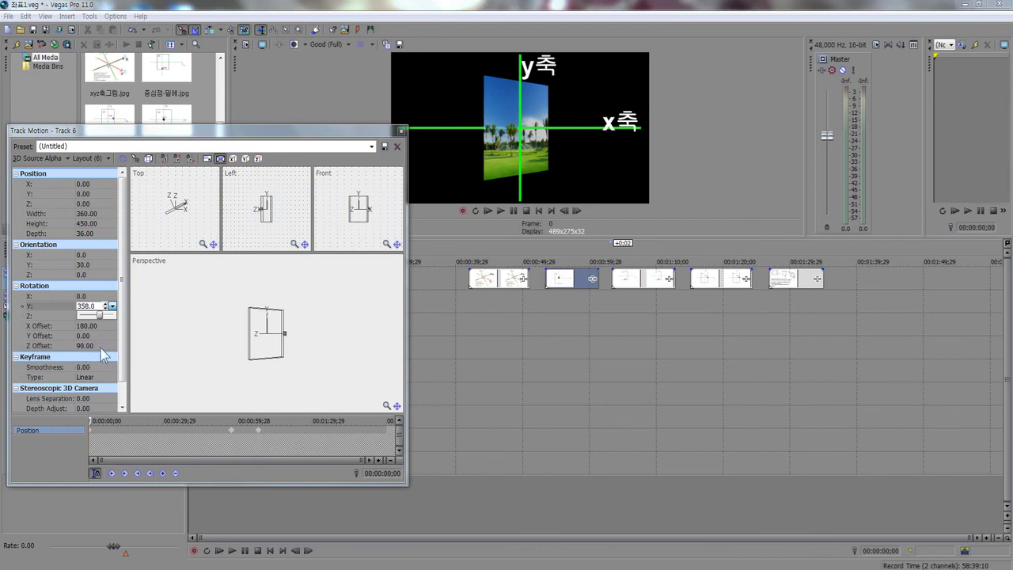
pyautogui.click(102, 308)
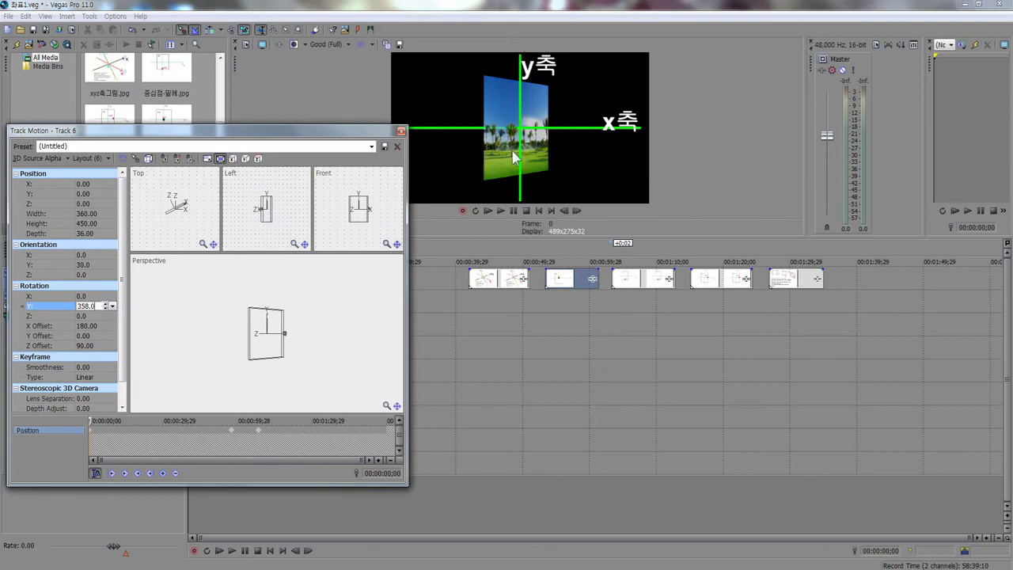
pyautogui.doubleClick(97, 306)
pyautogui.write('0')
pyautogui.press('Return')
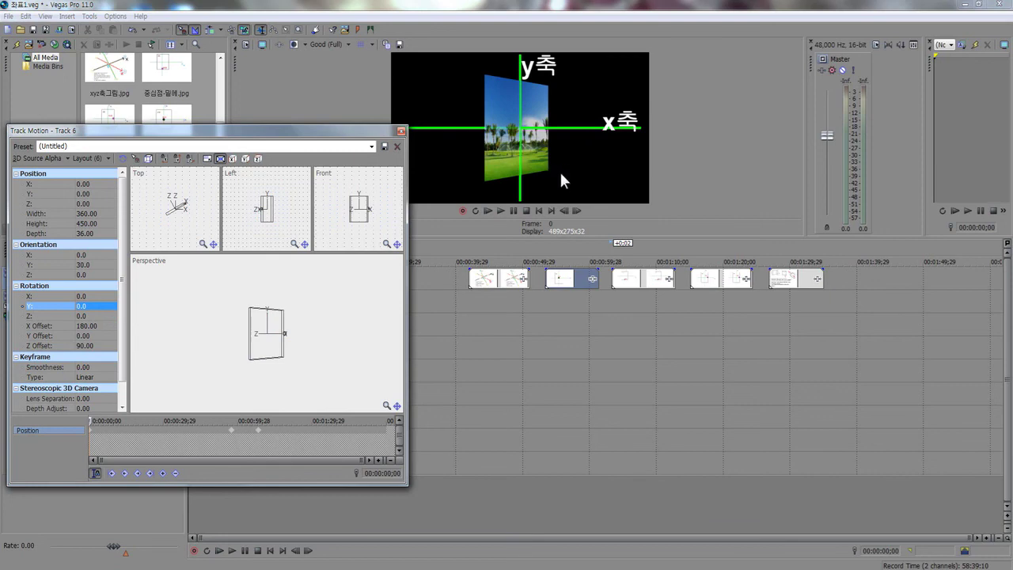
# Move track 6's rotation center down in the perspective view to a Y offset of about -180 and X offset of about 185, and close Track Motion
pyautogui.click(98, 337)
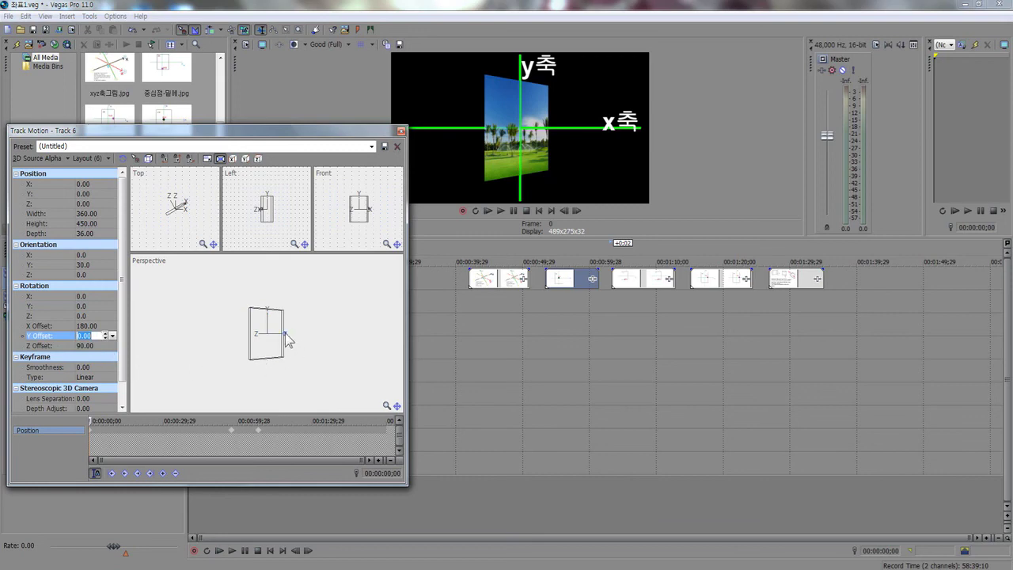
pyautogui.moveTo(285, 336); pyautogui.dragTo(285, 355)
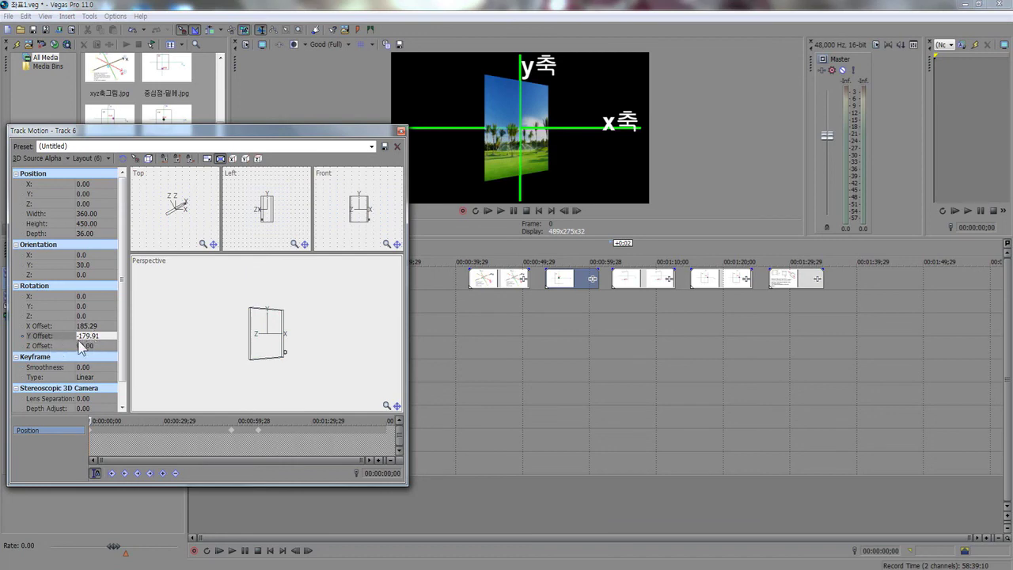
pyautogui.click(401, 131)
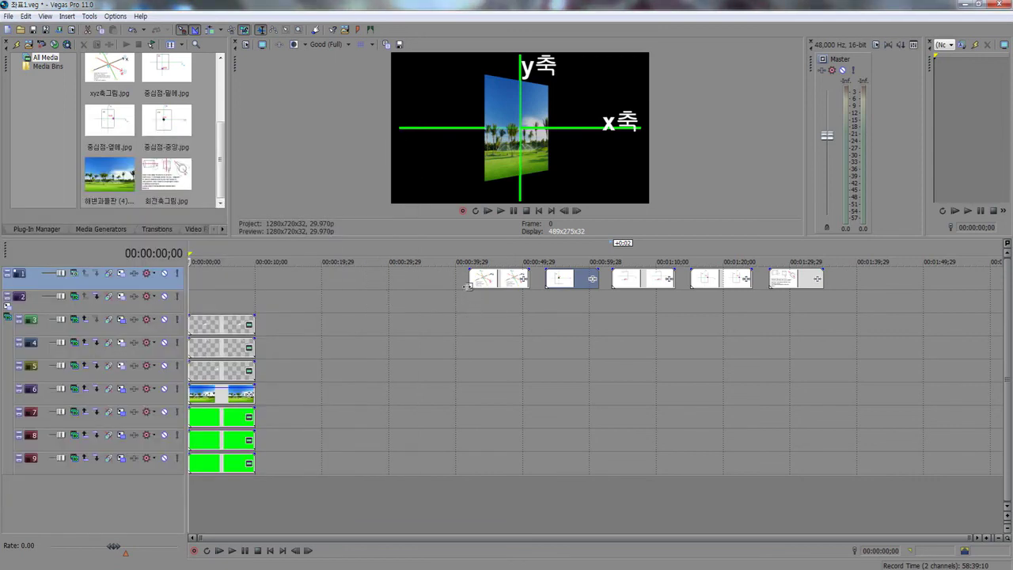
# Review the center-point, rotation-axis and XYZ-axis diagrams on track 1 by moving the cursor through their clips
pyautogui.click(626, 290)
pyautogui.click(561, 290)
pyautogui.click(708, 287)
pyautogui.click(792, 287)
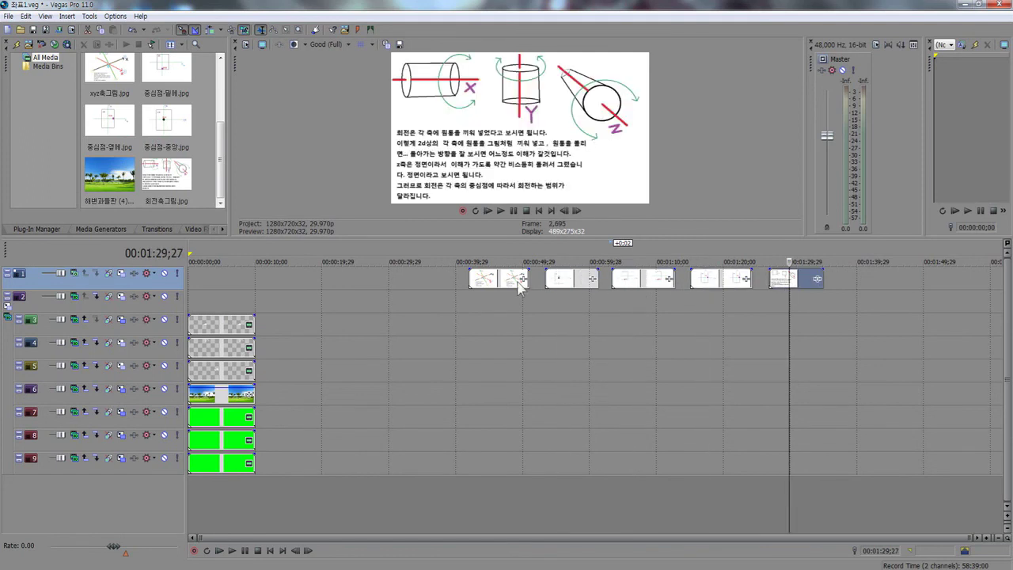
pyautogui.click(513, 286)
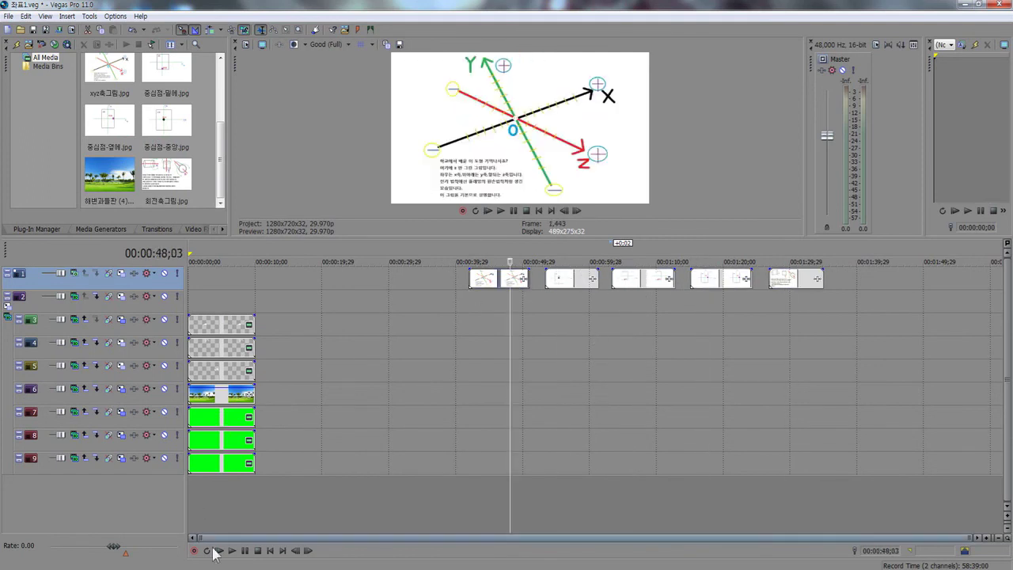
# Return the cursor to the project start, review track 6's rotation and offset settings in Track Motion, and close the window
pyautogui.click(269, 550)
pyautogui.click(121, 390)
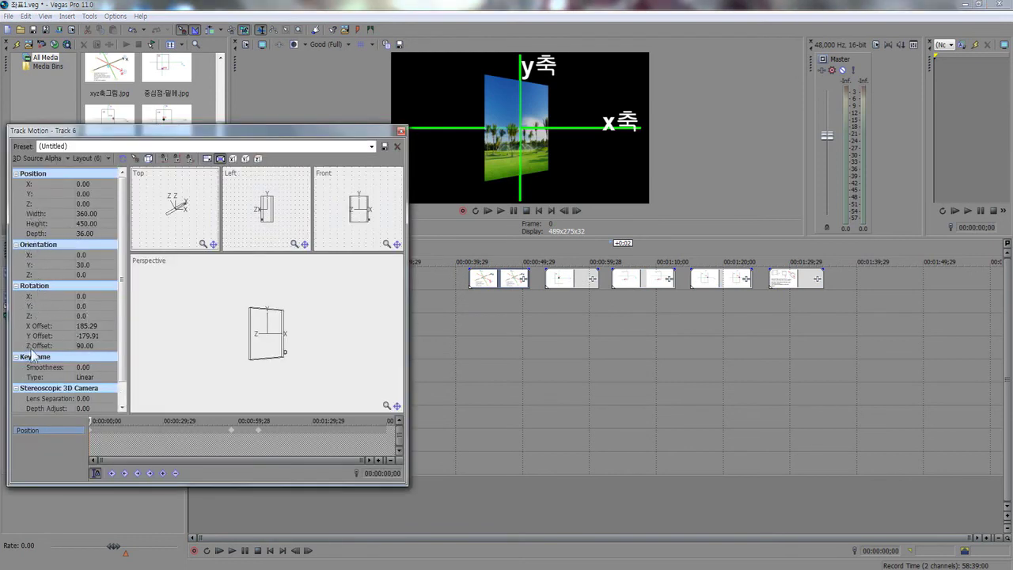
pyautogui.click(401, 131)
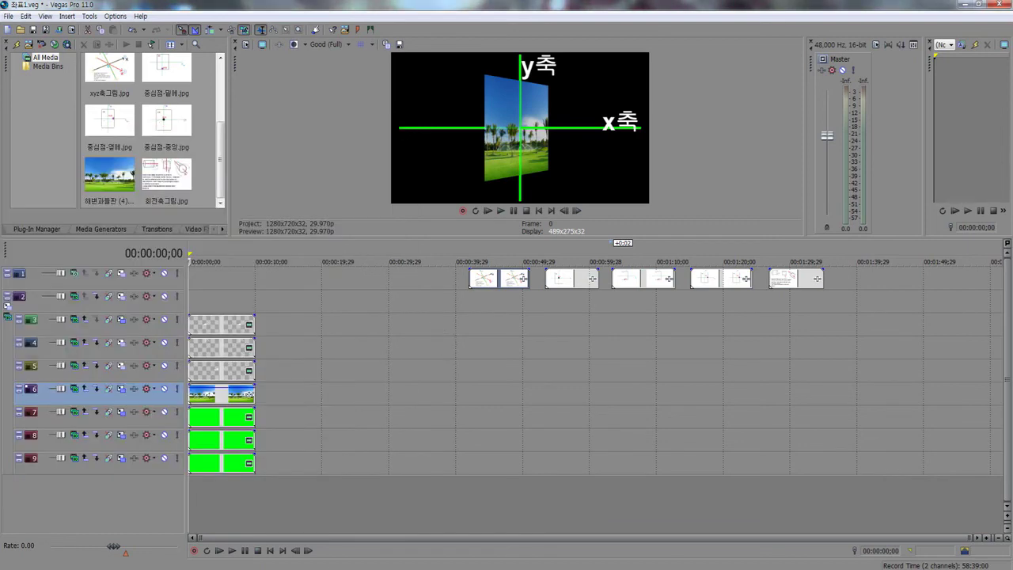
# Switch to the untitled project and add a yellow solid color clip at the start of a new track
pyautogui.moveTo(243, 564)
pyautogui.moveTo(237, 535)
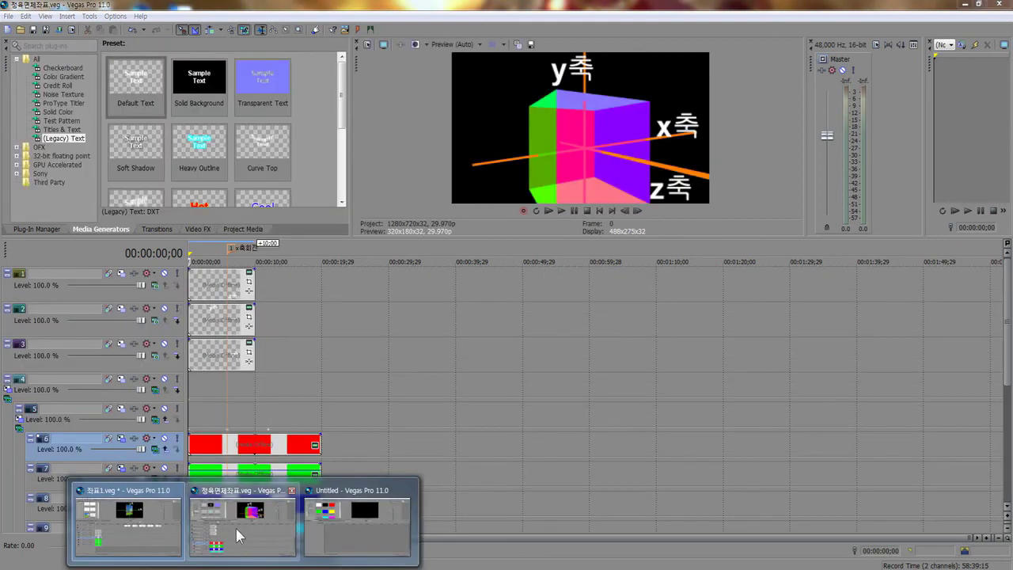
pyautogui.click(238, 535)
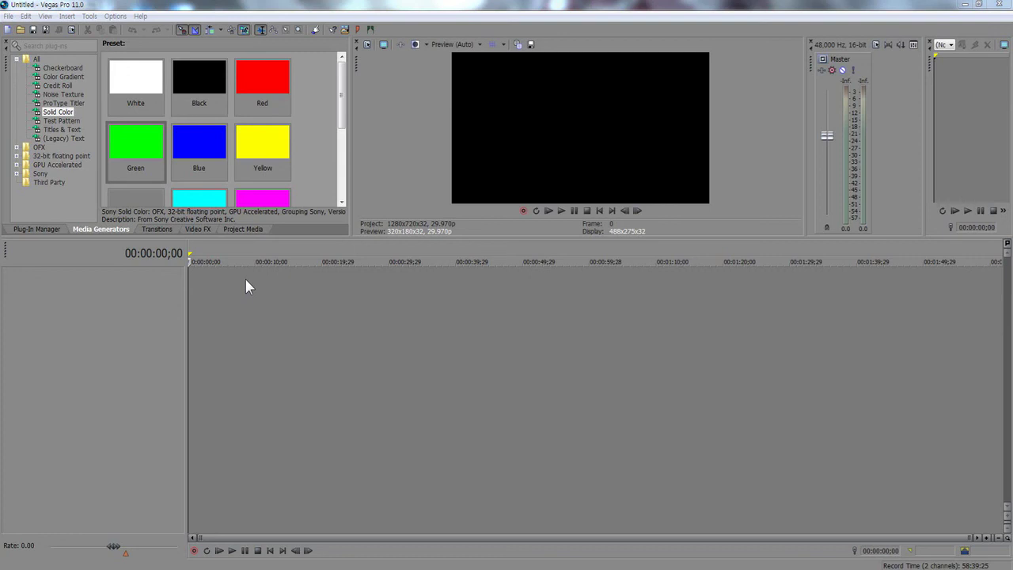
pyautogui.moveTo(342, 115)
pyautogui.mouseDown()
pyautogui.moveTo(342, 167)
pyautogui.moveTo(342, 101)
pyautogui.mouseUp()
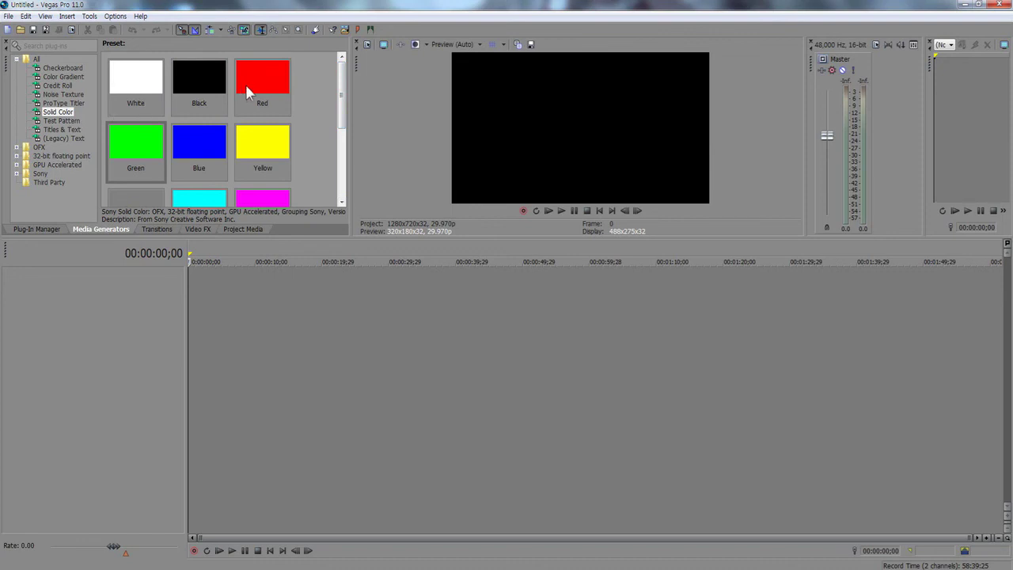
pyautogui.moveTo(262, 151); pyautogui.dragTo(189, 295)
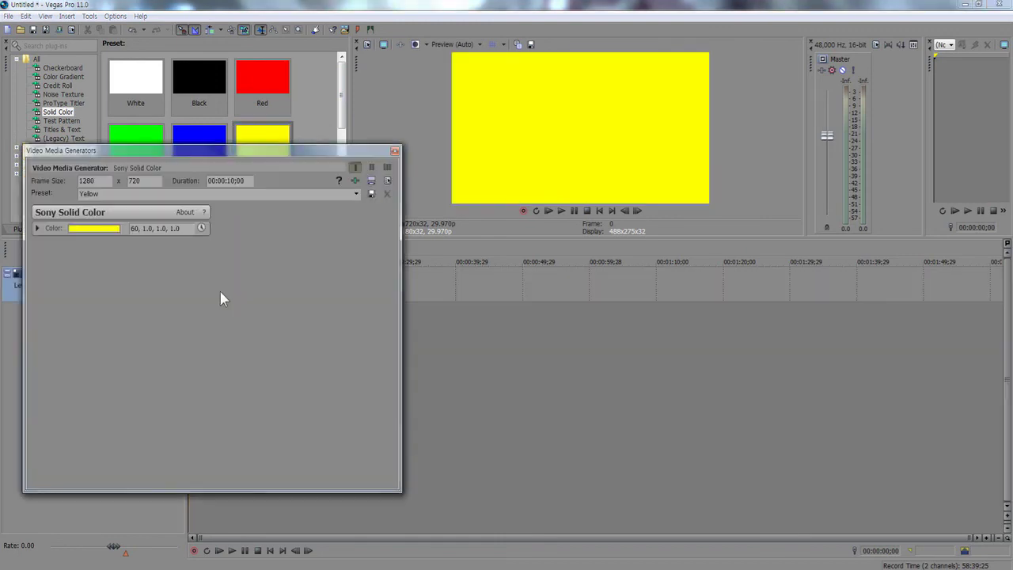
pyautogui.click(395, 151)
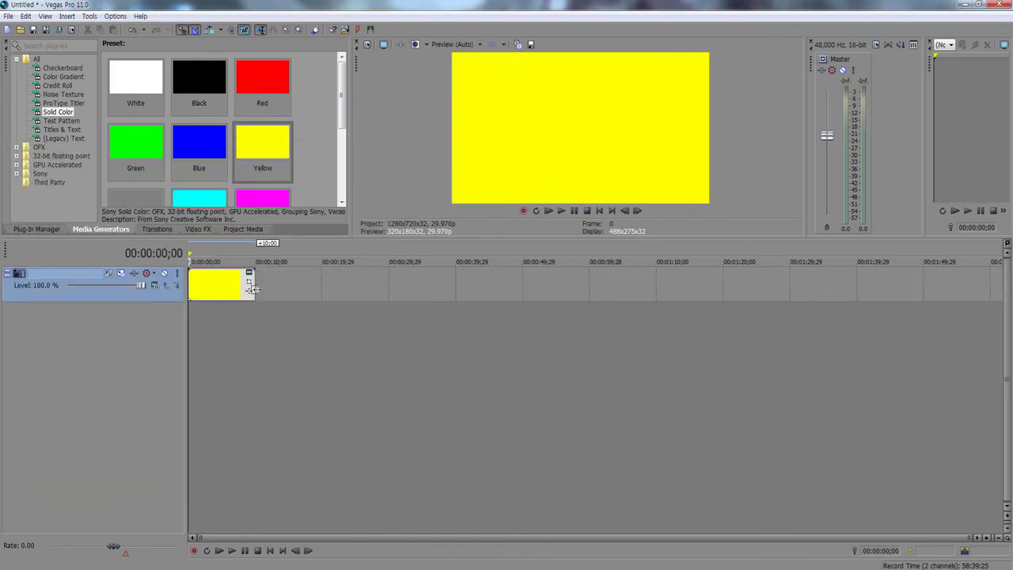
# Insert a video track above the yellow track as its parent and set it to 3D Source Alpha compositing
pyautogui.rightClick(282, 289)
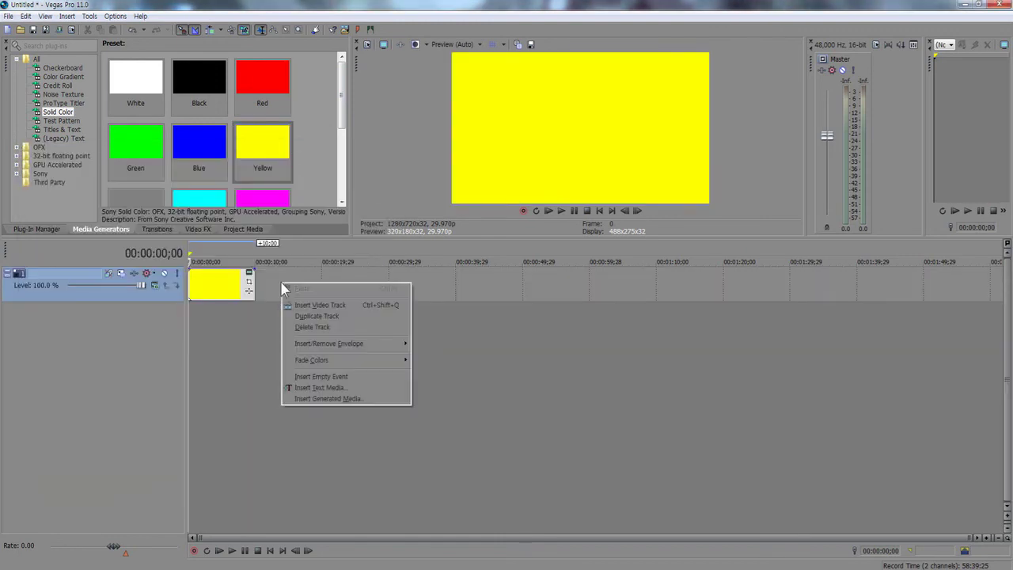
pyautogui.click(313, 306)
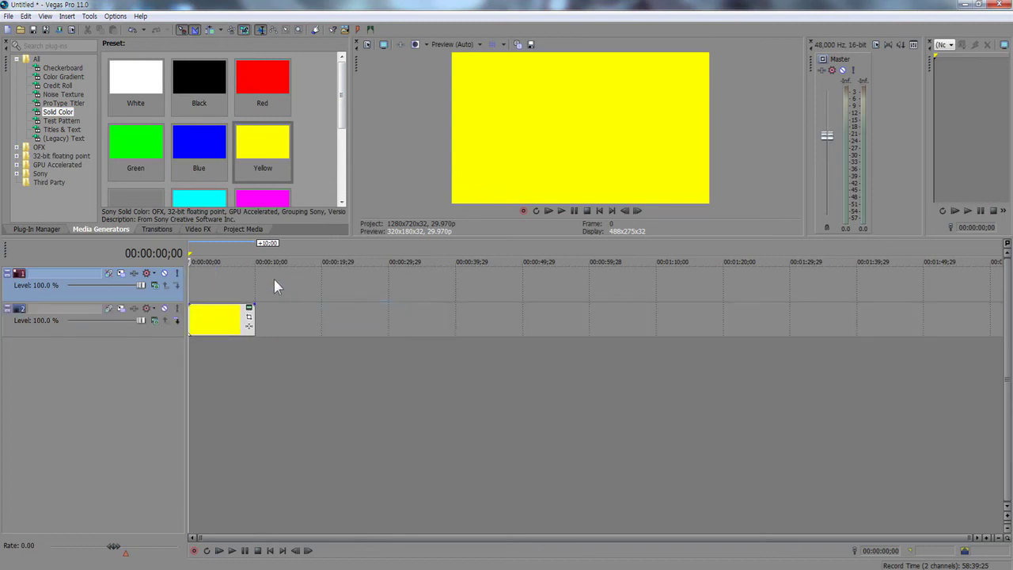
pyautogui.click(155, 320)
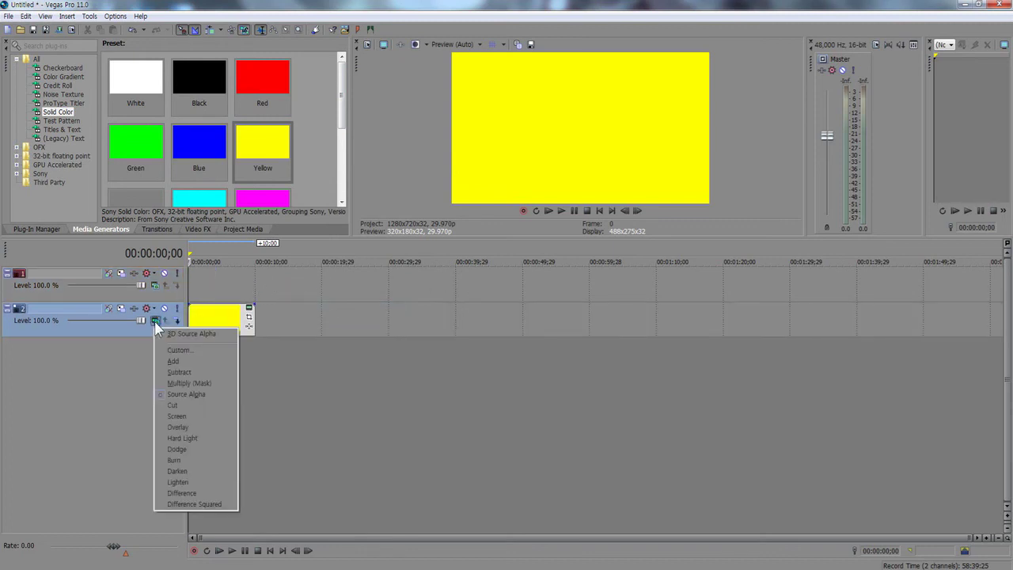
pyautogui.click(158, 300)
pyautogui.click(155, 286)
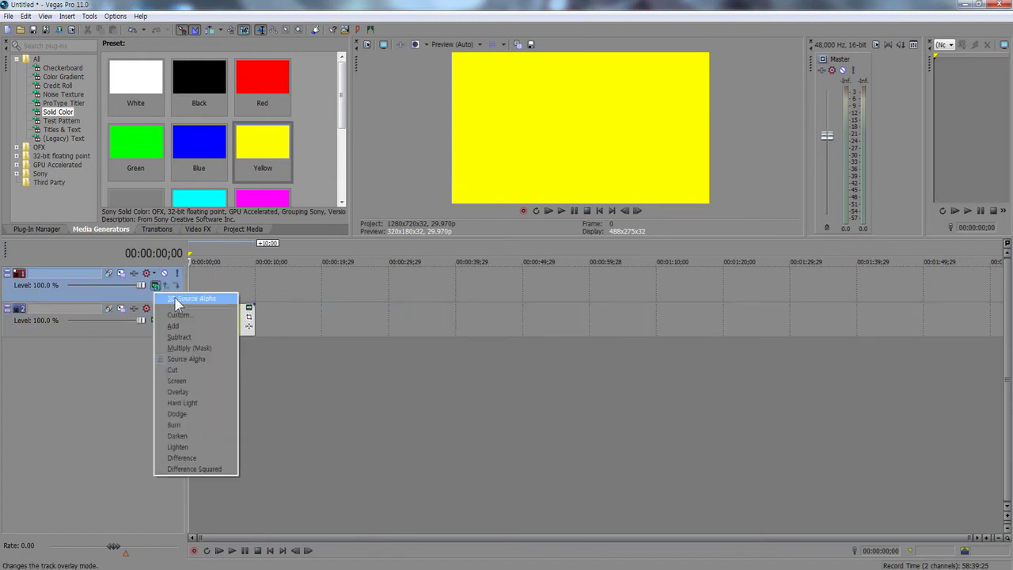
pyautogui.click(166, 297)
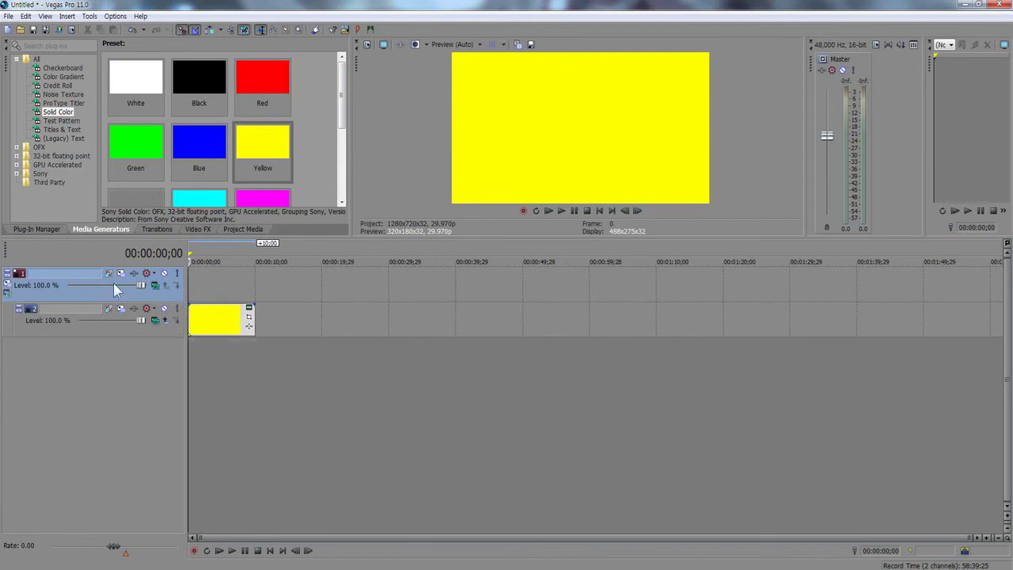
pyautogui.click(8, 293)
pyautogui.click(31, 307)
# Set the width and height of the yellow track 2 to 500 in Track Motion and close the window
pyautogui.click(108, 308)
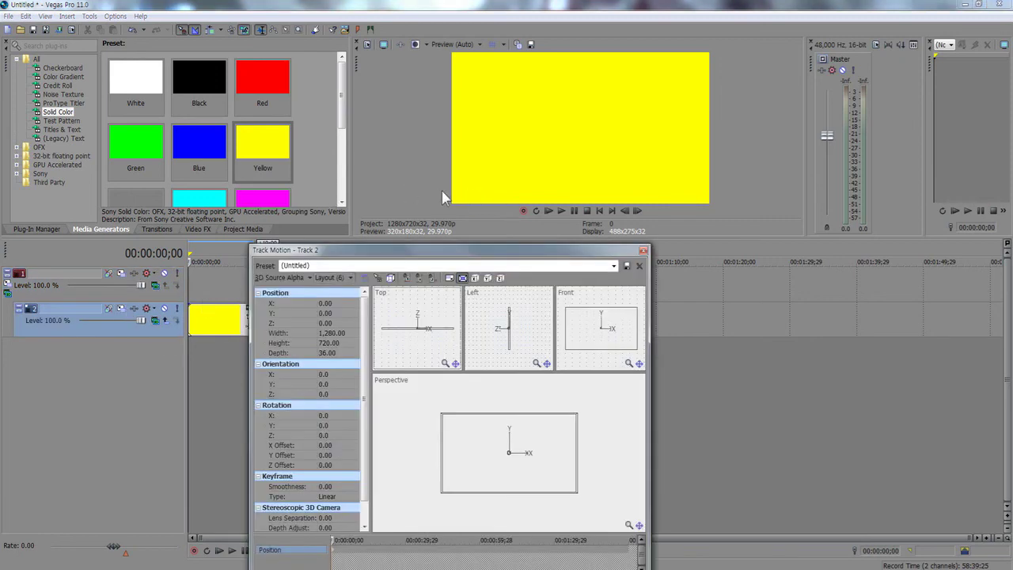
pyautogui.click(345, 333)
pyautogui.write('500')
pyautogui.press('Return')
pyautogui.click(348, 343)
pyautogui.write('500')
pyautogui.press('Return')
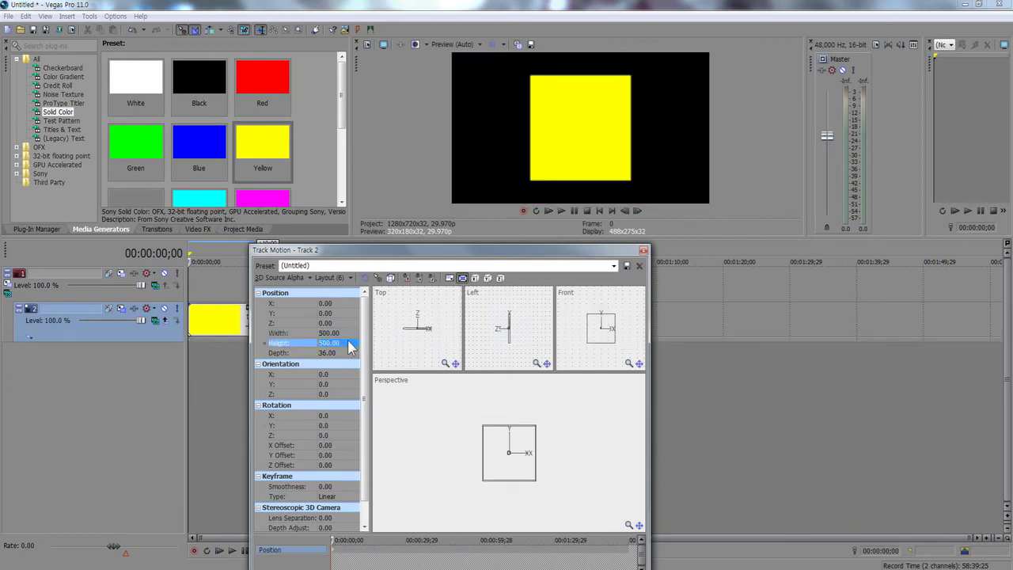
pyautogui.click(643, 250)
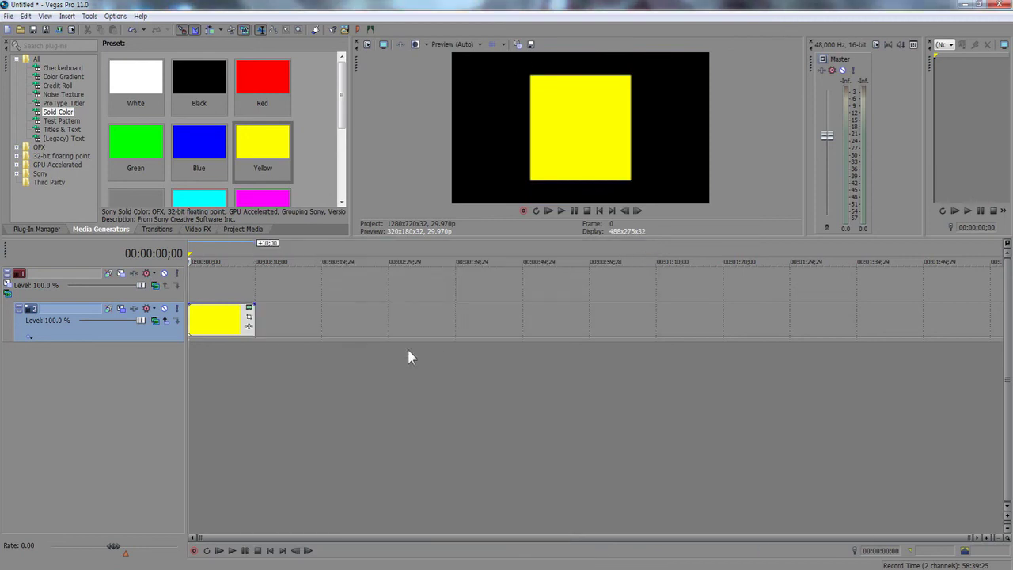
# Push track 1 back along Z in Parent Track Motion, trying 500 before setting 1,000, and close the window
pyautogui.click(7, 292)
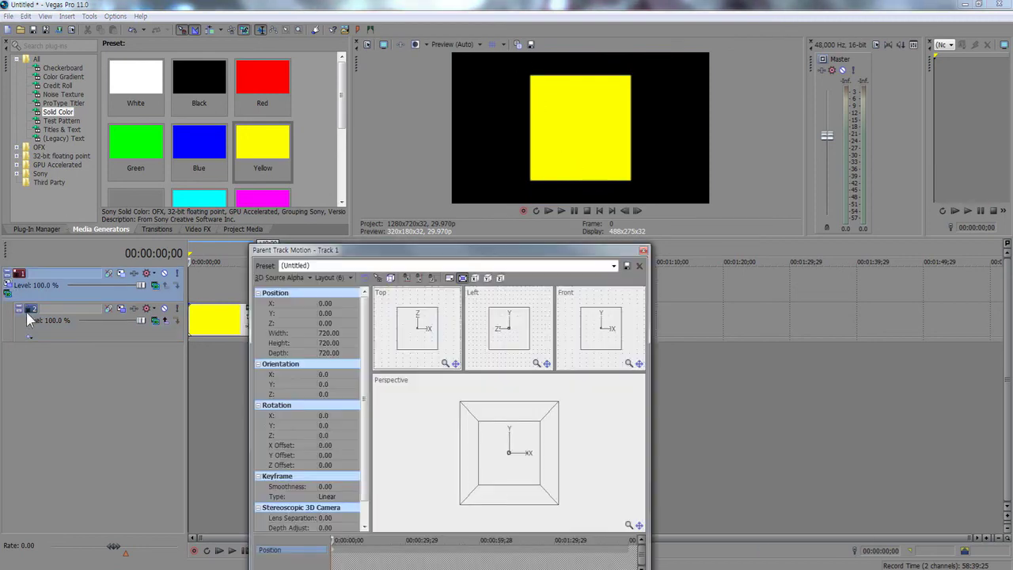
pyautogui.click(337, 322)
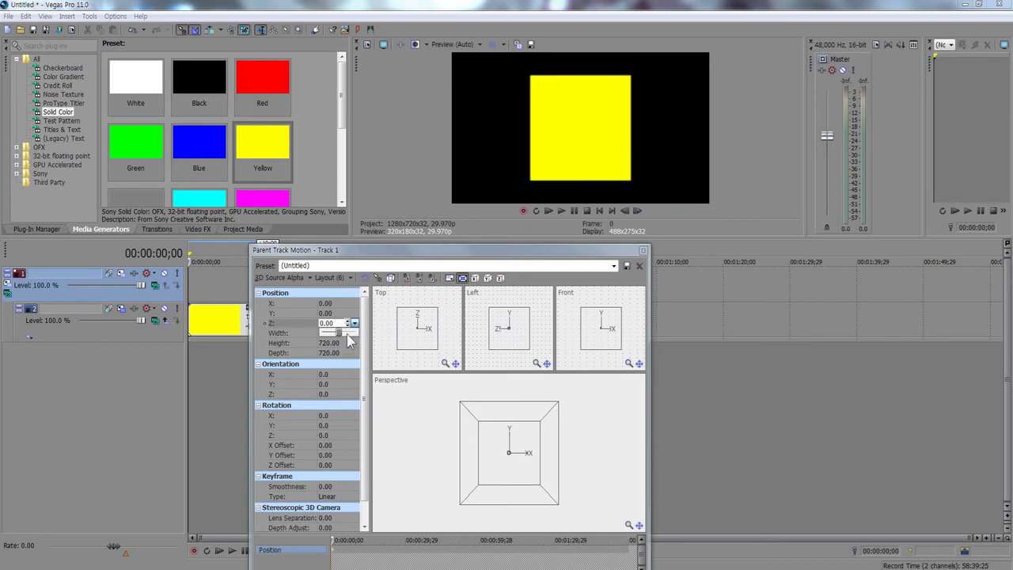
pyautogui.scroll(5, 348, 339)
pyautogui.scroll(5, 348, 339)
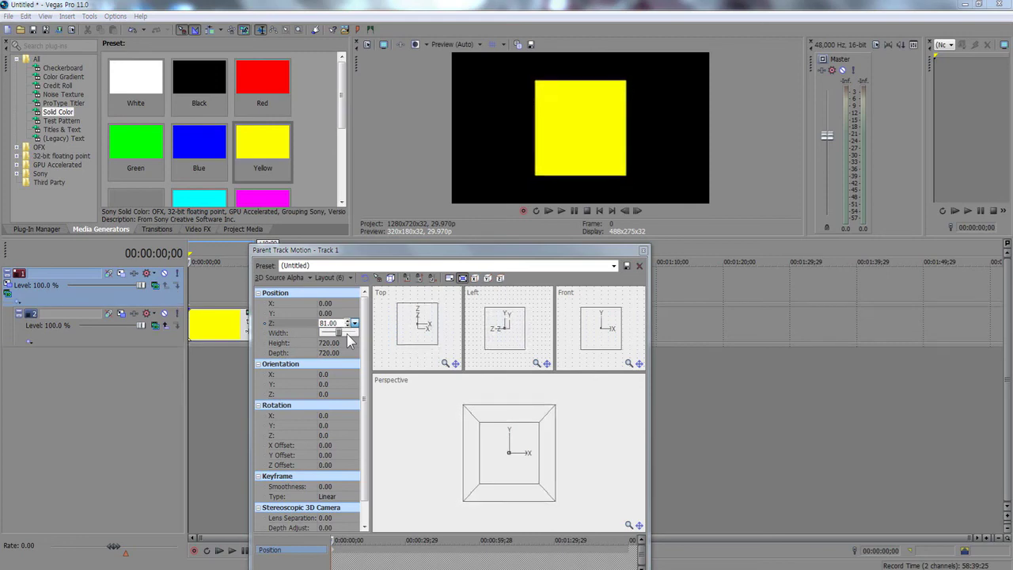
pyautogui.click(336, 323)
pyautogui.write('500')
pyautogui.press('Return')
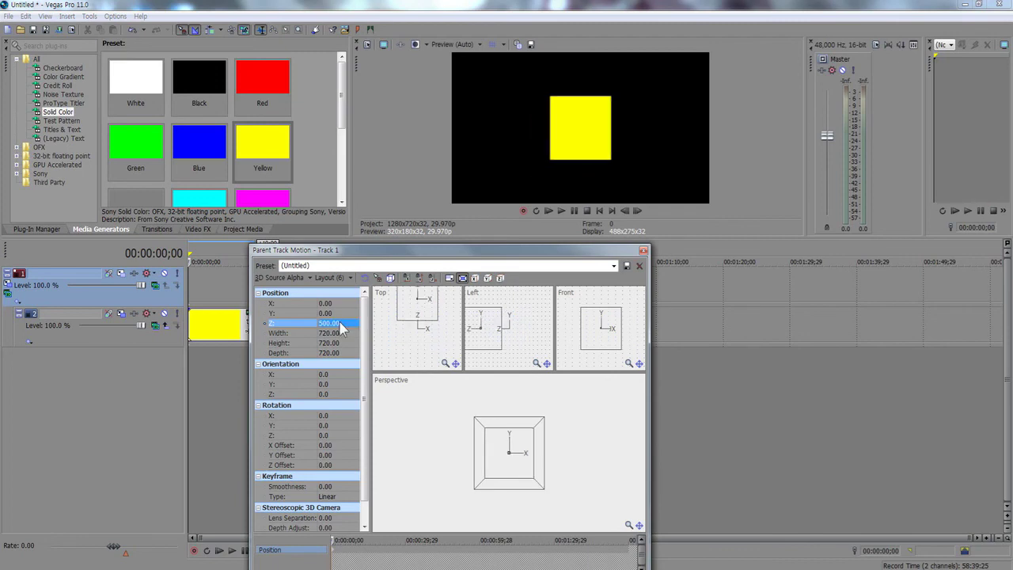
pyautogui.click(339, 323)
pyautogui.write('1,000')
pyautogui.press('Return')
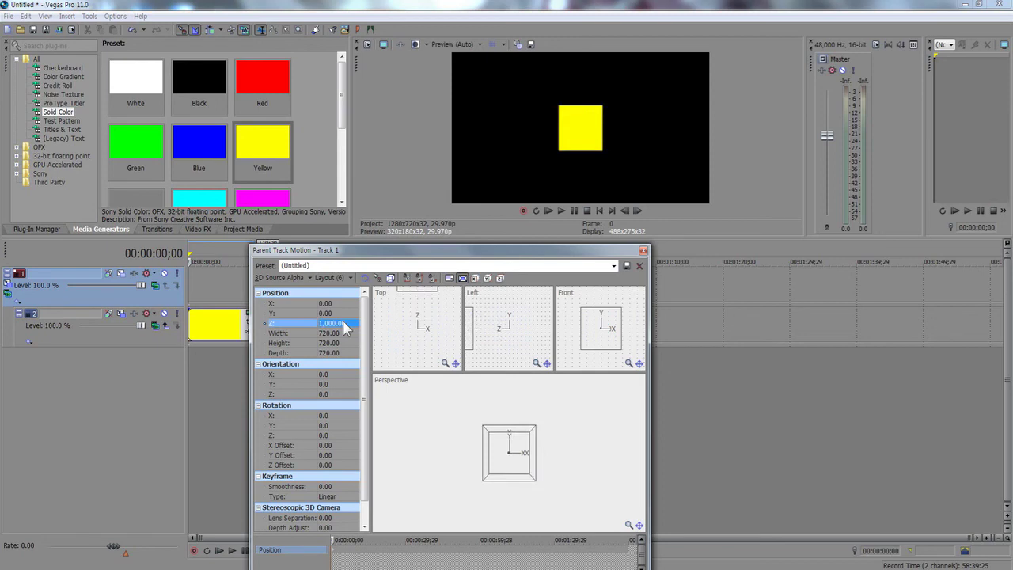
pyautogui.click(643, 250)
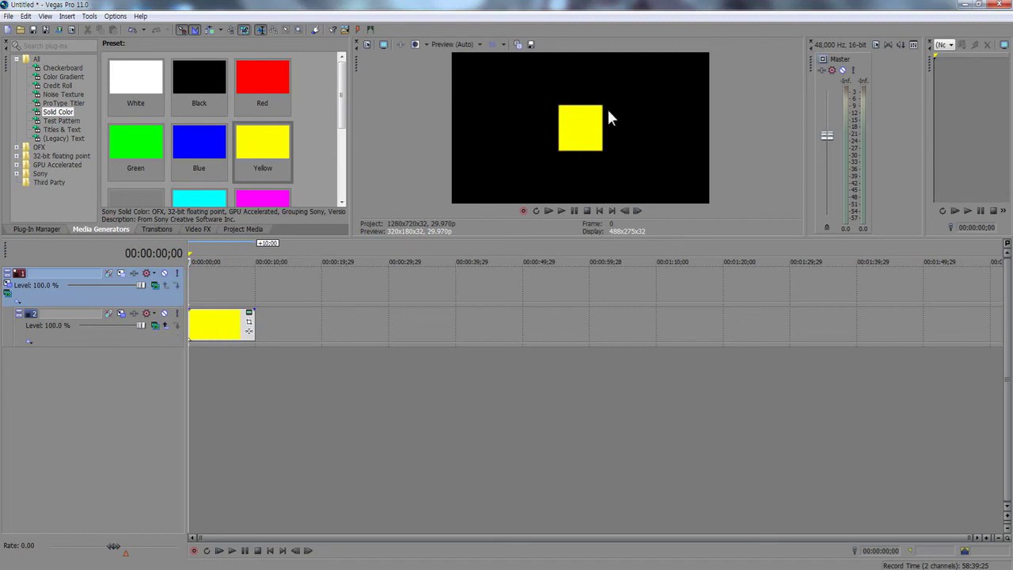
# Duplicate the yellow track and replace track 2's yellow clip with a red solid color clip at the project start
pyautogui.rightClick(140, 337)
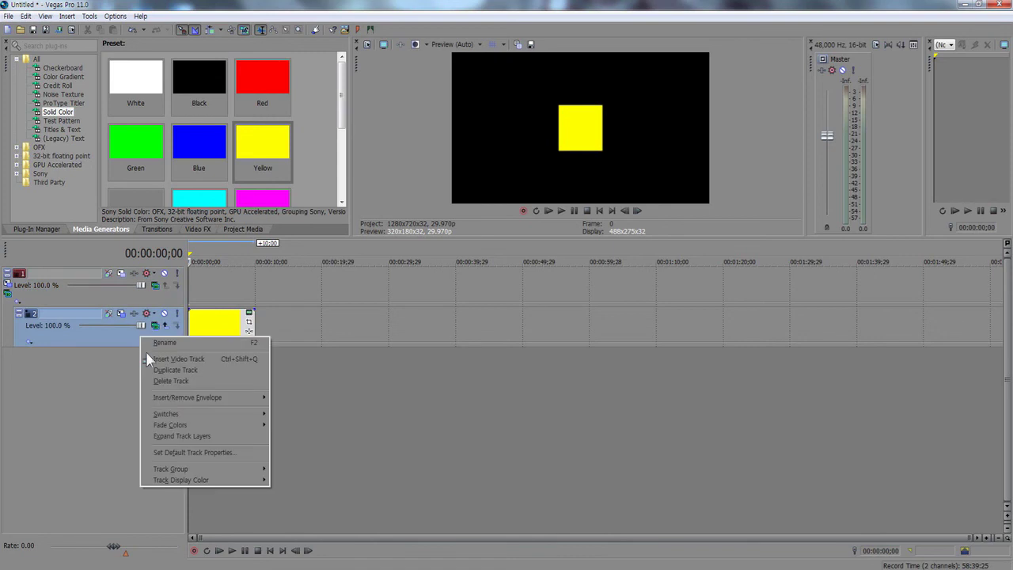
pyautogui.click(172, 370)
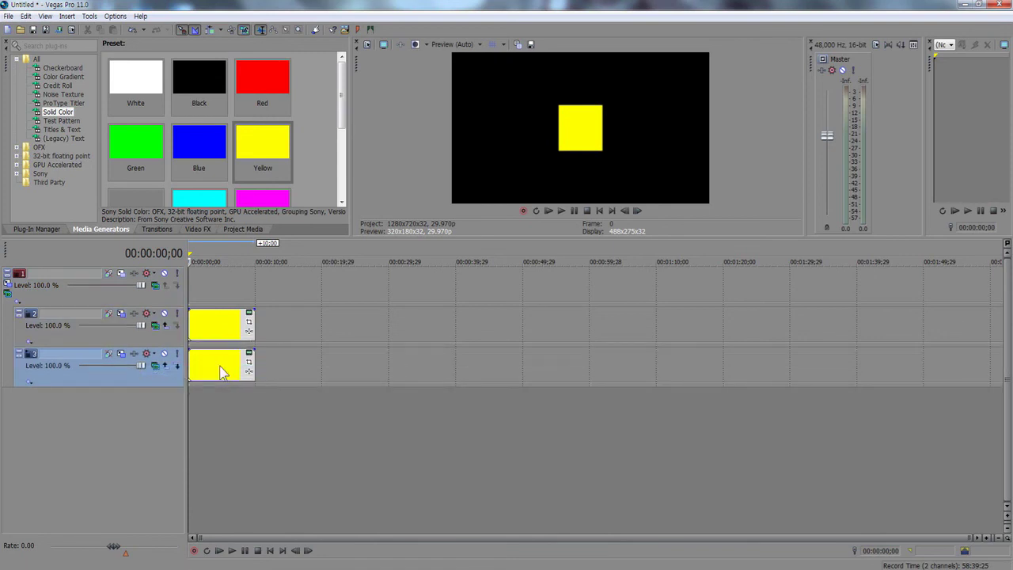
pyautogui.moveTo(220, 329); pyautogui.dragTo(542, 327)
pyautogui.moveTo(269, 109); pyautogui.dragTo(275, 320)
pyautogui.moveTo(197, 319); pyautogui.dragTo(193, 319)
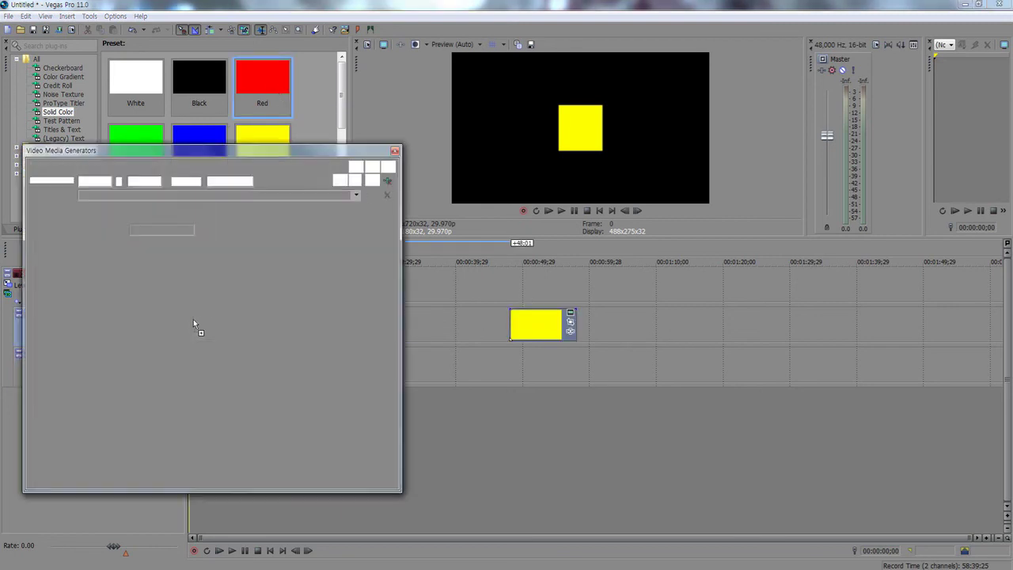
pyautogui.click(395, 150)
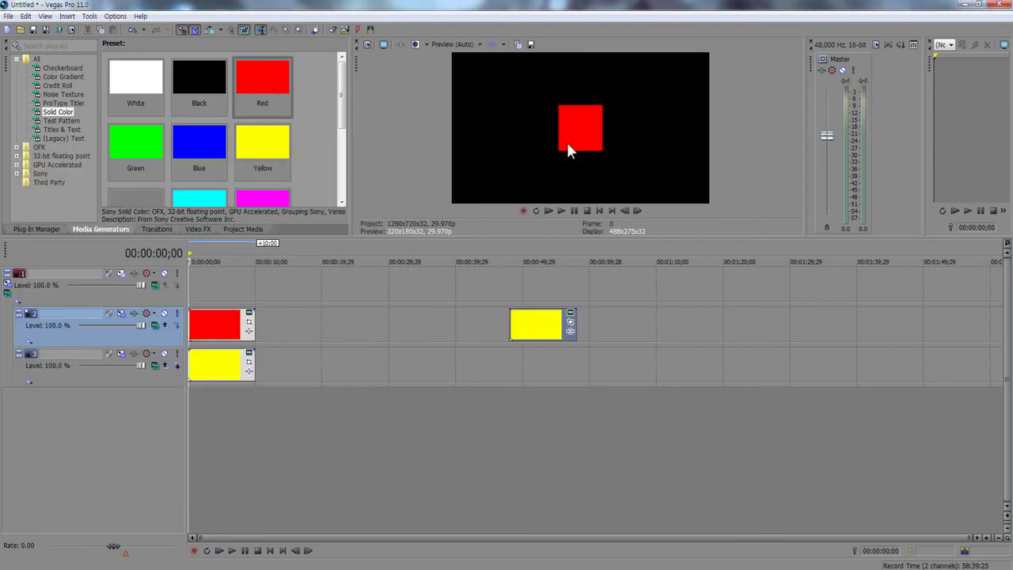
pyautogui.click(534, 341)
pyautogui.press('Delete')
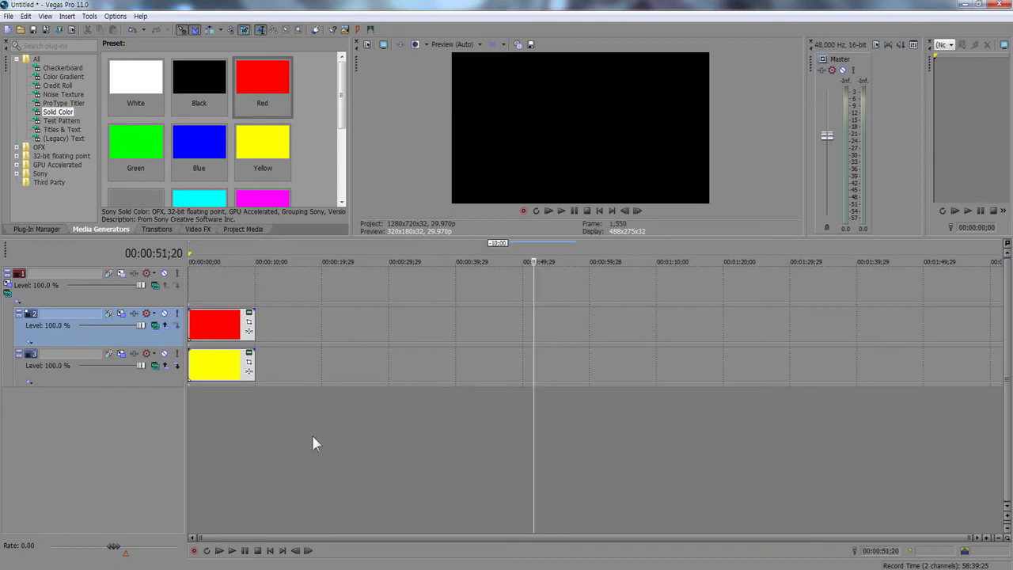
pyautogui.click(270, 550)
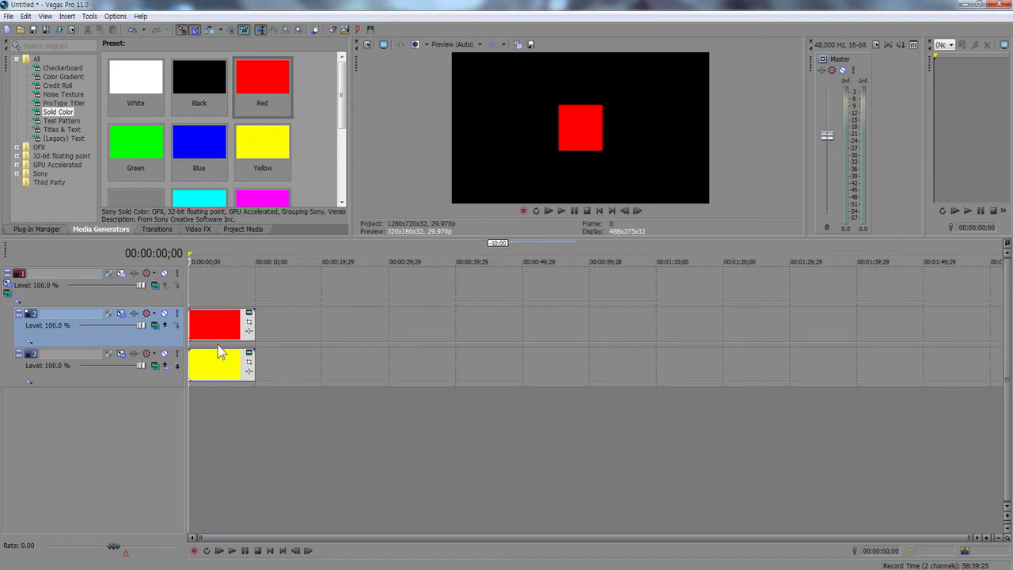
# Vary track 2's Z position between -4 and 3 in Track Motion to compare its depth with track 3, and return it to 0
pyautogui.click(121, 314)
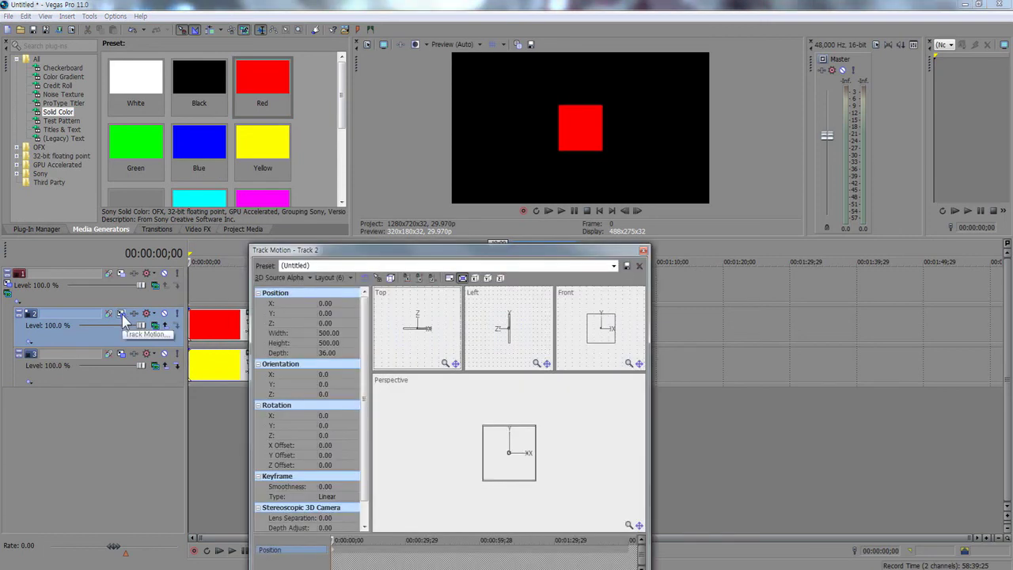
pyautogui.click(338, 323)
pyautogui.click(354, 324)
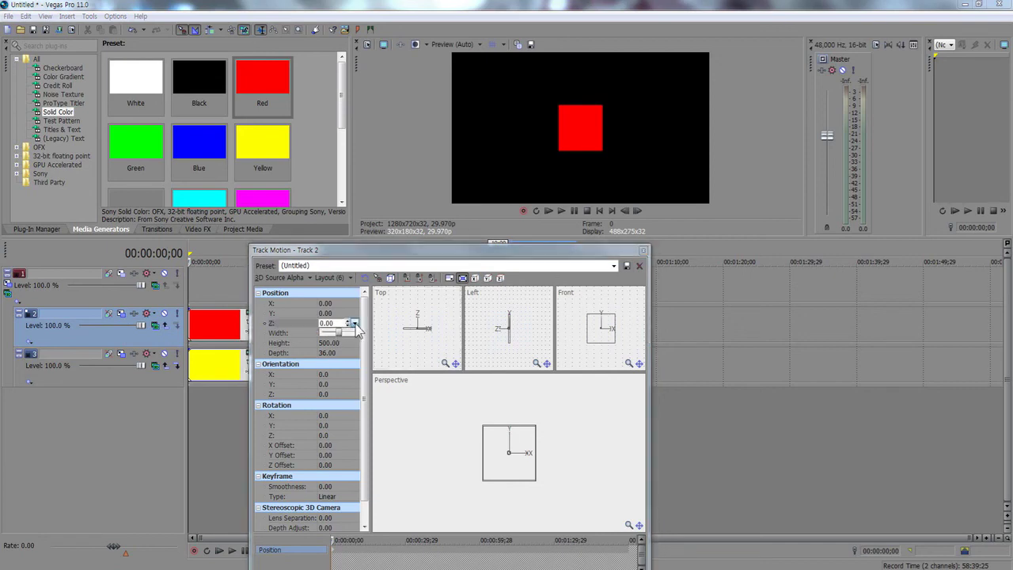
pyautogui.scroll(-4, 354, 323)
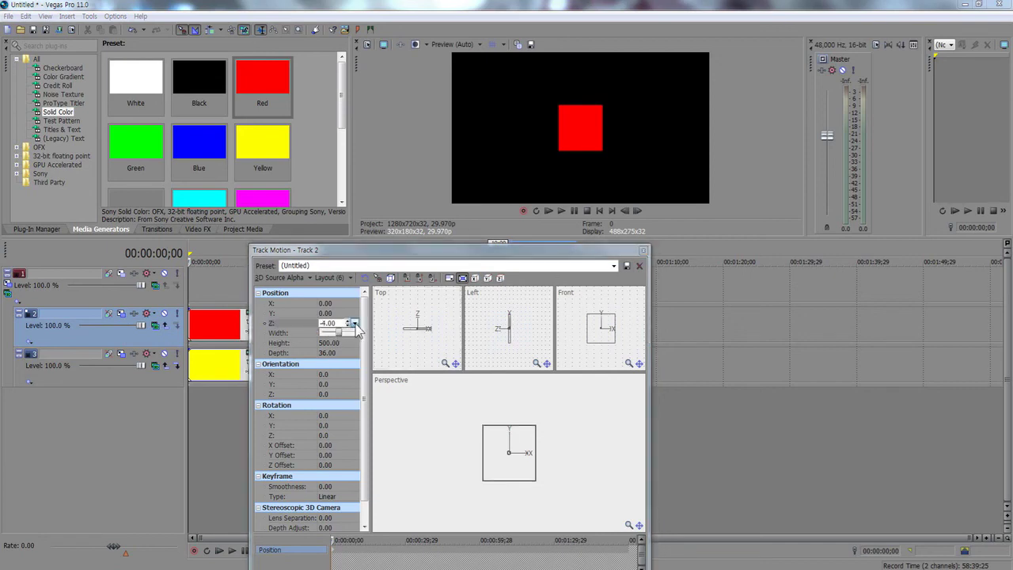
pyautogui.scroll(7, 356, 329)
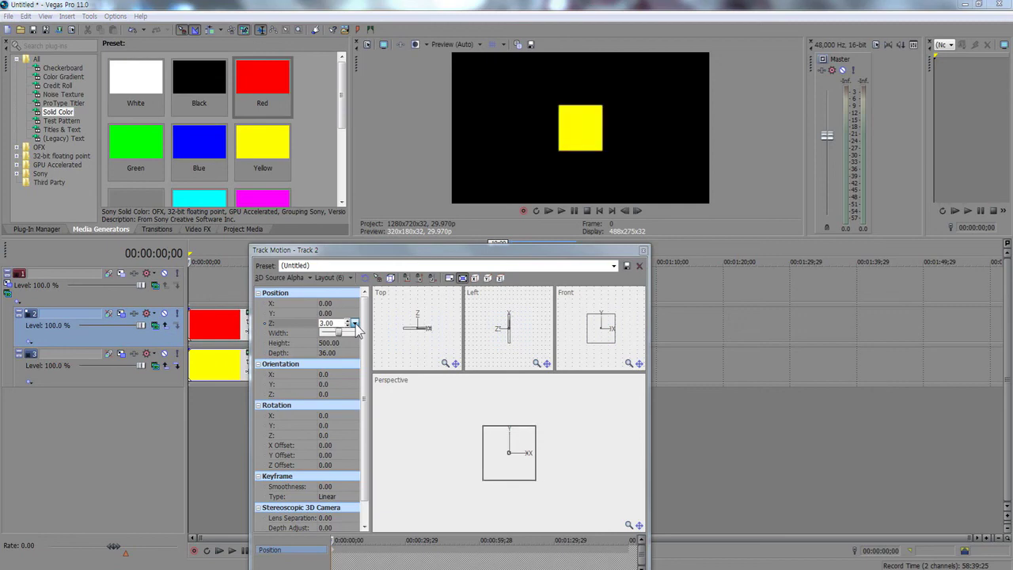
pyautogui.click(348, 327)
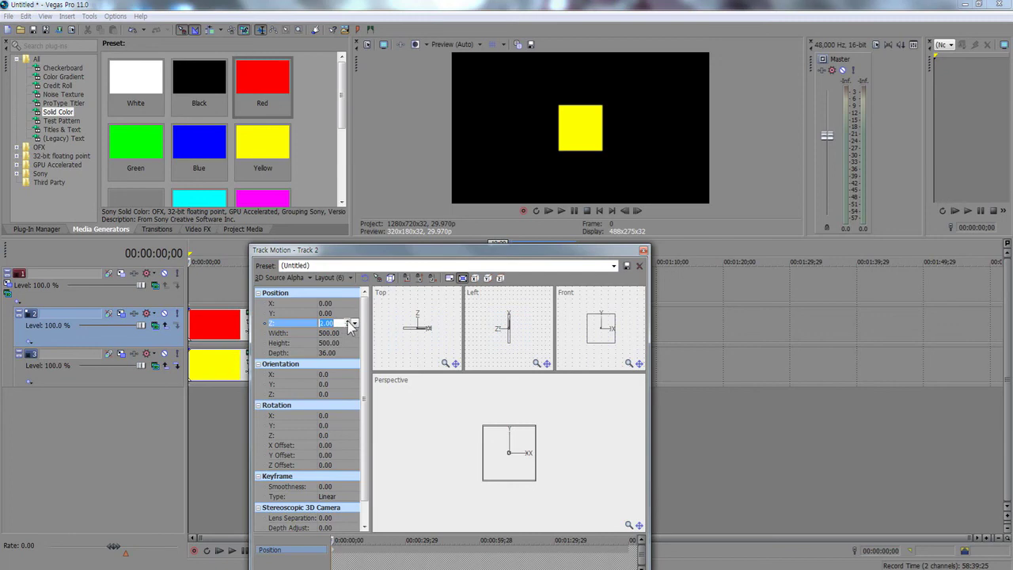
pyautogui.click(348, 328)
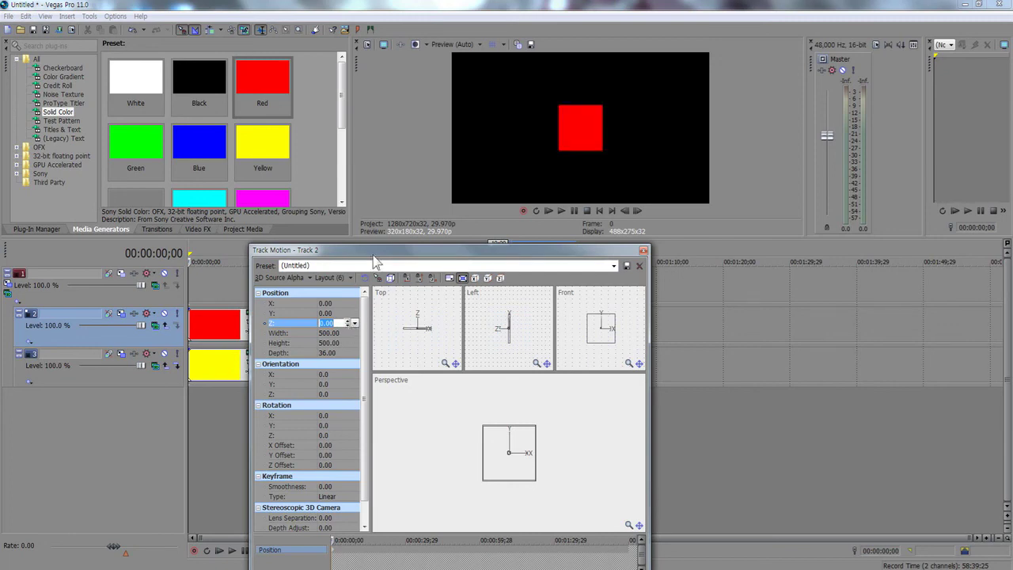
# Raise track 2's Z position to 1, reset it to 0, and close Track Motion
pyautogui.moveTo(374, 255); pyautogui.dragTo(471, 258)
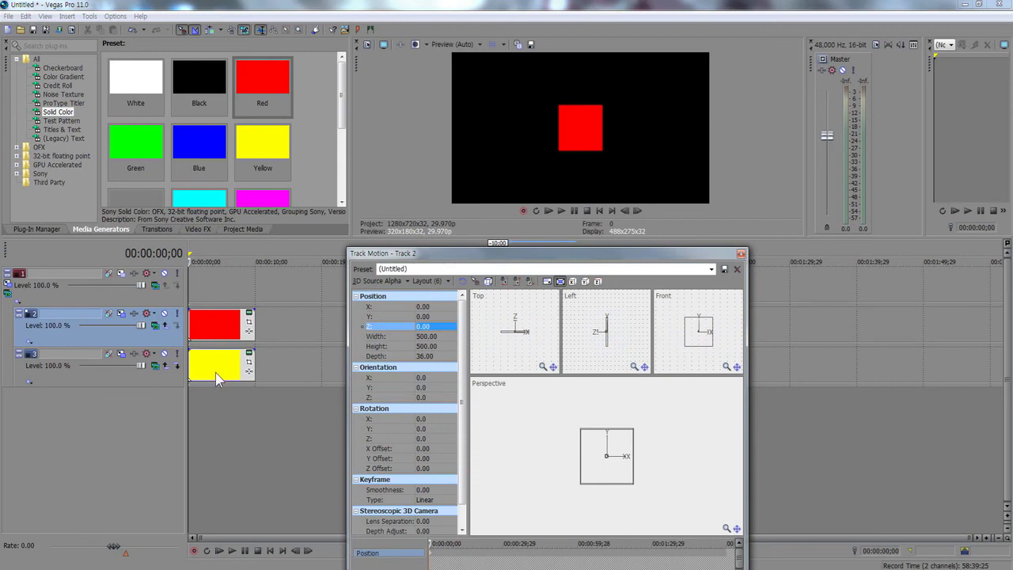
pyautogui.click(447, 327)
pyautogui.click(447, 326)
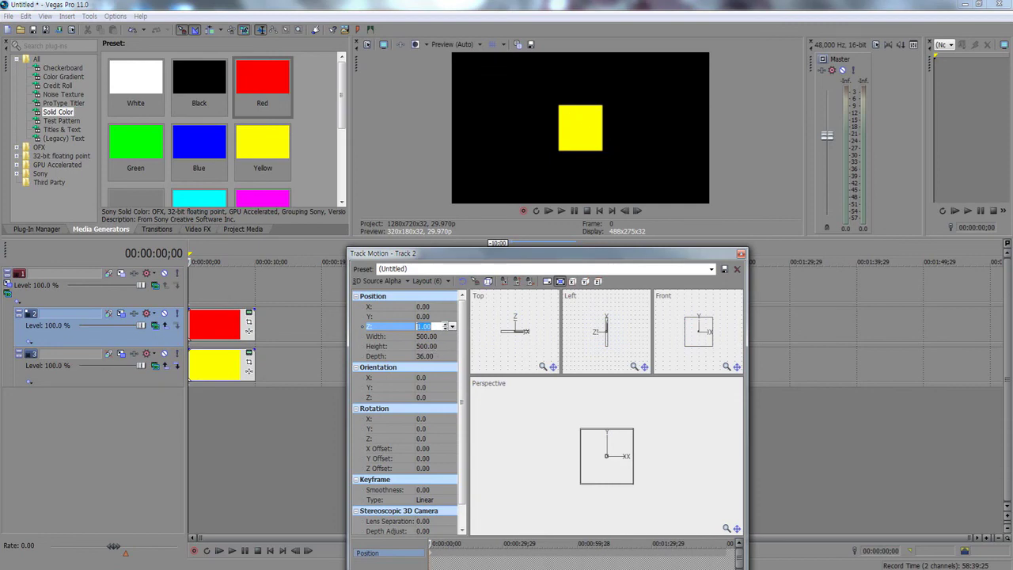
pyautogui.write('0')
pyautogui.press('Return')
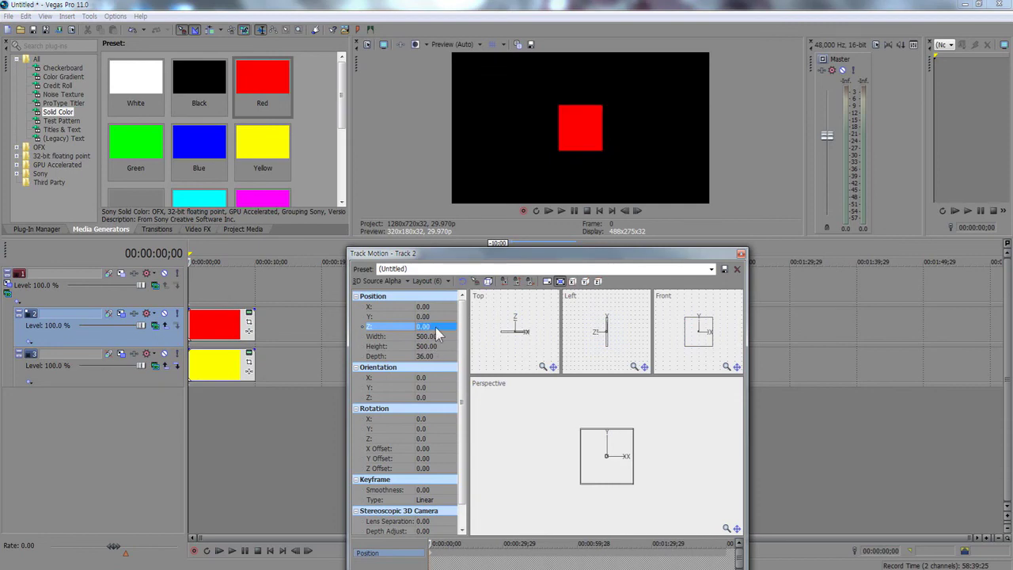
pyautogui.click(741, 254)
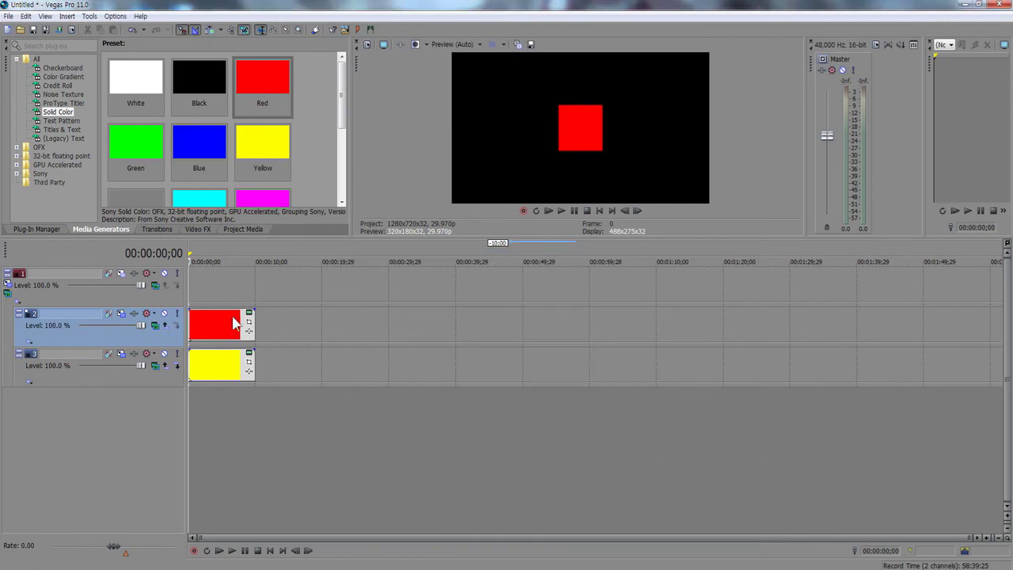
# Set the red track 2's X position to -500 in Track Motion and close the window
pyautogui.click(121, 314)
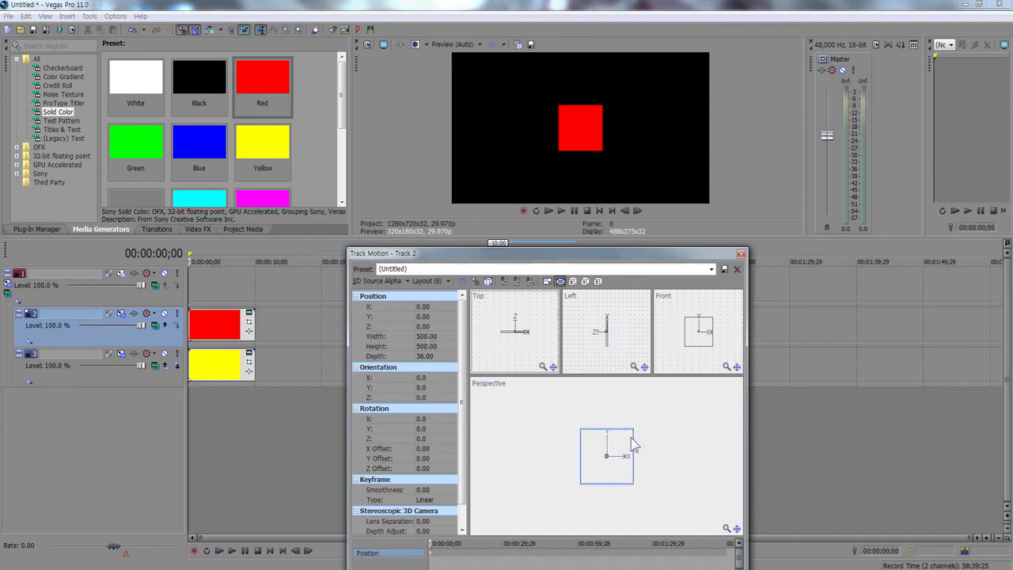
pyautogui.moveTo(565, 256); pyautogui.dragTo(546, 225)
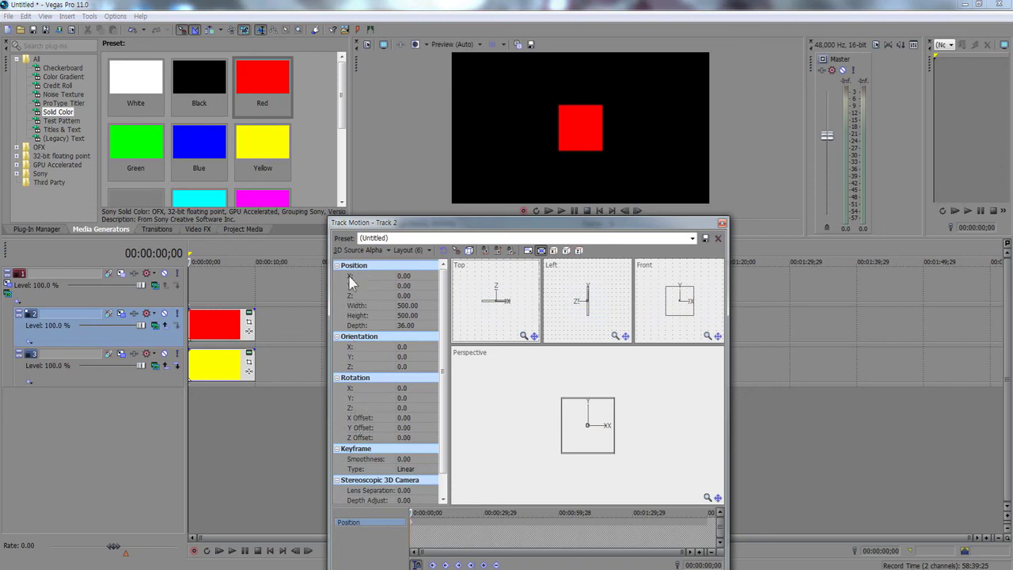
pyautogui.click(404, 277)
pyautogui.write('-')
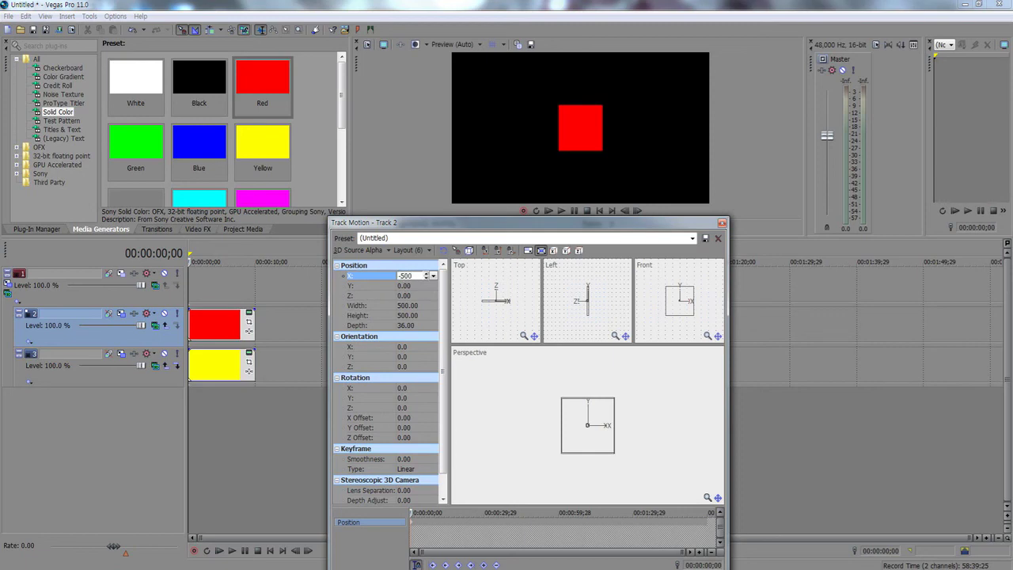
pyautogui.write('500')
pyautogui.press('Return')
pyautogui.click(722, 224)
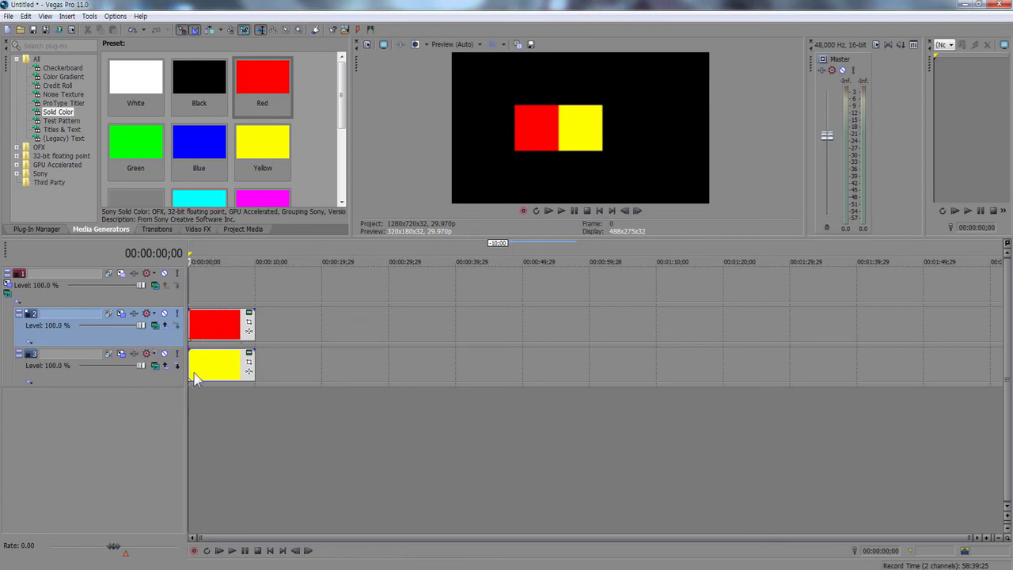
# Duplicate yellow track 3, move its yellow clip further along the timeline, and put a blue solid color clip at the project start instead
pyautogui.rightClick(147, 380)
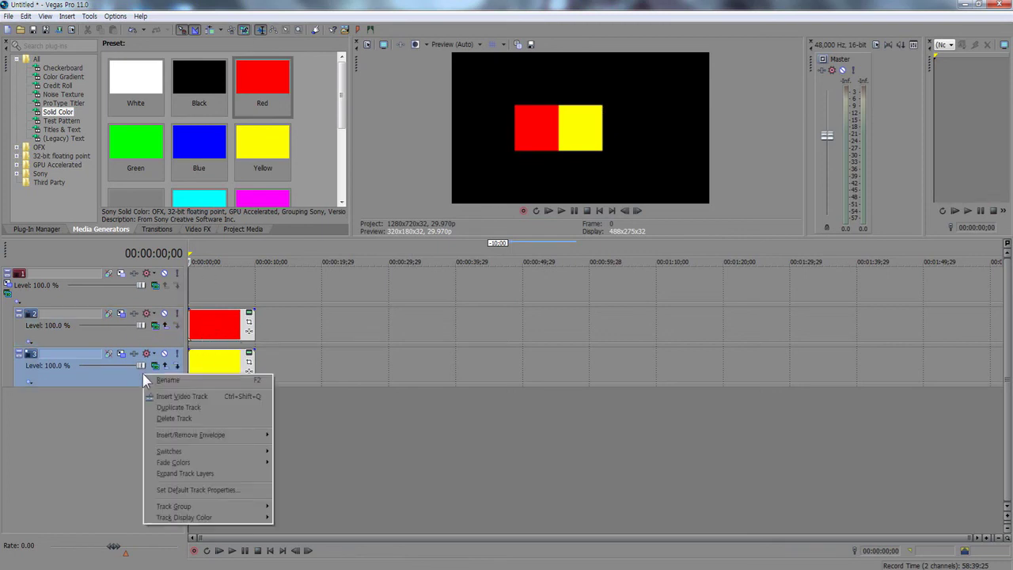
pyautogui.click(167, 407)
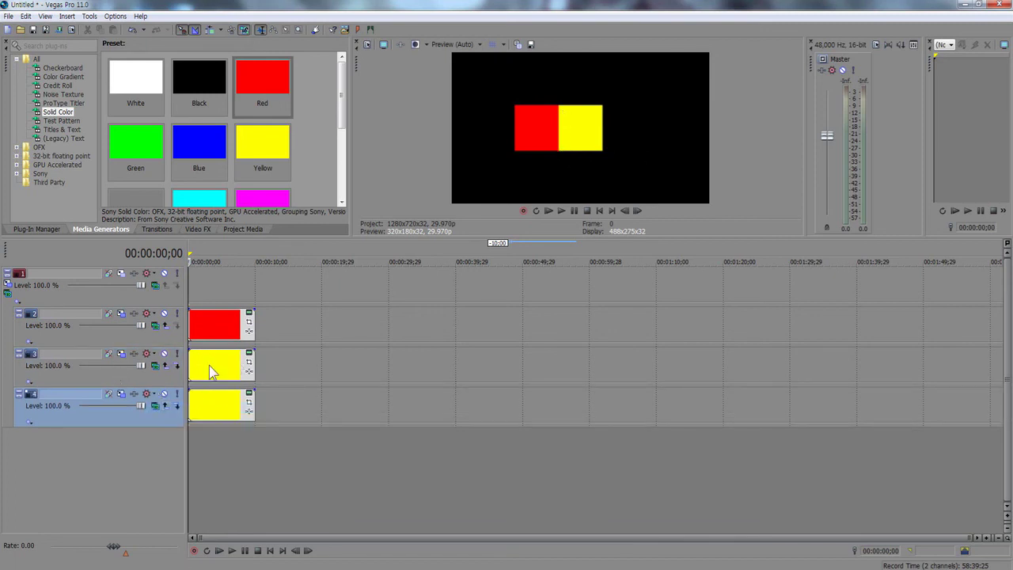
pyautogui.moveTo(212, 372); pyautogui.dragTo(515, 367)
pyautogui.moveTo(181, 154); pyautogui.dragTo(288, 426)
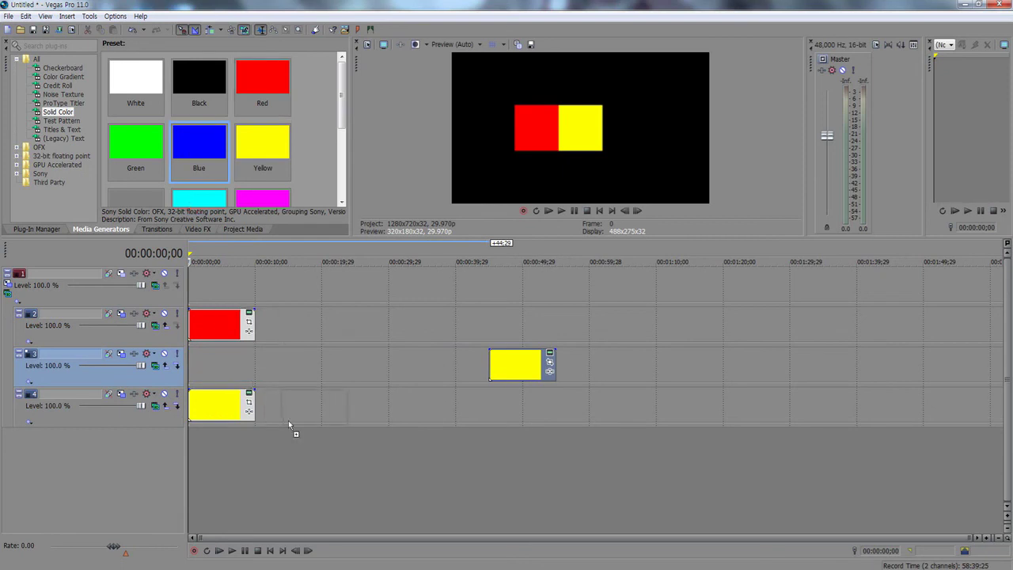
pyautogui.moveTo(199, 376); pyautogui.dragTo(200, 376)
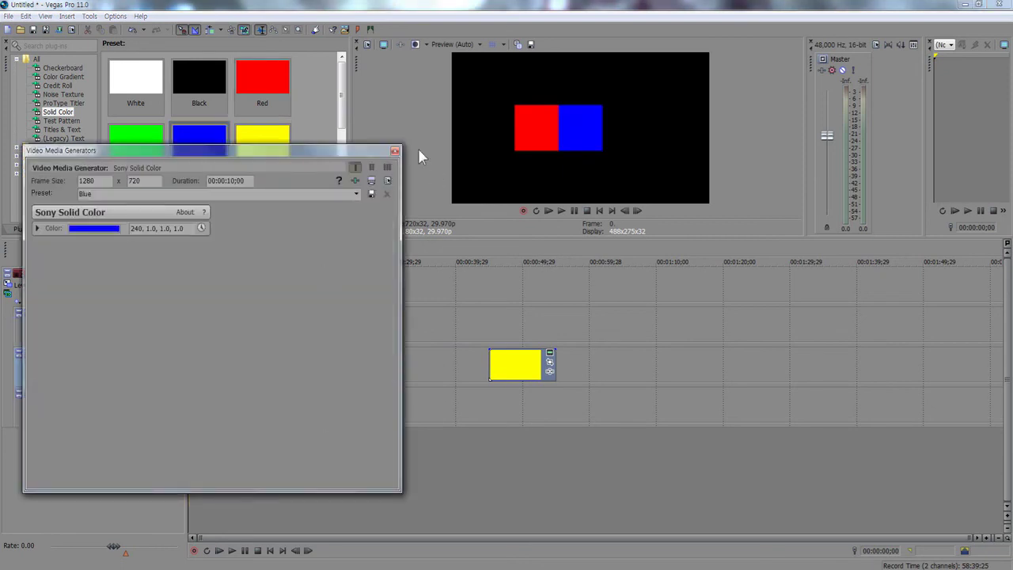
pyautogui.click(393, 153)
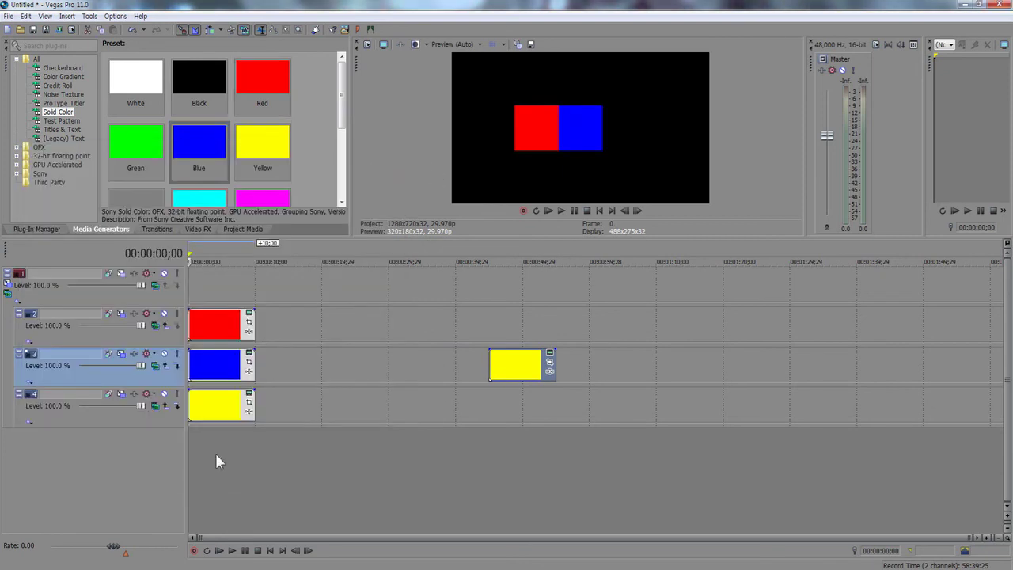
# Set the blue track 3's X position to 500 in Track Motion and close the window
pyautogui.click(123, 354)
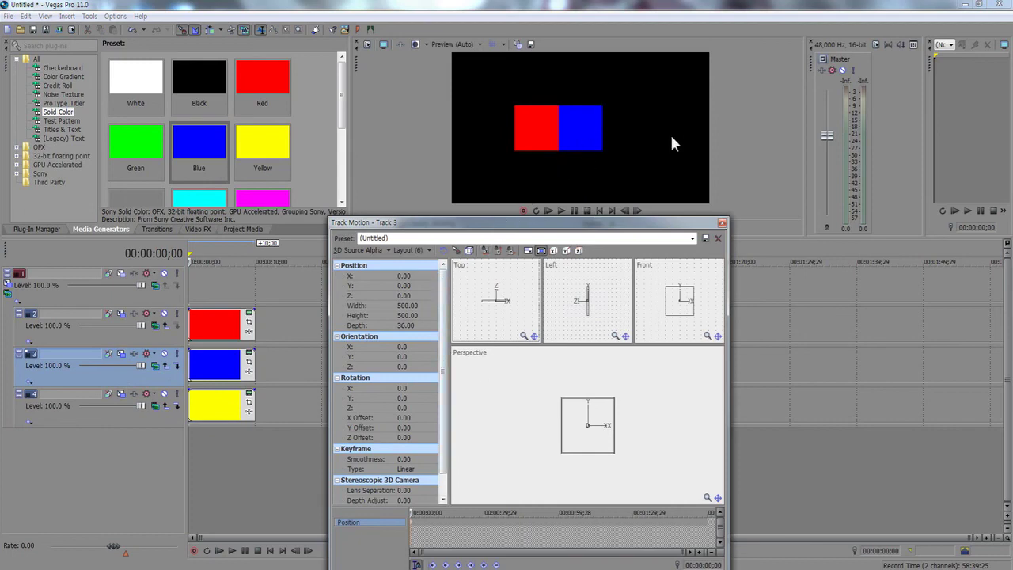
pyautogui.click(420, 276)
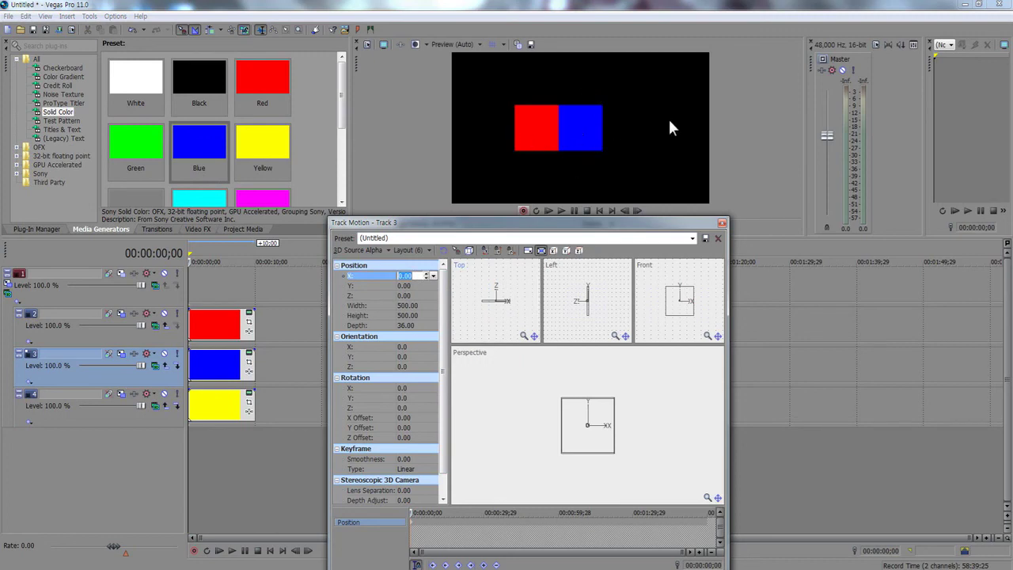
pyautogui.write('500')
pyautogui.press('Return')
pyautogui.click(722, 223)
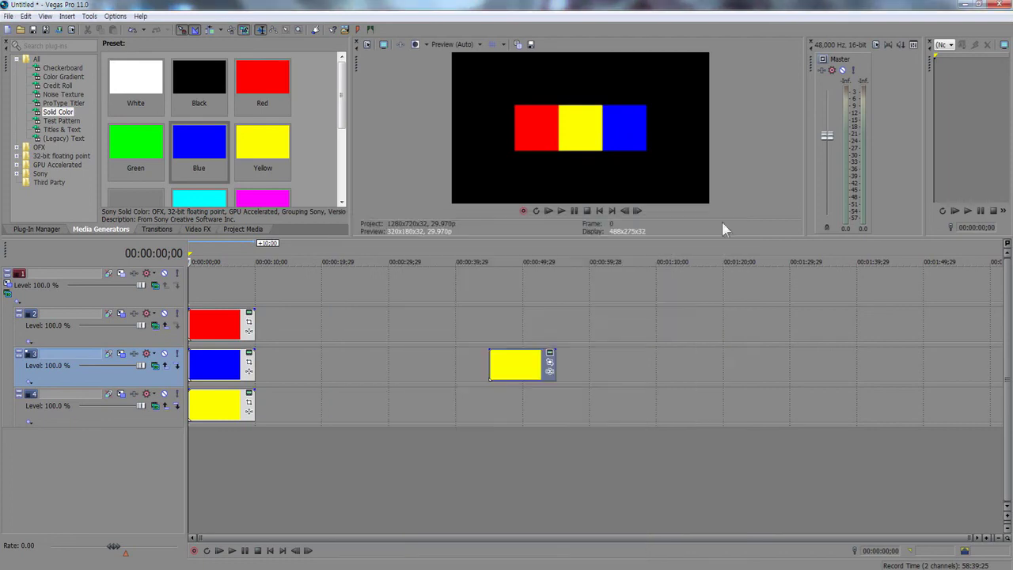
# Duplicate yellow track 4, move its yellow clip further along the timeline, and put a green solid color clip at the project start instead
pyautogui.rightClick(224, 406)
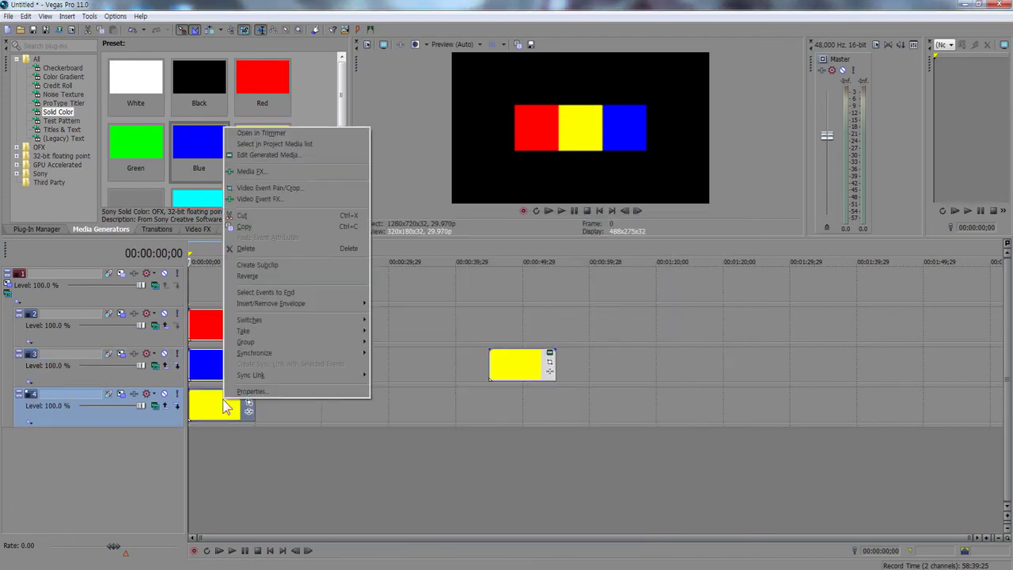
pyautogui.rightClick(137, 412)
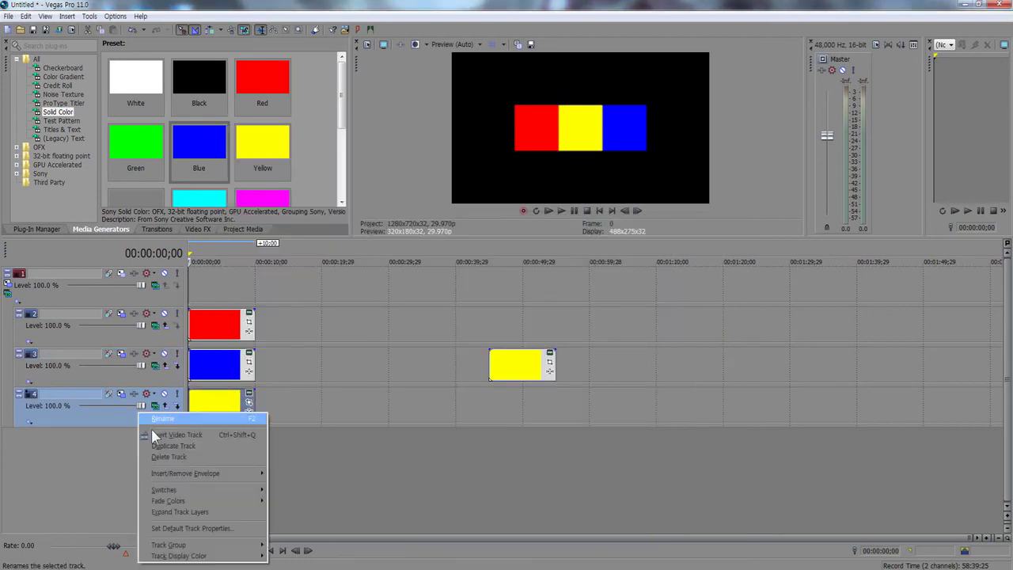
pyautogui.click(182, 444)
pyautogui.moveTo(214, 412); pyautogui.dragTo(502, 425)
pyautogui.click(221, 406)
pyautogui.click(270, 550)
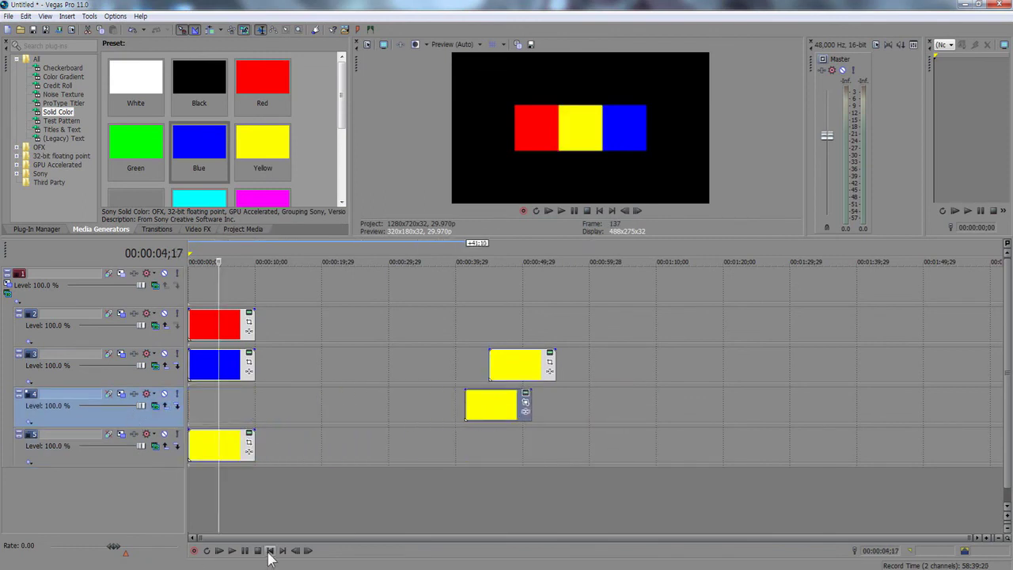
pyautogui.moveTo(135, 127); pyautogui.dragTo(197, 404)
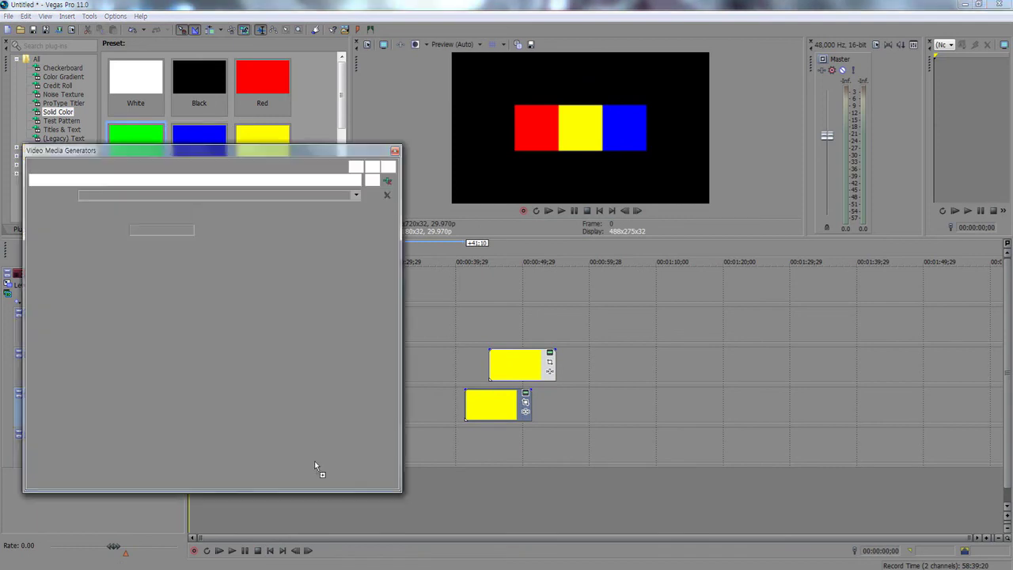
pyautogui.click(395, 151)
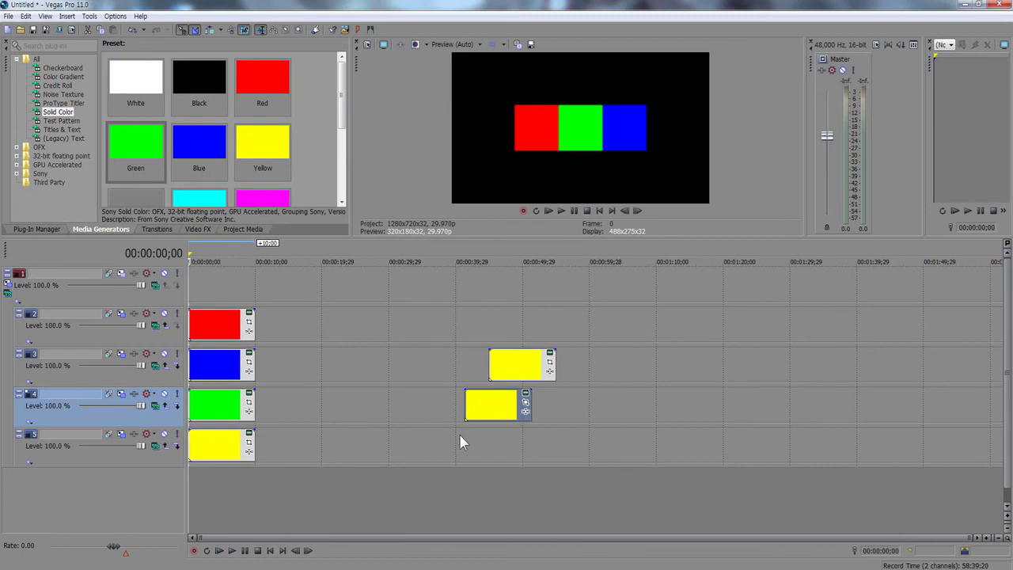
# Set the green track 4's Y position to 500 in Track Motion and close the window
pyautogui.click(121, 395)
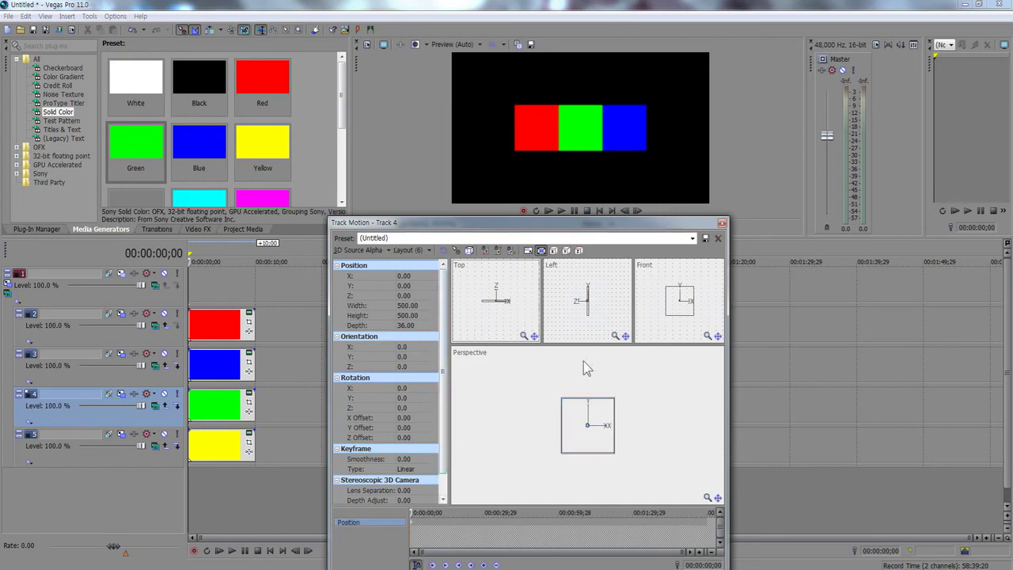
pyautogui.click(414, 285)
pyautogui.write('500')
pyautogui.press('Return')
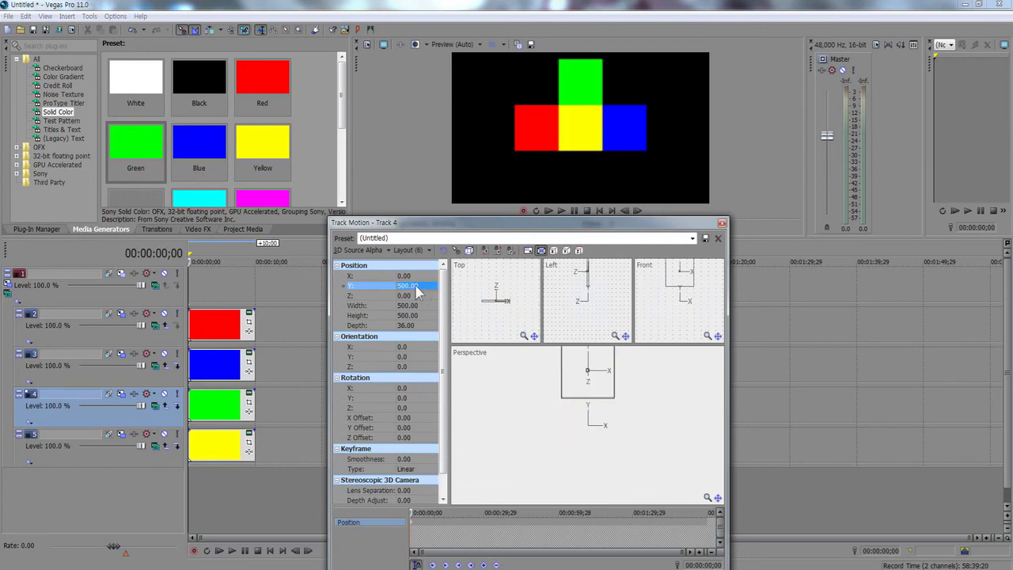
pyautogui.click(722, 224)
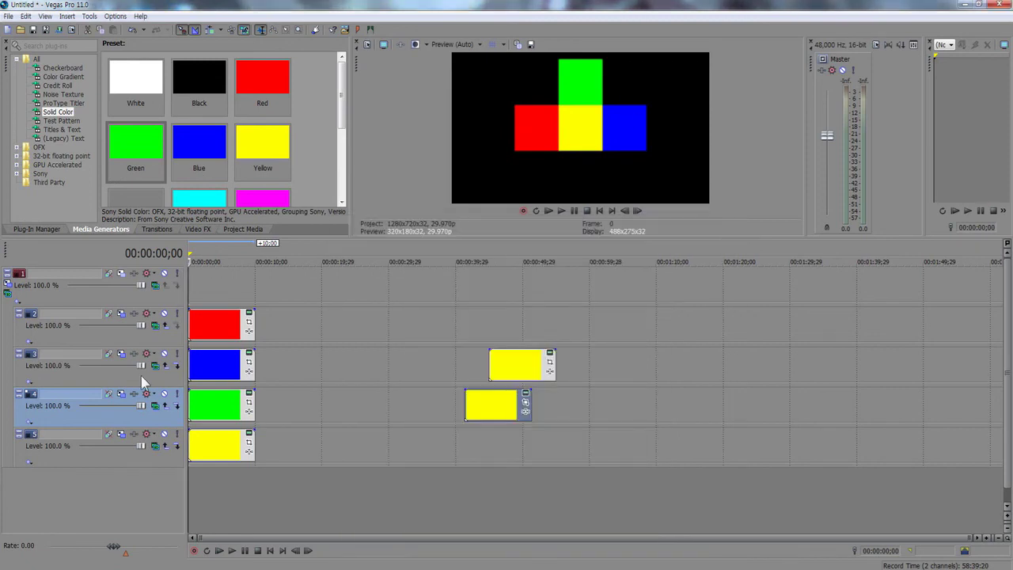
# Duplicate yellow track 5, move its yellow clip further along the timeline, and put a cyan solid color clip at the project start instead
pyautogui.rightClick(213, 454)
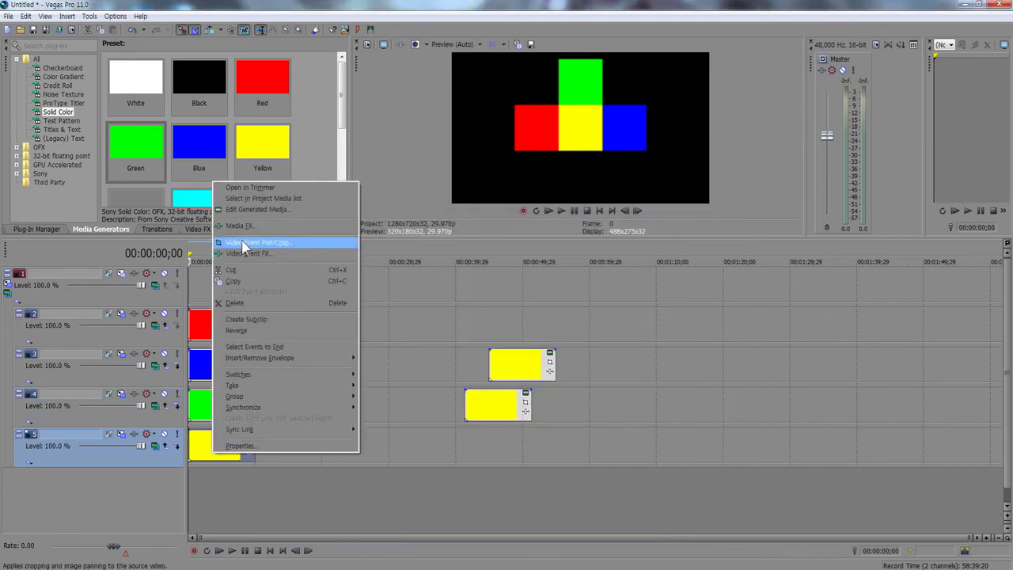
pyautogui.rightClick(124, 456)
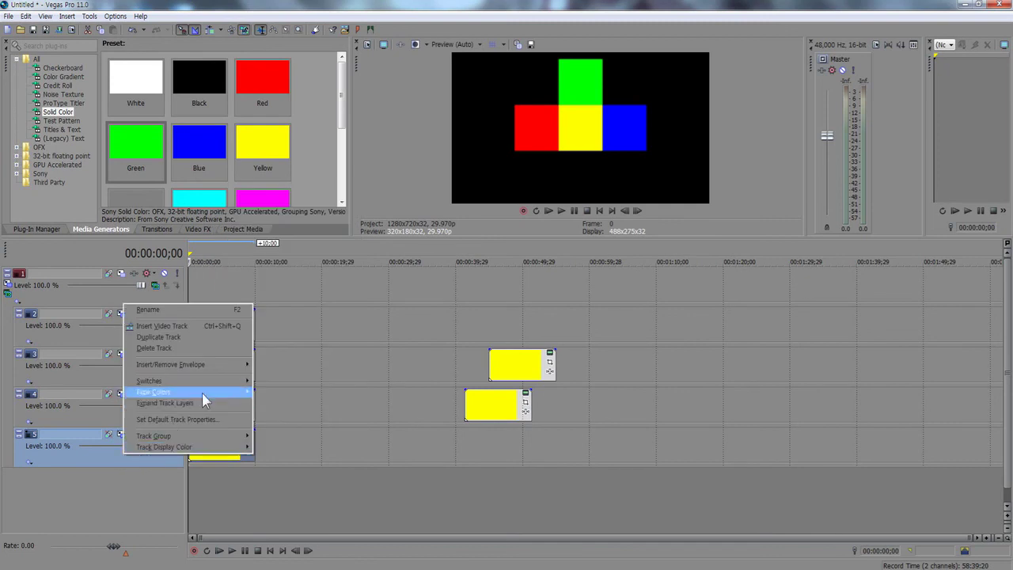
pyautogui.click(176, 339)
pyautogui.click(221, 455)
pyautogui.moveTo(222, 455); pyautogui.dragTo(596, 453)
pyautogui.click(269, 550)
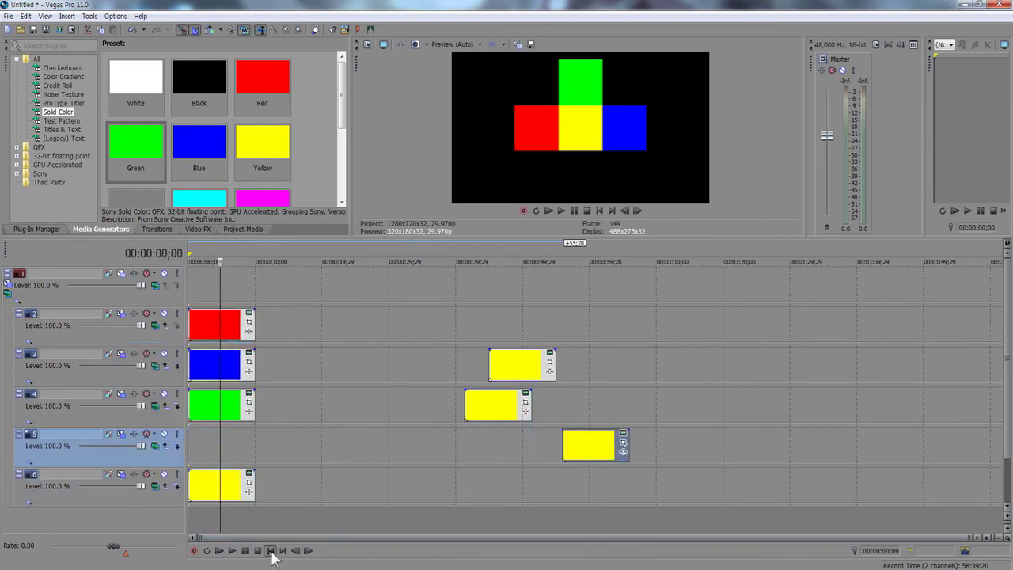
pyautogui.moveTo(208, 191); pyautogui.dragTo(321, 419)
pyautogui.moveTo(237, 449); pyautogui.dragTo(195, 442)
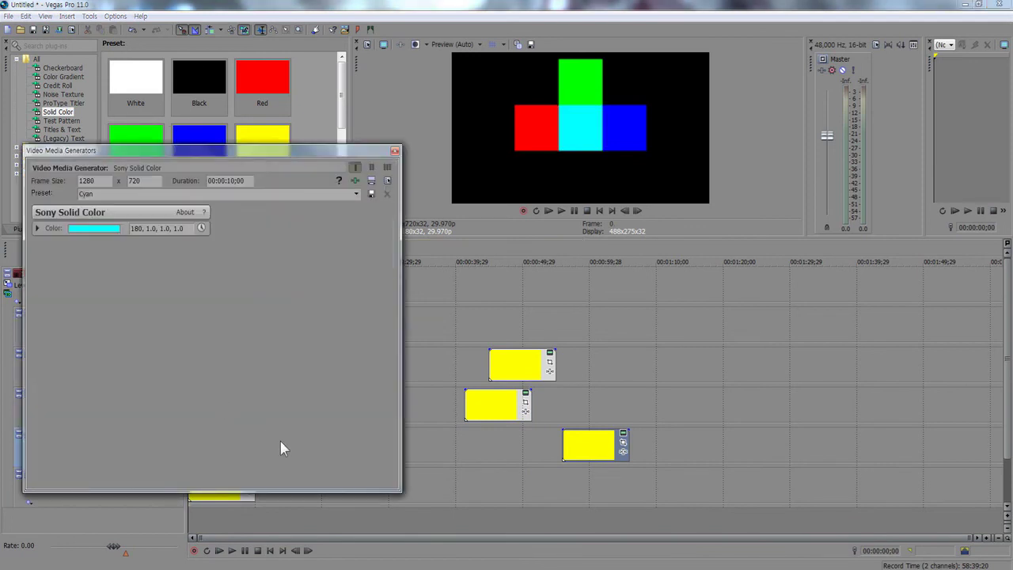
pyautogui.click(396, 151)
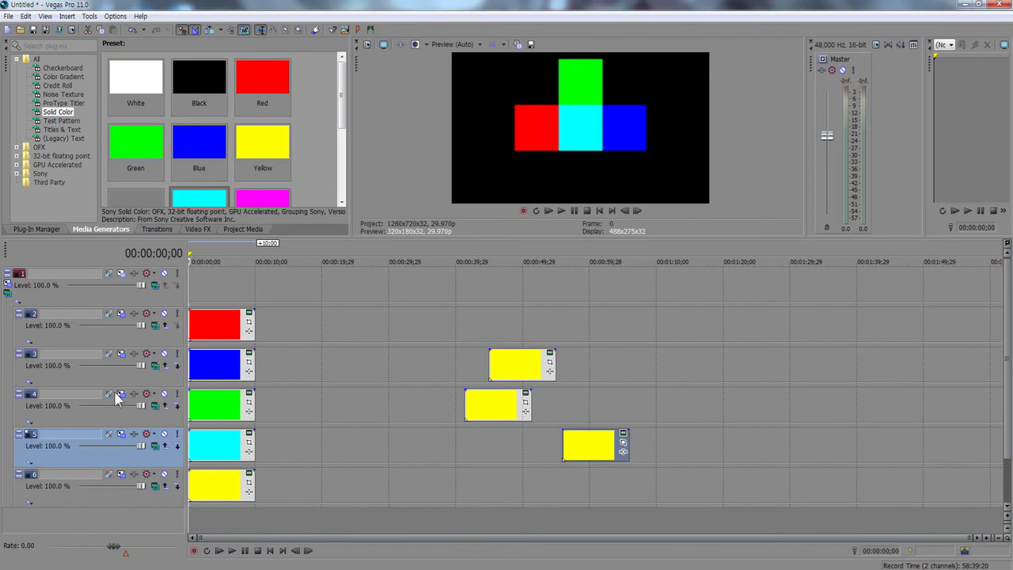
# Set the cyan track 5's Y position to -500 in Track Motion and close the window
pyautogui.click(120, 434)
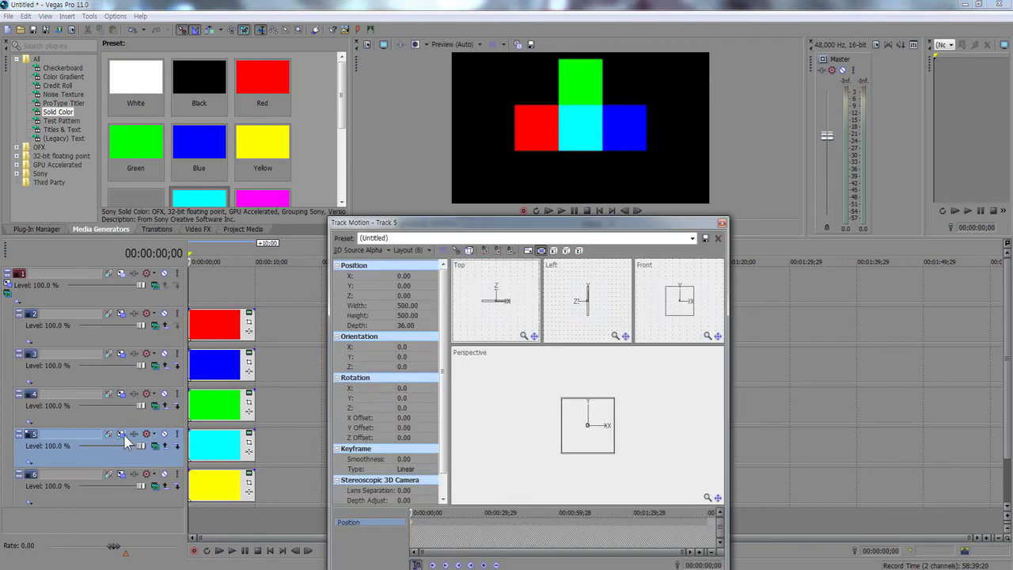
pyautogui.click(417, 285)
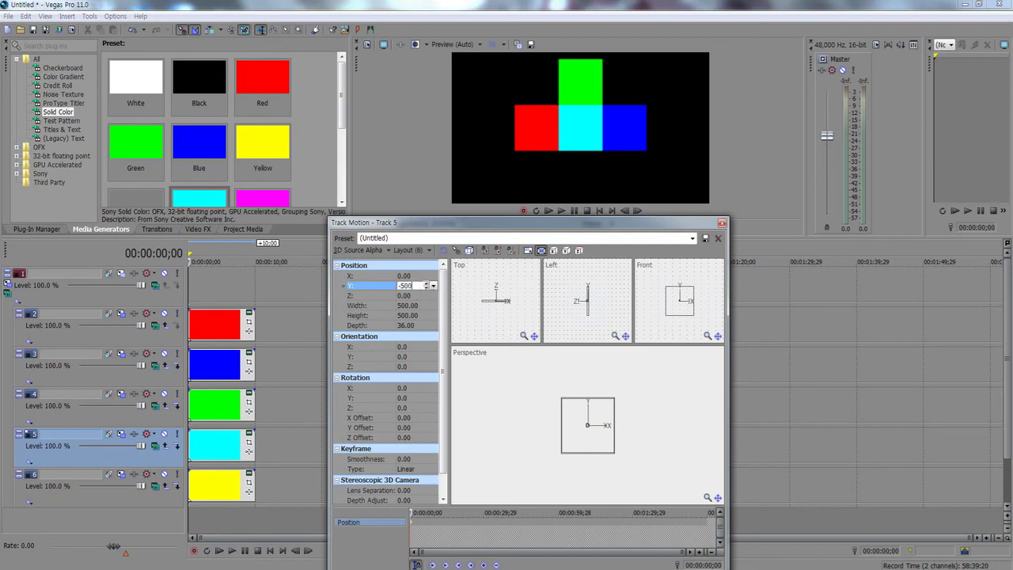
pyautogui.press('Return')
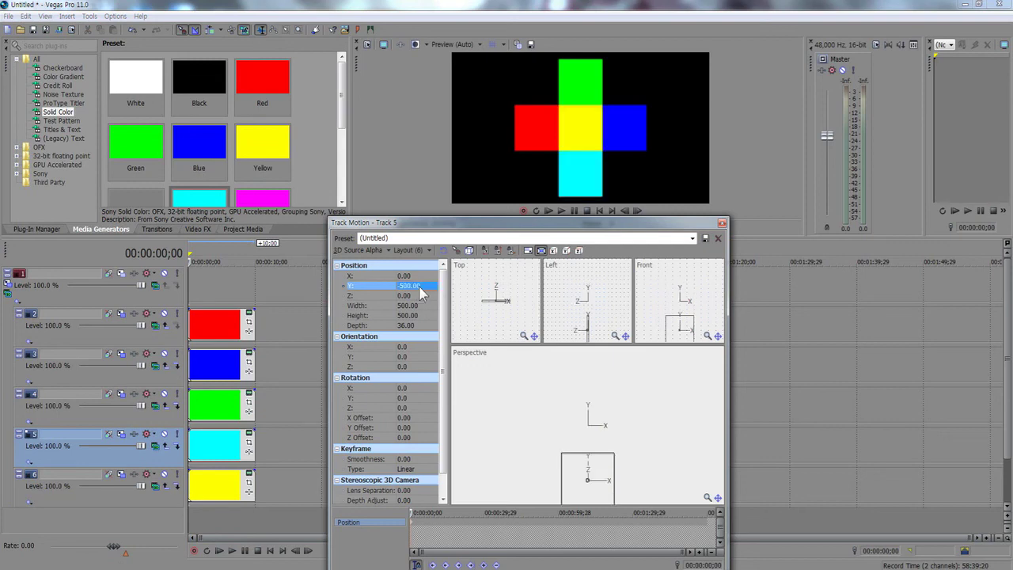
pyautogui.click(721, 223)
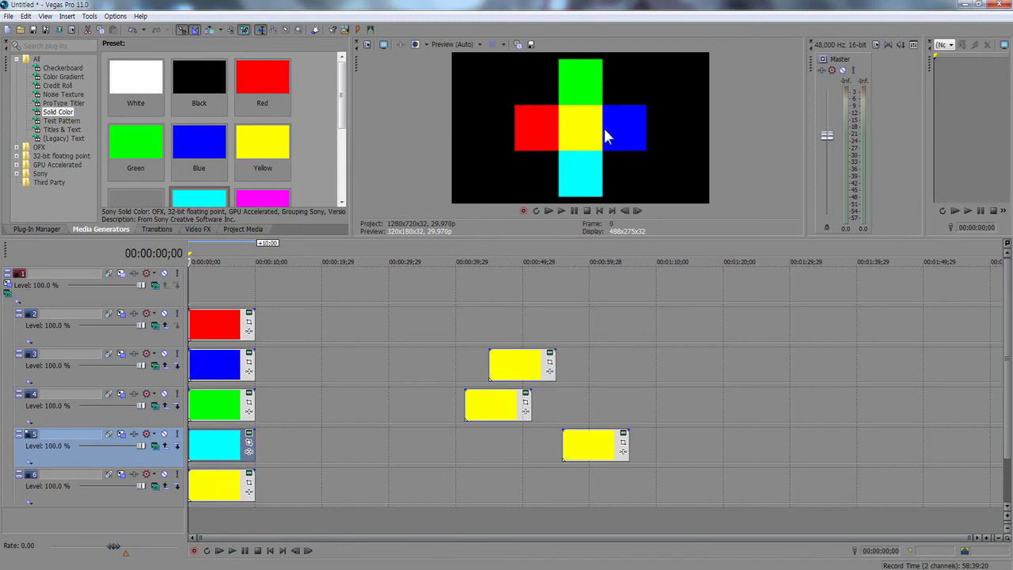
# Delete the leftover yellow clips that were moved aside on tracks 3, 4 and 5
pyautogui.click(518, 368)
pyautogui.press('Delete')
pyautogui.click(489, 407)
pyautogui.press('Delete')
pyautogui.click(591, 448)
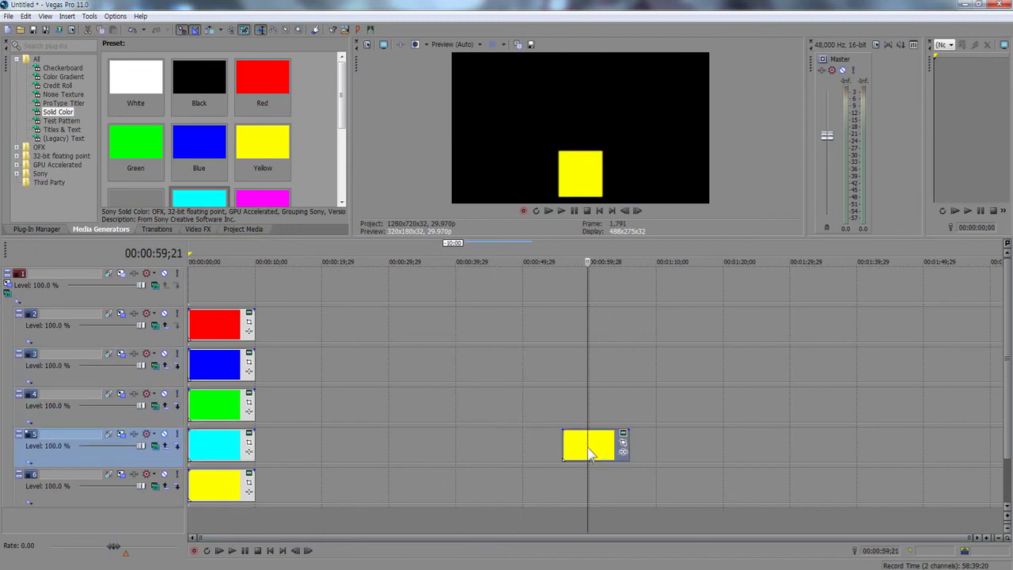
pyautogui.press('Delete')
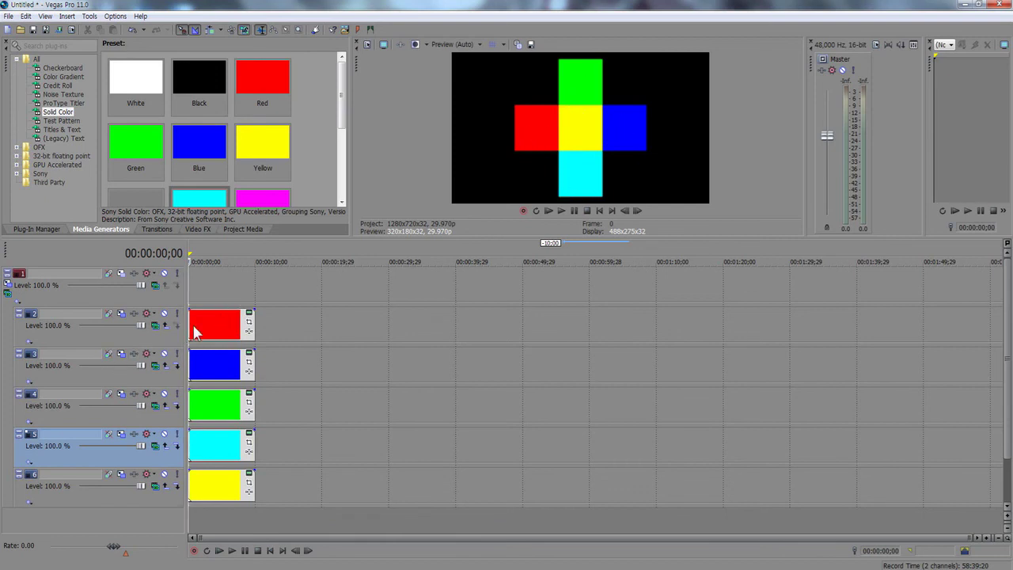
# Move track 2's rotation center to the red square's inner edge, with an X Offset of 250 and a Y Offset of 0
pyautogui.click(109, 313)
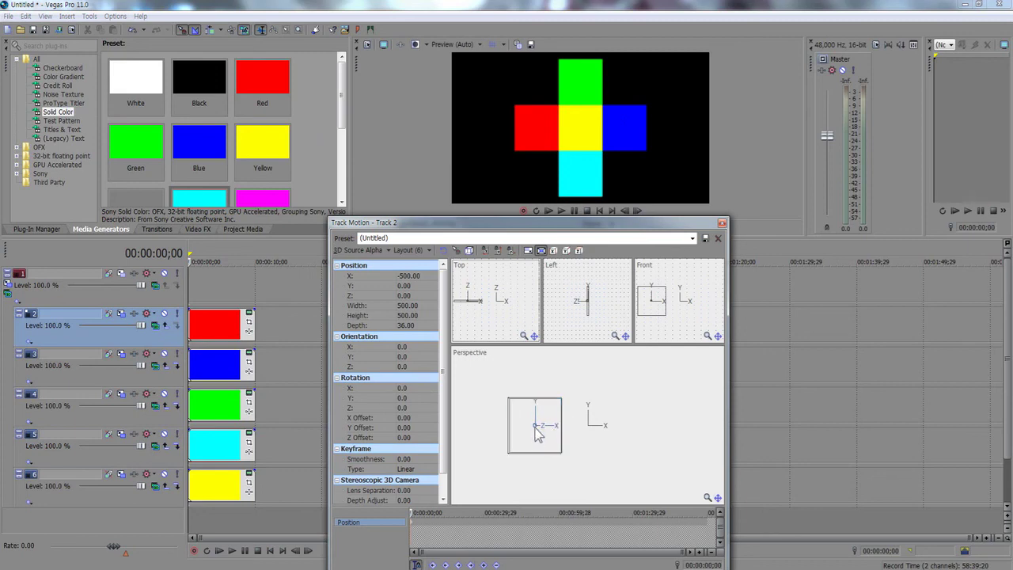
pyautogui.moveTo(536, 429); pyautogui.dragTo(561, 430)
pyautogui.doubleClick(418, 429)
pyautogui.write('0')
pyautogui.press('Return')
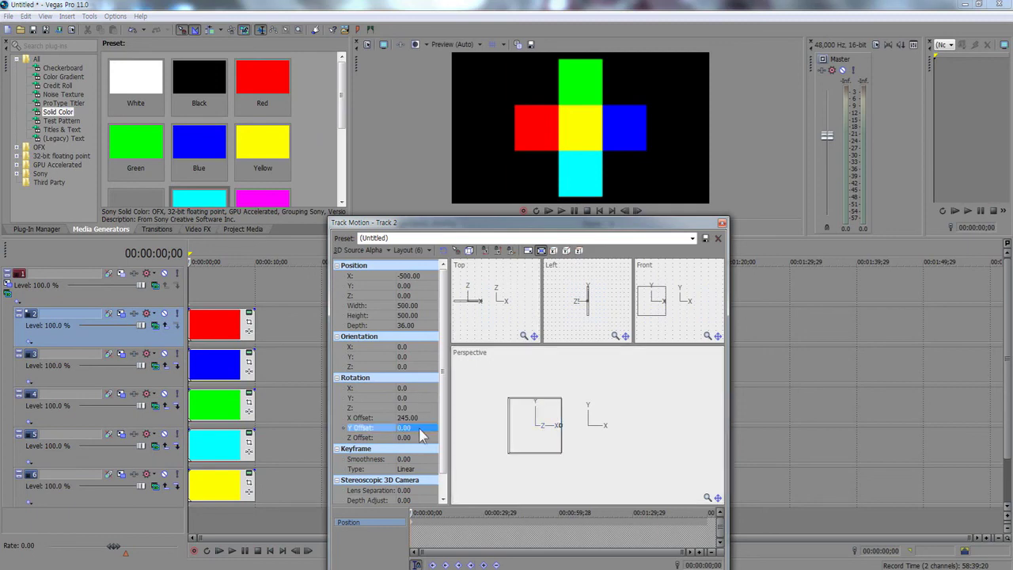
pyautogui.doubleClick(424, 418)
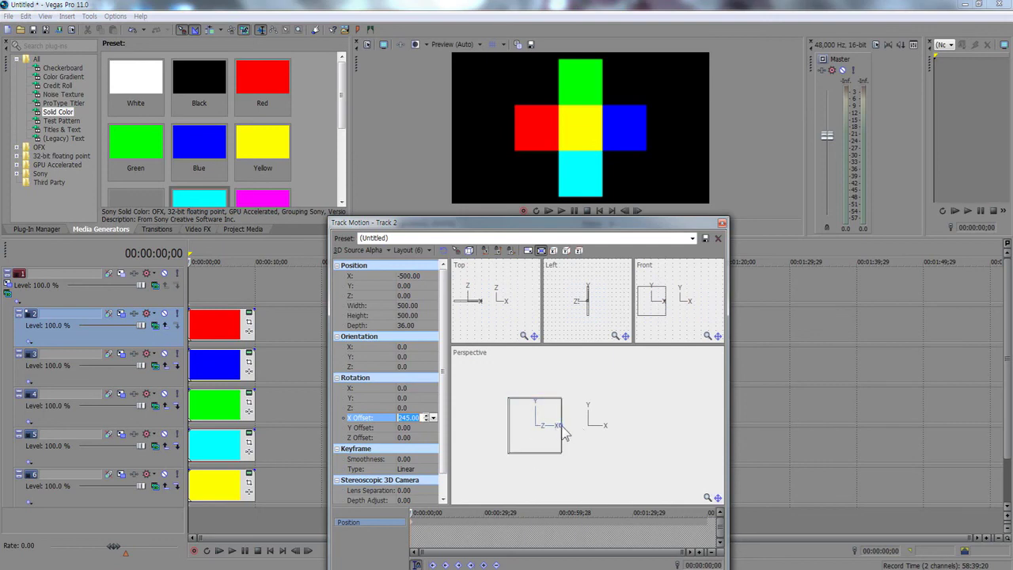
pyautogui.write('25')
pyautogui.press('Return')
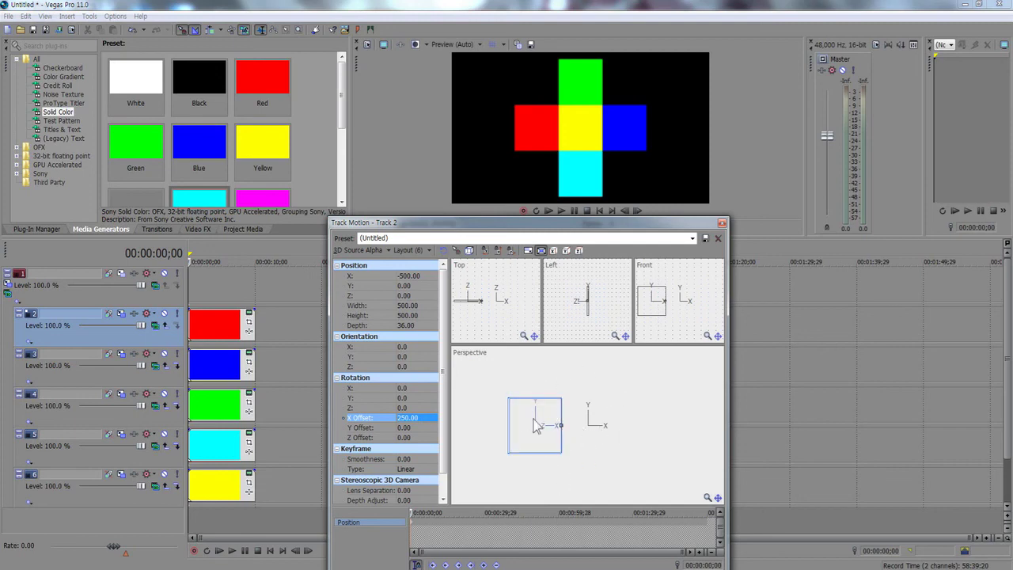
# Set the red track 2's Y rotation to 90 in Track Motion and close the window
pyautogui.click(416, 399)
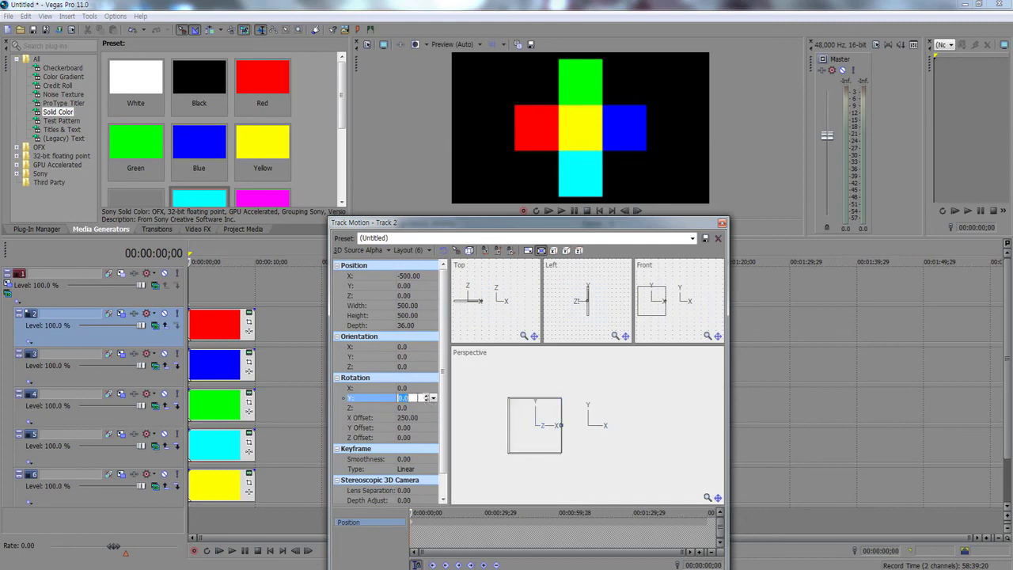
pyautogui.press('Return')
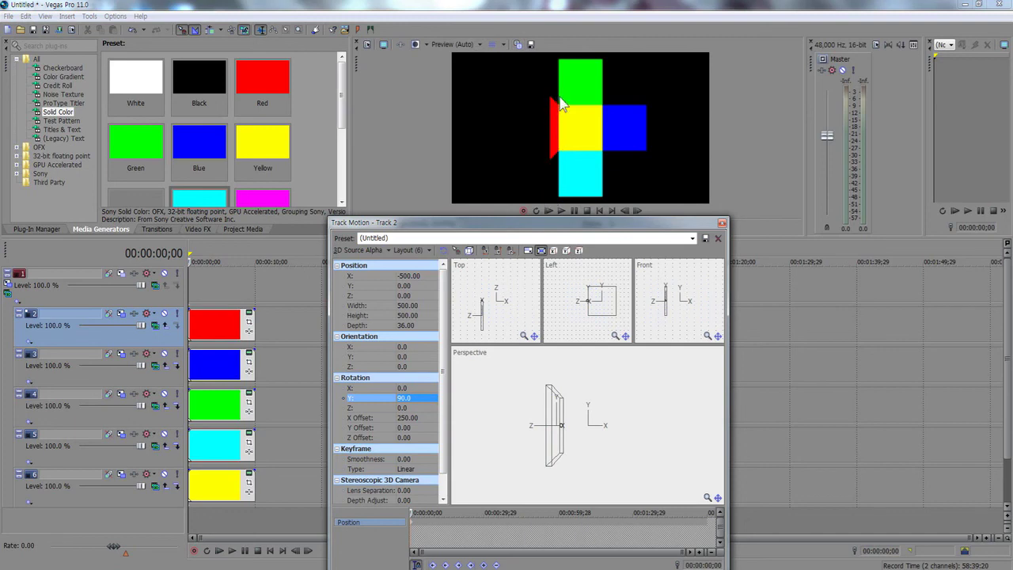
pyautogui.click(722, 223)
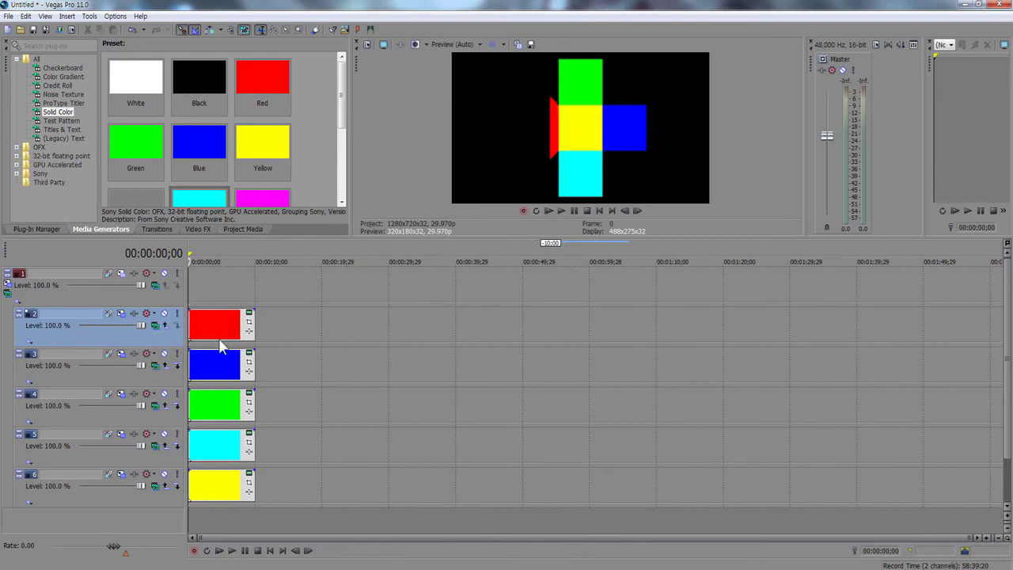
# Move track 3's rotation center to the blue square's inner edge, with an X Offset of -250 and a Y Offset of 0
pyautogui.click(121, 354)
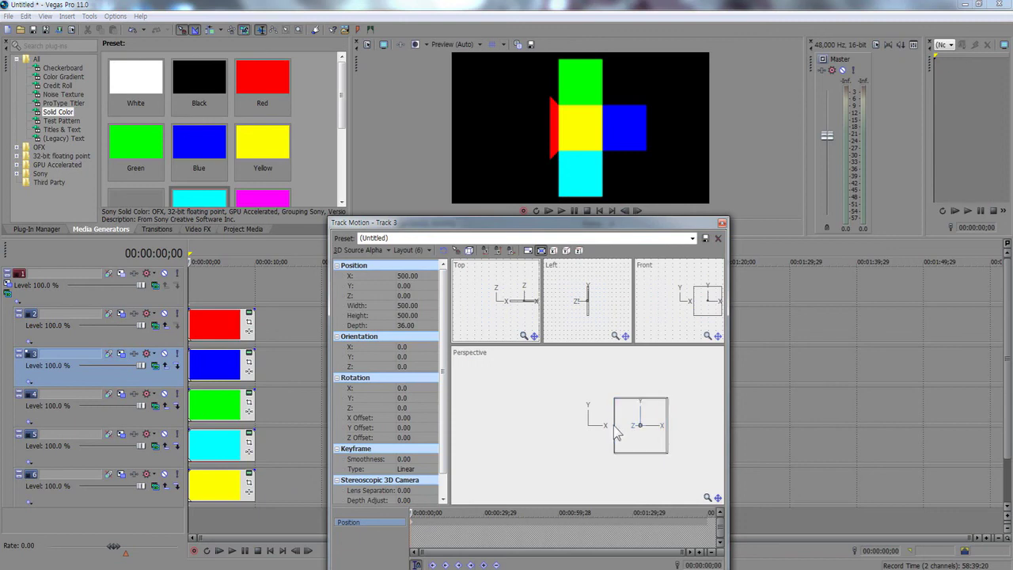
pyautogui.moveTo(643, 431); pyautogui.dragTo(616, 427)
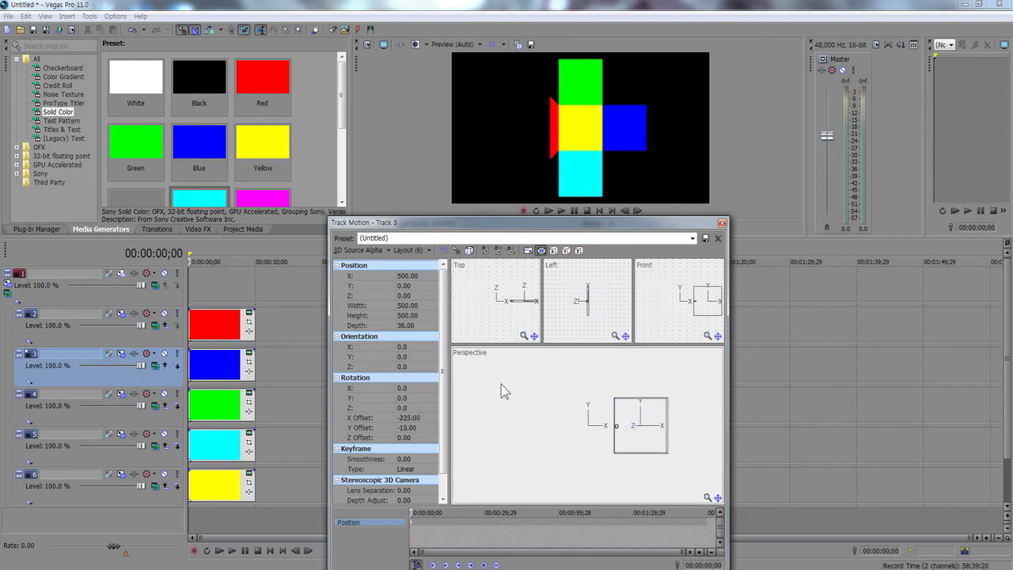
pyautogui.doubleClick(425, 429)
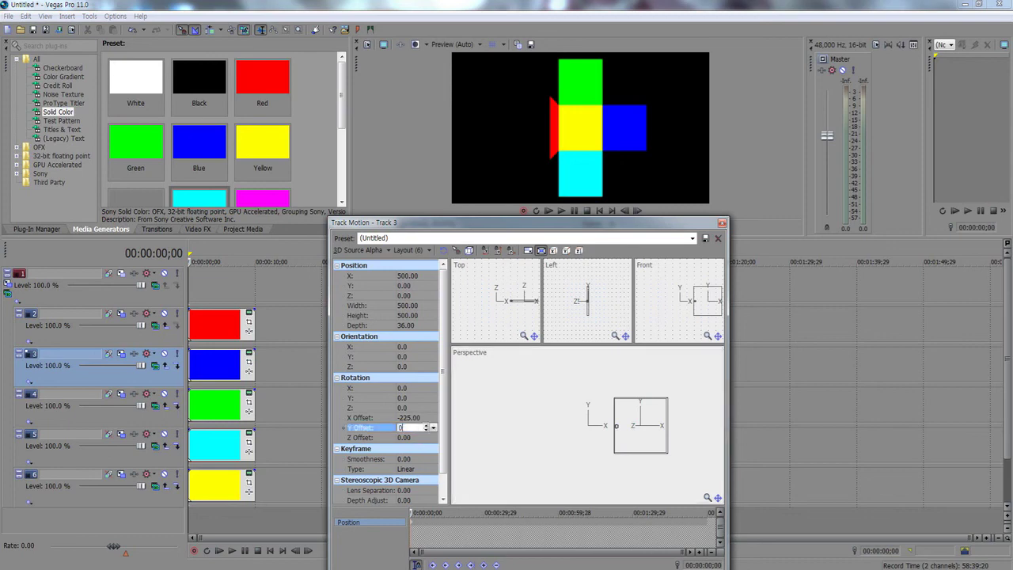
pyautogui.click(423, 418)
pyautogui.click(423, 417)
pyautogui.write('-250')
pyautogui.press('Return')
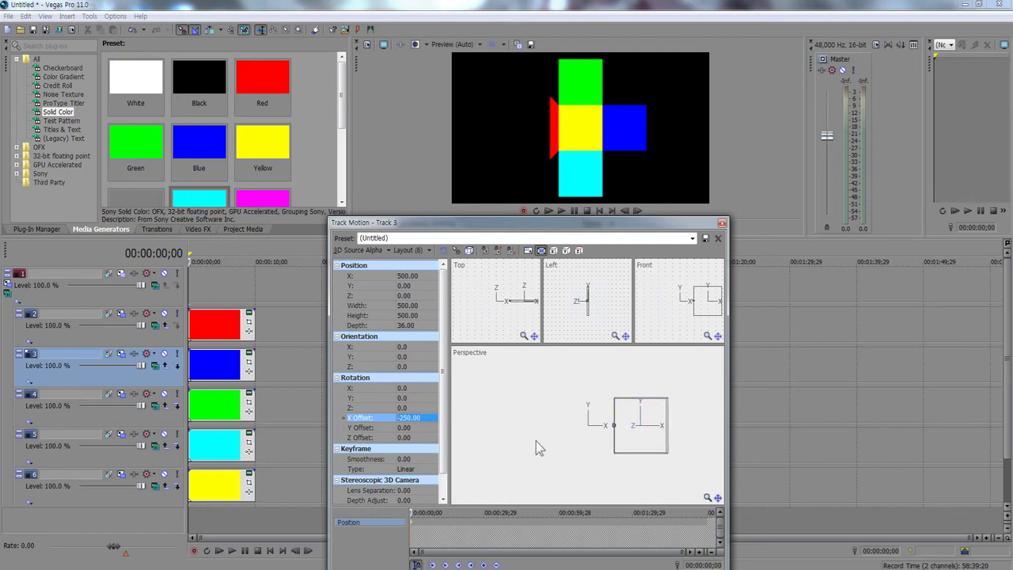
# Fold the blue square by setting track 3's Y rotation to -90, and close Track Motion
pyautogui.click(411, 398)
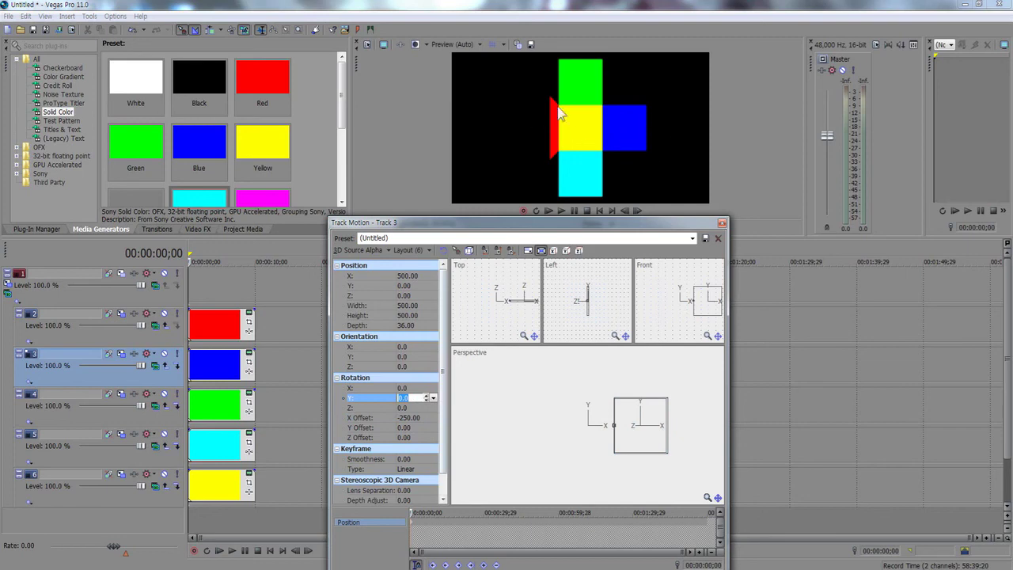
pyautogui.write('-90')
pyautogui.press('Return')
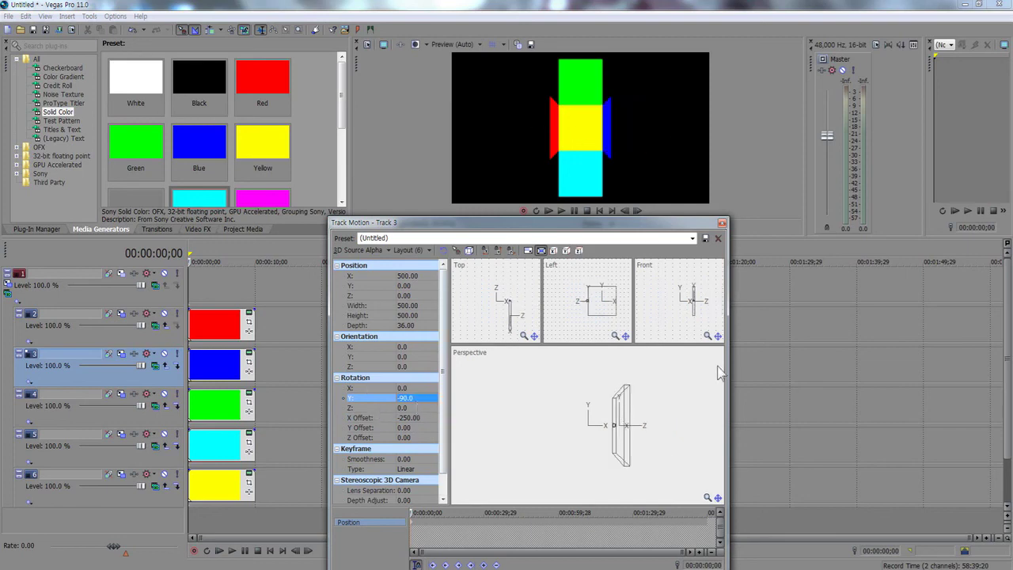
pyautogui.click(722, 222)
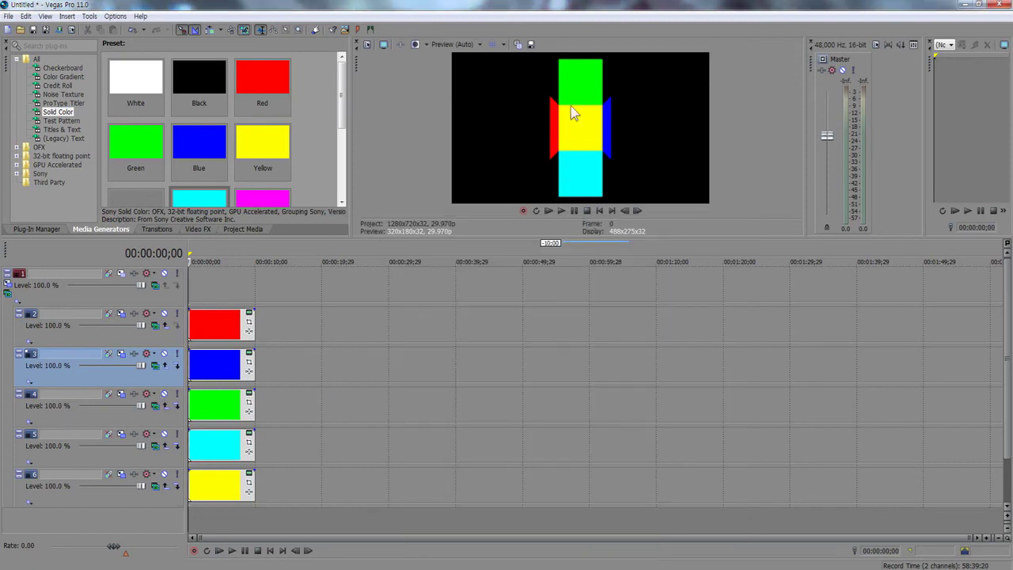
# Move track 4's rotation center to the green square's lower edge, with an X Offset of 0 and a Y Offset of -250
pyautogui.click(122, 394)
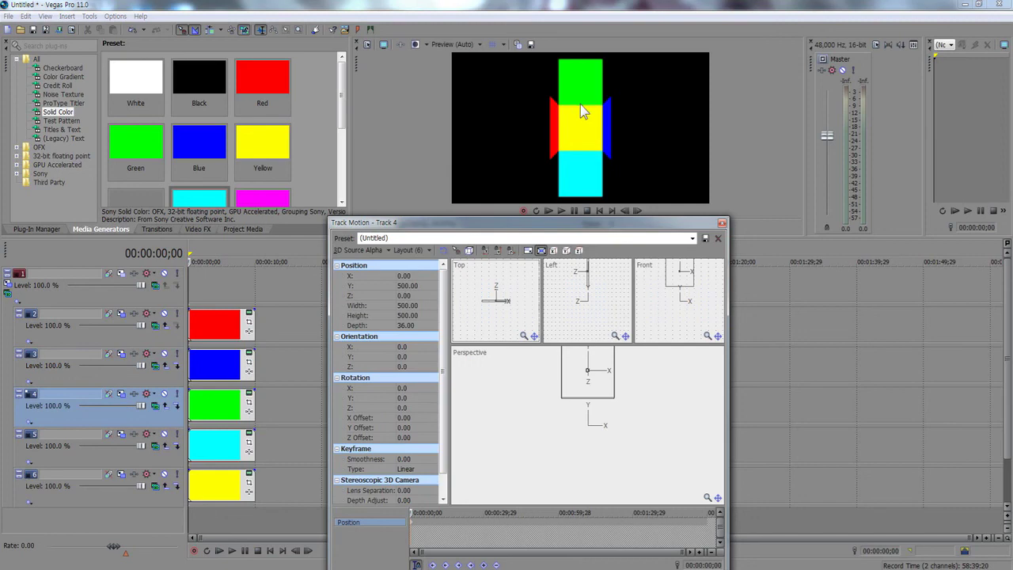
pyautogui.moveTo(589, 372); pyautogui.dragTo(589, 396)
pyautogui.click(421, 418)
pyautogui.write('0')
pyautogui.press('Return')
pyautogui.click(428, 428)
pyautogui.write('-')
pyautogui.press('Return')
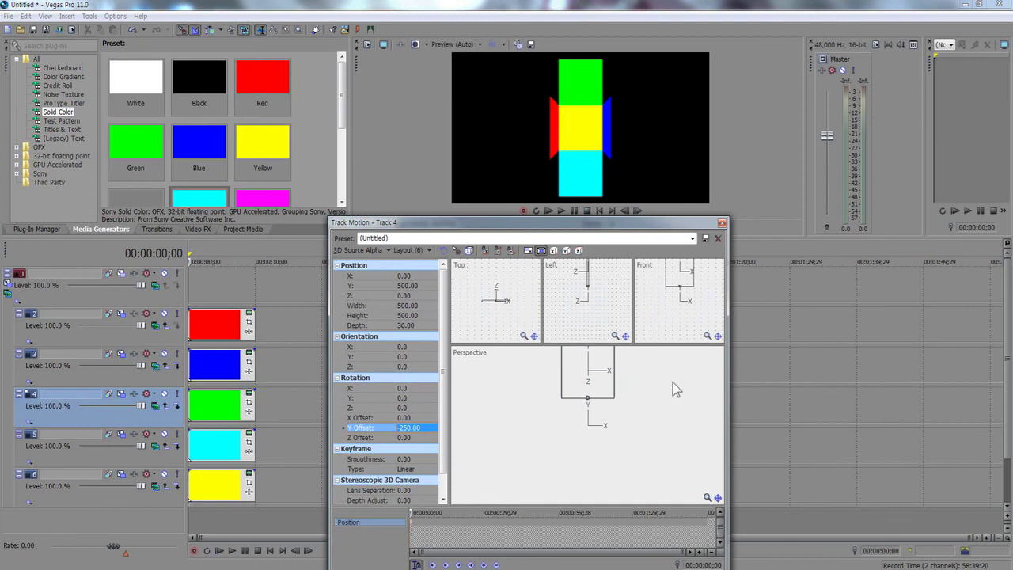
# Fold the green square by setting track 4's X rotation to 90, and close Track Motion
pyautogui.click(419, 389)
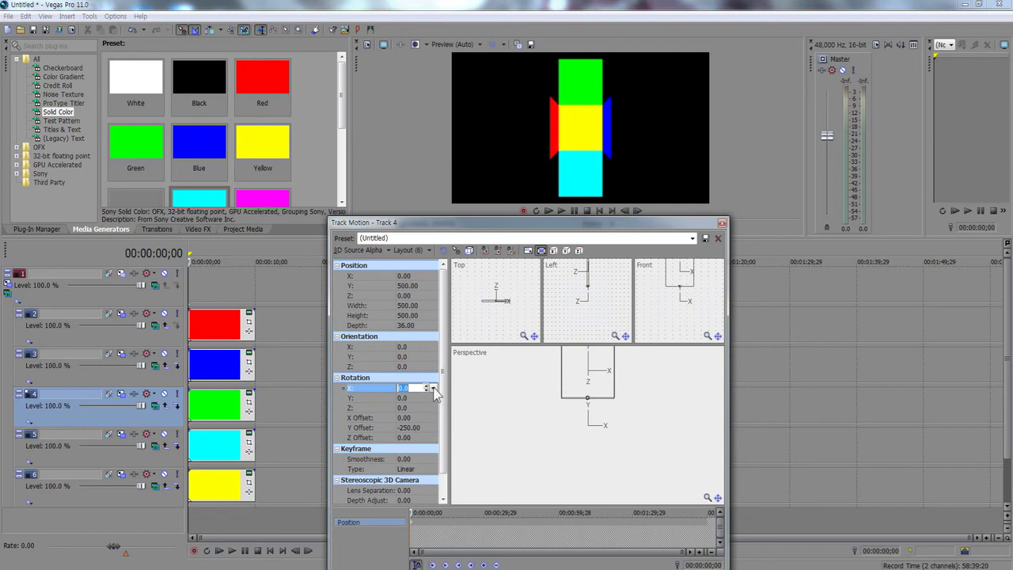
pyautogui.write('90')
pyautogui.press('Return')
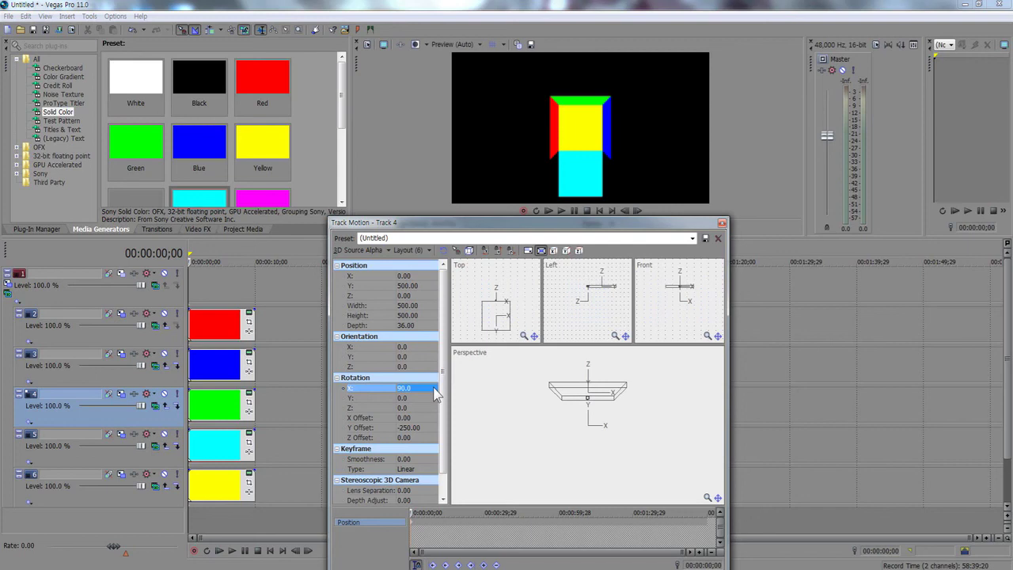
pyautogui.click(722, 223)
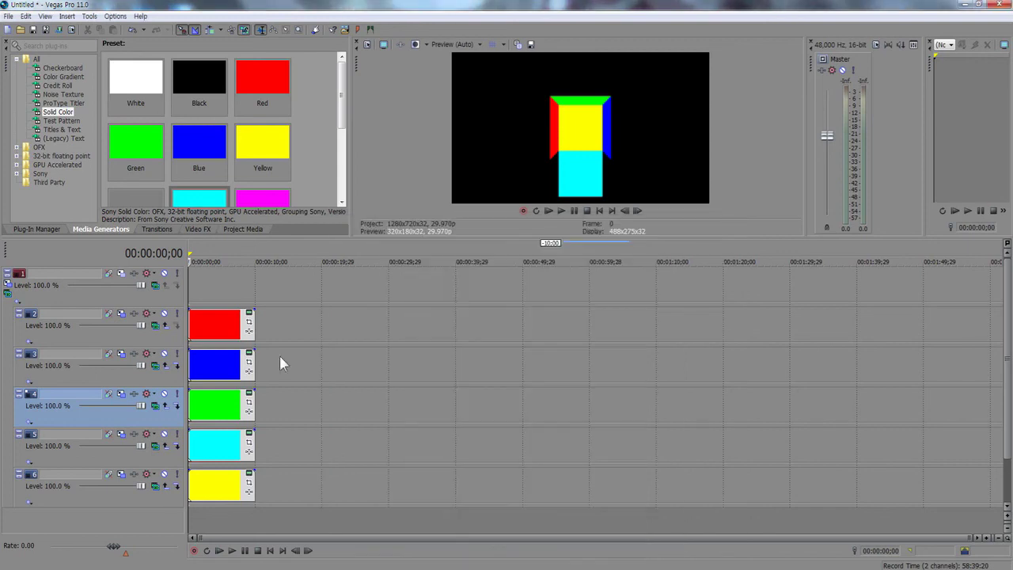
# Move track 5's rotation center to the cyan square's upper edge, with a Y Offset of 250
pyautogui.click(120, 434)
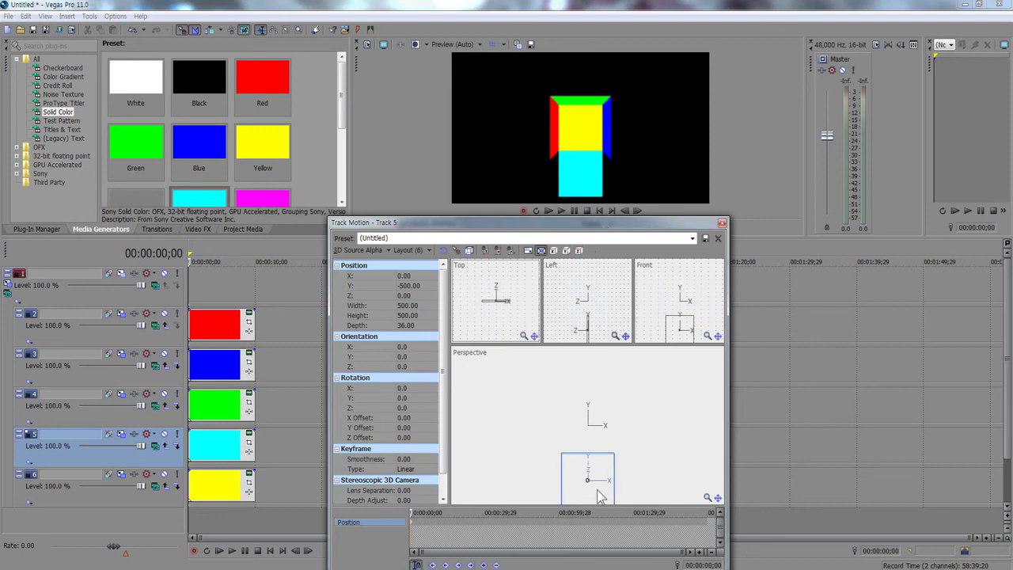
pyautogui.scroll(-3, 650, 463)
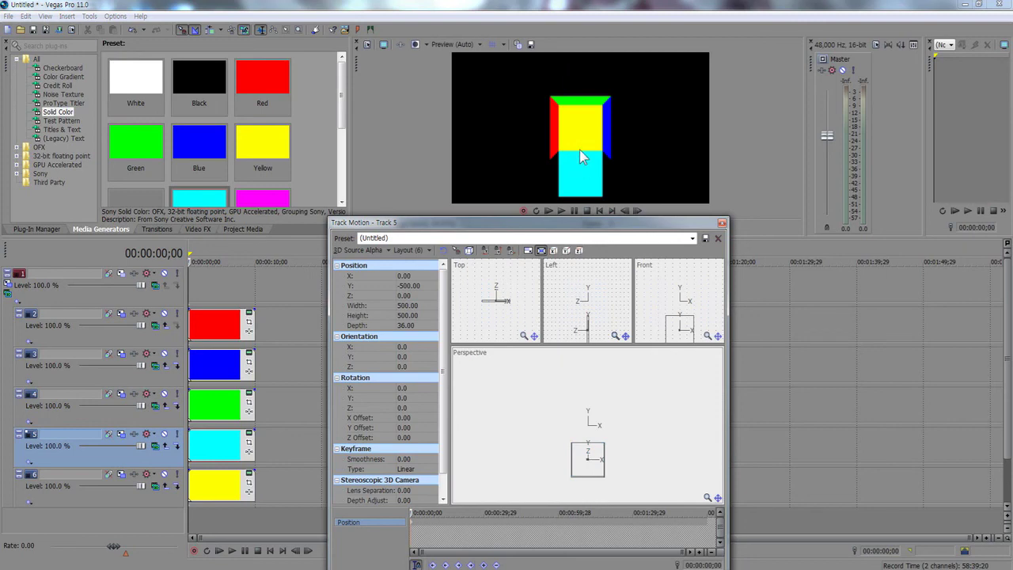
pyautogui.moveTo(588, 463); pyautogui.dragTo(588, 441)
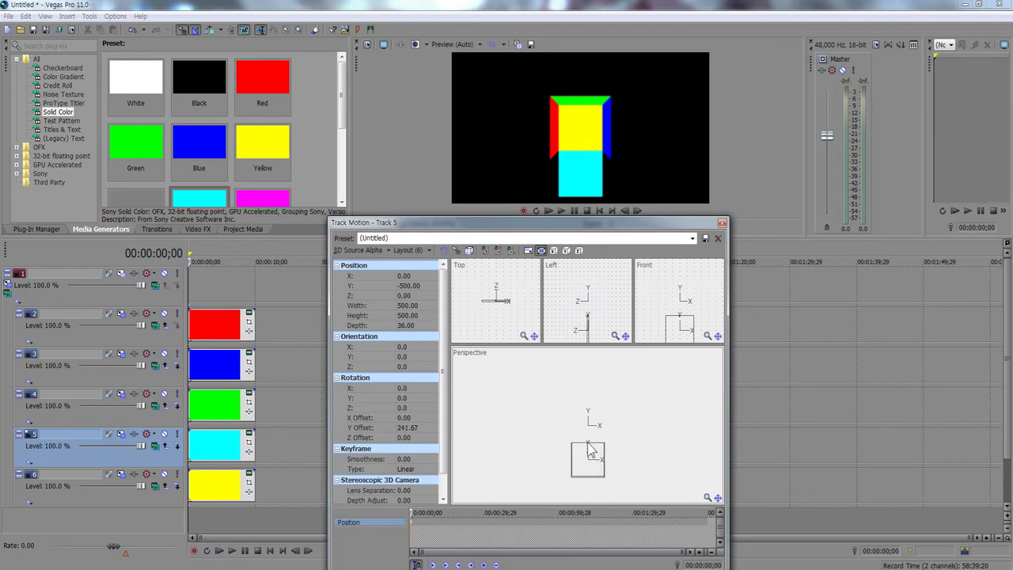
pyautogui.click(425, 429)
pyautogui.write('250')
pyautogui.press('Return')
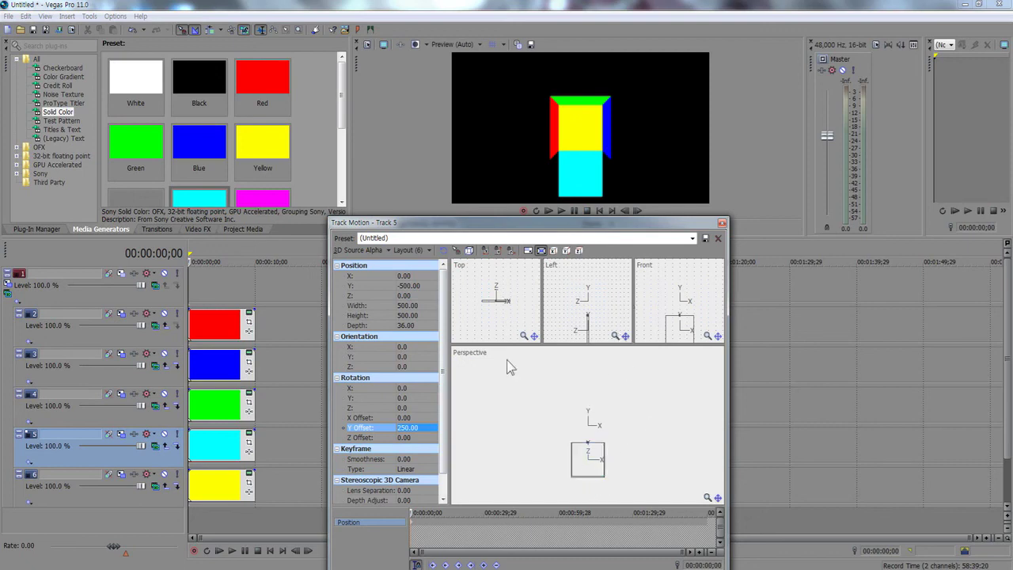
# Fold the cyan square by setting track 5's X rotation to -90, and close Track Motion
pyautogui.click(410, 387)
pyautogui.write('-90')
pyautogui.press('Return')
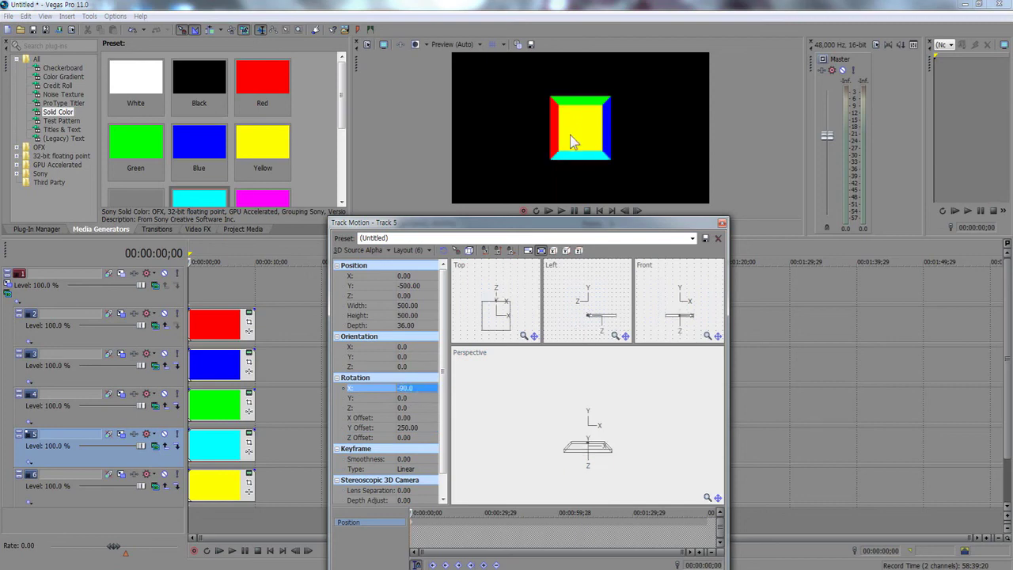
pyautogui.click(722, 225)
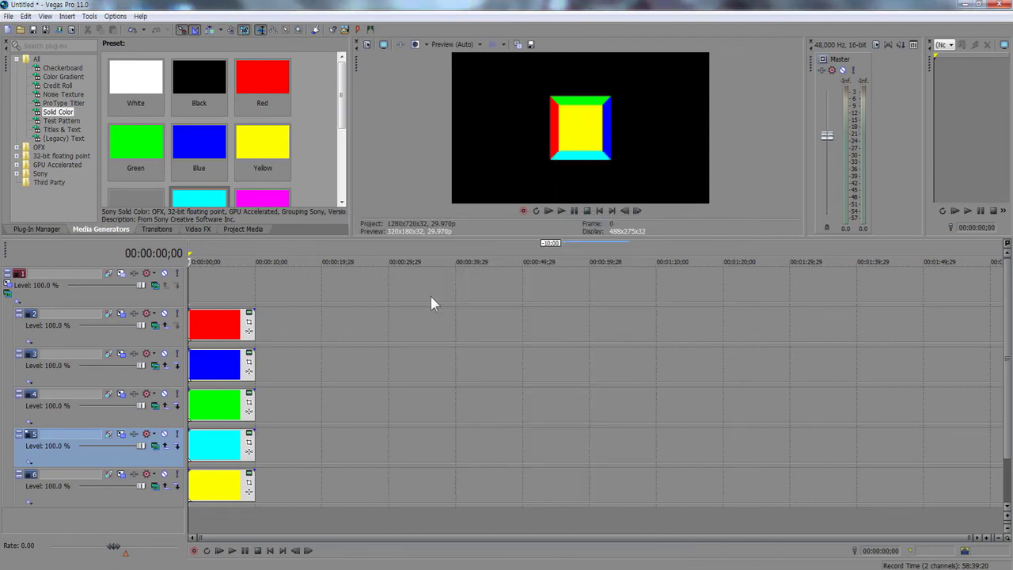
# Return the cursor to the project start and duplicate the yellow track 6
pyautogui.click(199, 332)
pyautogui.click(269, 552)
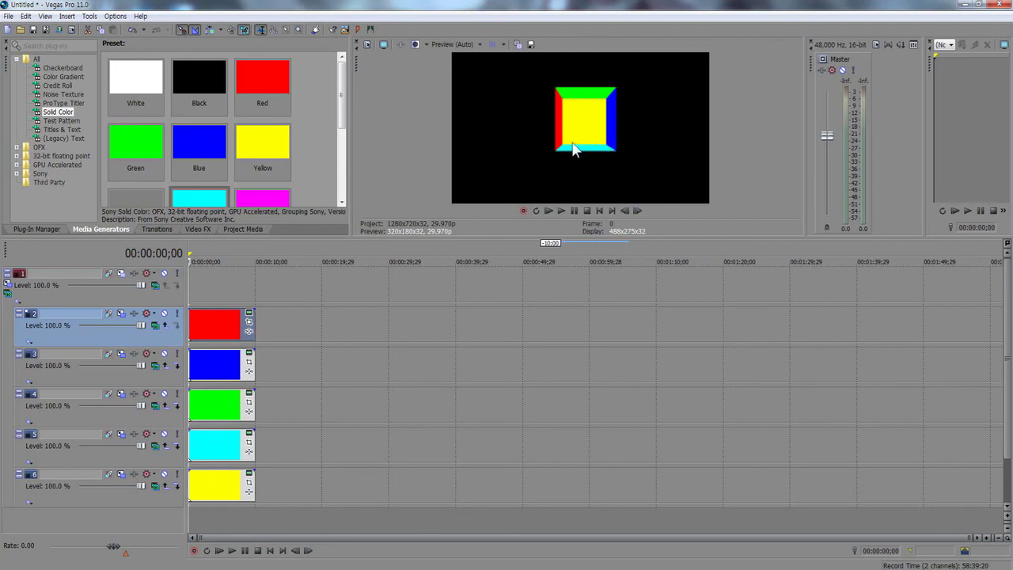
pyautogui.rightClick(149, 500)
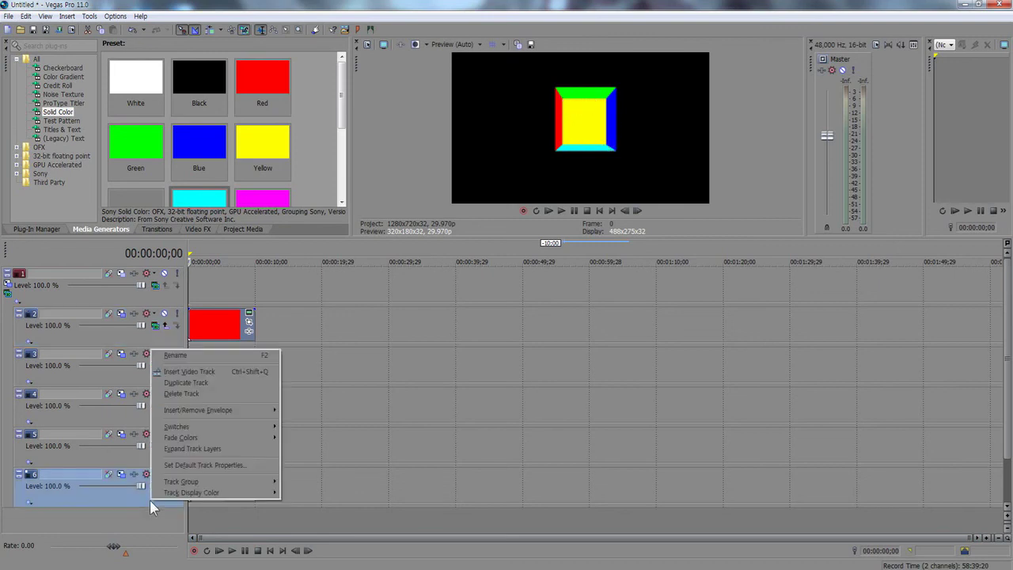
pyautogui.click(187, 383)
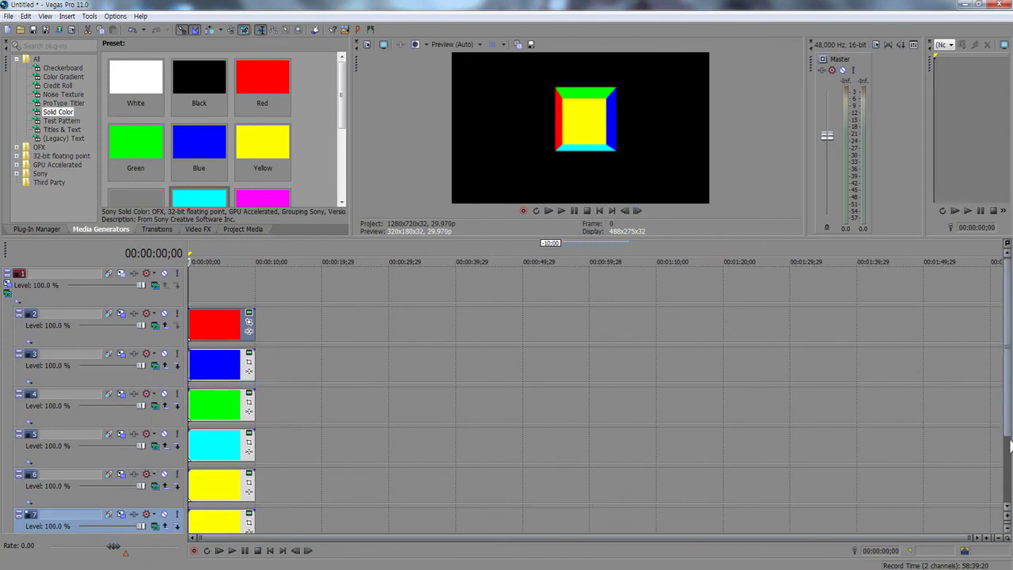
# Move track 6's yellow clip further along the timeline and put a Magenta solid color clip at the project start instead
pyautogui.scroll(-1, 1010, 445)
pyautogui.click(215, 454)
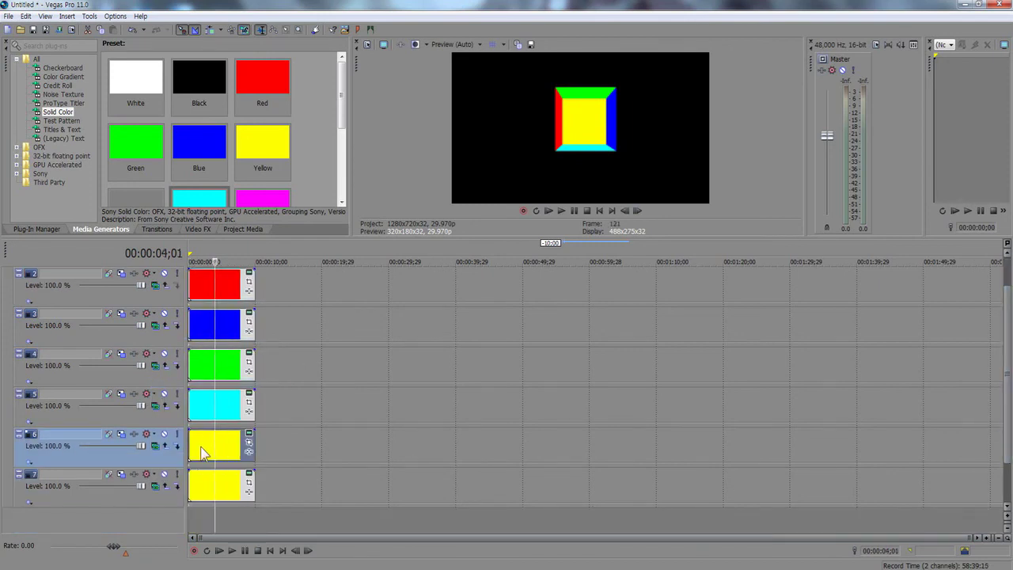
pyautogui.moveTo(202, 453); pyautogui.dragTo(575, 454)
pyautogui.moveTo(261, 202); pyautogui.dragTo(195, 455)
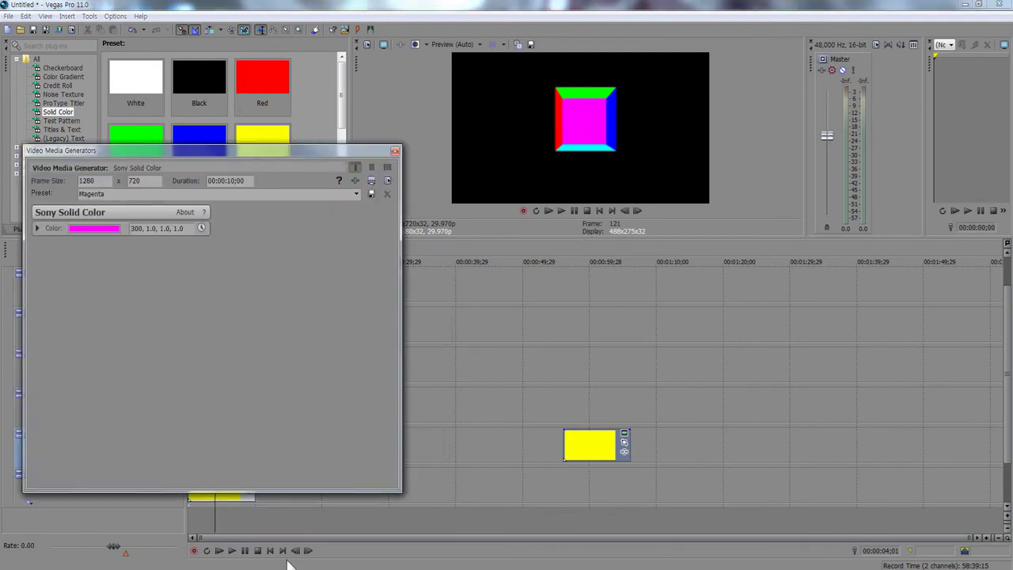
pyautogui.click(395, 150)
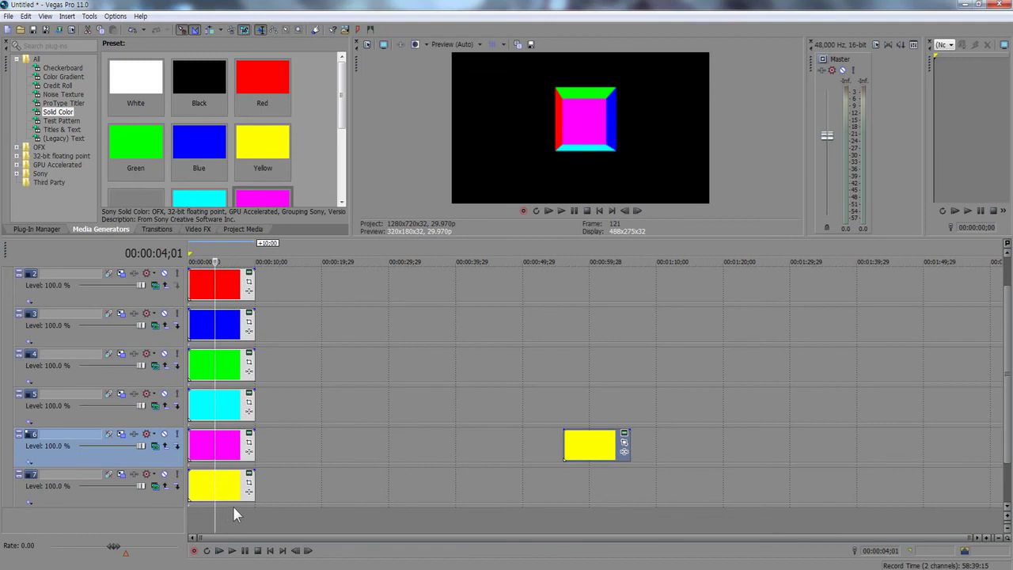
pyautogui.click(271, 550)
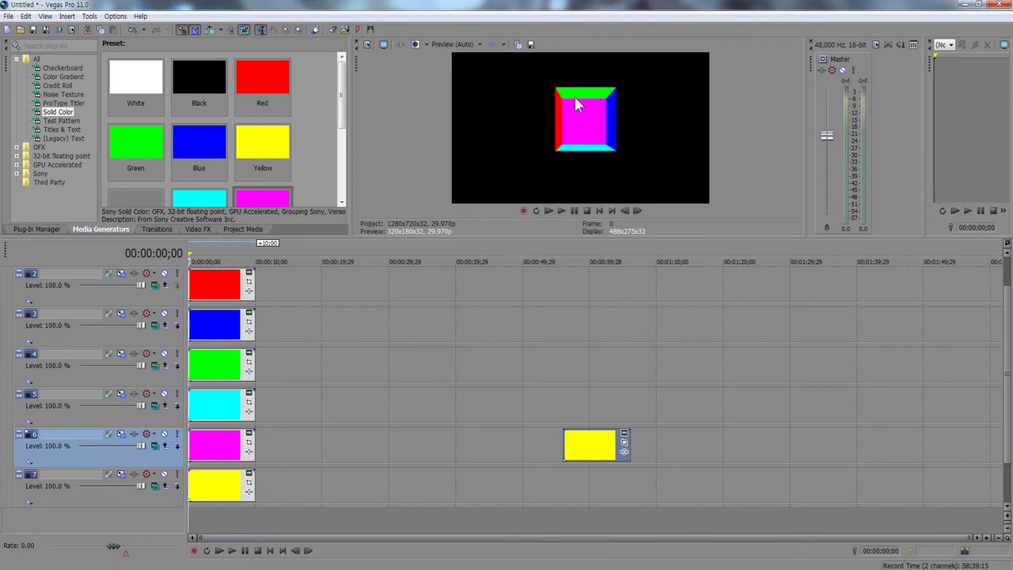
# Set the magenta track 6's Z position to -500 in Track Motion and close the window
pyautogui.click(121, 434)
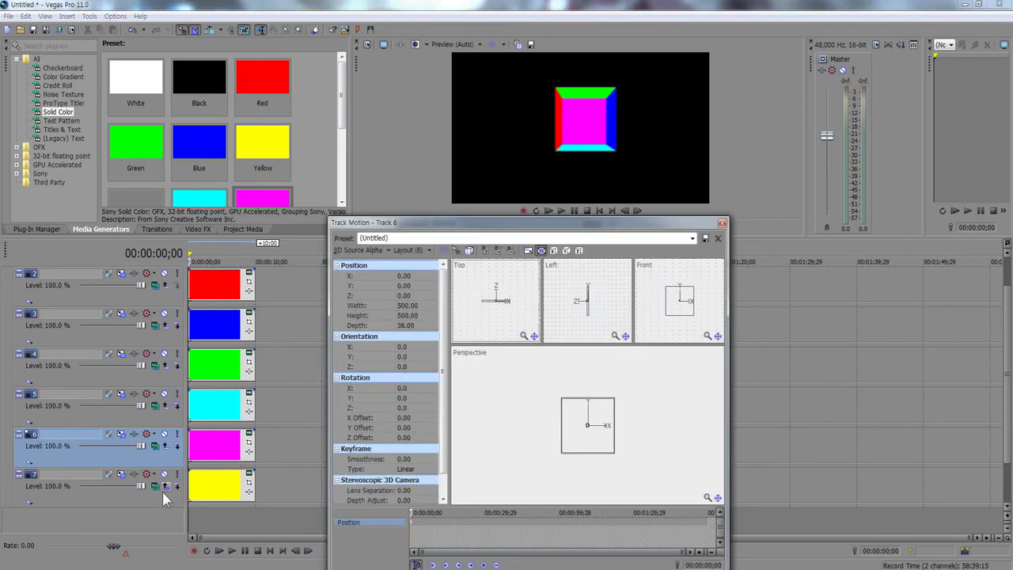
pyautogui.click(418, 296)
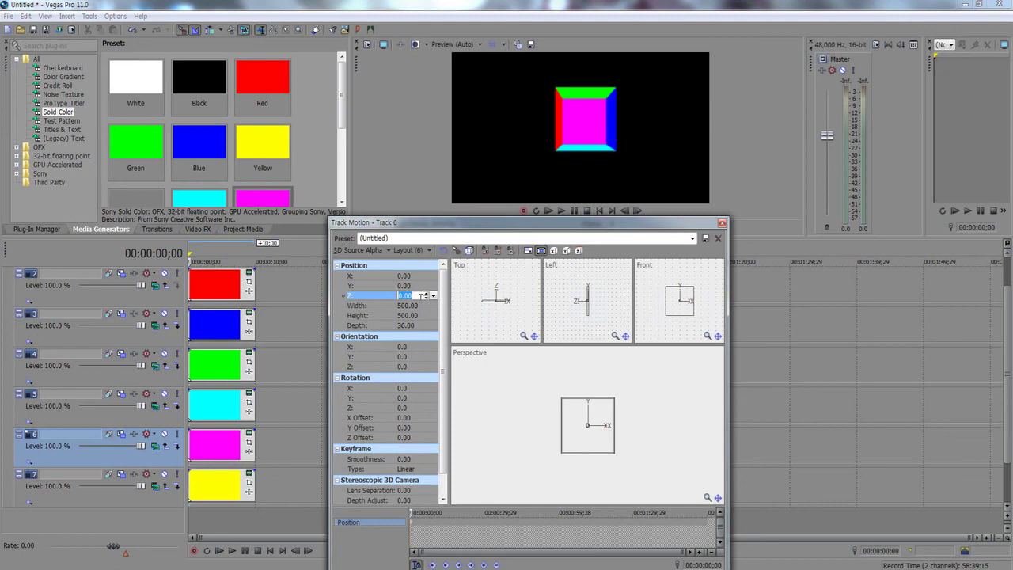
pyautogui.press('Return')
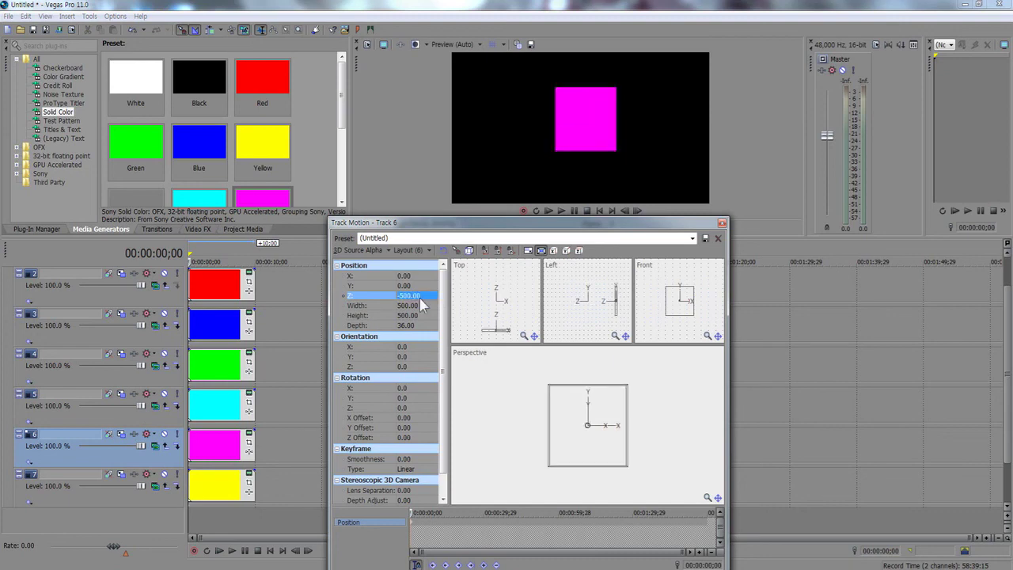
pyautogui.click(722, 224)
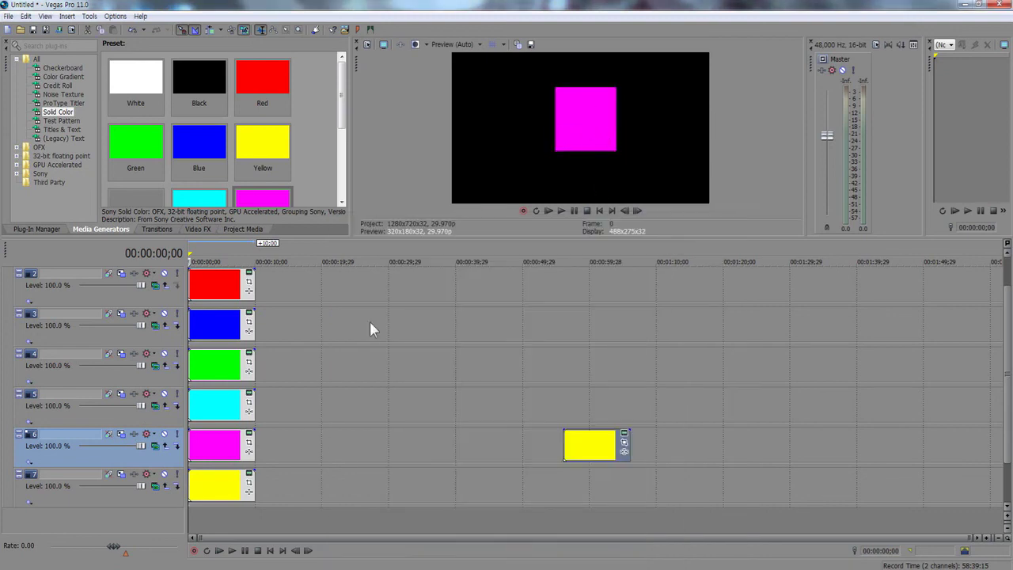
# Delete the leftover yellow clip on track 6 and return the cursor to the project start
pyautogui.doubleClick(582, 457)
pyautogui.press('Delete')
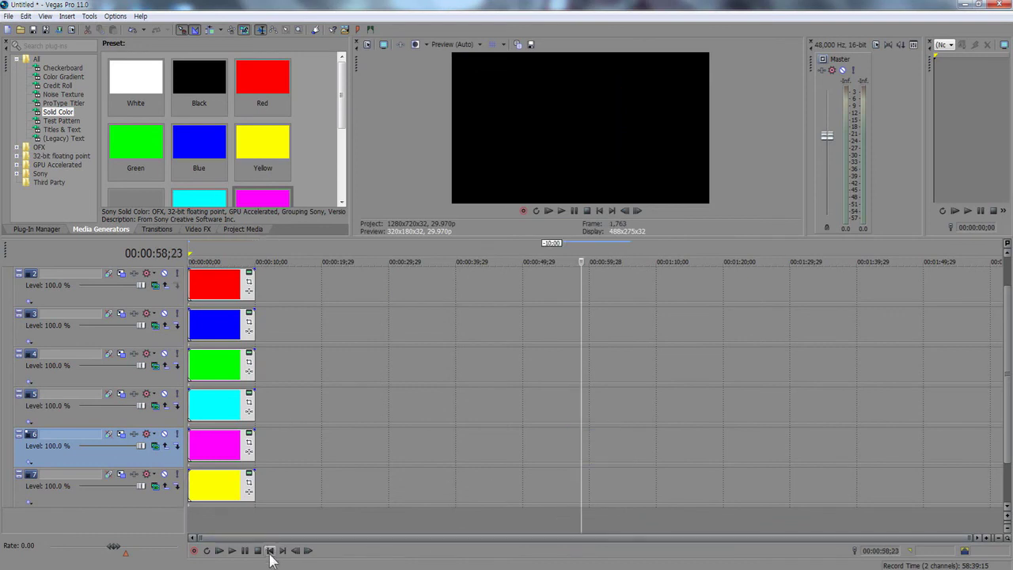
pyautogui.click(270, 551)
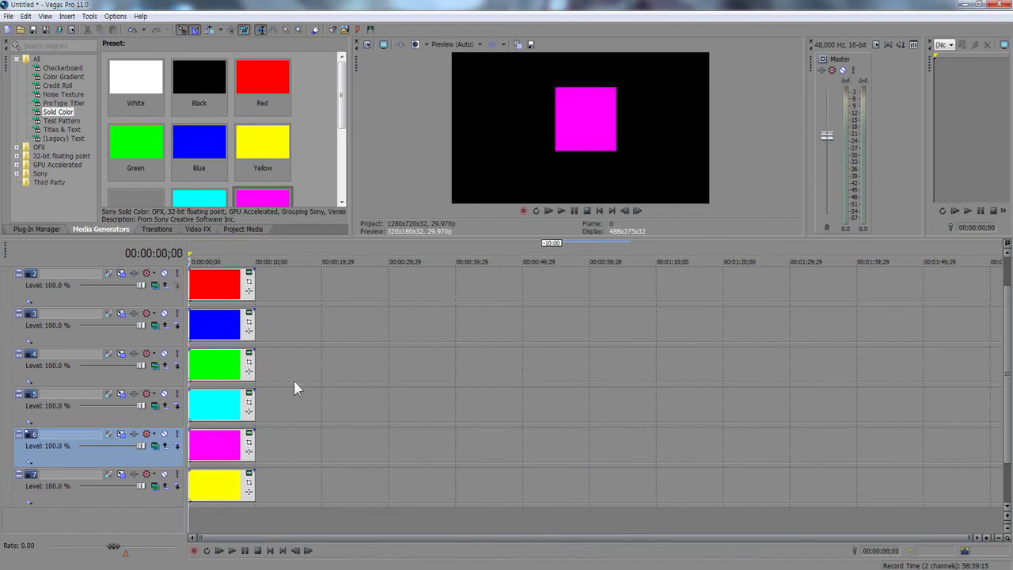
pyautogui.scroll(1, 1007, 380)
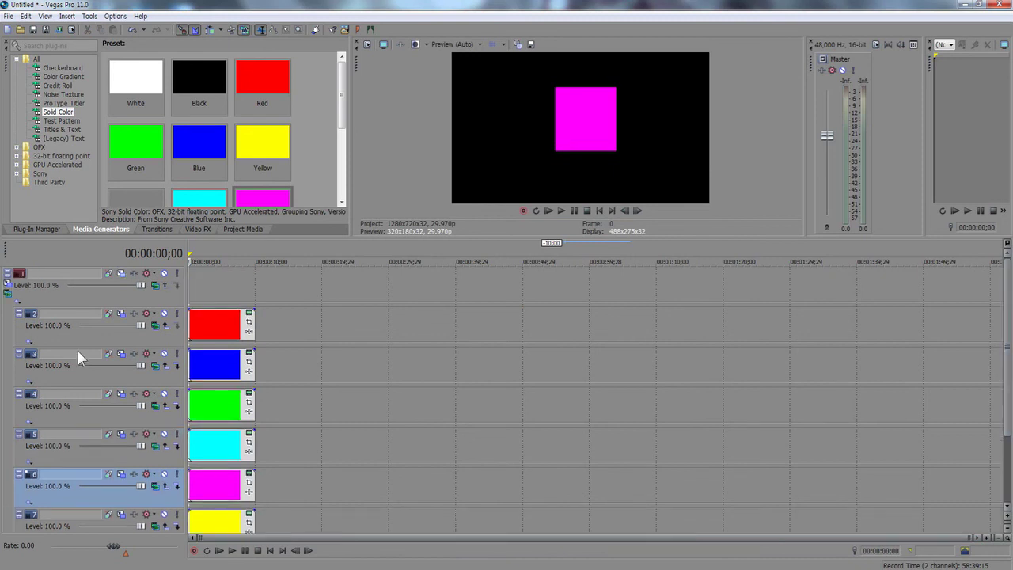
# Open Parent Track Motion for parent track 1 and rotate the whole box around Y to 347 degrees
pyautogui.click(8, 290)
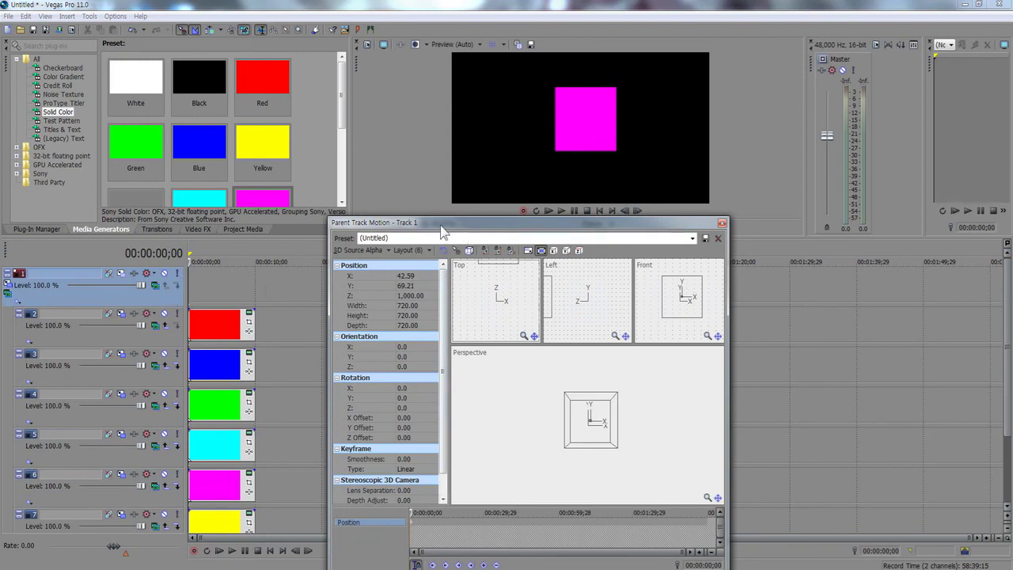
pyautogui.moveTo(440, 226); pyautogui.dragTo(163, 162)
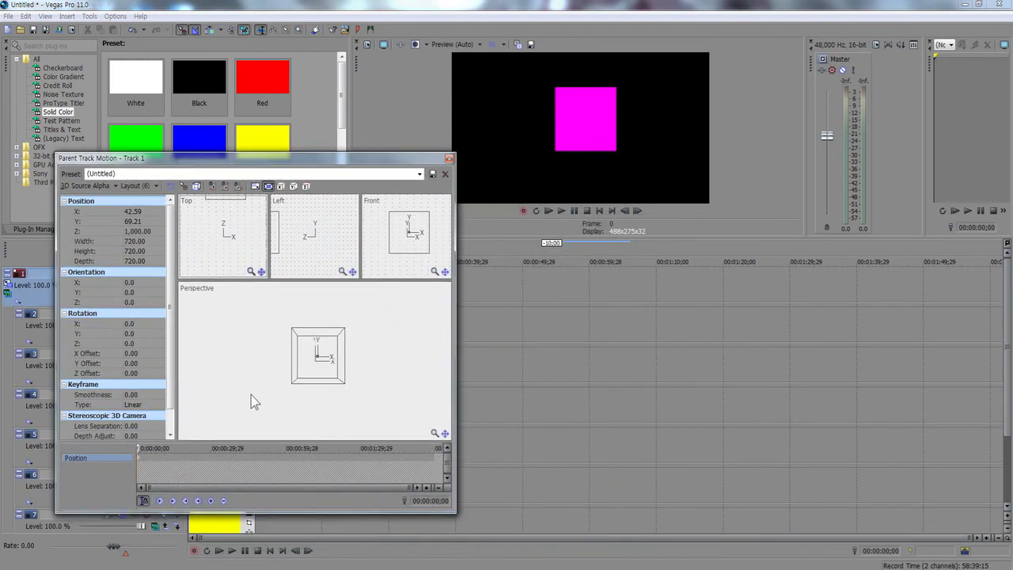
pyautogui.click(140, 334)
pyautogui.click(161, 335)
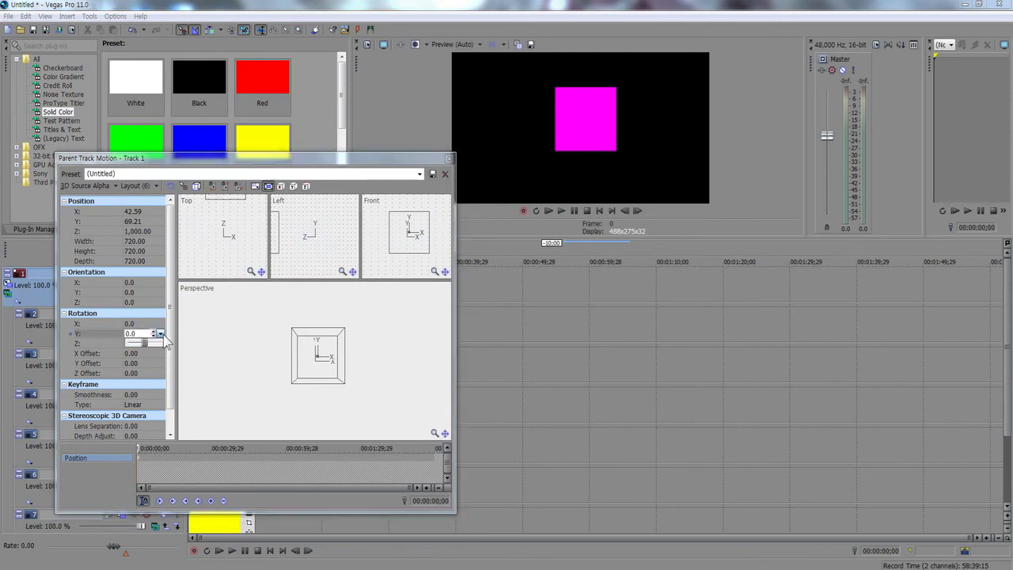
pyautogui.scroll(10, 165, 341)
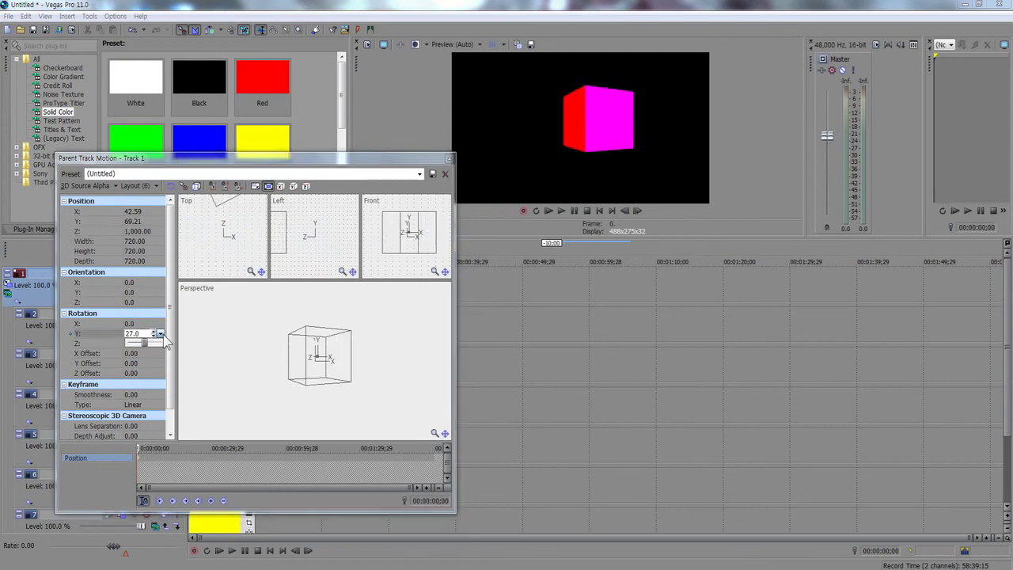
pyautogui.scroll(15, 165, 340)
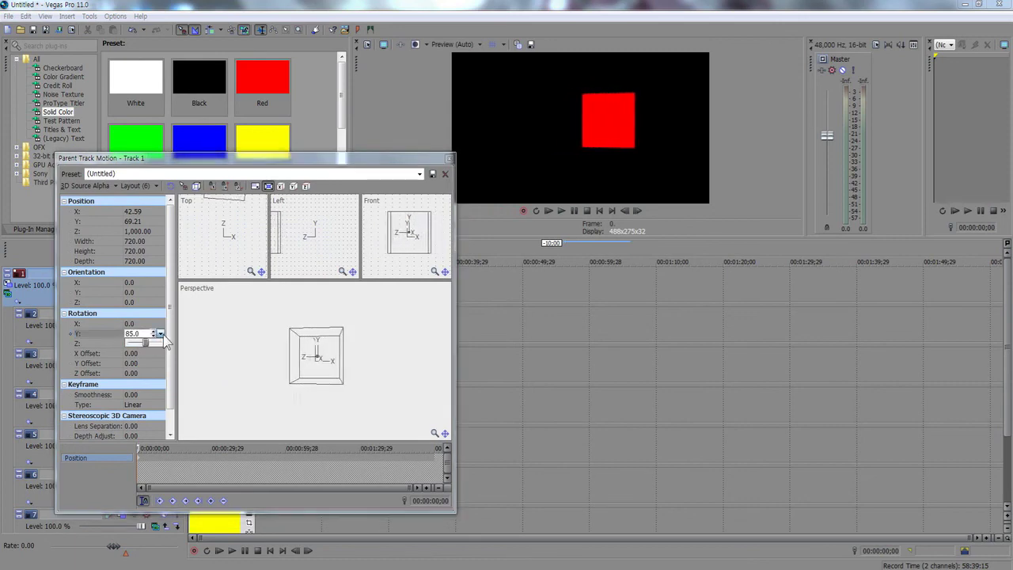
pyautogui.scroll(15, 164, 340)
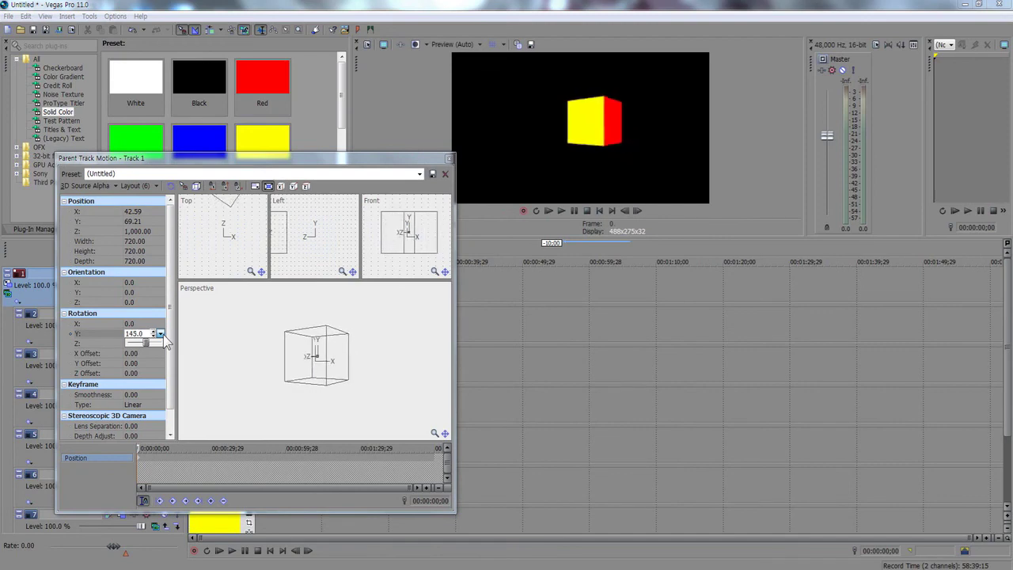
pyautogui.scroll(15, 166, 340)
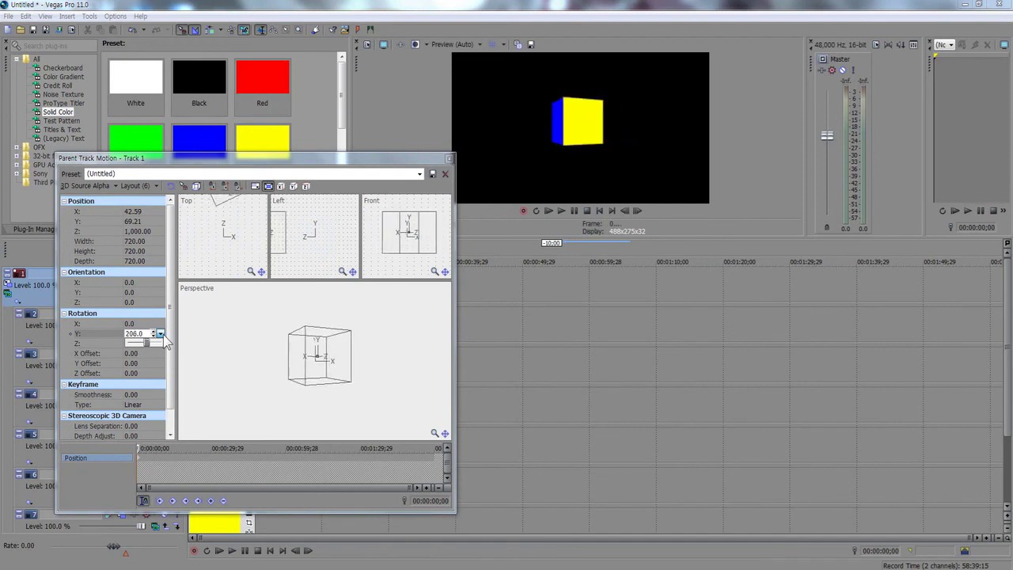
pyautogui.scroll(15, 166, 340)
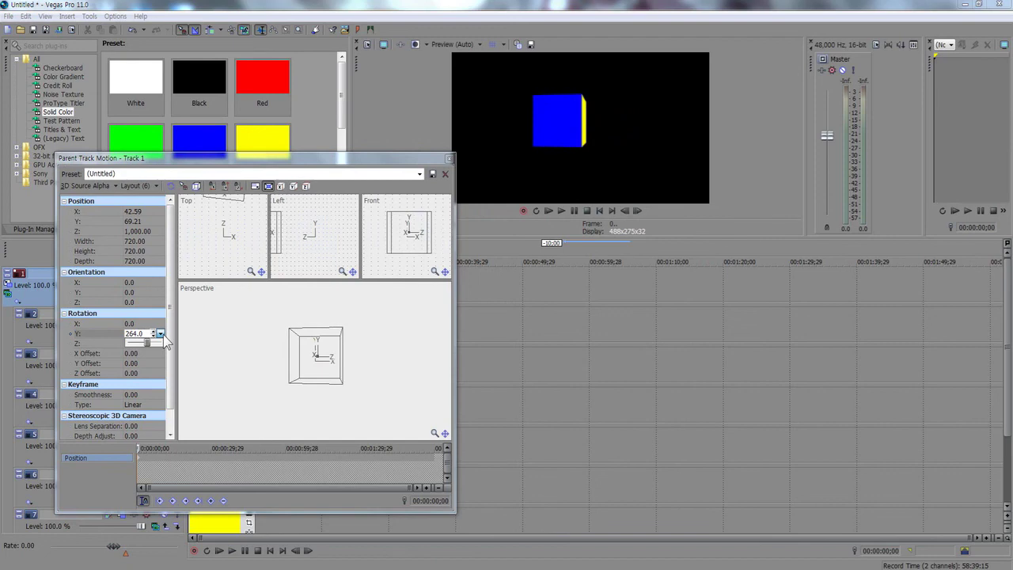
pyautogui.scroll(15, 166, 340)
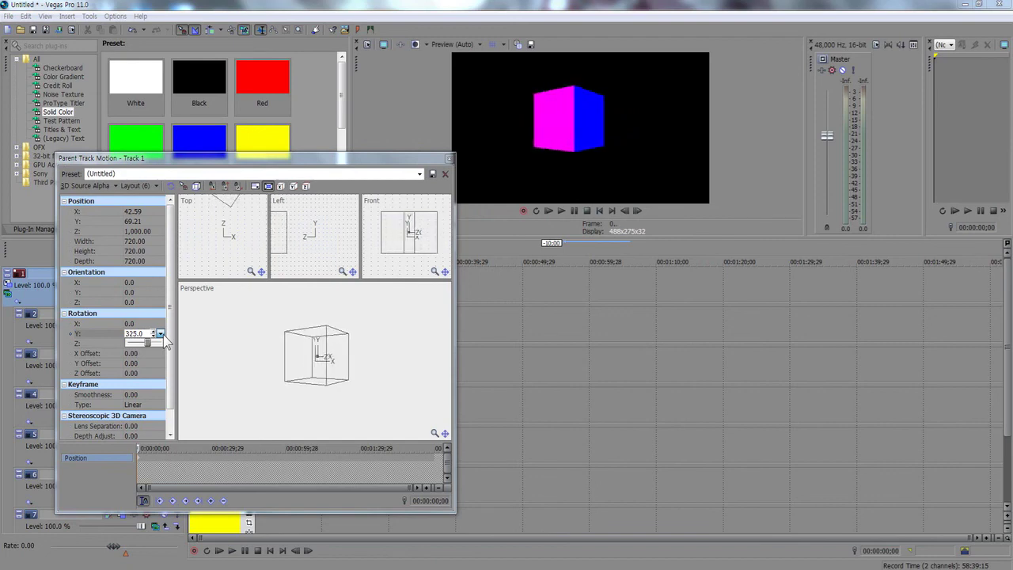
pyautogui.scroll(2, 166, 341)
# Set the parent track's X rotation to 270 degrees and close Parent Track Motion
pyautogui.click(145, 323)
pyautogui.click(160, 324)
pyautogui.scroll(8, 161, 331)
pyautogui.scroll(14, 161, 331)
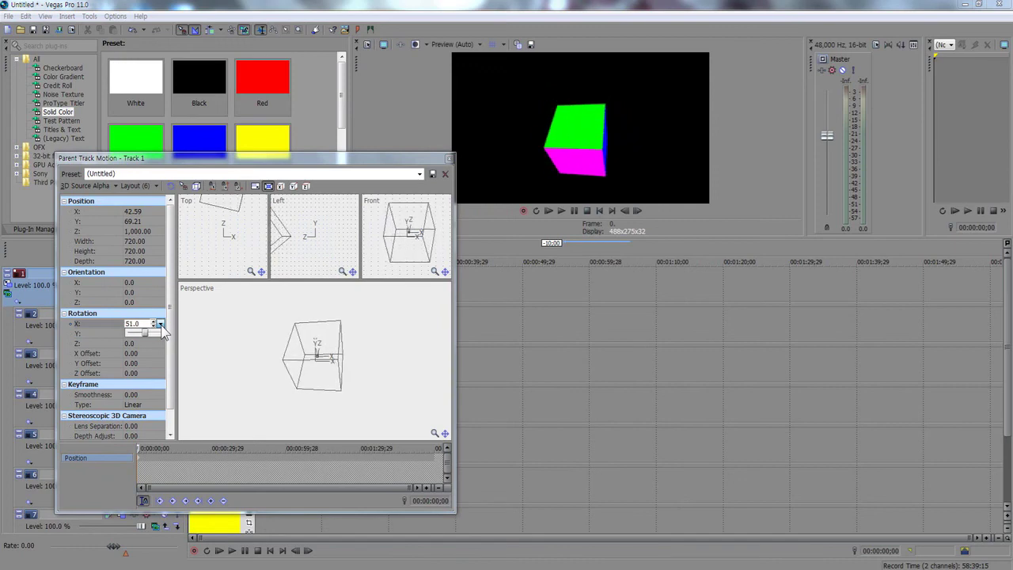
pyautogui.scroll(14, 161, 331)
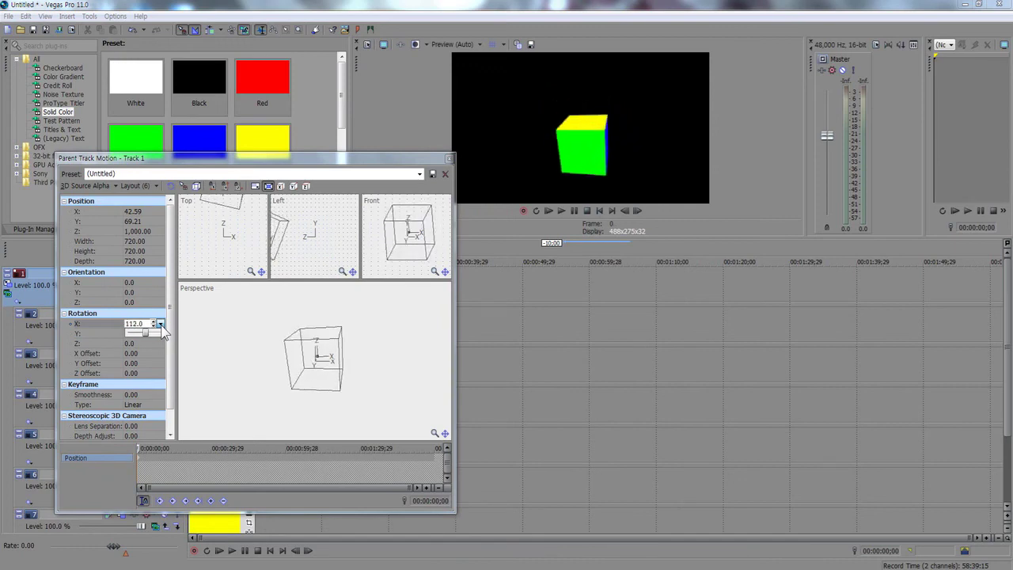
pyautogui.scroll(14, 161, 331)
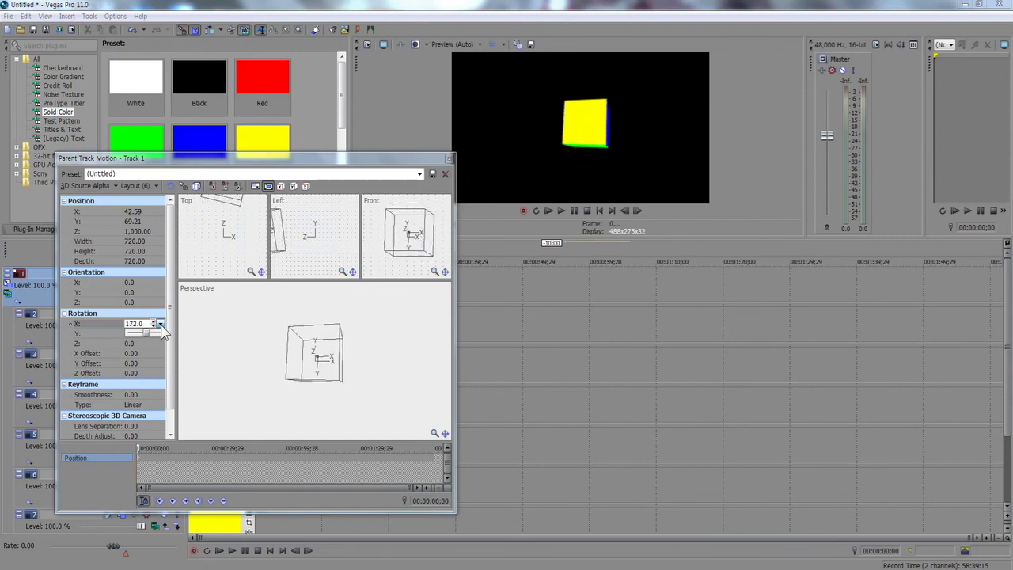
pyautogui.scroll(13, 161, 331)
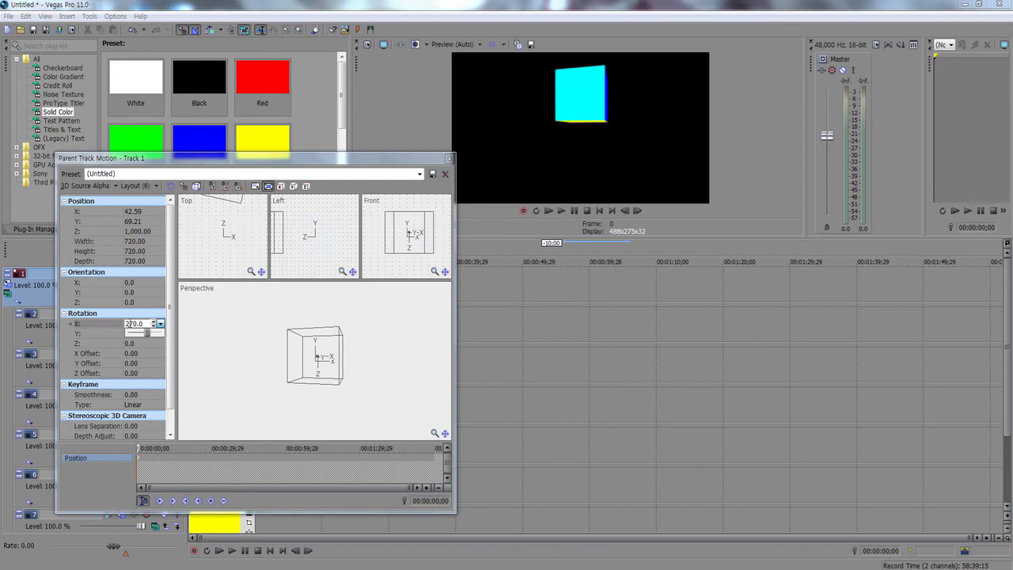
pyautogui.click(449, 159)
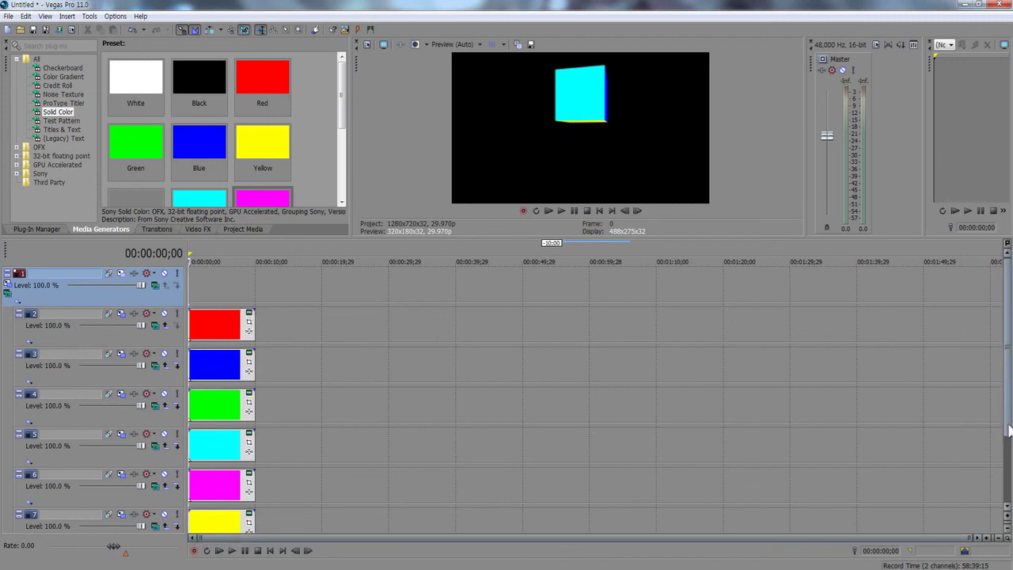
# Move the box down and left with track 1's Parent Track Motion to about X -674, Y -367, then close the window
pyautogui.click(1007, 505)
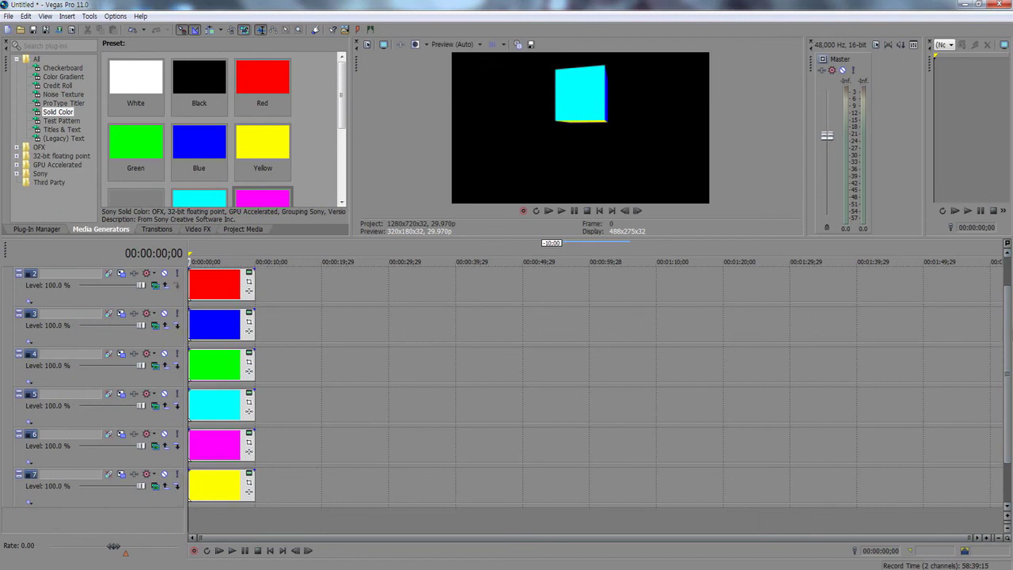
pyautogui.moveTo(1010, 361); pyautogui.dragTo(1010, 342)
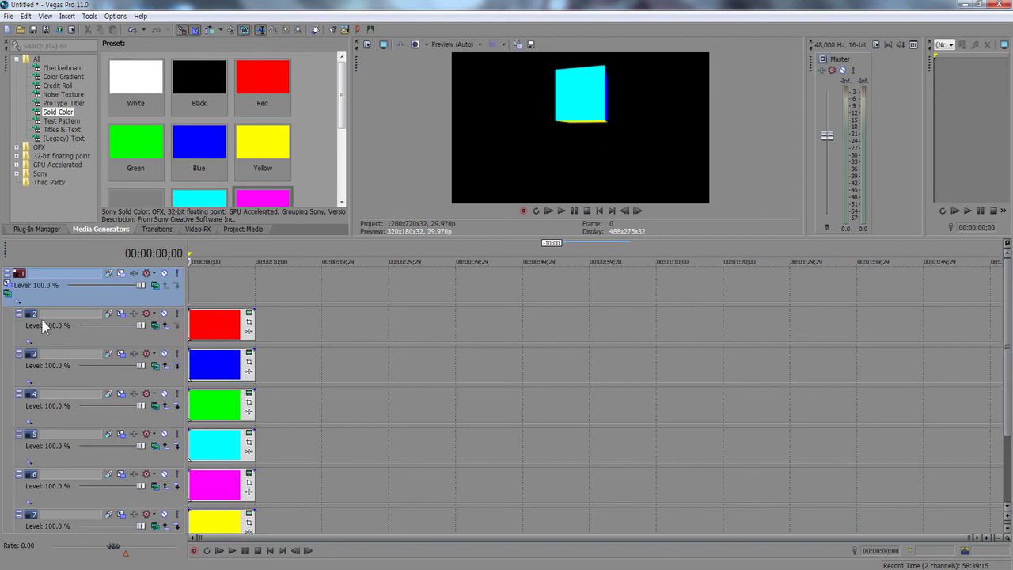
pyautogui.click(8, 286)
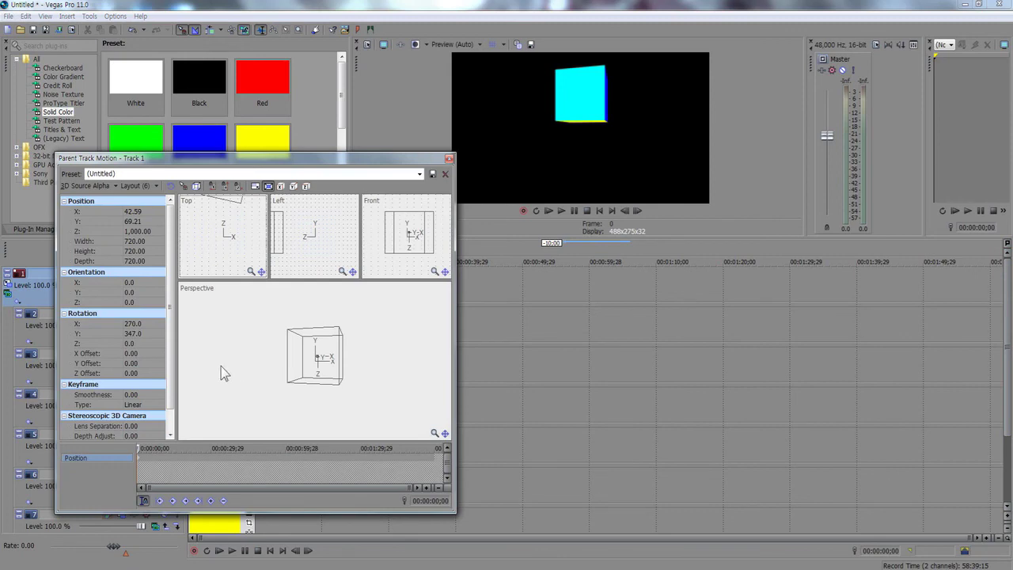
pyautogui.moveTo(329, 377); pyautogui.dragTo(283, 404)
pyautogui.click(449, 160)
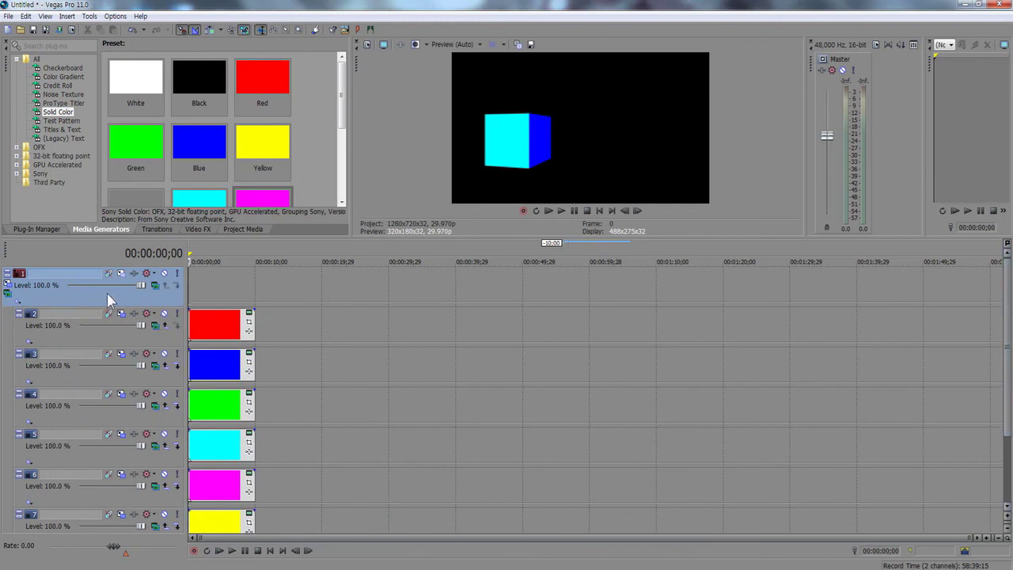
# Select parent track 1 together with its six colored child tracks and duplicate them all
pyautogui.moveTo(1003, 414); pyautogui.dragTo(1002, 452)
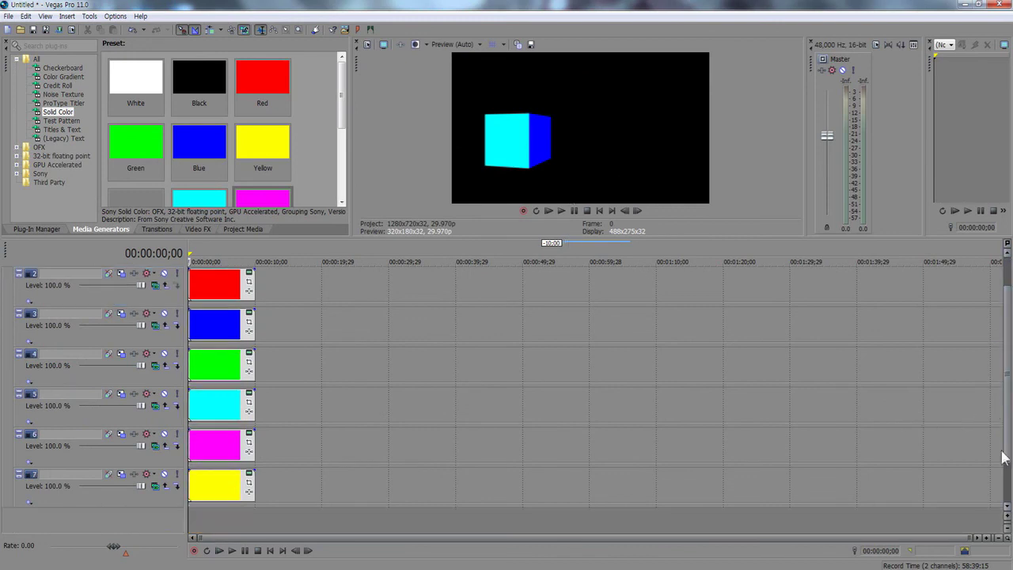
pyautogui.keyDown('shift'); pyautogui.click(91, 496); pyautogui.keyUp('shift')
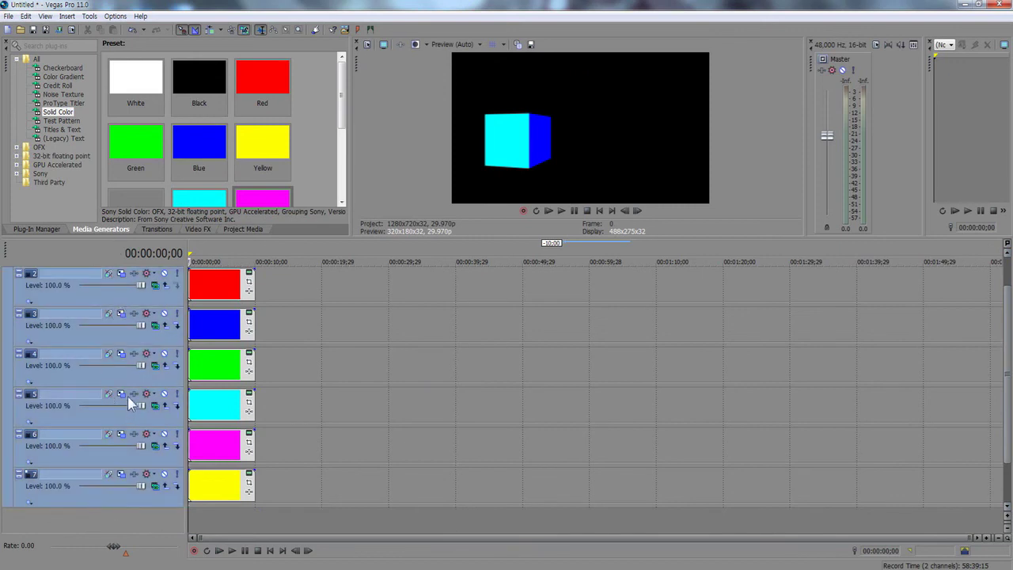
pyautogui.moveTo(1010, 364); pyautogui.dragTo(1004, 327)
pyautogui.moveTo(1010, 383); pyautogui.dragTo(1010, 411)
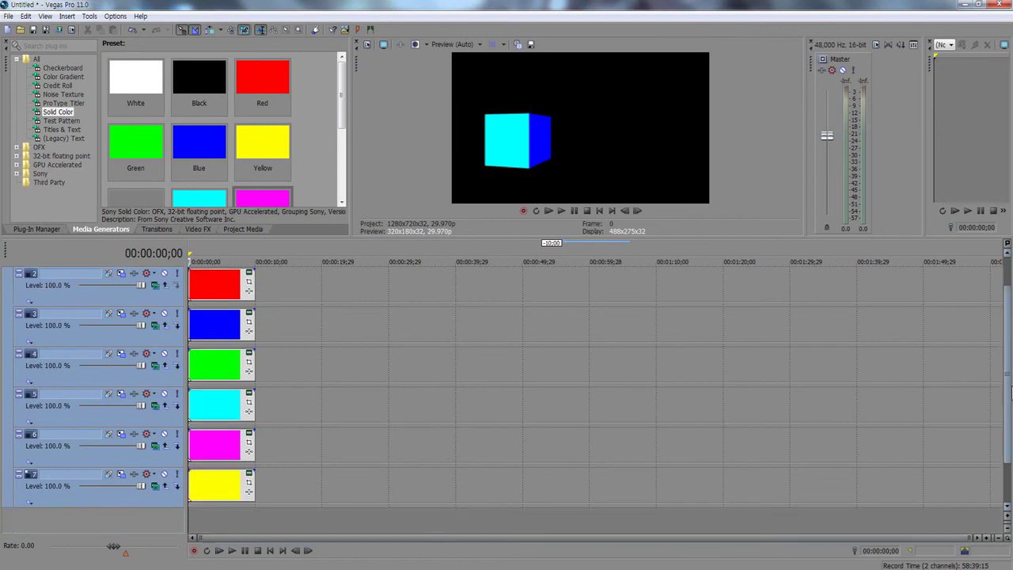
pyautogui.rightClick(130, 418)
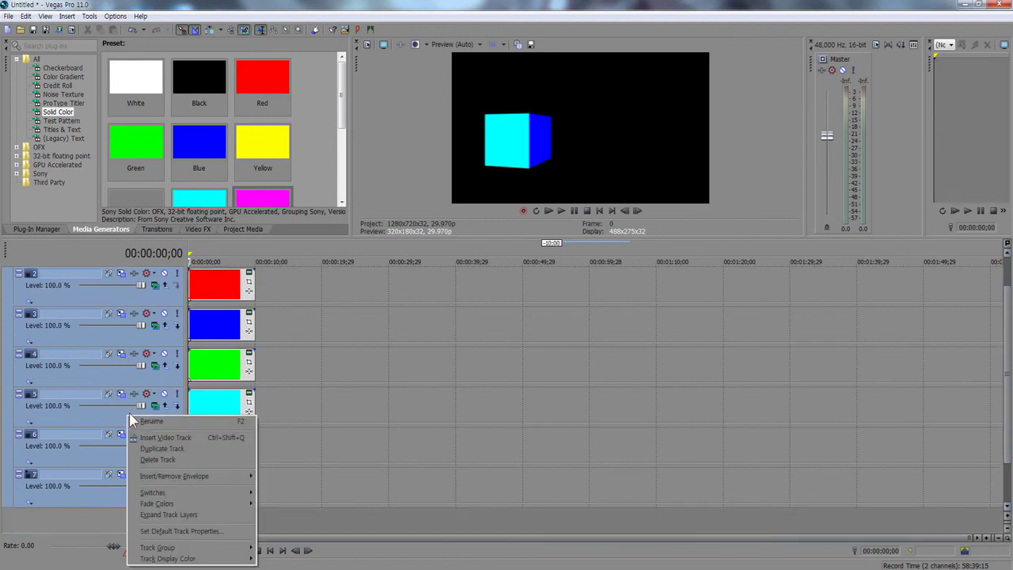
pyautogui.click(156, 460)
# Open Parent Track Motion for the duplicated parent track 8 and set its X position to 30.90
pyautogui.moveTo(1009, 351); pyautogui.dragTo(1010, 411)
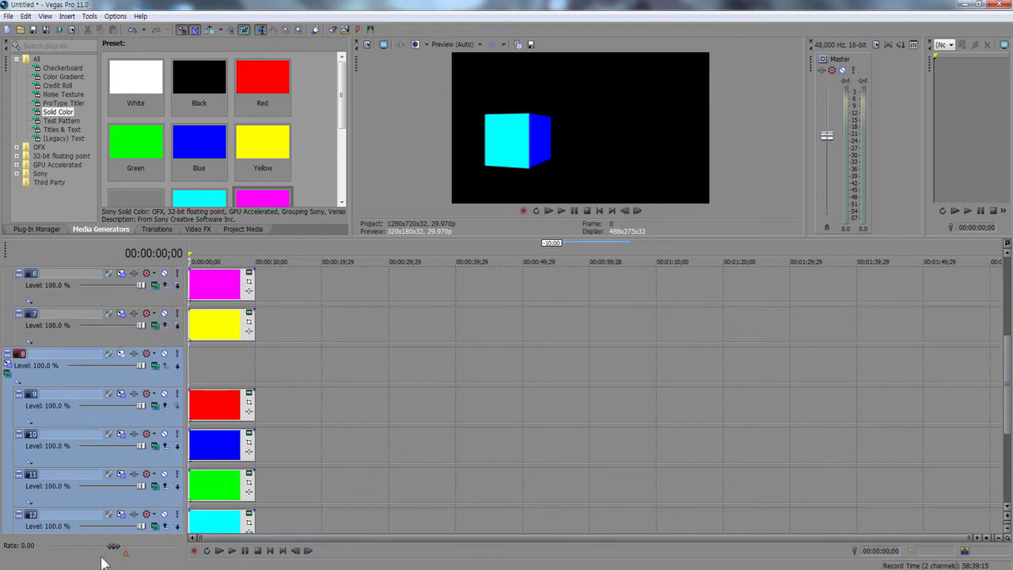
pyautogui.click(66, 381)
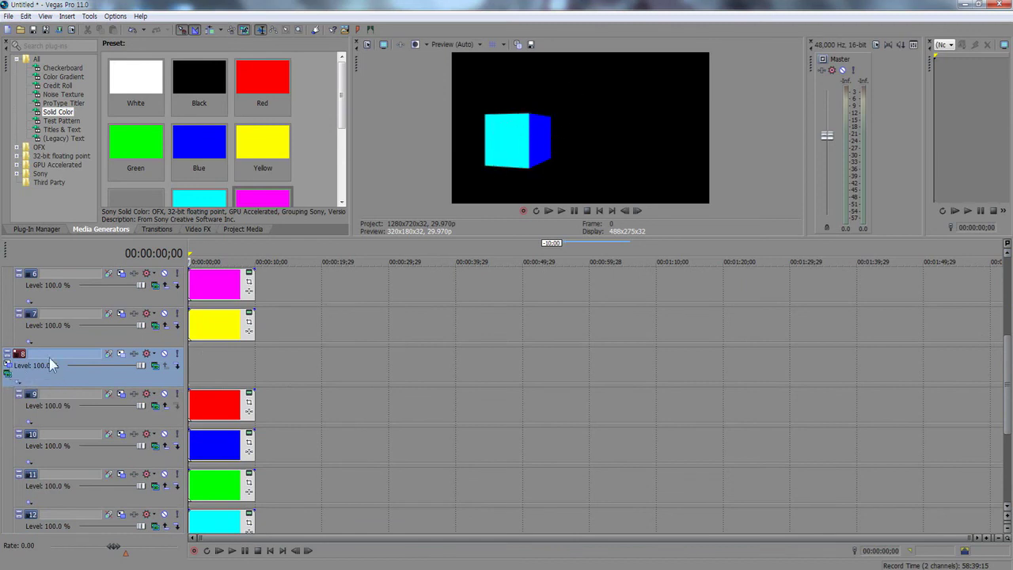
pyautogui.click(9, 370)
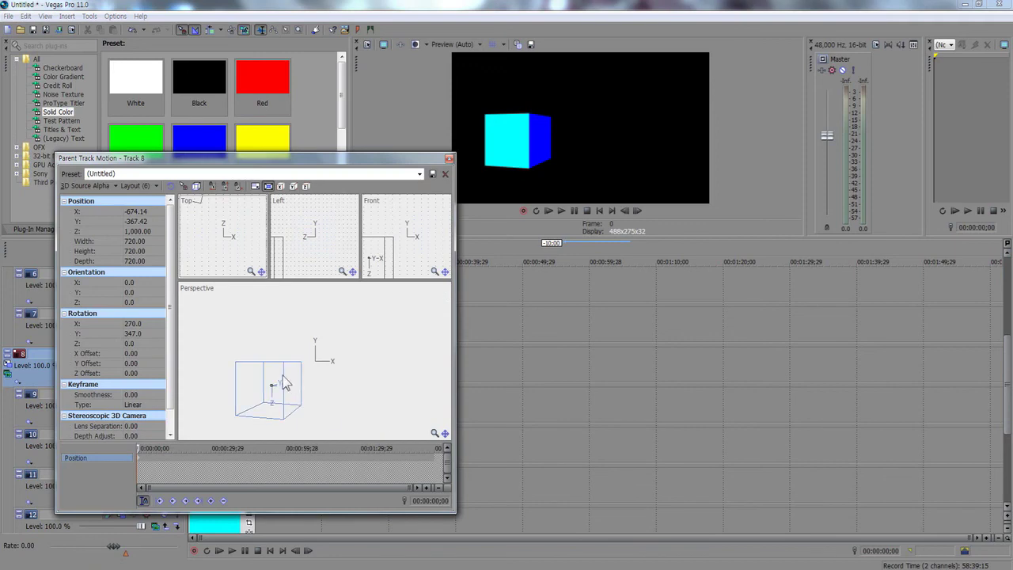
pyautogui.click(152, 211)
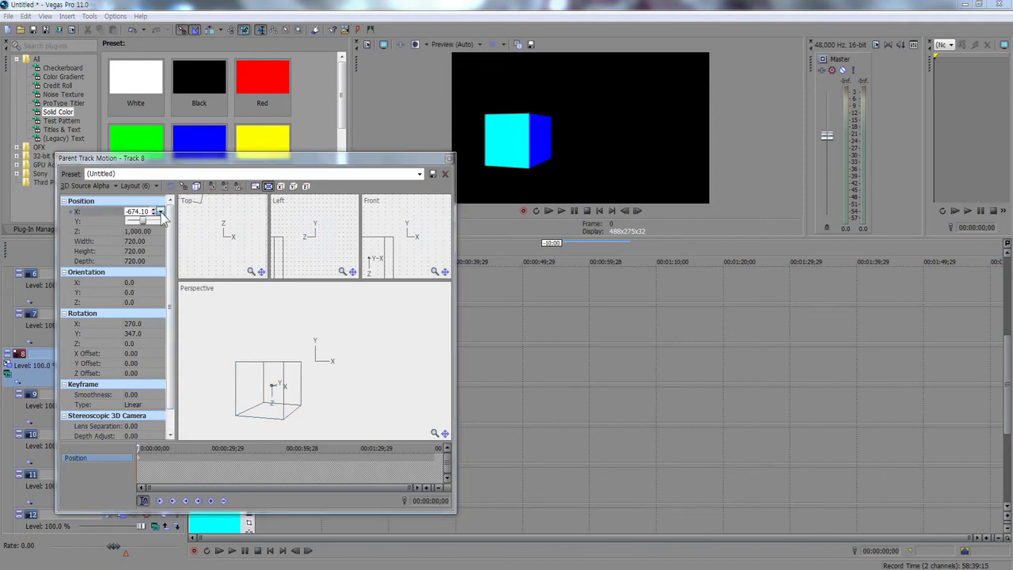
pyautogui.scroll(10, 159, 212)
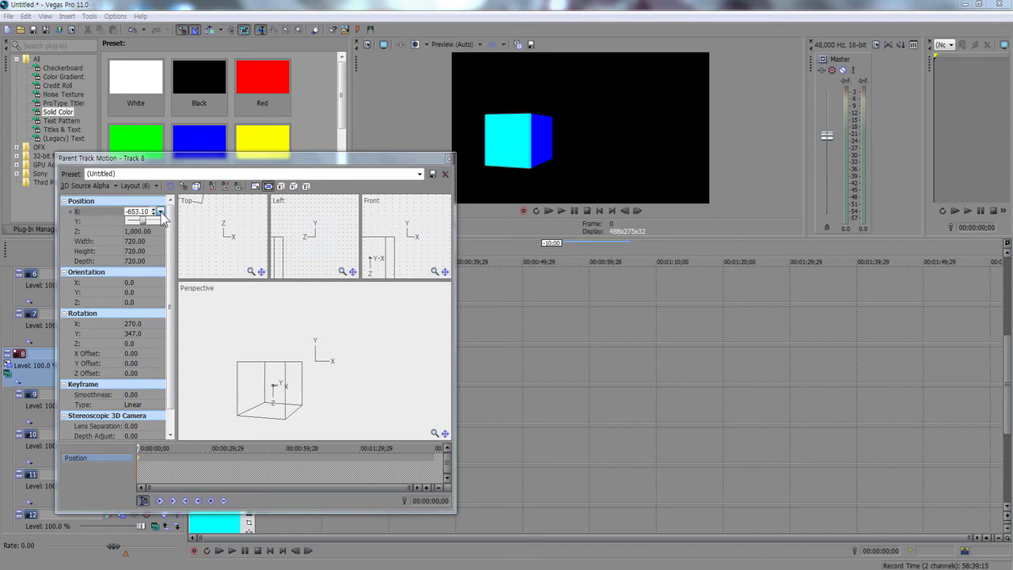
pyautogui.scroll(12, 160, 215)
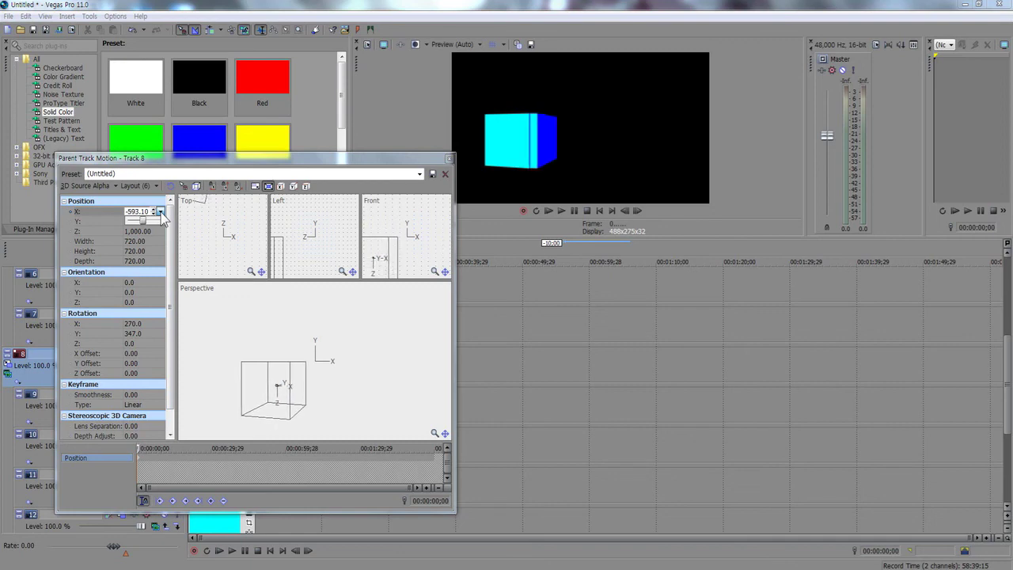
pyautogui.scroll(12, 161, 217)
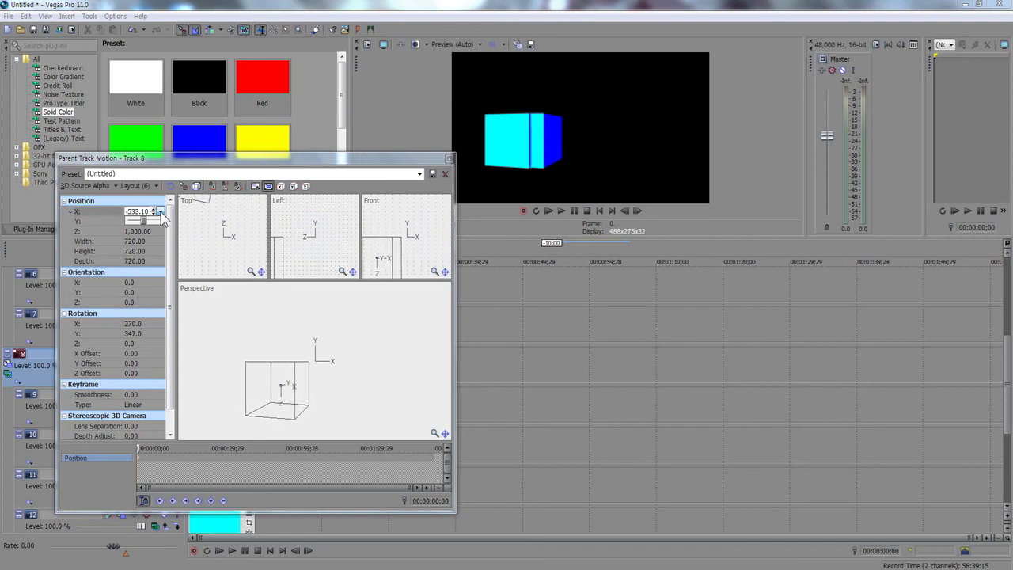
pyautogui.scroll(12, 161, 217)
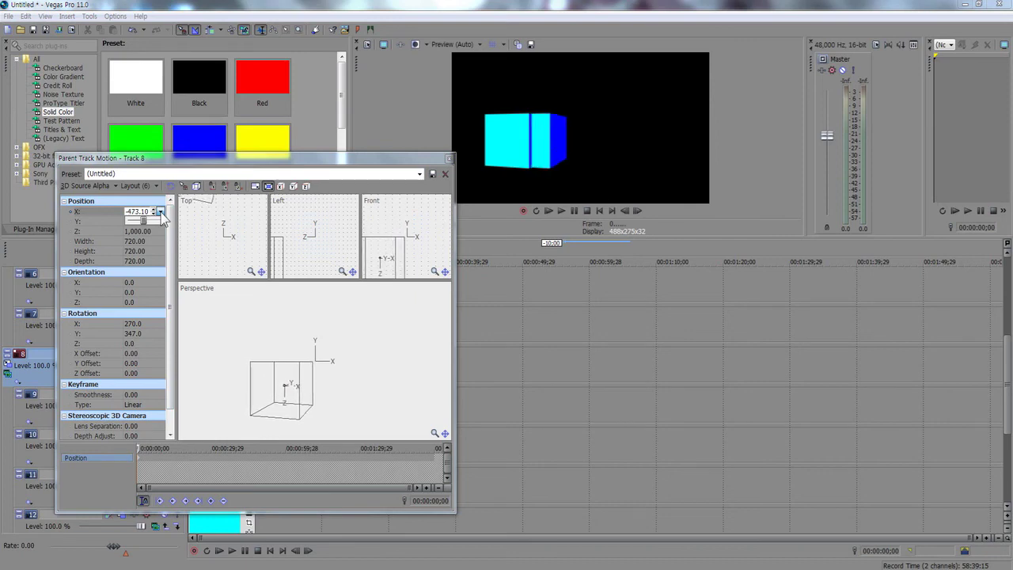
pyautogui.scroll(3, 160, 217)
pyautogui.scroll(12, 160, 217)
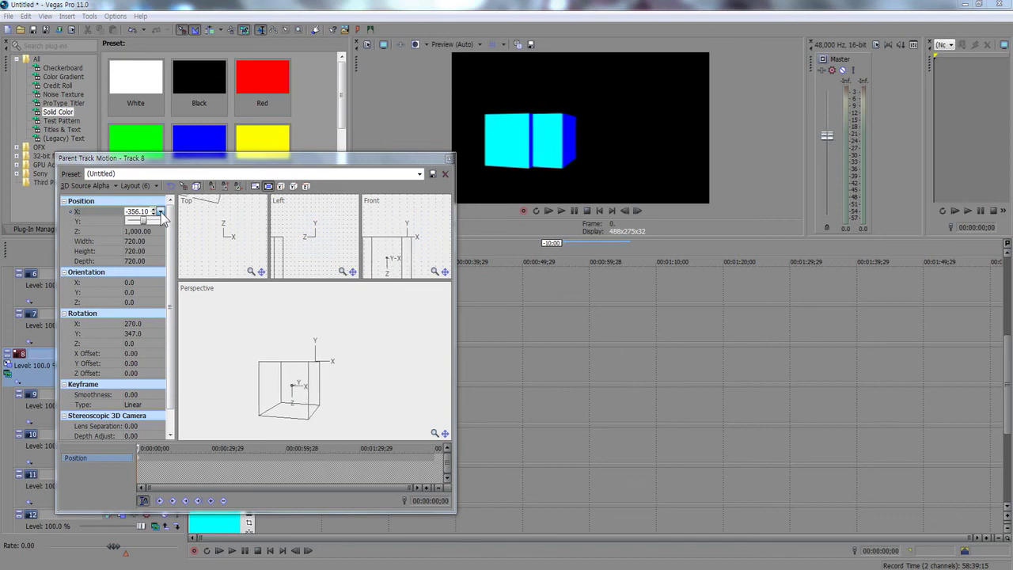
pyautogui.scroll(12, 161, 217)
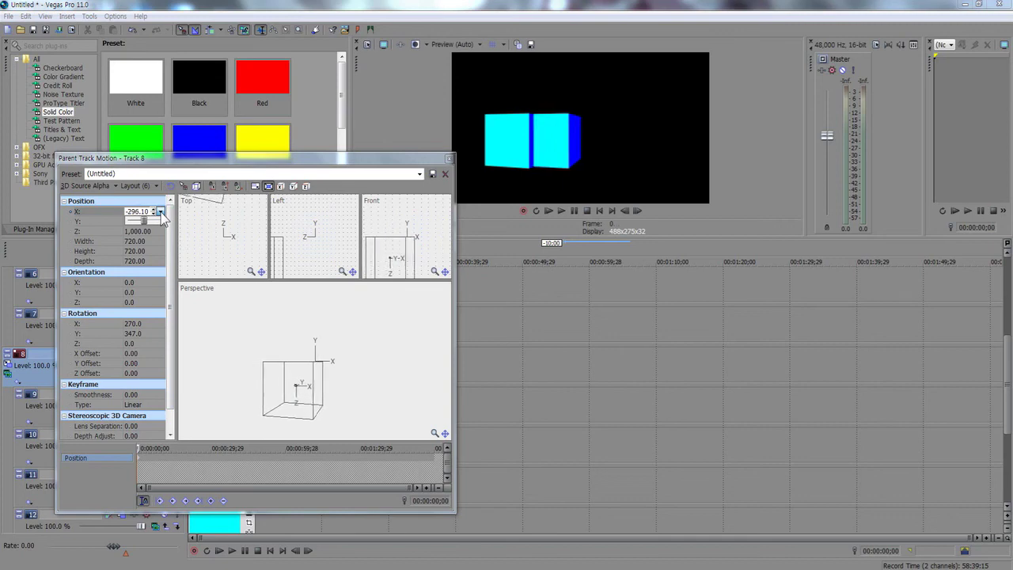
pyautogui.scroll(9, 161, 216)
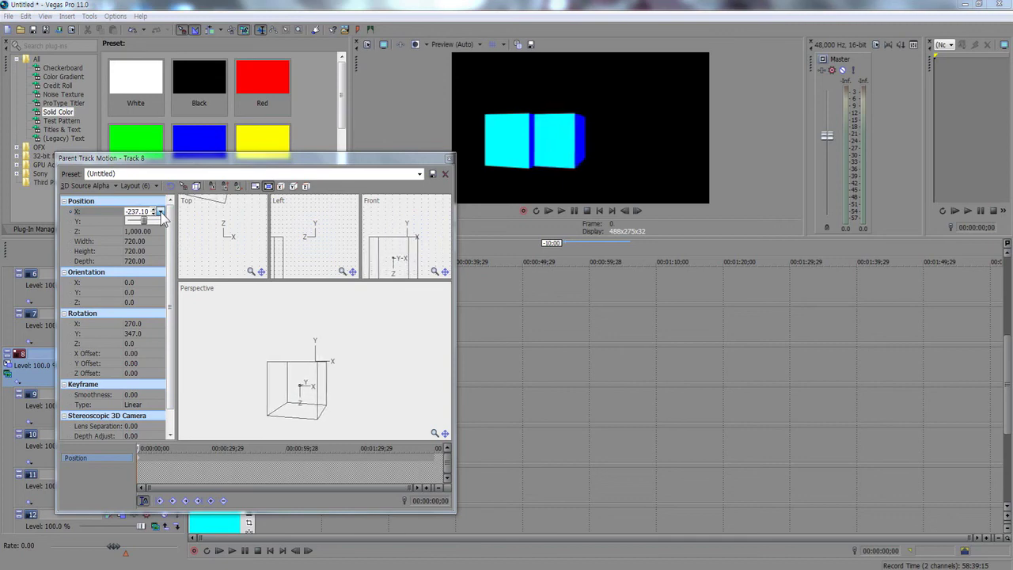
pyautogui.scroll(3, 161, 217)
pyautogui.scroll(3, 161, 217)
pyautogui.scroll(12, 160, 216)
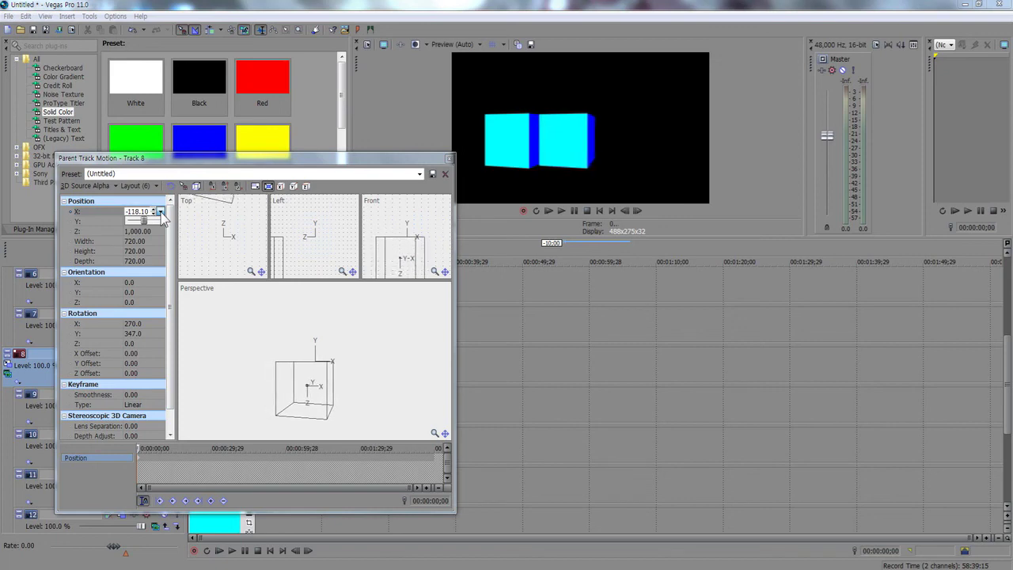
pyautogui.scroll(12, 160, 216)
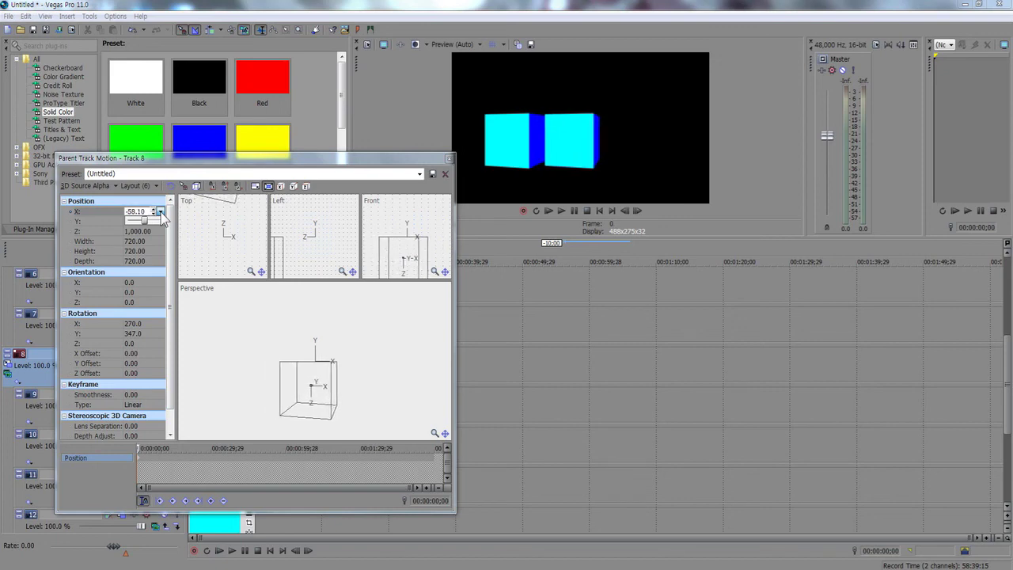
pyautogui.scroll(9, 161, 217)
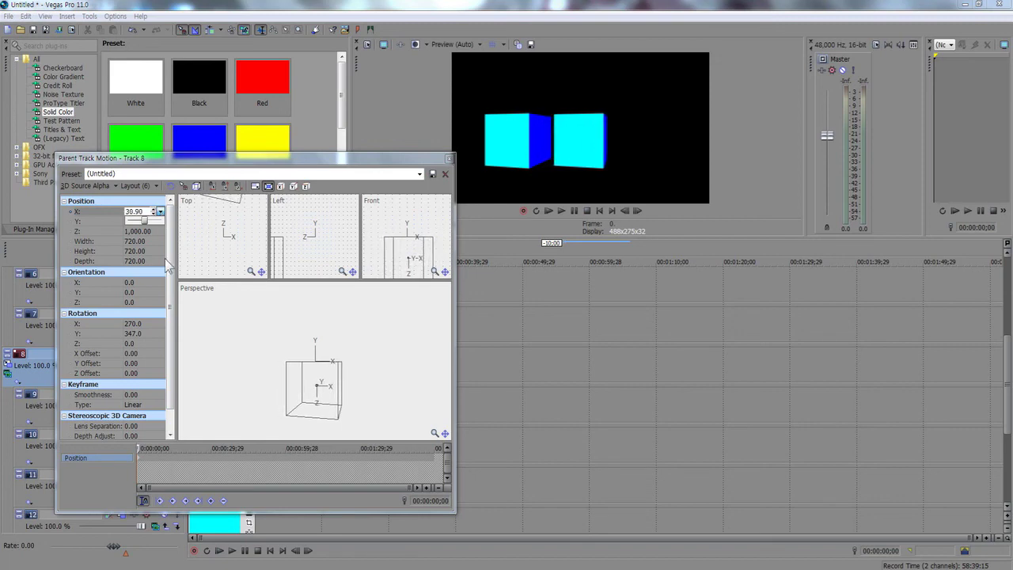
# Move the duplicated box further right and slightly up to about X 748, Y -326, then close Parent Track Motion
pyautogui.moveTo(314, 404); pyautogui.dragTo(360, 378)
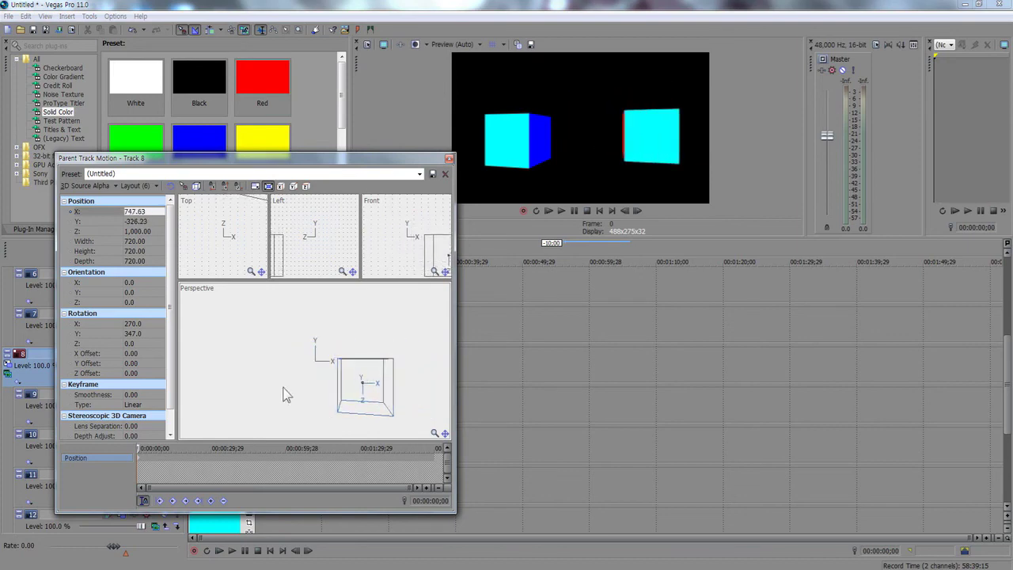
pyautogui.click(448, 159)
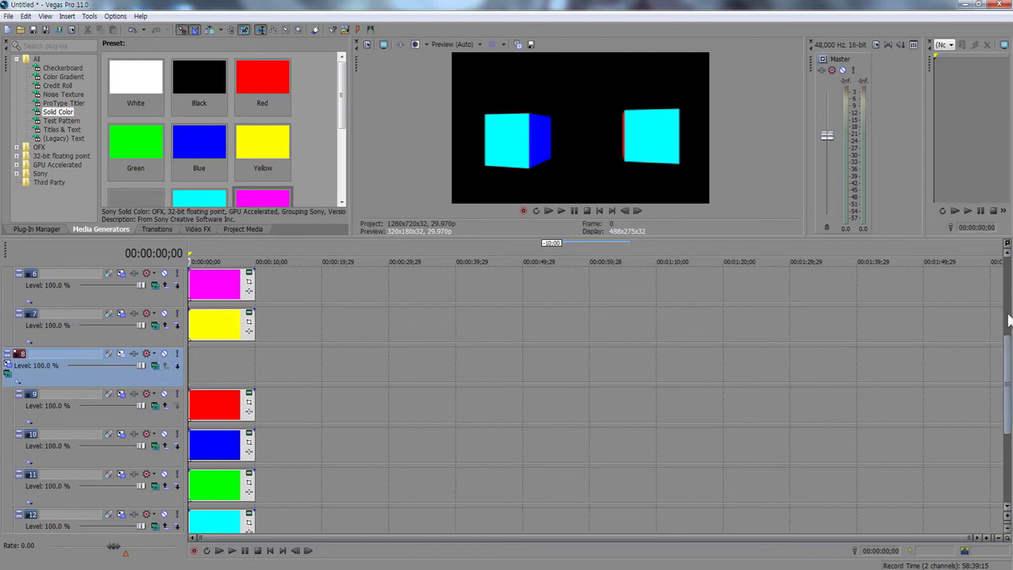
pyautogui.scroll(5, 1008, 381)
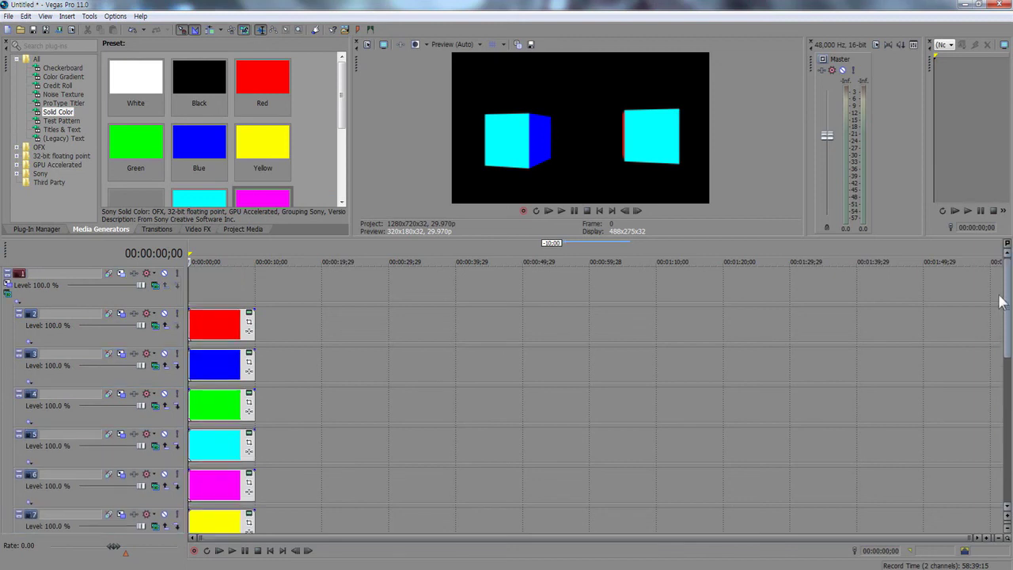